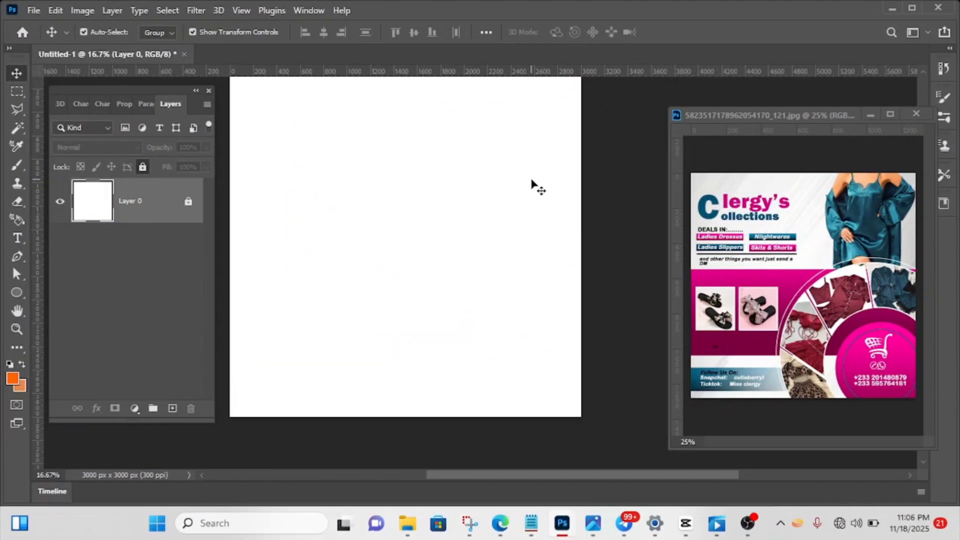
scroll(532, 182, "up", 1)
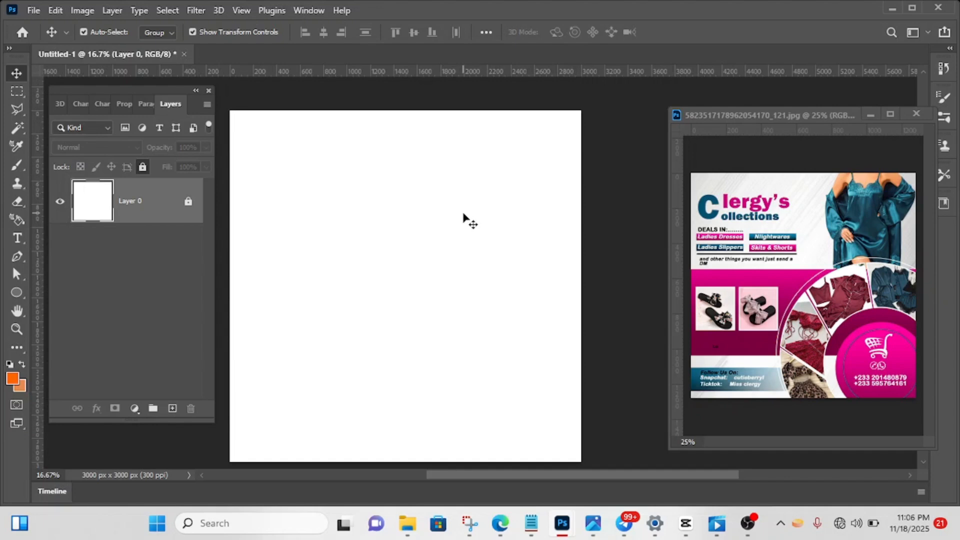
scroll(464, 214, "down", 1)
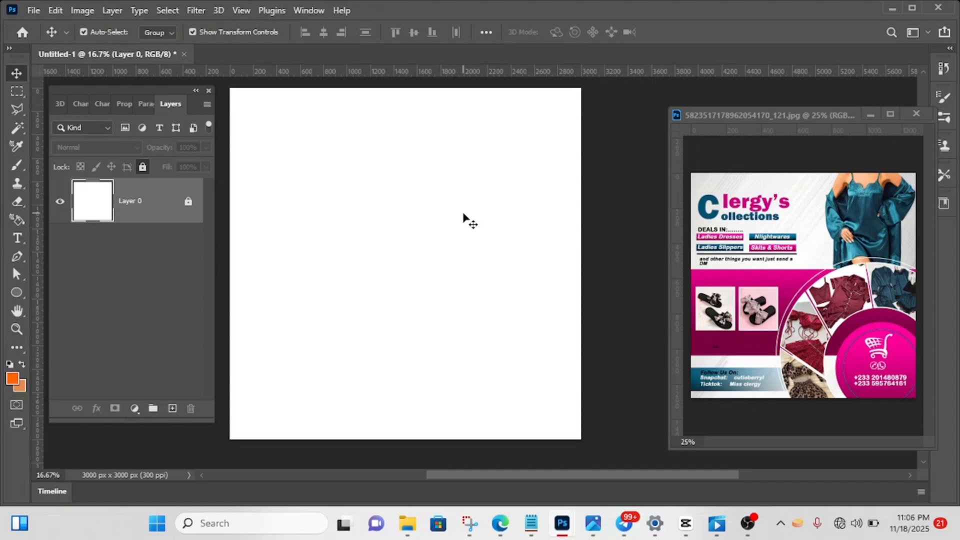
right_click(464, 214)
left_click(399, 214)
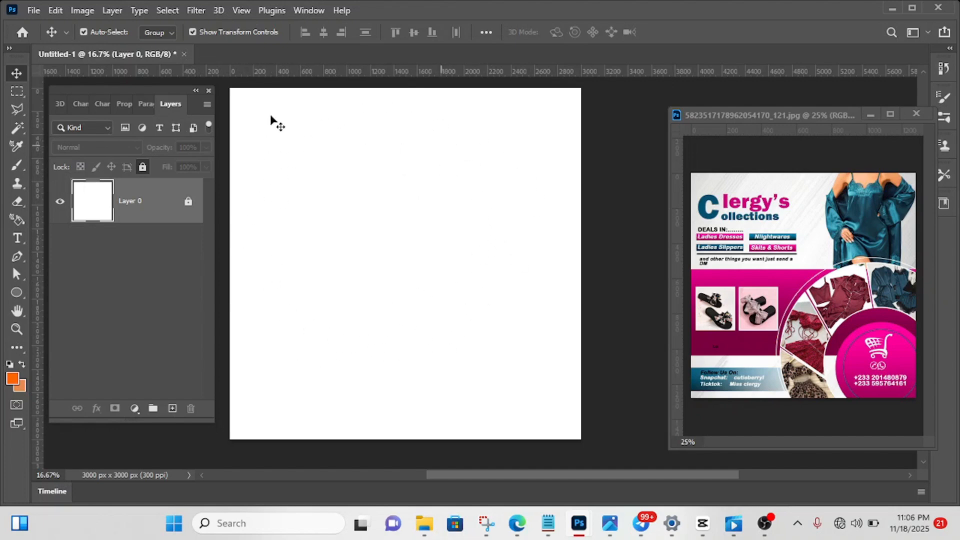
left_click(35, 12)
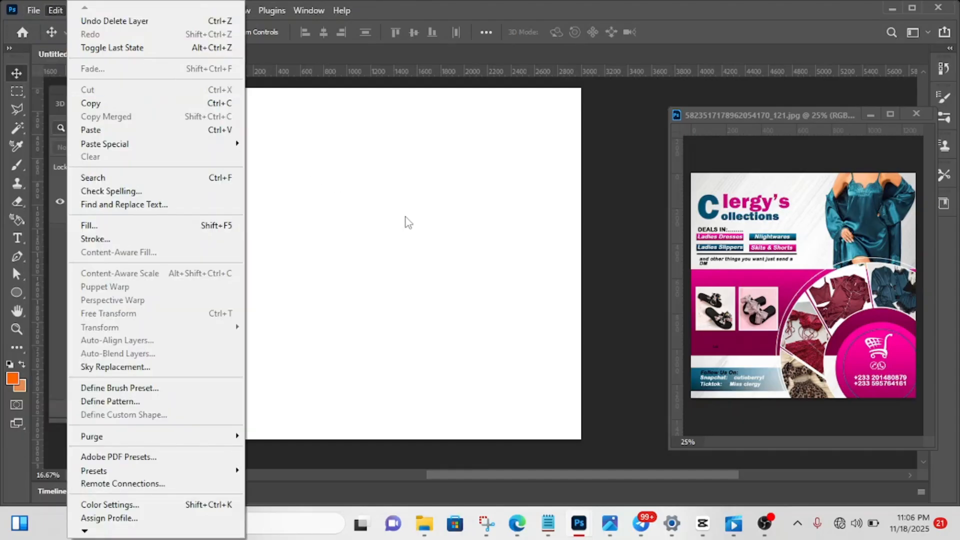
left_click(407, 221)
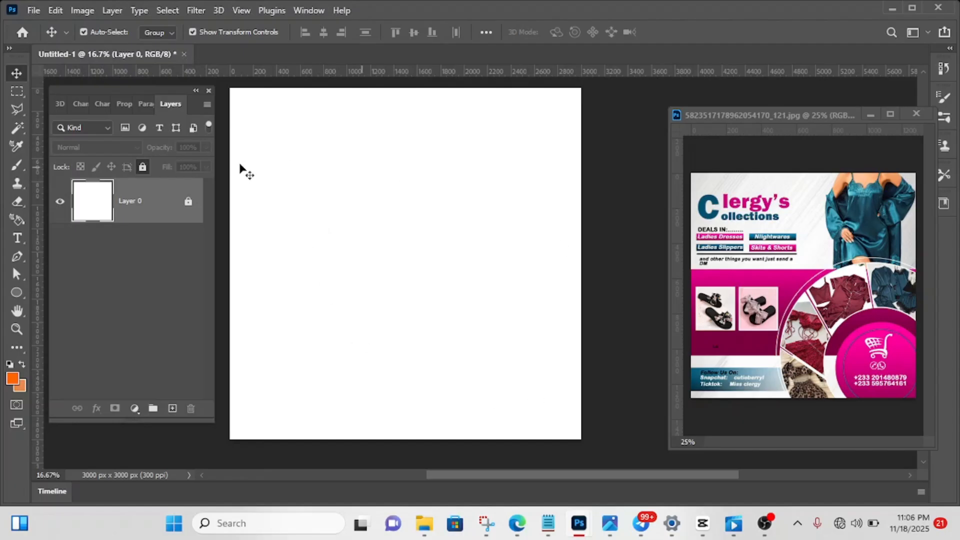
left_click(30, 12)
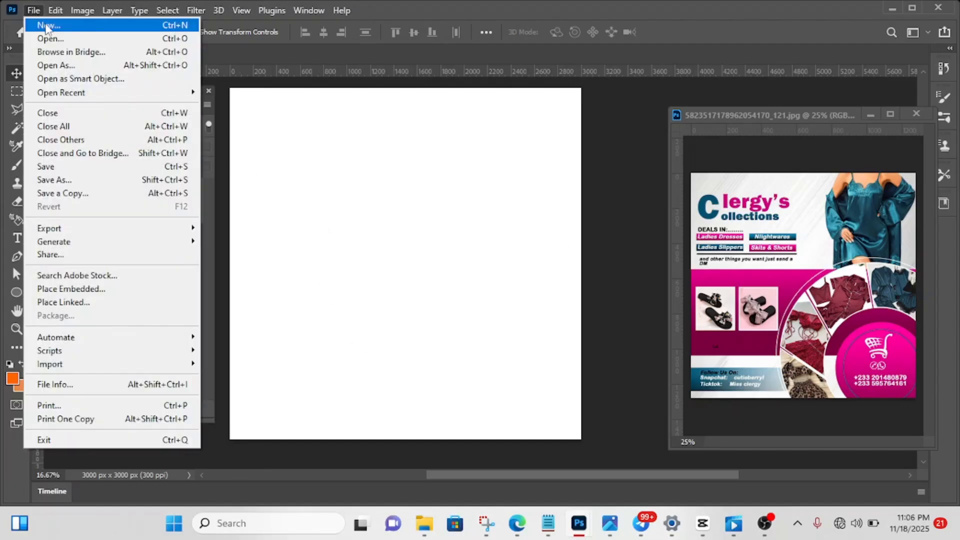
left_click(46, 25)
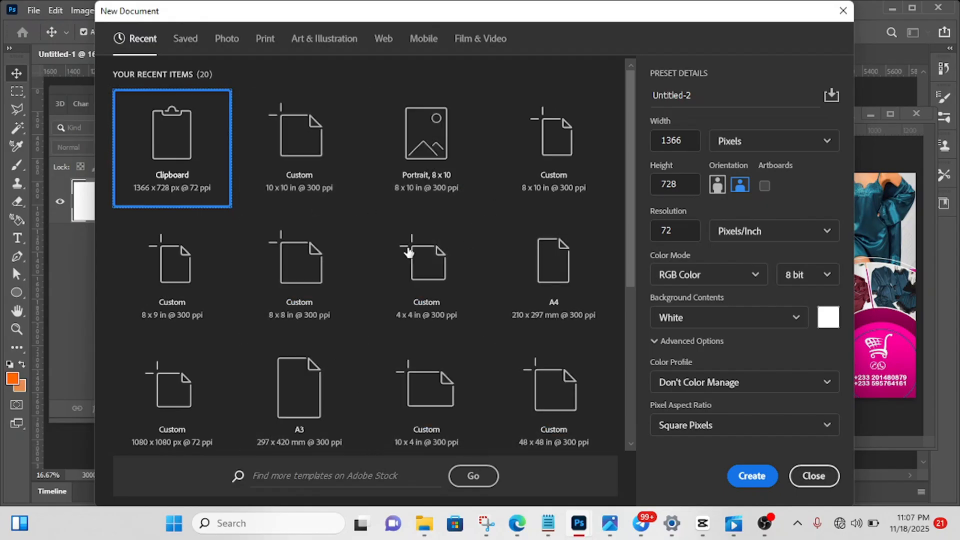
left_click(310, 167)
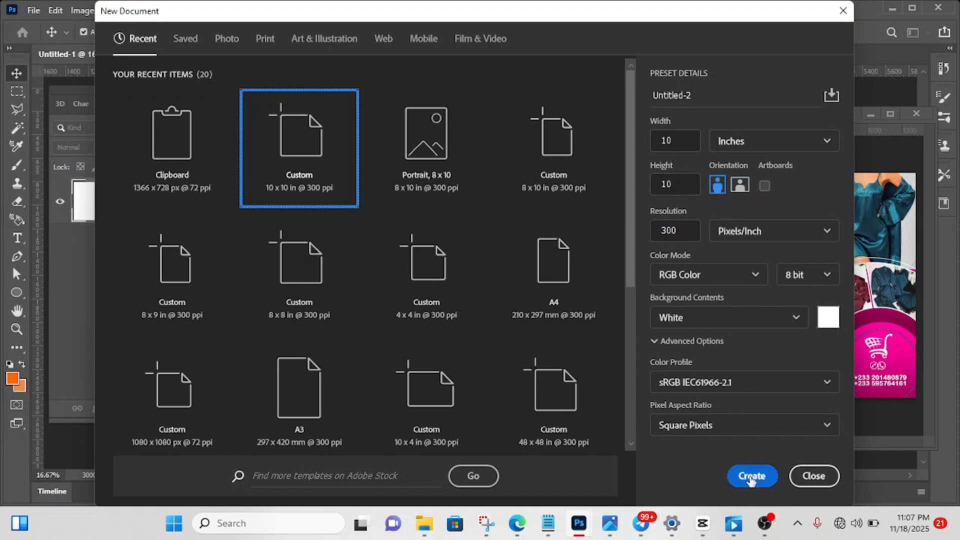
left_click(814, 476)
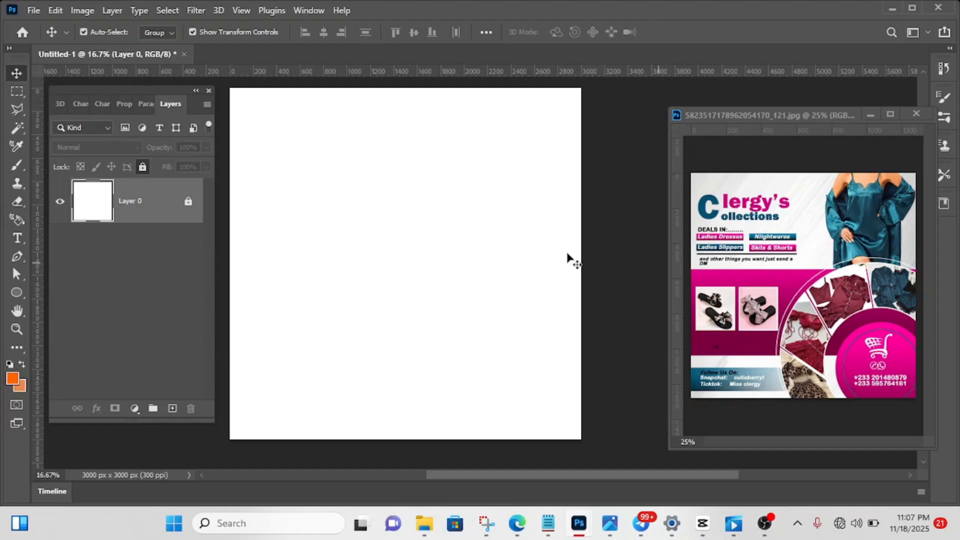
left_click(492, 263)
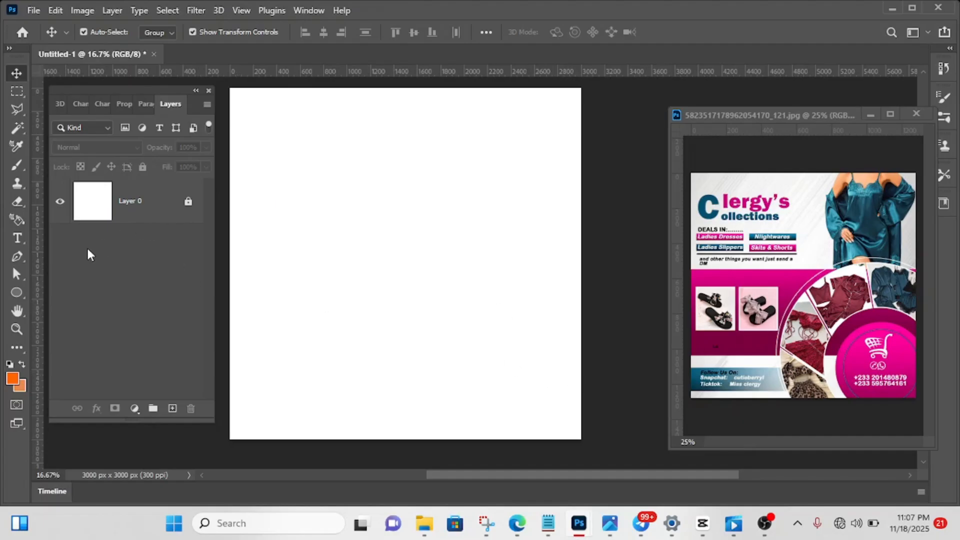
- Draw a circle about 2970 px wide with the Ellipse tool, overhanging the canvas's lower-right corner
left_click(19, 293)
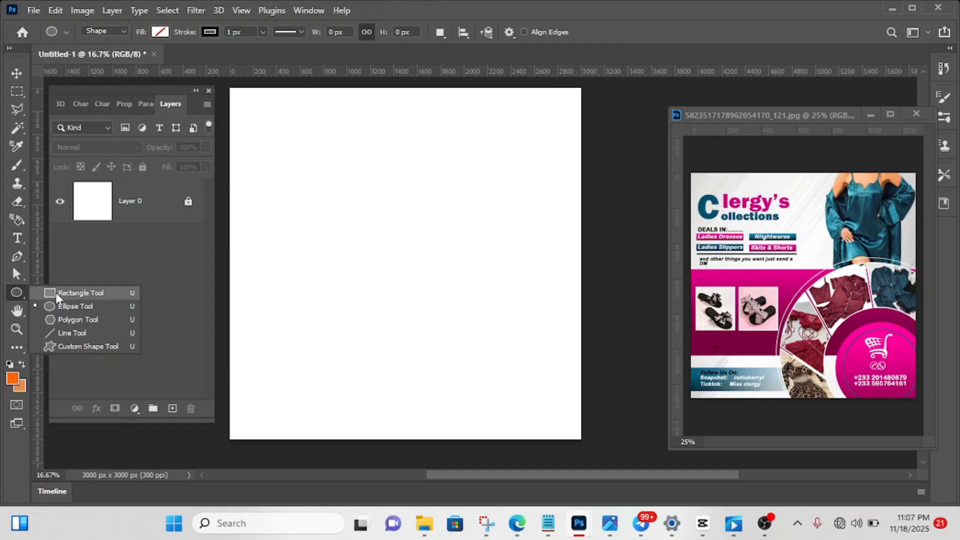
left_click(79, 307)
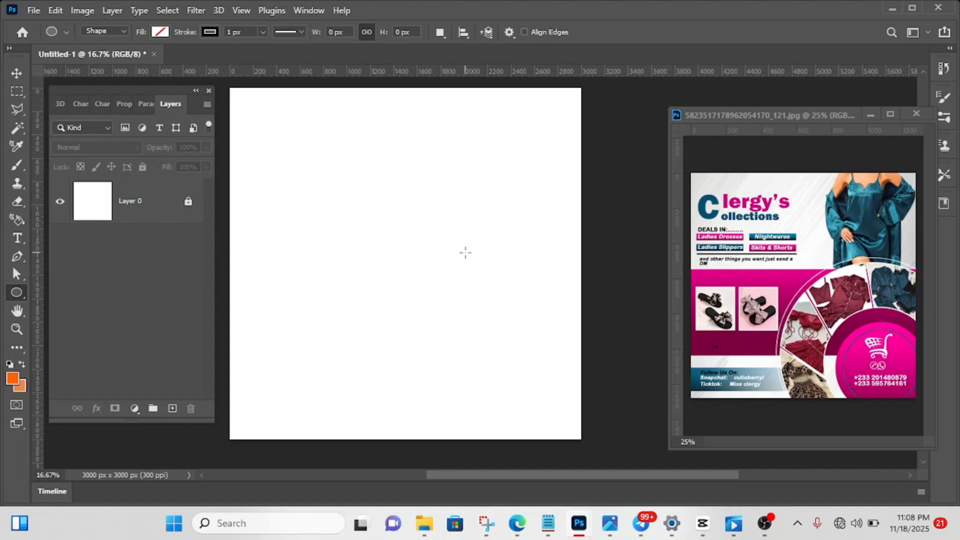
left_click_drag(388, 204, 736, 438)
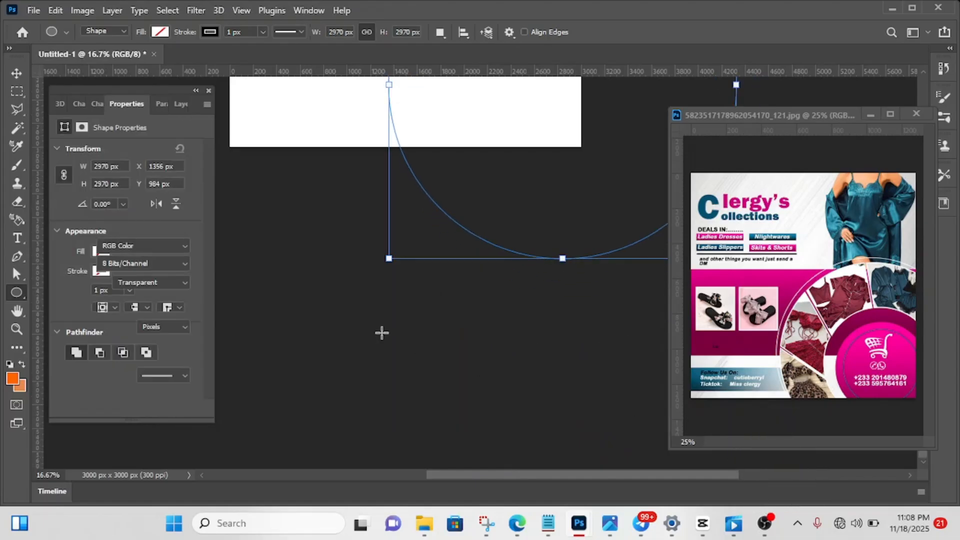
scroll(270, 275, "up", 3)
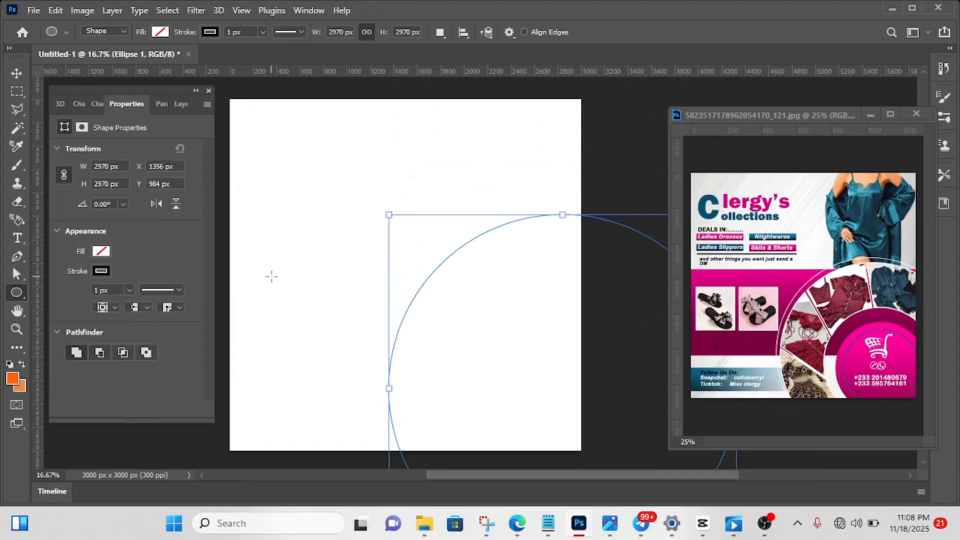
- Fill the circle with black and remove its stroke
left_click(101, 252)
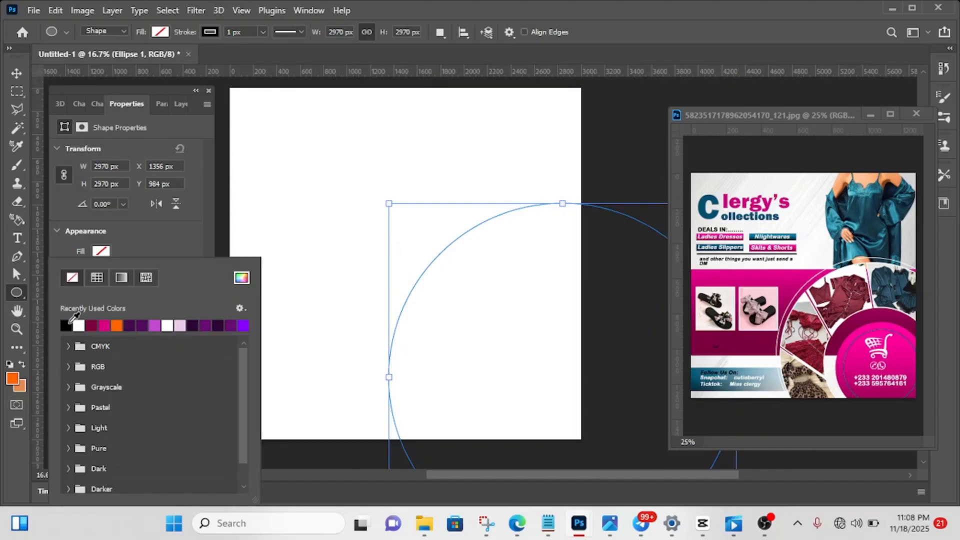
left_click(69, 323)
left_click(149, 234)
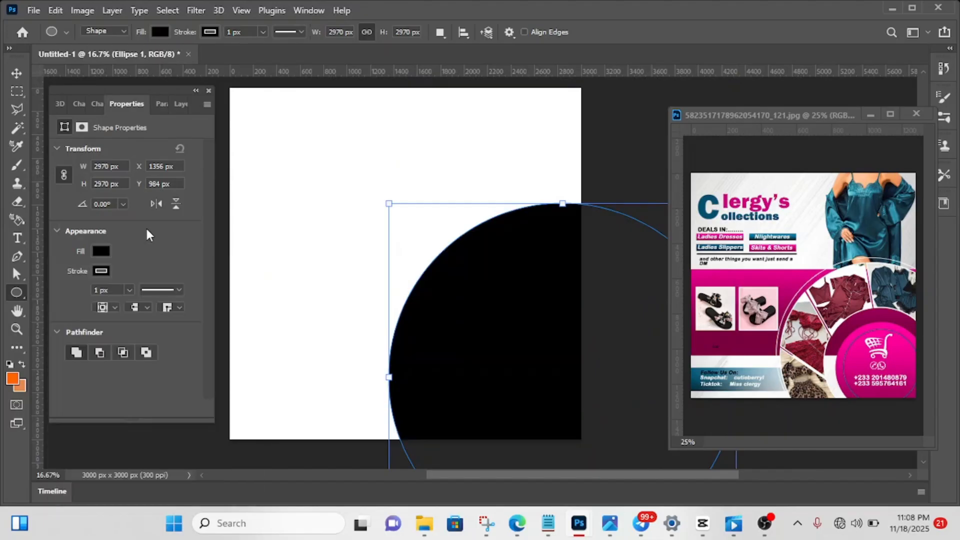
left_click(100, 274)
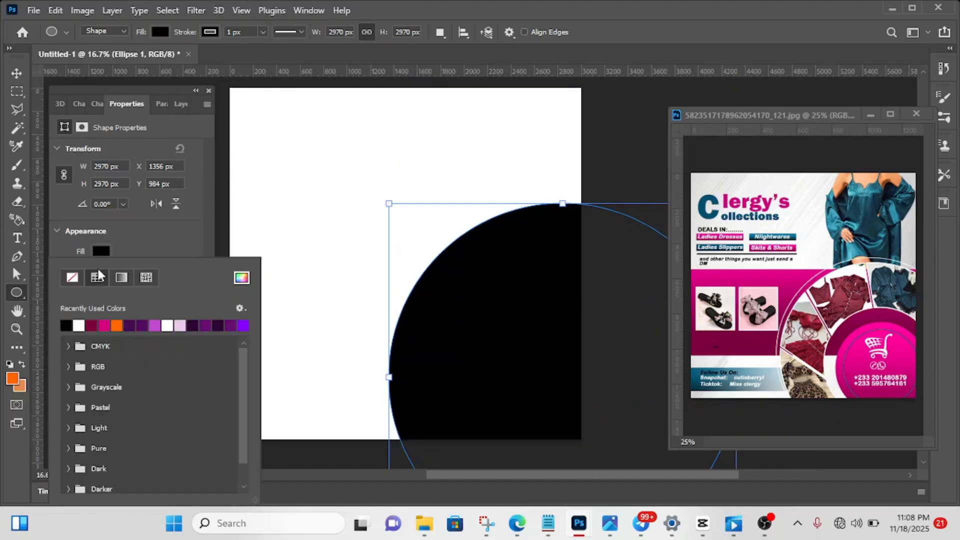
left_click(73, 278)
left_click(164, 236)
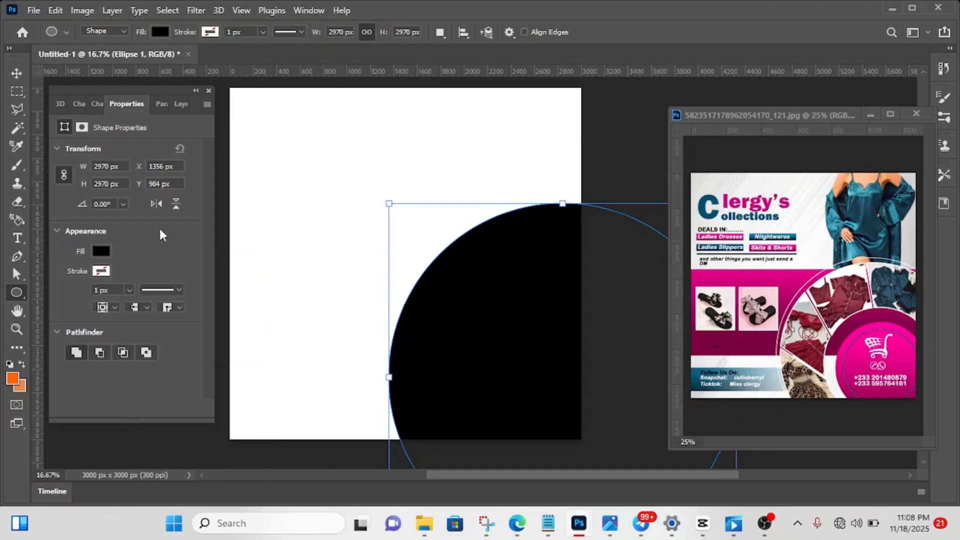
- Move the black circle about 300 px to the left so more of it covers the canvas
left_click(16, 74)
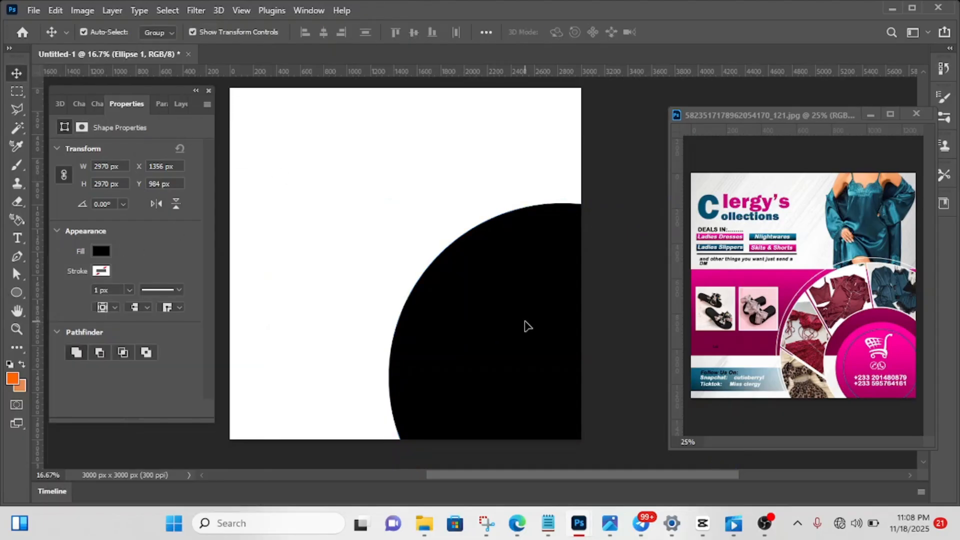
left_click_drag(527, 326, 489, 321)
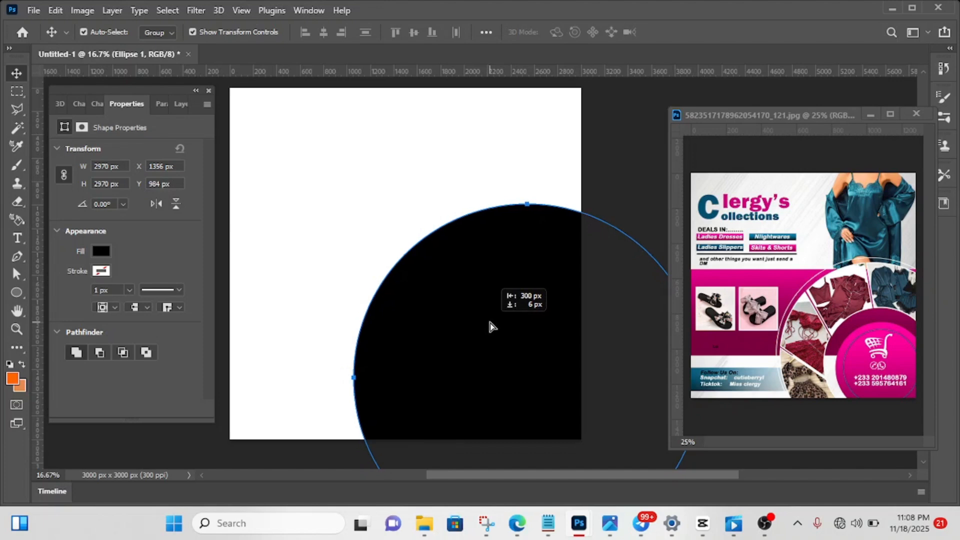
left_click_drag(489, 326, 489, 326)
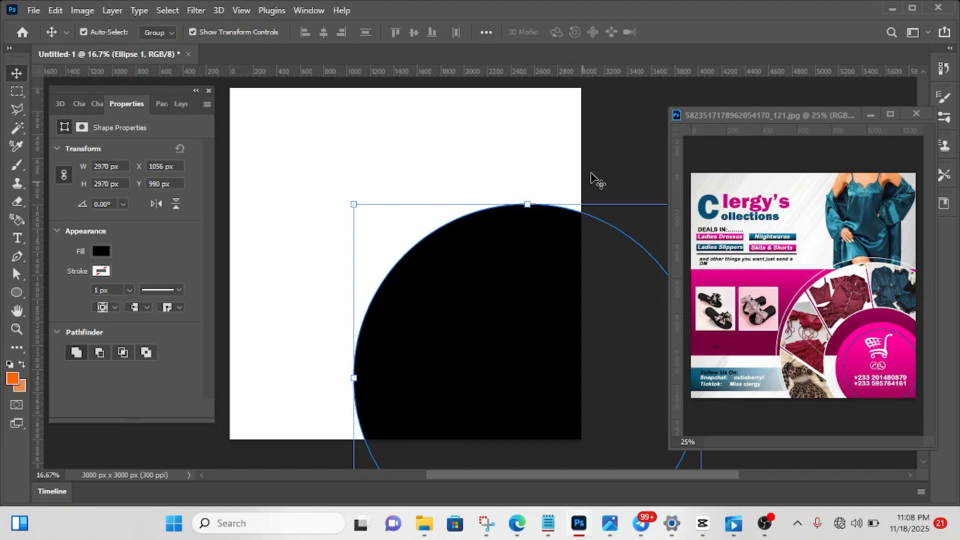
- Duplicate the black circle layer and show the layer list
left_click(498, 322)
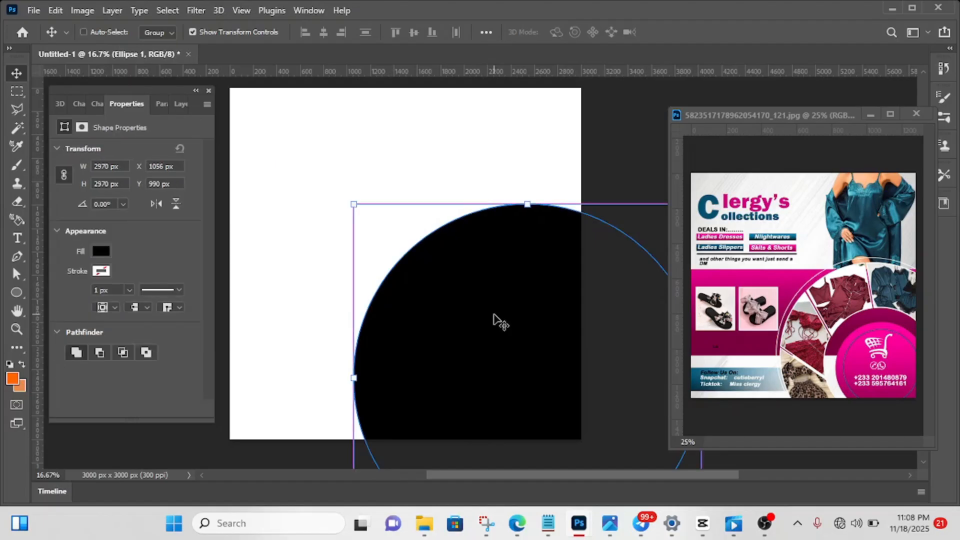
key("ctrl+j")
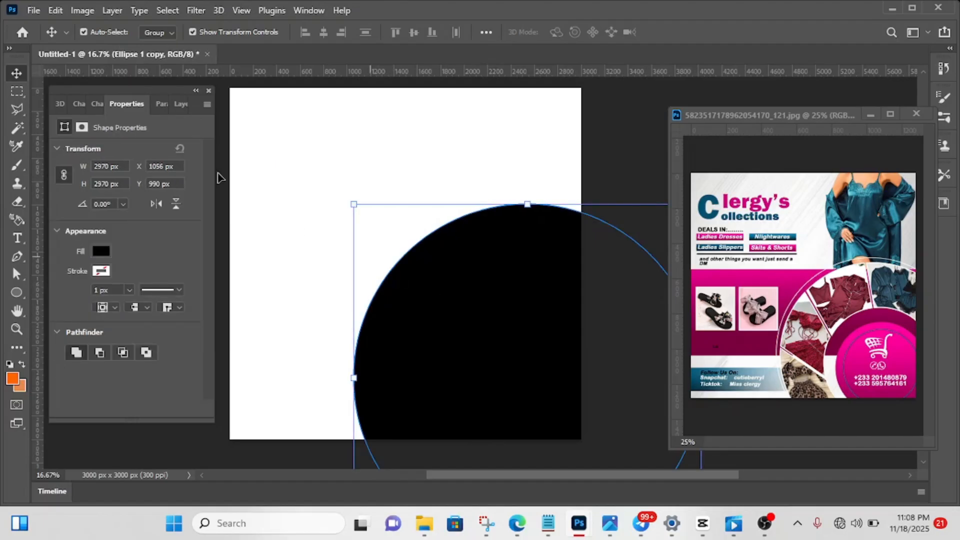
left_click(176, 105)
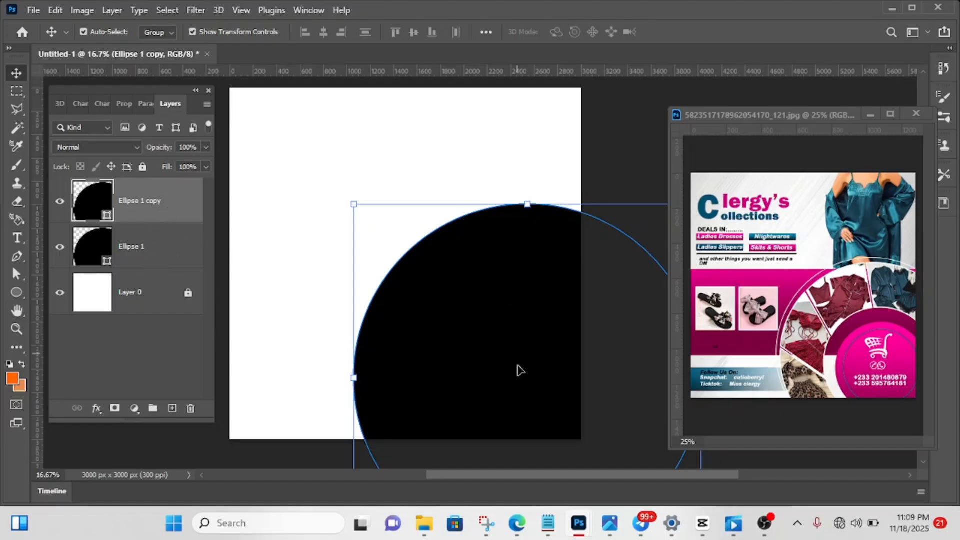
- Scale the duplicated circle proportionally to about 54% and centre it inside the large circle
scroll(517, 393, "down", 1)
scroll(518, 393, "down", 3)
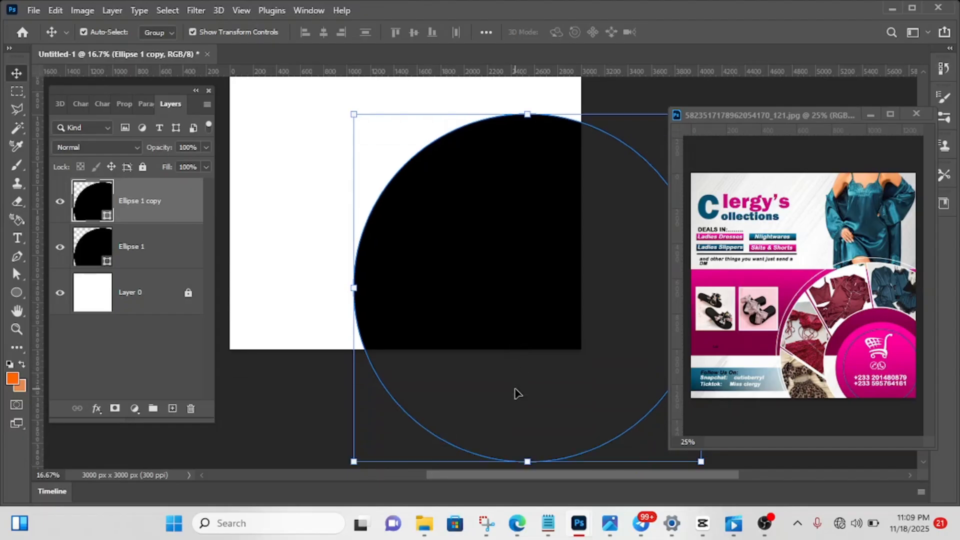
left_click_drag(531, 460, 544, 265)
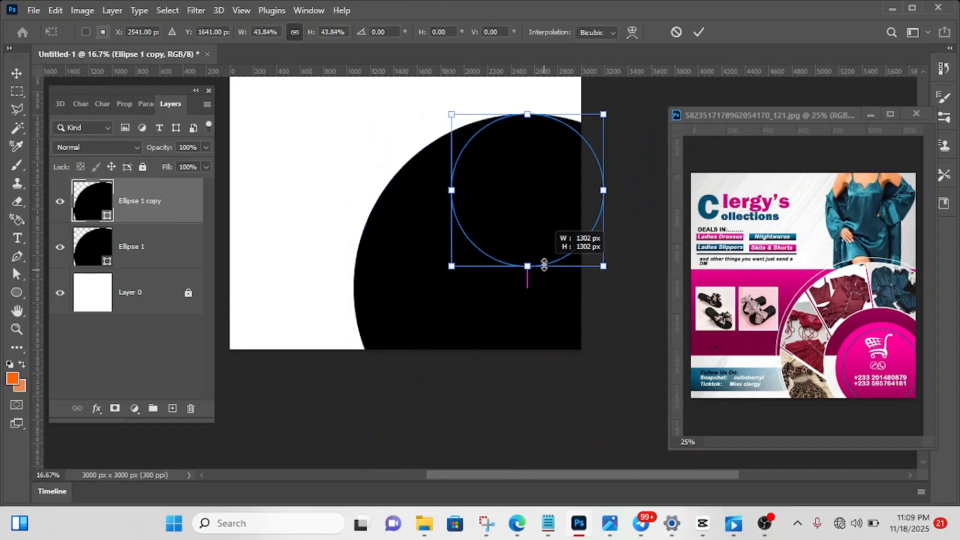
left_click_drag(535, 197, 531, 266)
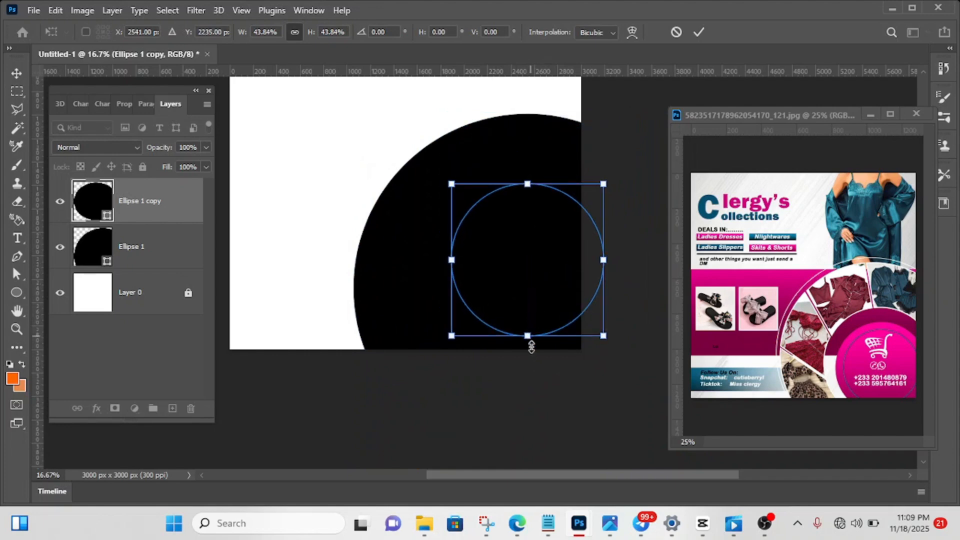
left_click_drag(530, 335, 531, 371)
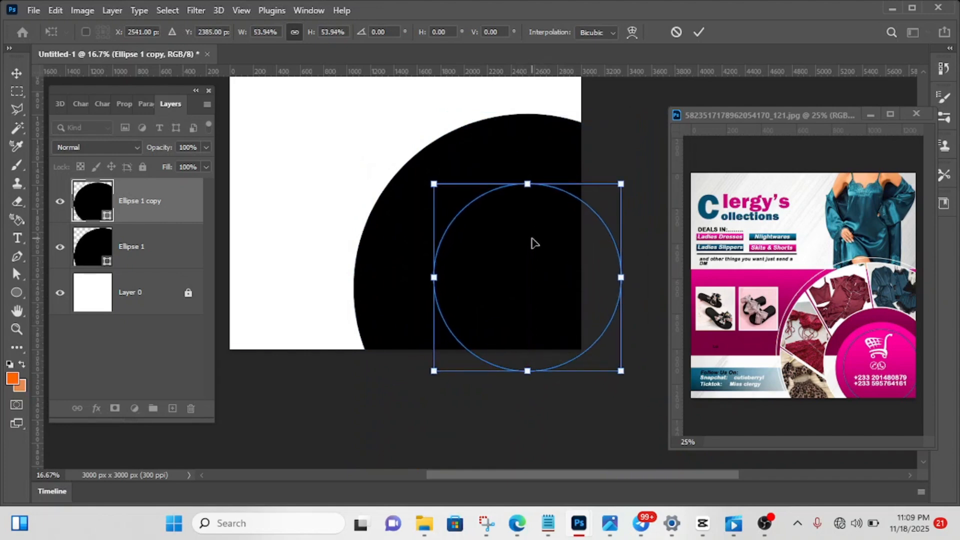
left_click_drag(532, 242, 489, 265)
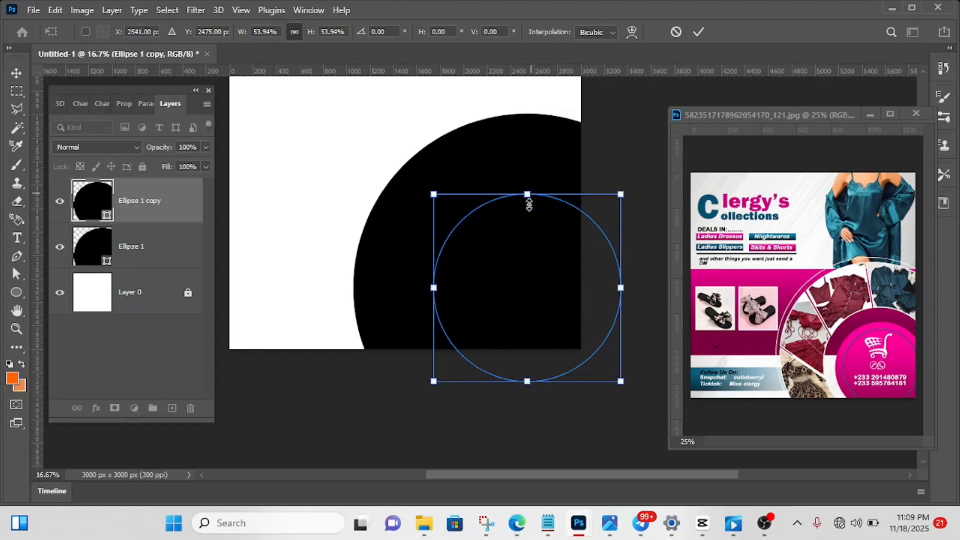
mouse_move(540, 267)
left_mouse_down()
mouse_move(538, 255)
mouse_move(544, 272)
left_mouse_up()
left_click(700, 33)
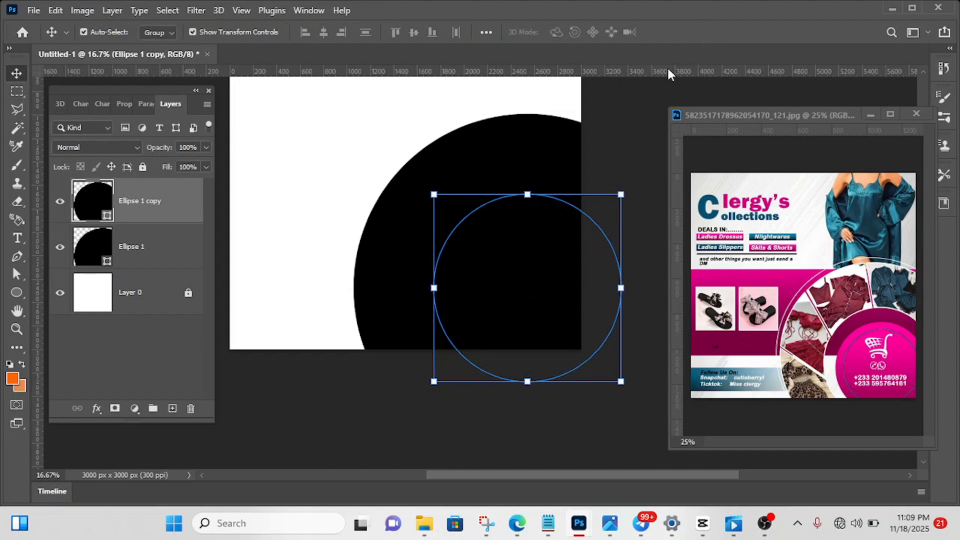
left_click(635, 111)
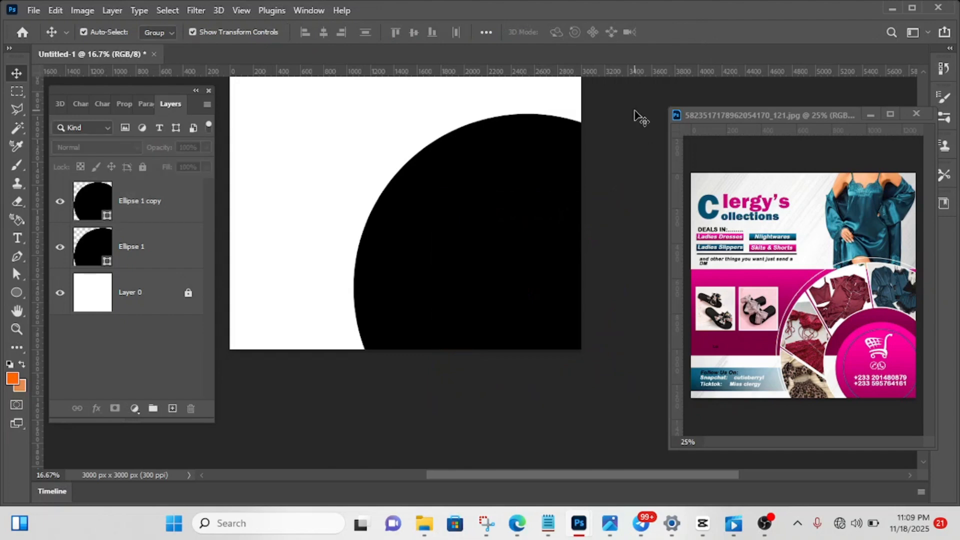
- Subtract the small centred circle from the large black circle to form an even ring
left_click(525, 253)
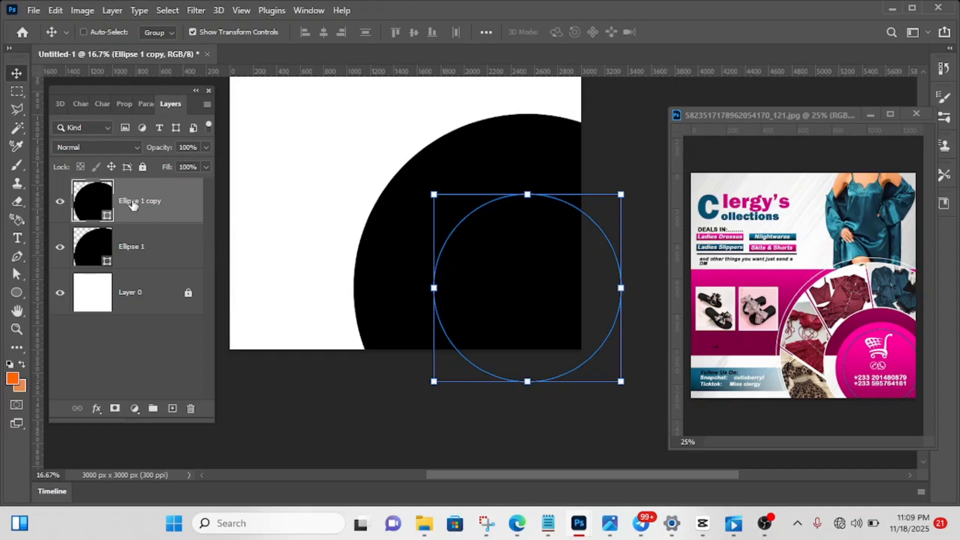
left_click(134, 246, "ctrl")
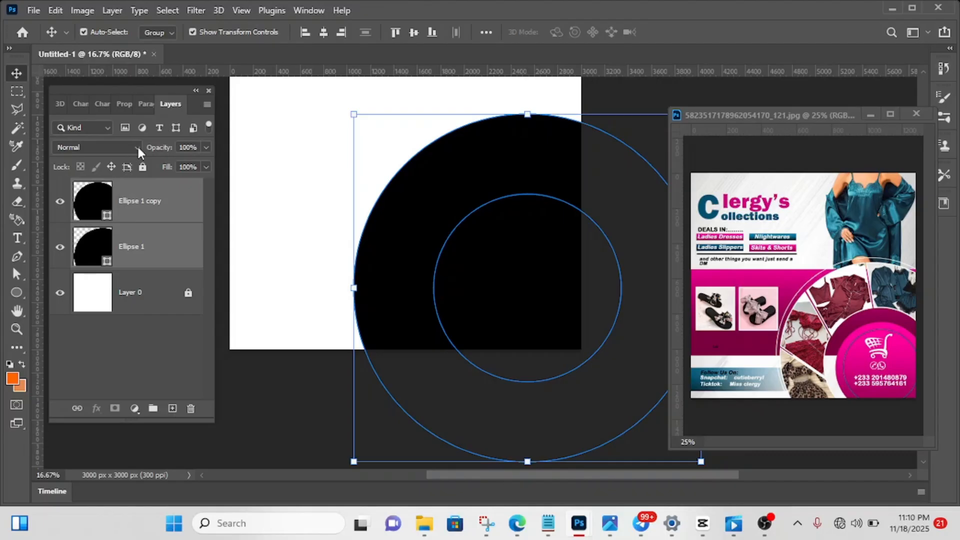
left_click(112, 10)
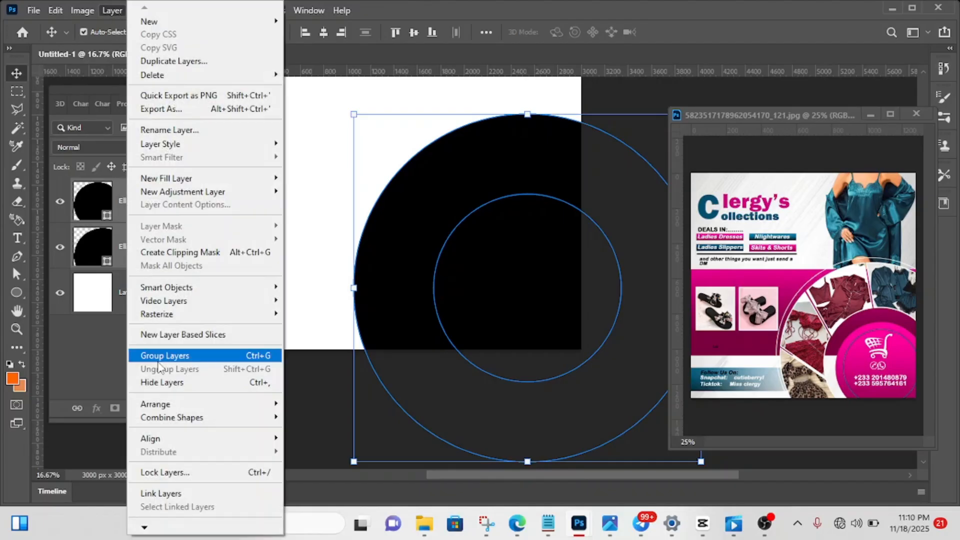
mouse_move(183, 420)
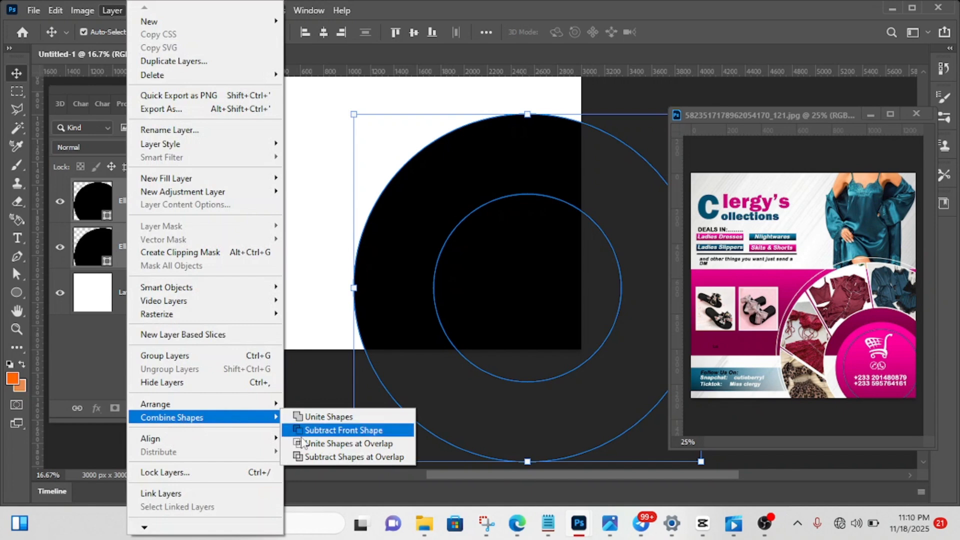
left_click(337, 431)
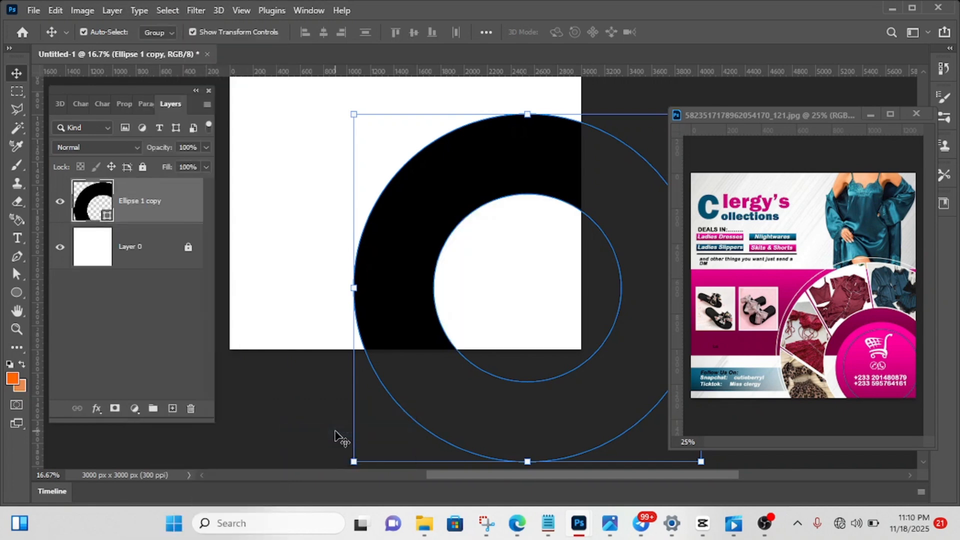
left_click(668, 99)
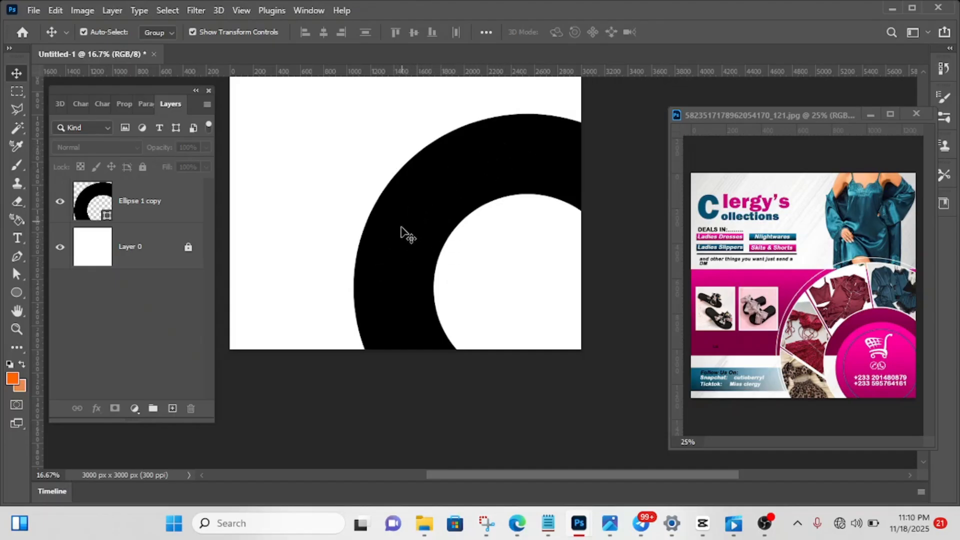
- Undo the shape subtraction and the accidental shift of the circles
key("ctrl+z")
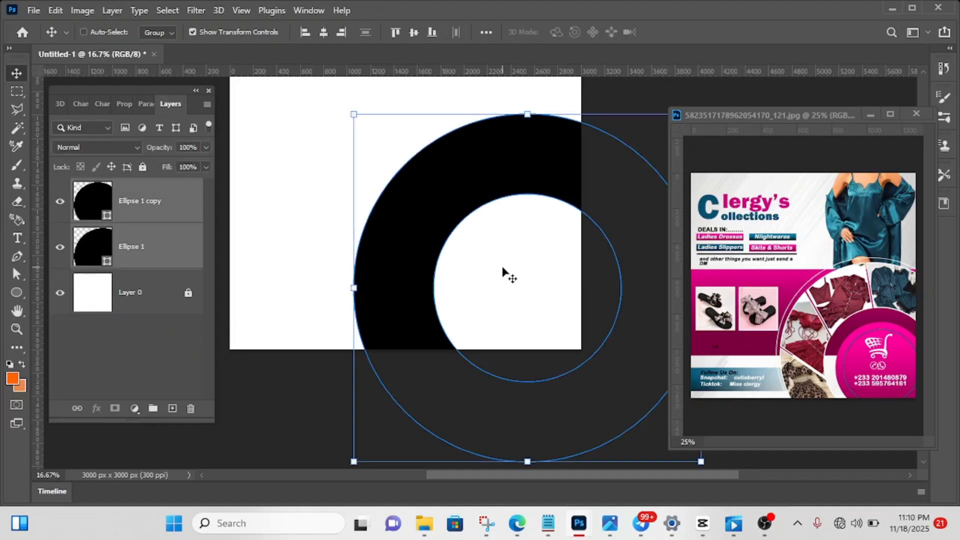
key("ctrl+z")
mouse_move(518, 268)
left_mouse_down()
mouse_move(531, 270)
mouse_move(516, 267)
left_mouse_up()
key("ctrl+z")
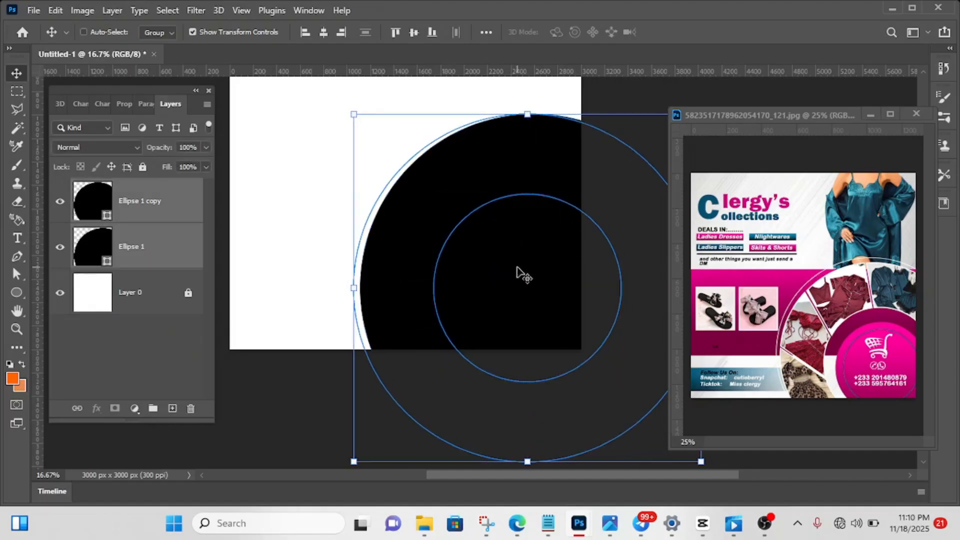
- Move the small duplicate circle about 300 px to the right inside the large circle
left_click(182, 261)
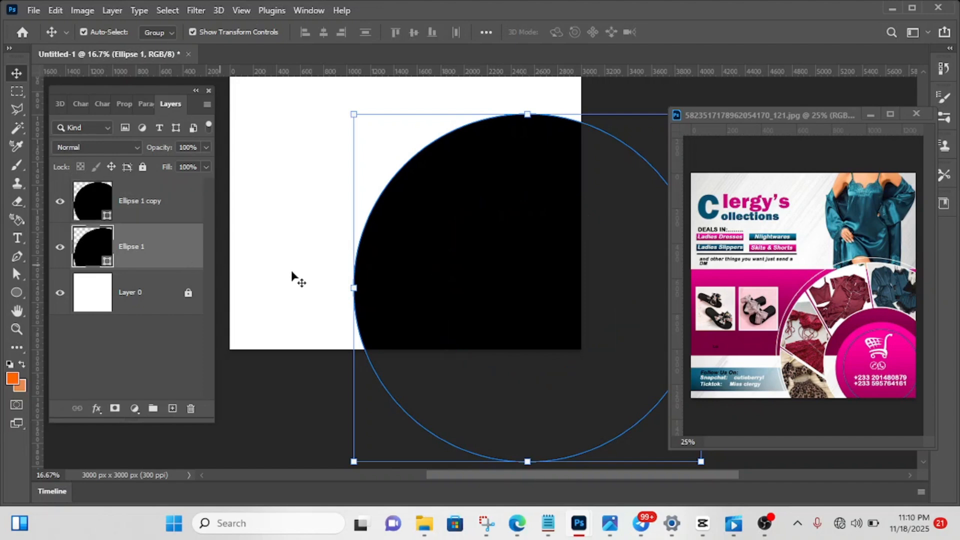
left_click(177, 214)
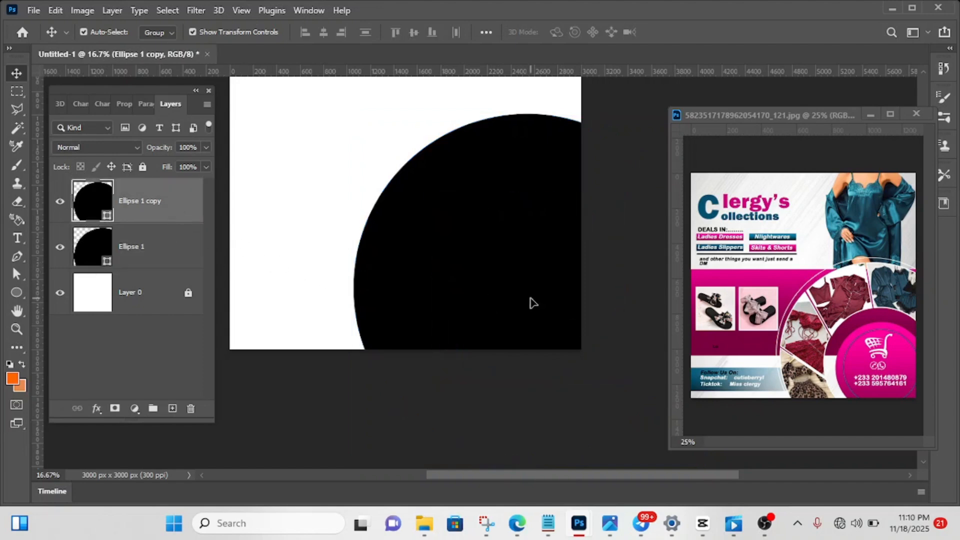
left_click_drag(533, 303, 568, 304)
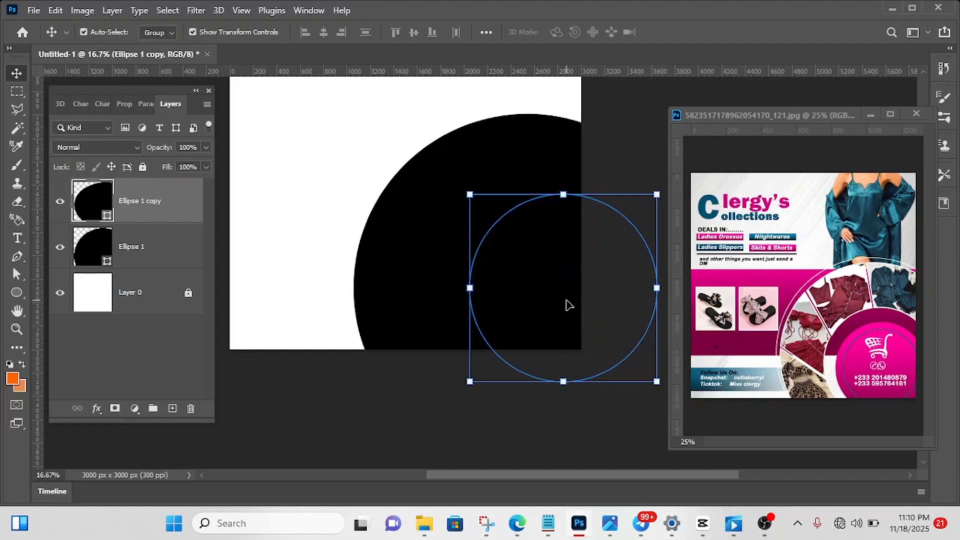
left_click(614, 154)
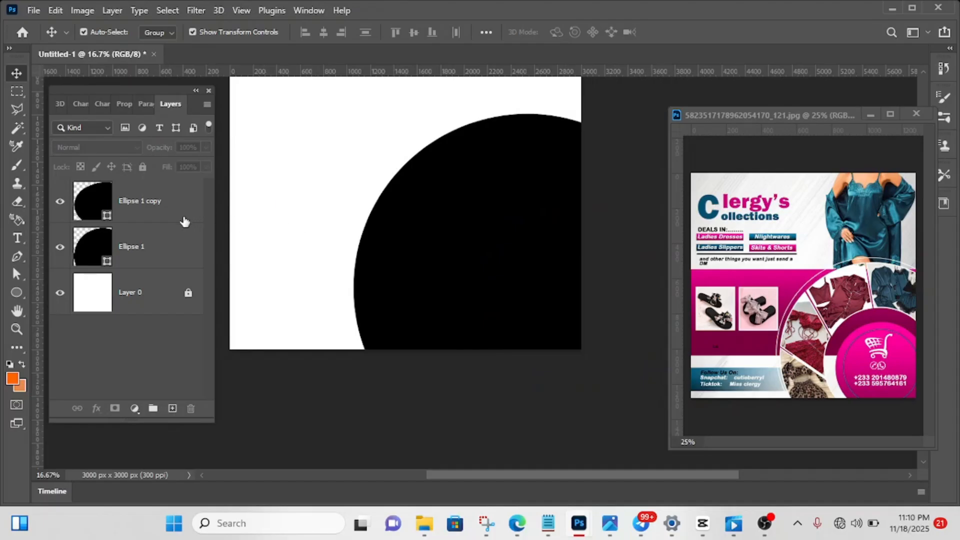
- Try subtracting the shifted small circle from the large circle, and undo the subtraction
left_click(168, 224)
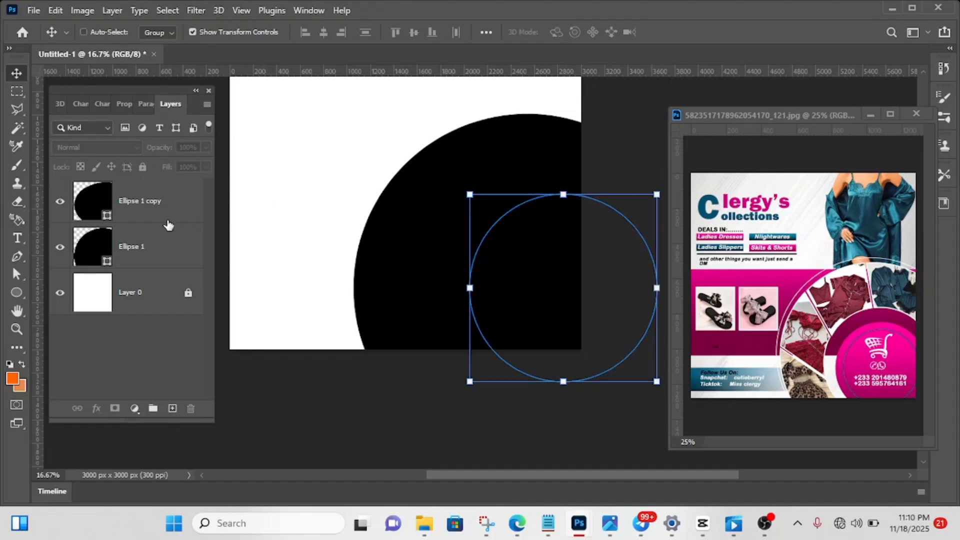
left_click(157, 257, "ctrl")
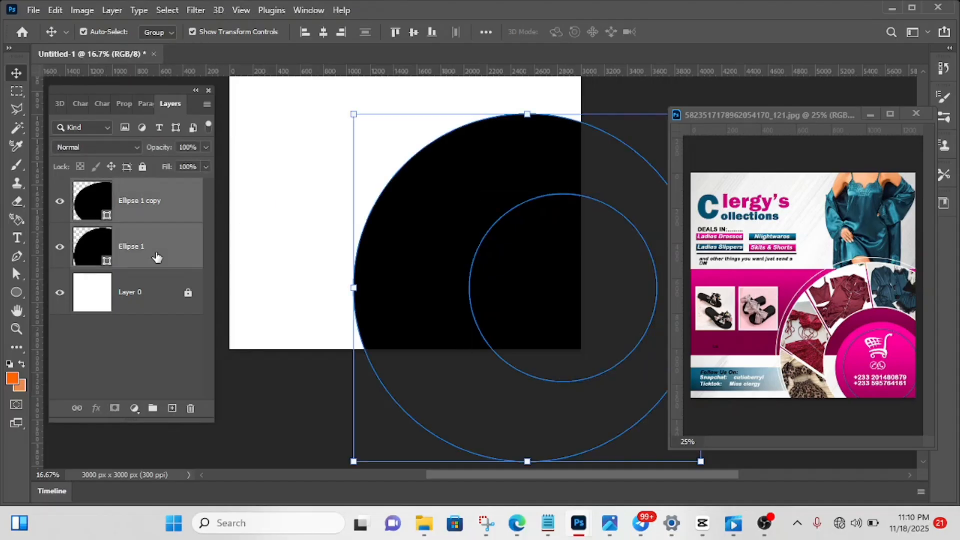
left_click(108, 11)
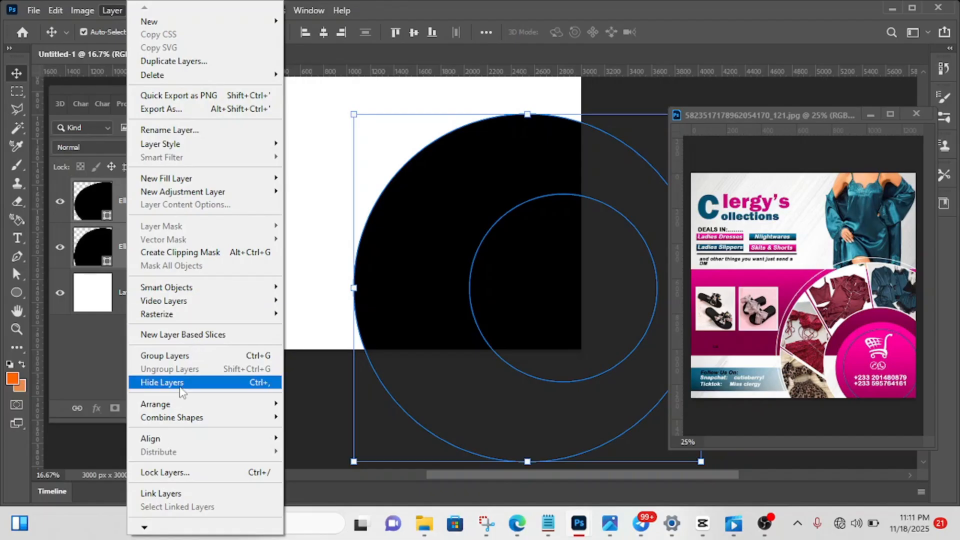
mouse_move(186, 420)
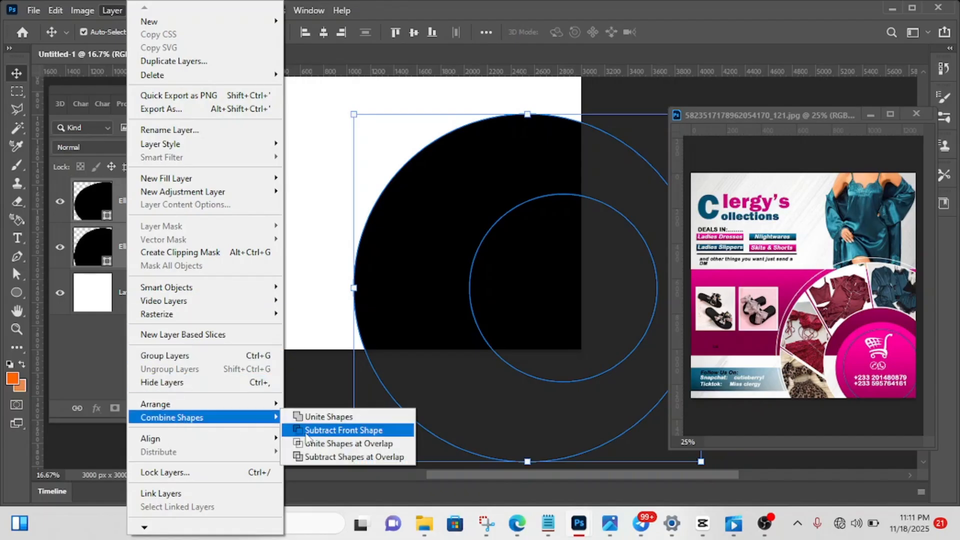
left_click(343, 430)
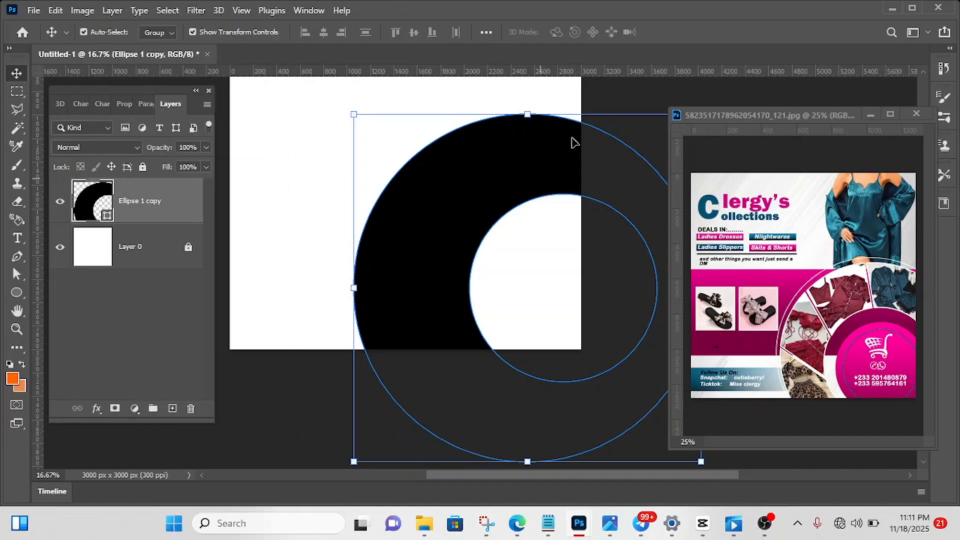
left_click(645, 92)
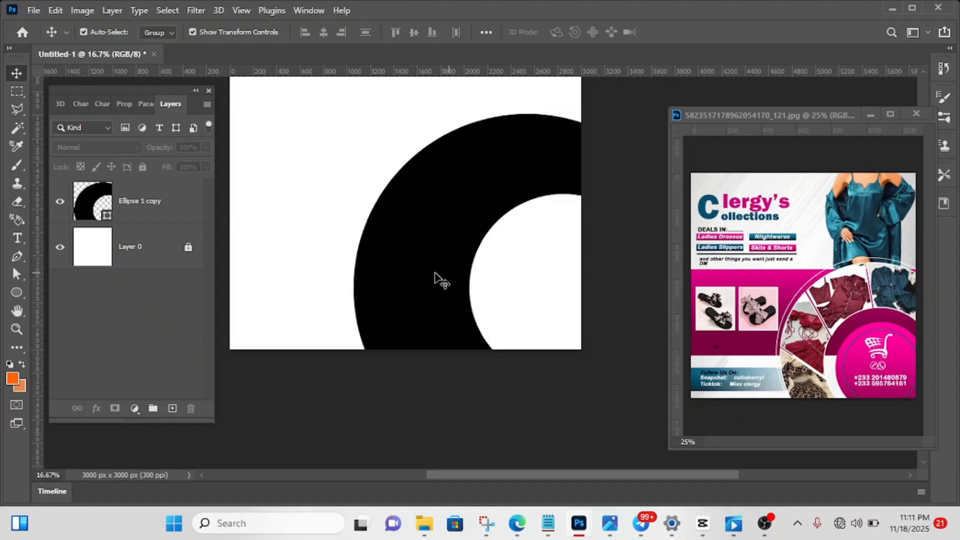
key("ctrl+z")
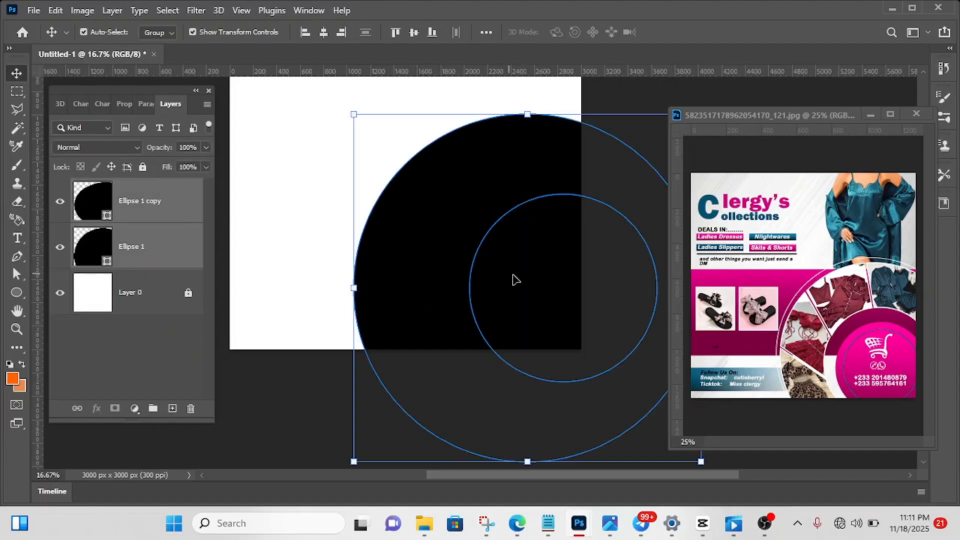
- Move the small duplicate circle about 240 px back to the left, slightly right of the large circle's centre
left_click(144, 213)
left_click(149, 250)
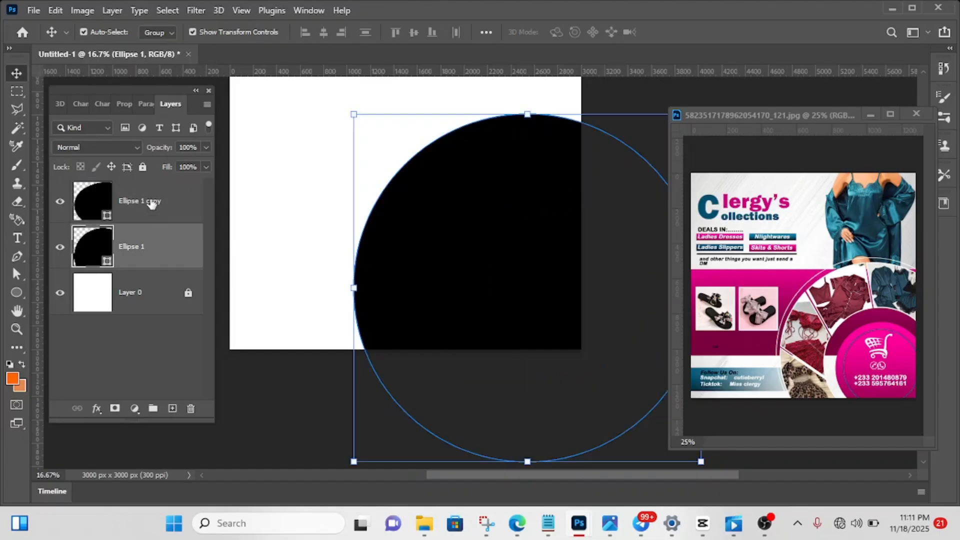
left_click(152, 203)
left_click_drag(537, 258, 507, 261)
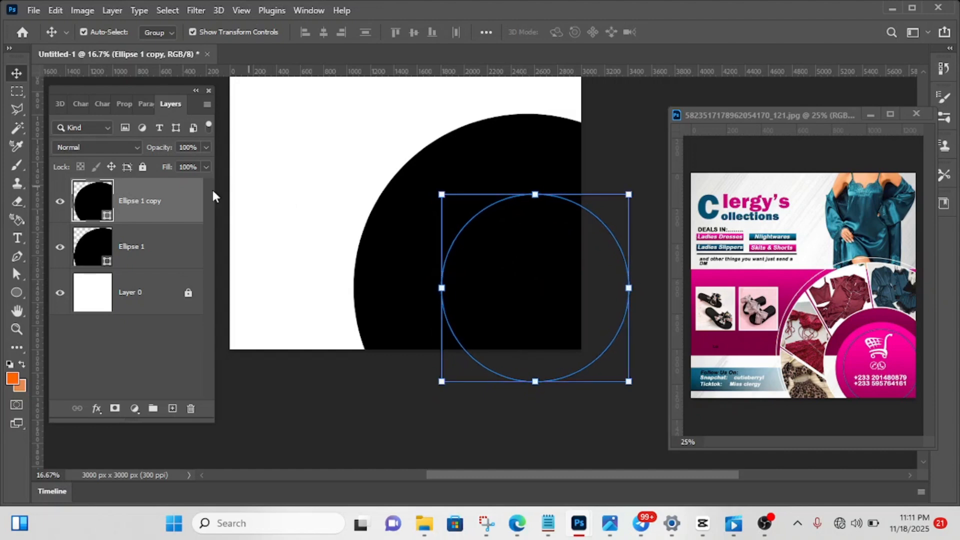
- Combine both circle layers with Subtract Front Shape to form a slightly off-centre black ring
left_click(158, 243, "shift")
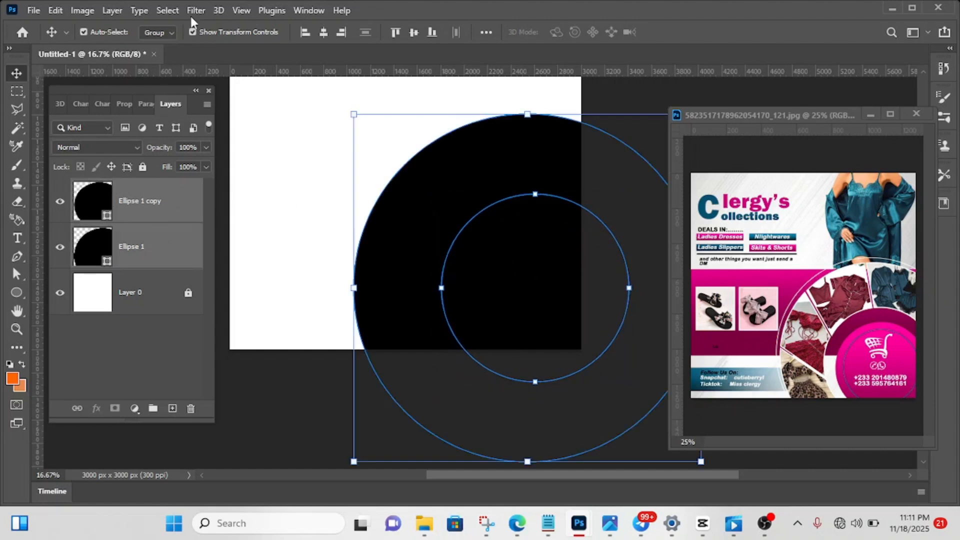
left_click(107, 14)
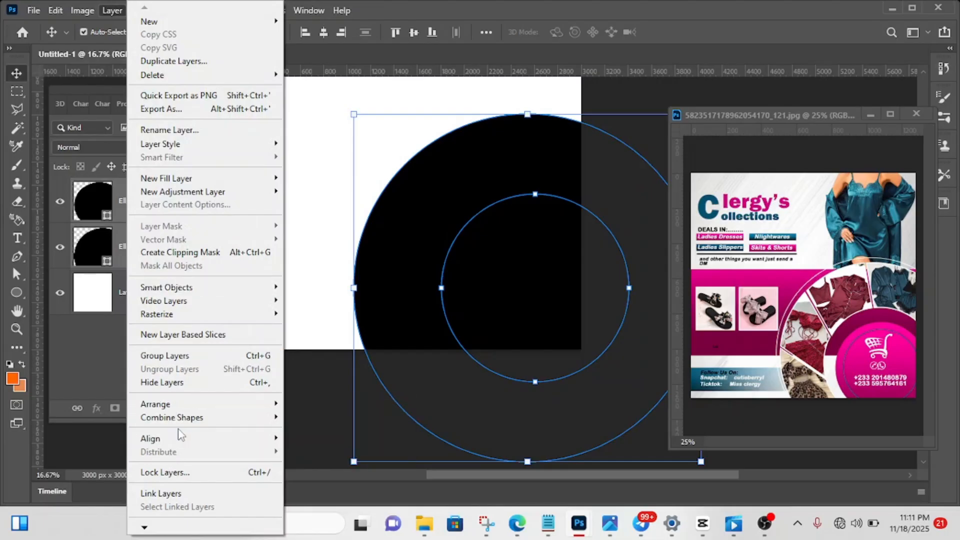
mouse_move(190, 417)
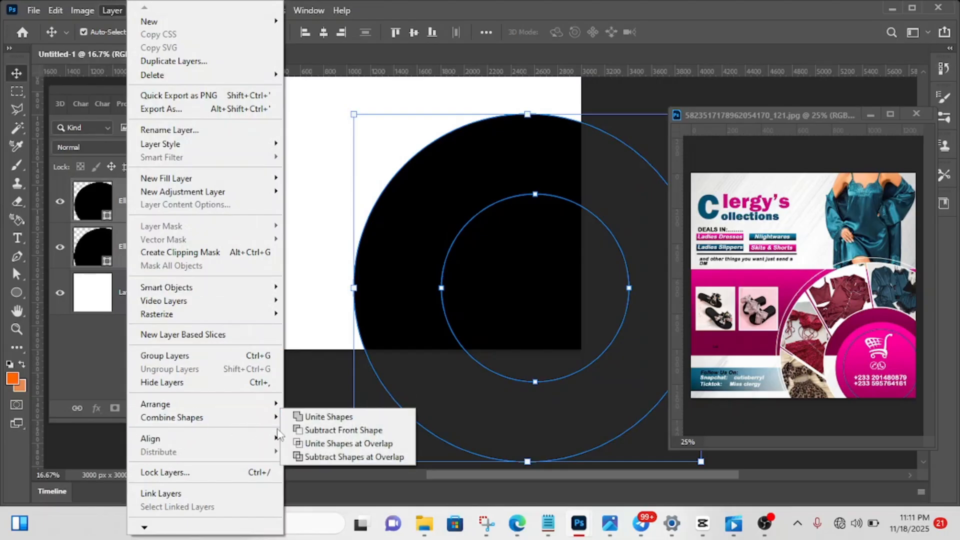
left_click(336, 433)
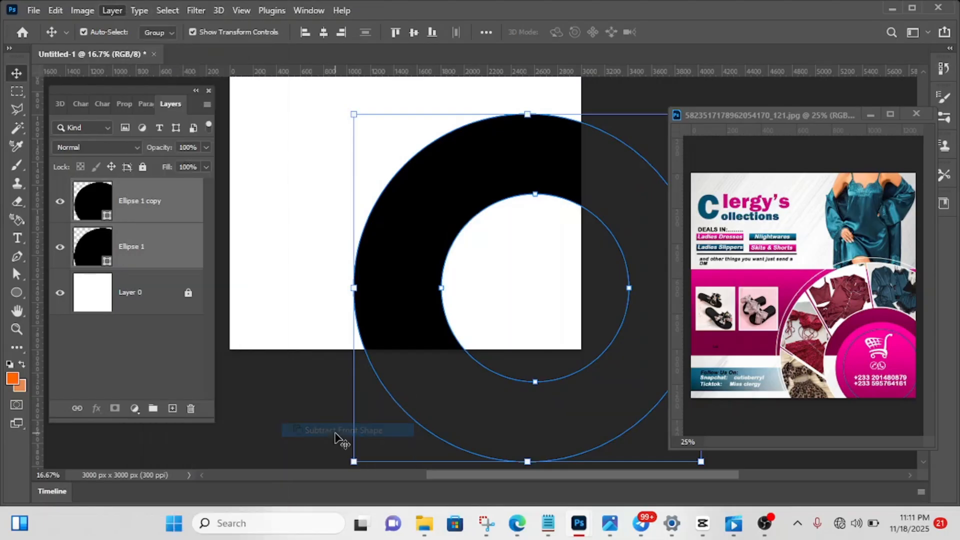
left_click(636, 98)
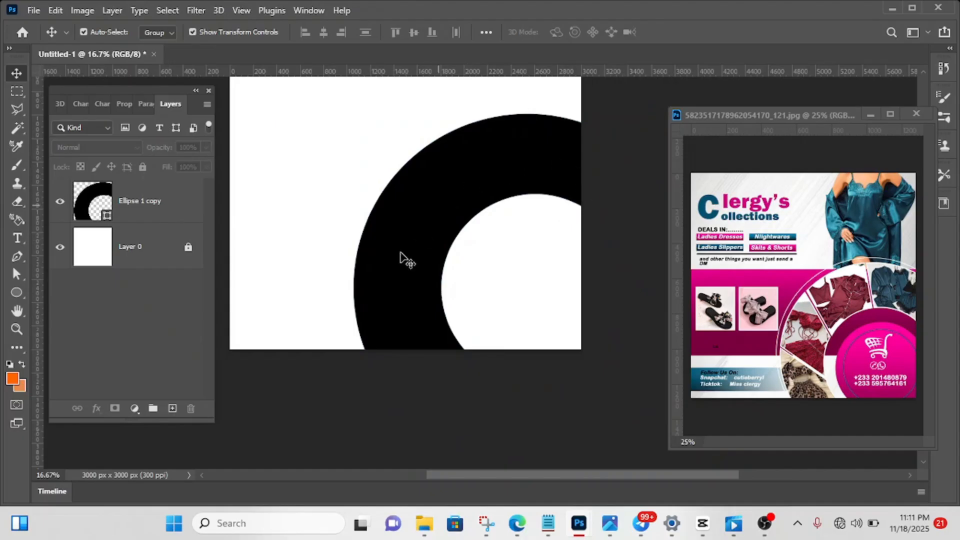
- Rasterize the Ellipse 1 copy ring layer and deselect it
right_click(139, 205)
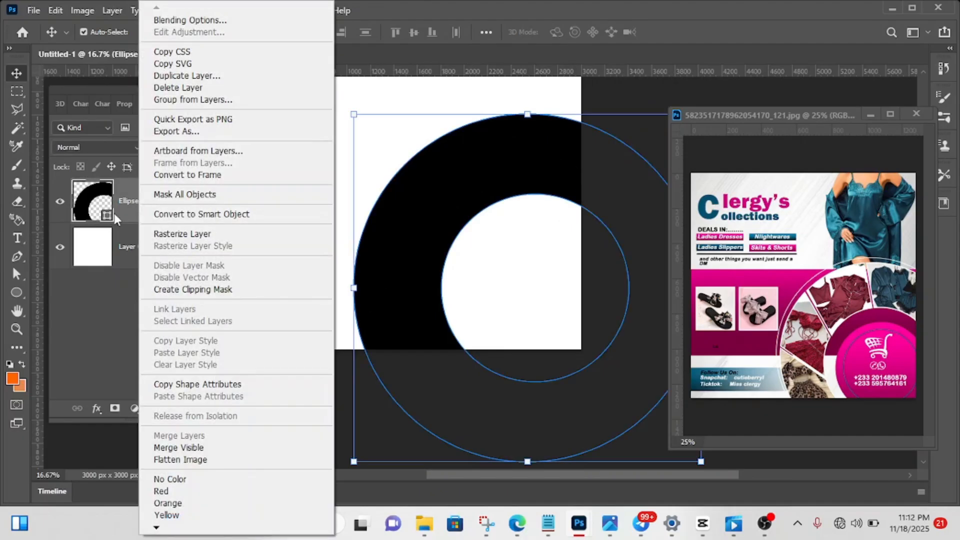
left_click(185, 239)
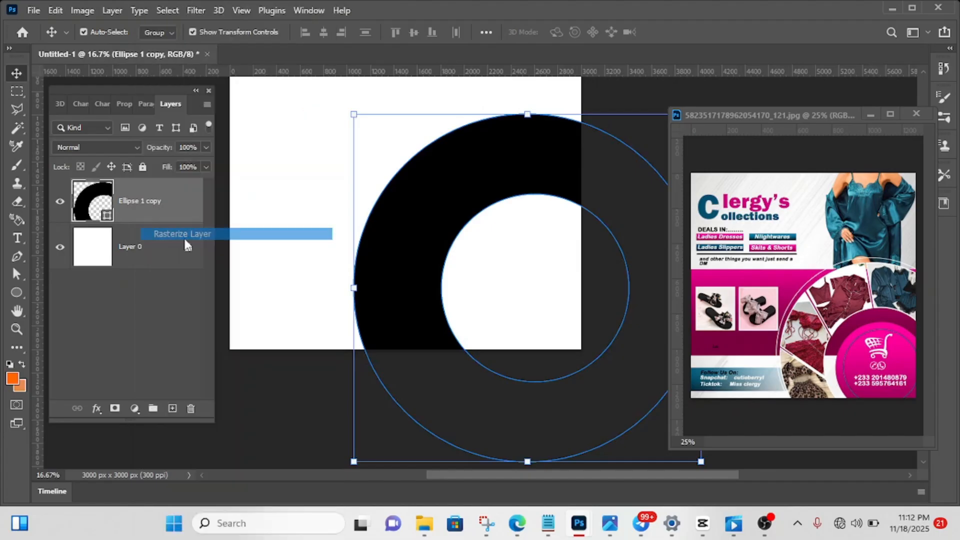
left_click(220, 187)
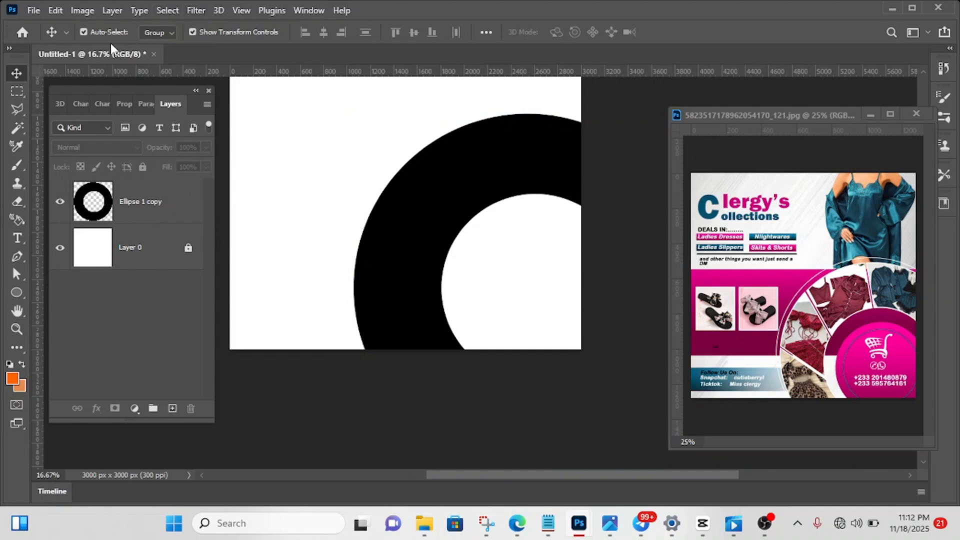
- Outline the ring's upper-right section, past the canvas edge, with a closed four-sided Polygonal Lasso selection
scroll(425, 247, "up", 3)
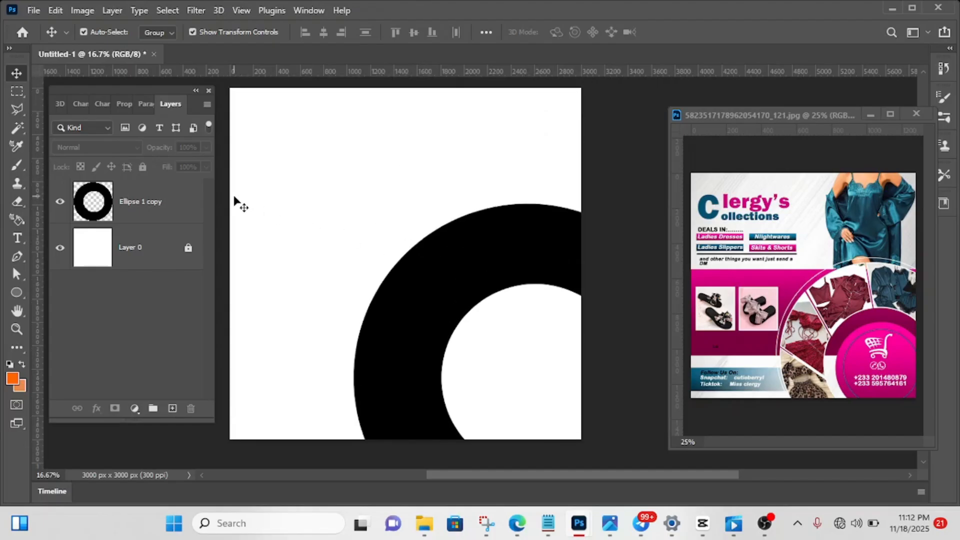
left_click(17, 109)
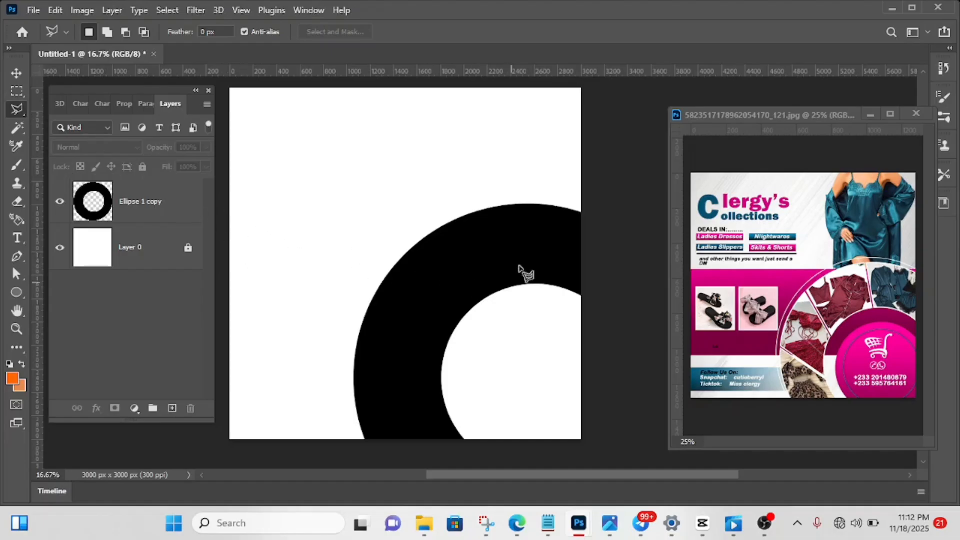
left_click(480, 192)
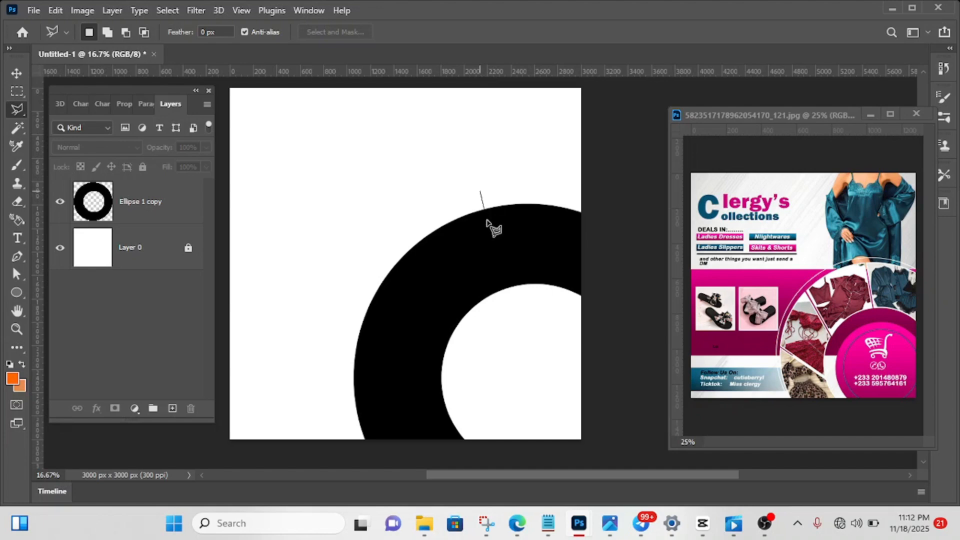
left_click(512, 321)
left_click(625, 314)
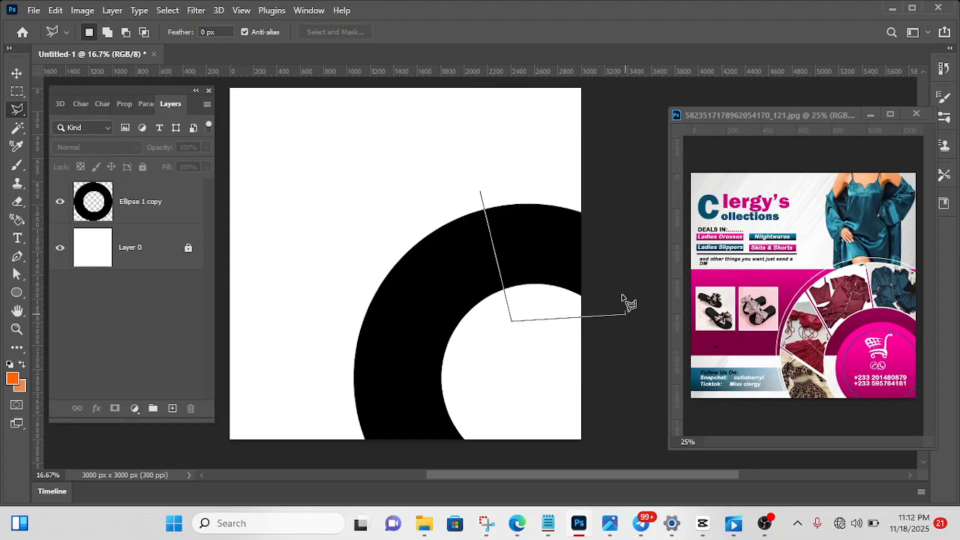
left_click(606, 176)
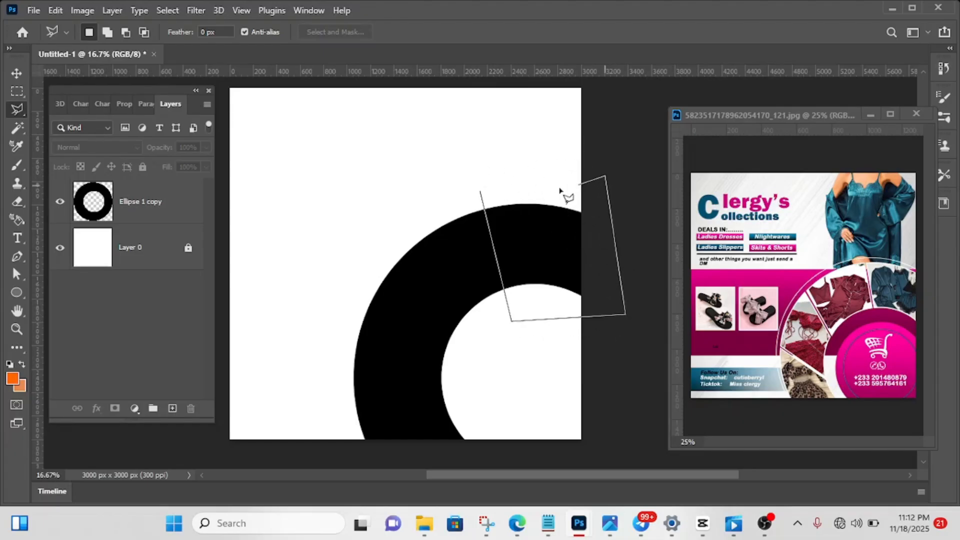
left_click(480, 195)
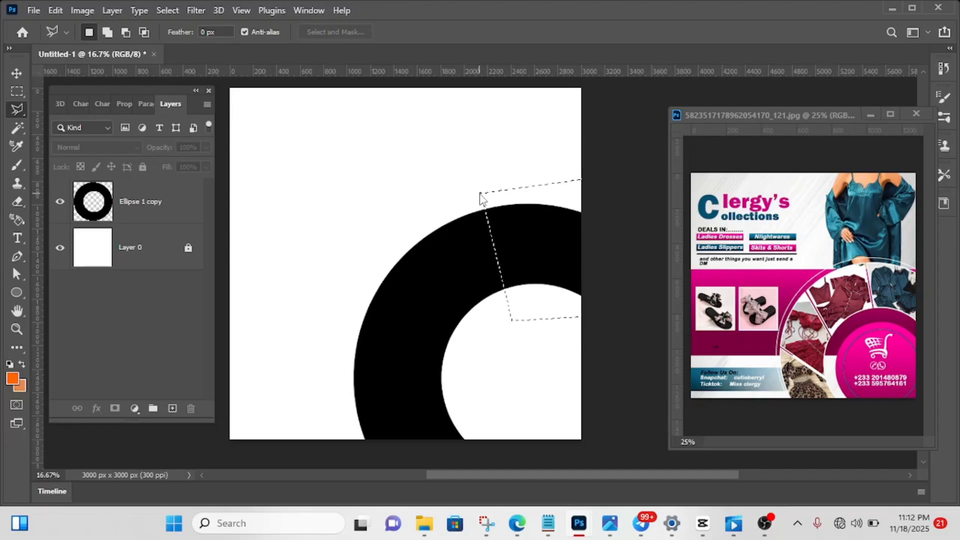
- Cut the selected upper-right section of the Ellipse 1 copy ring onto its own layer
left_click(141, 202)
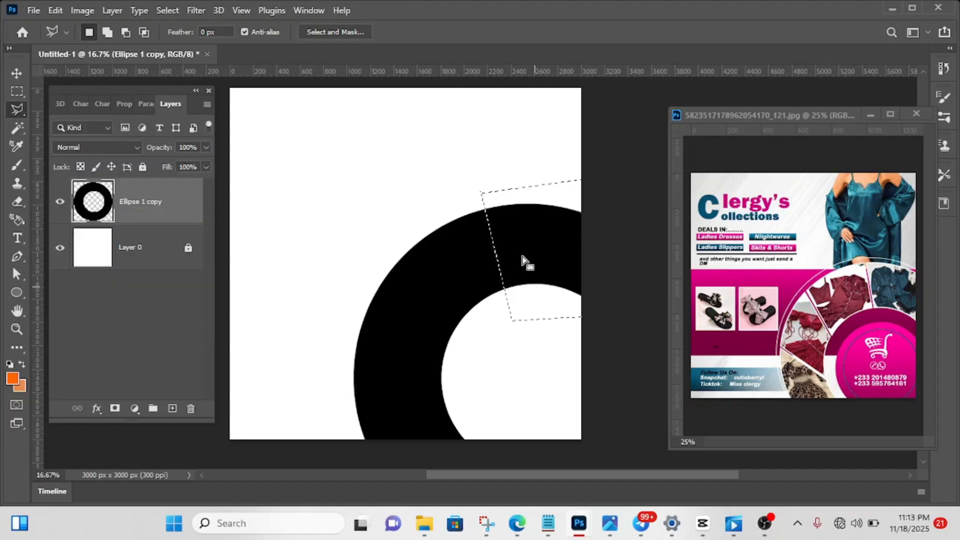
right_click(534, 246)
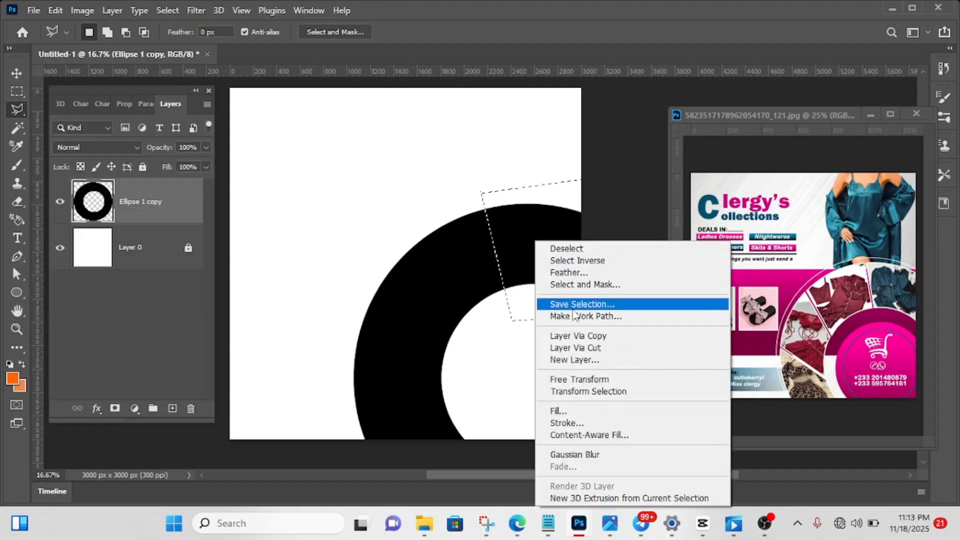
left_click(586, 350)
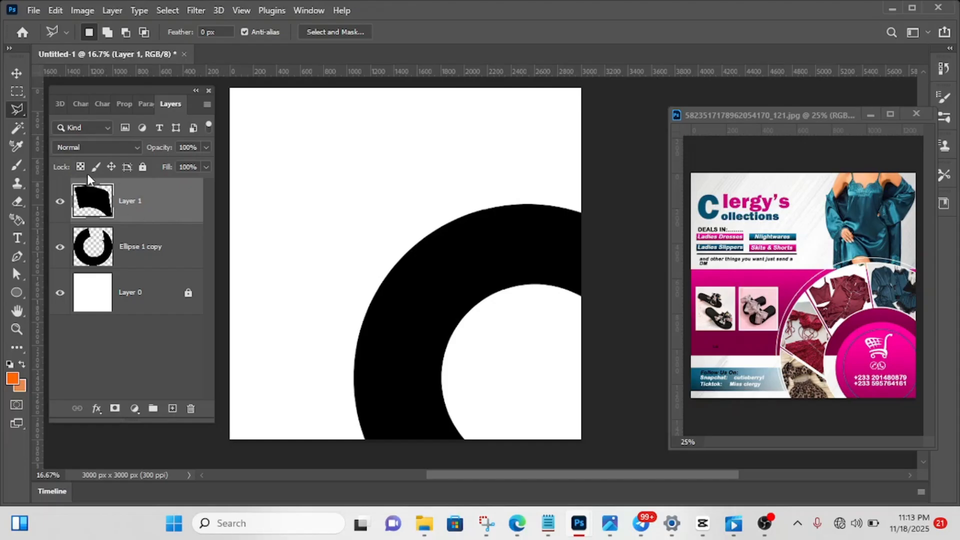
- Nudge the cut upper-right section about 30 px to the right to open a gap in the ring, and deselect its layer
left_click(16, 76)
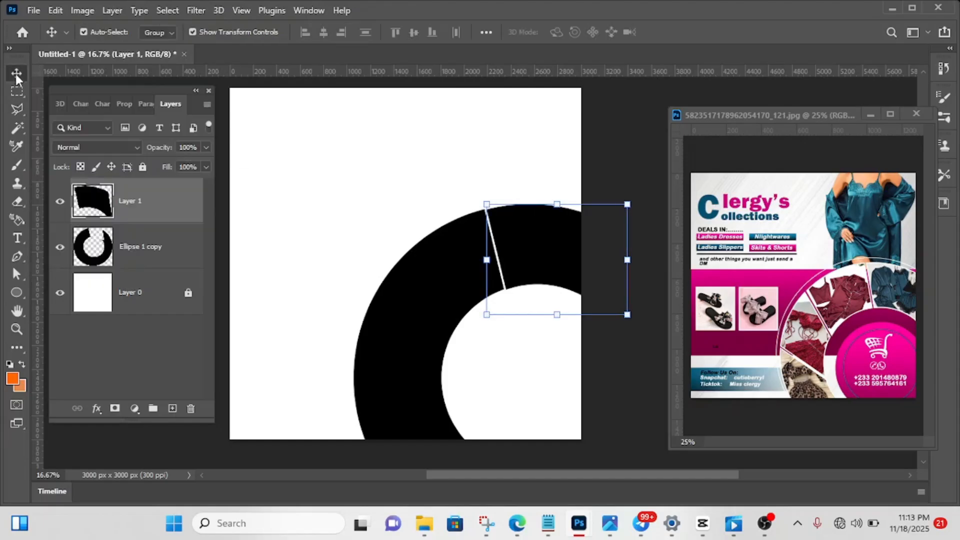
key("shift+Right")
key("shift+Right")
key("shift+Right")
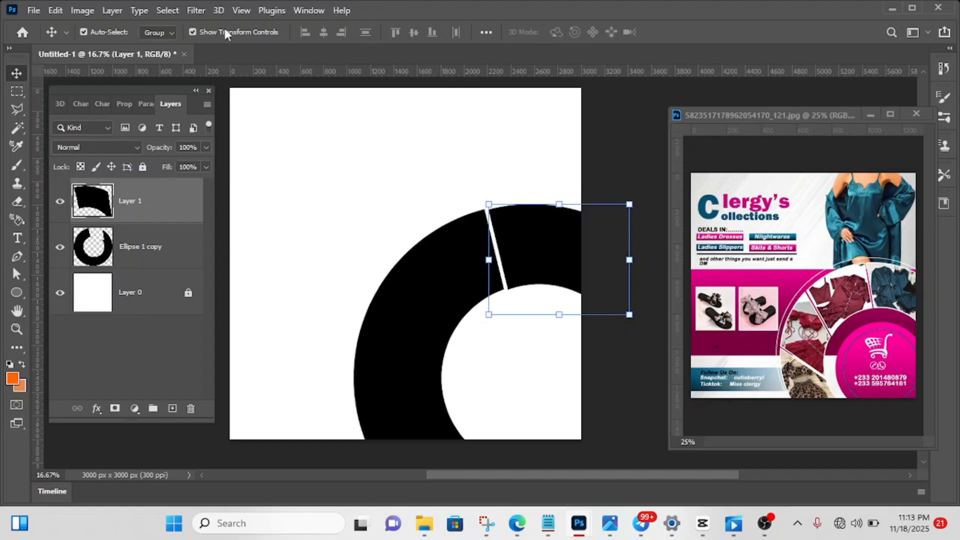
left_click(593, 152)
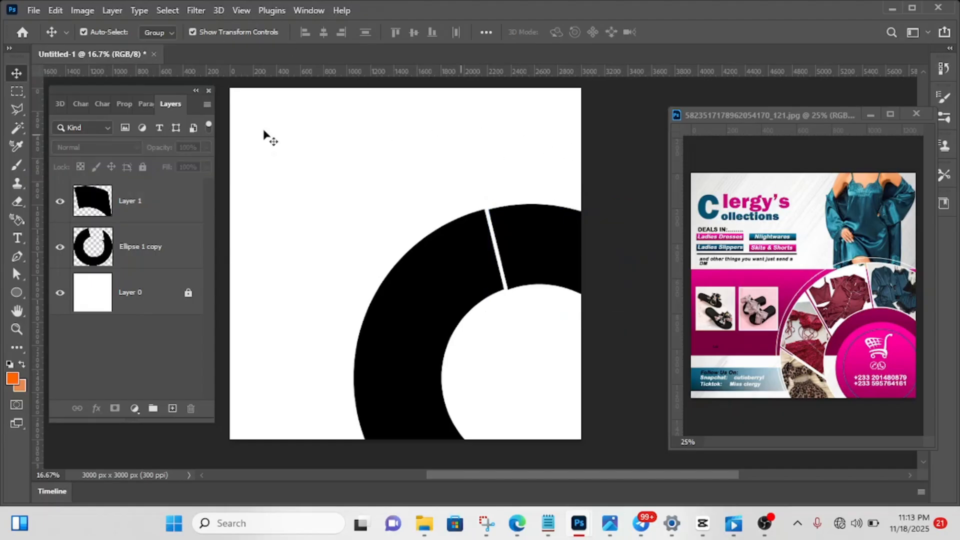
- Outline the ring's upper-left section with a closed Polygonal Lasso selection that reaches across the existing gap into the upper-right section
left_click(17, 107)
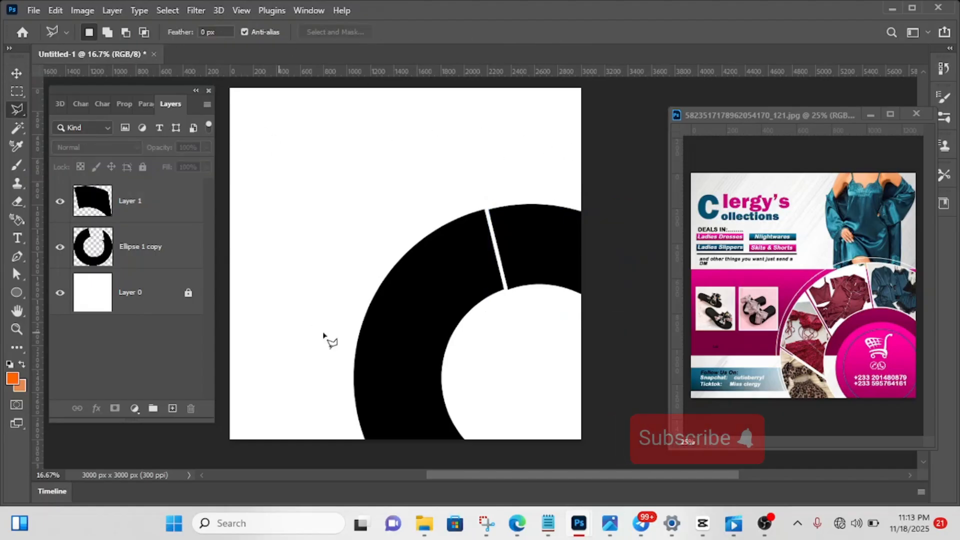
left_click(374, 264)
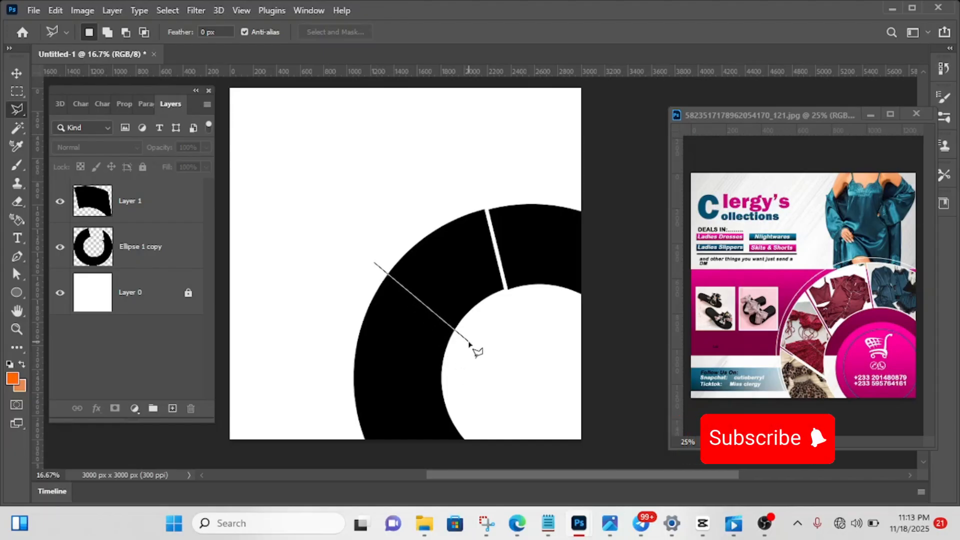
left_click(469, 342)
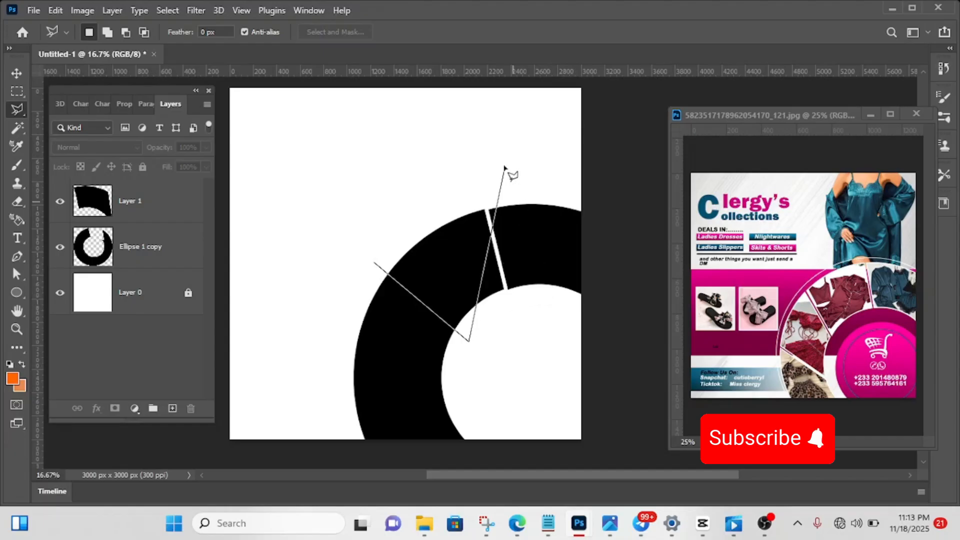
left_click(533, 302)
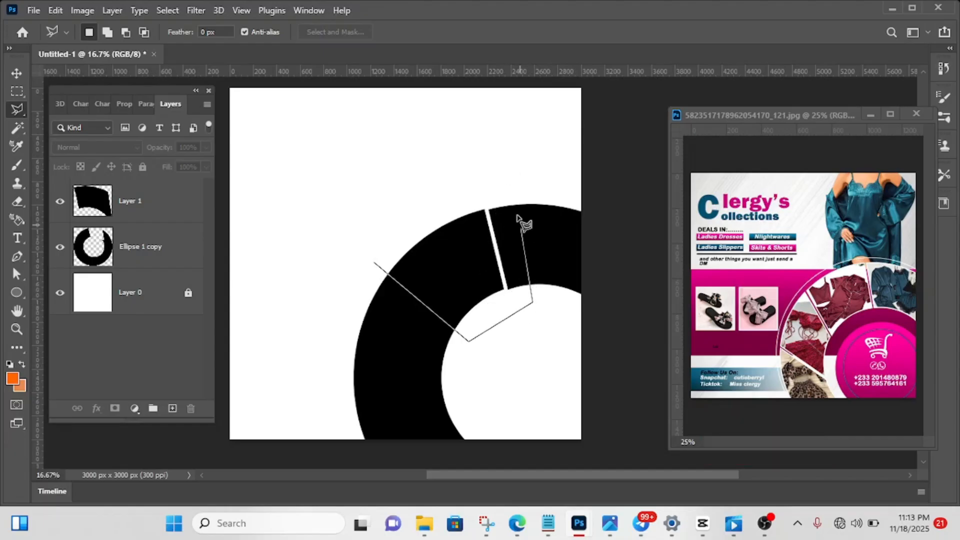
left_click(509, 191)
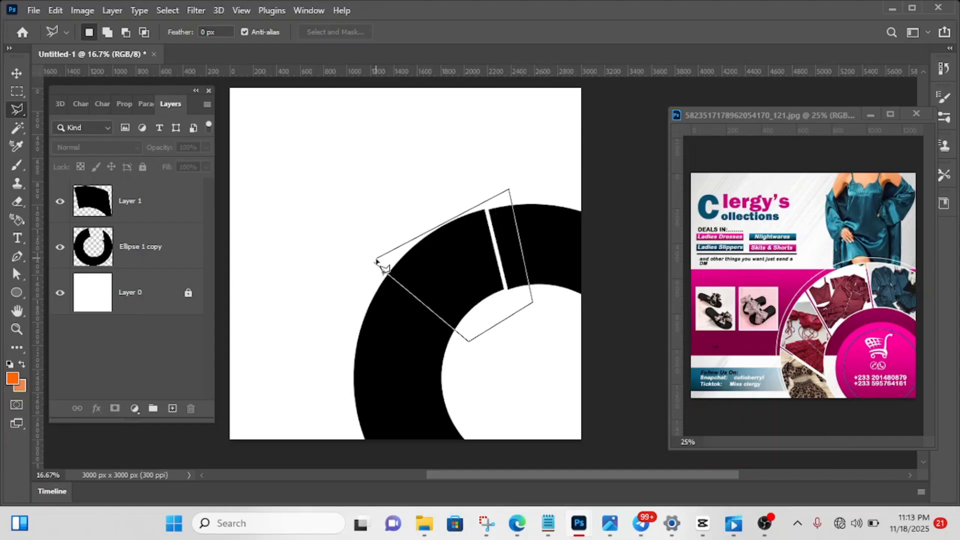
left_click(376, 264)
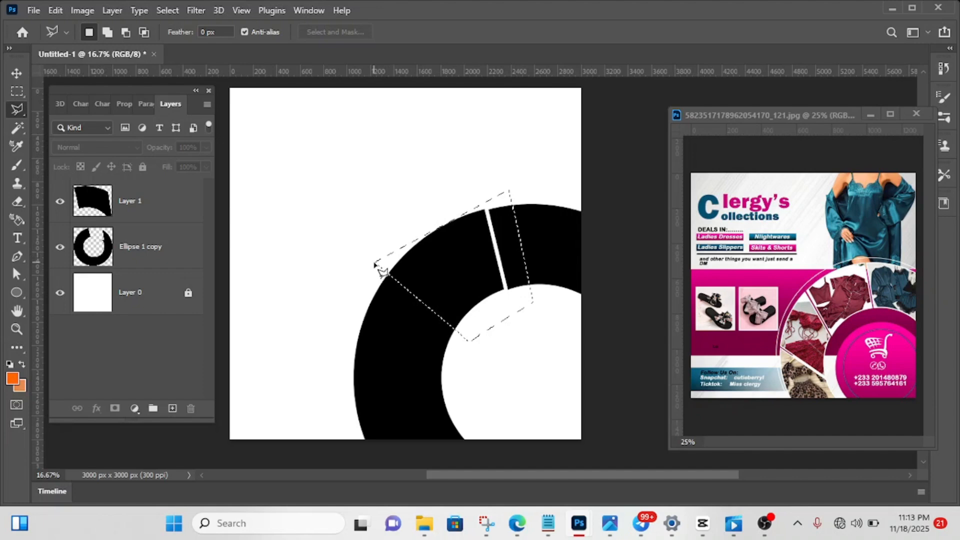
right_click(449, 265)
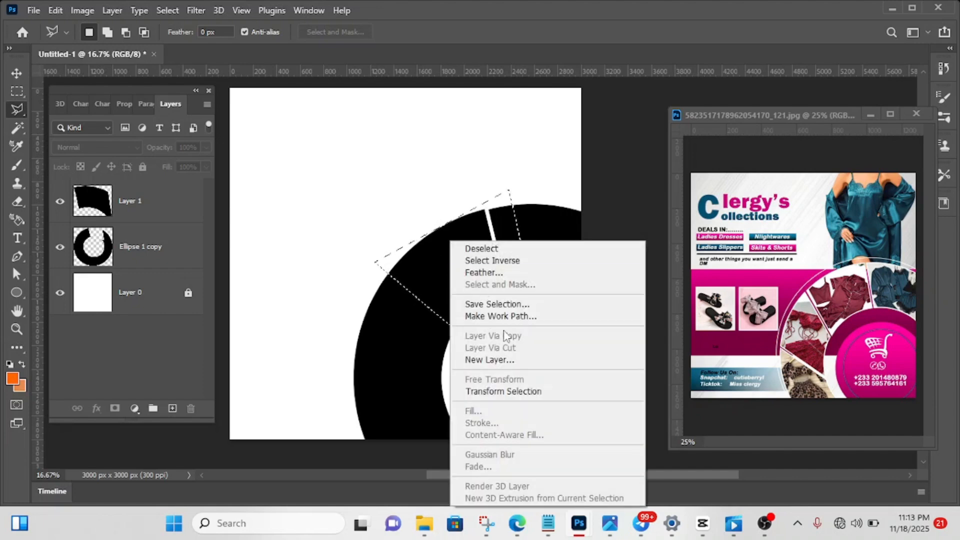
left_click(418, 274)
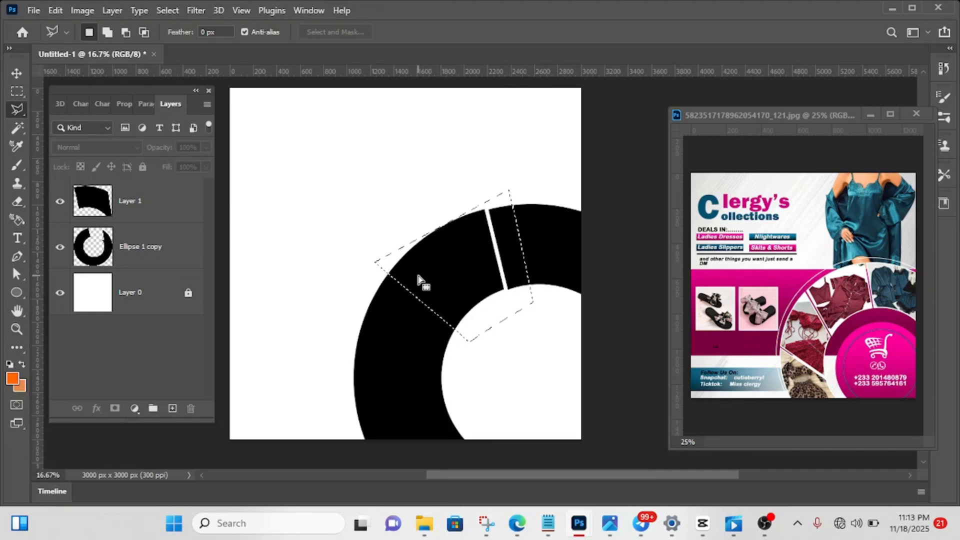
right_click(418, 274)
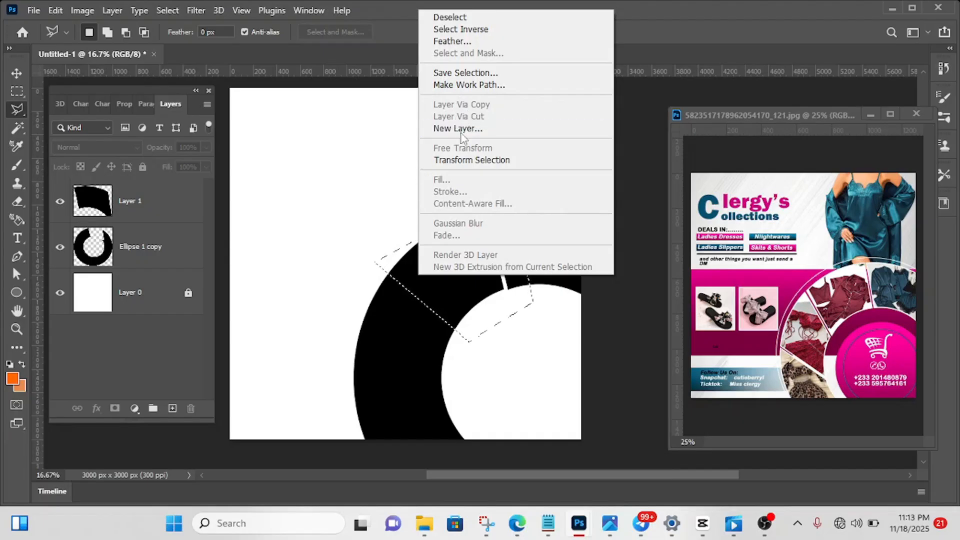
left_click(467, 299)
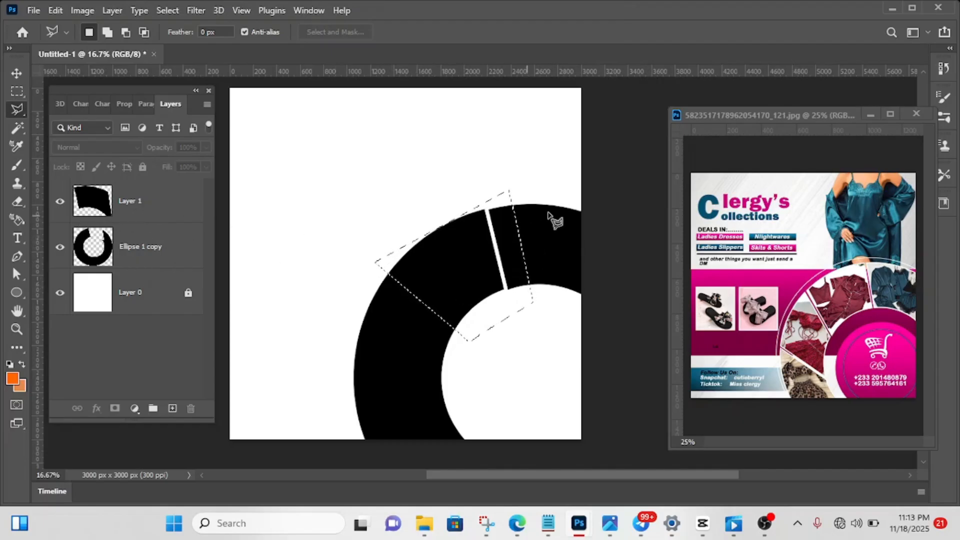
- Cut the selected upper-left section of the Ellipse 1 copy ring onto its own layer
left_click(154, 254)
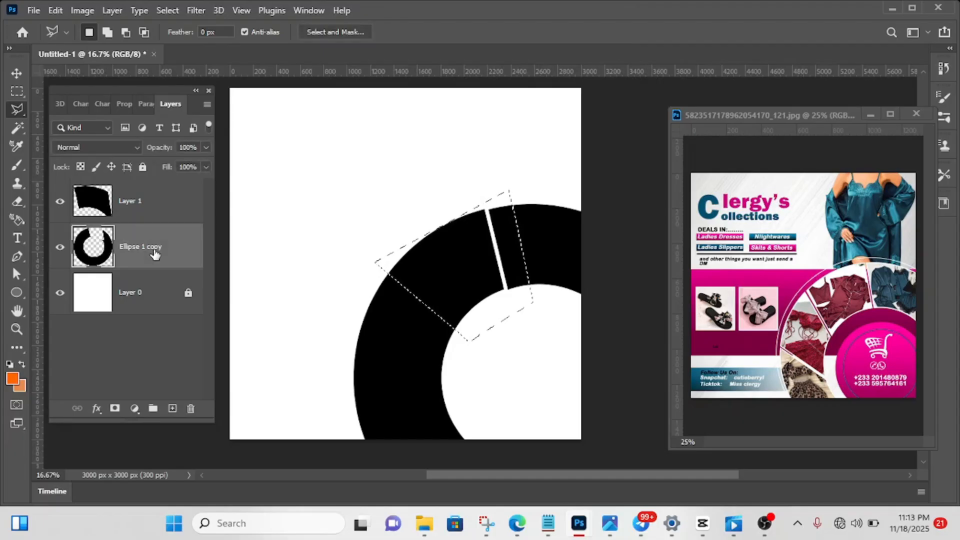
right_click(456, 269)
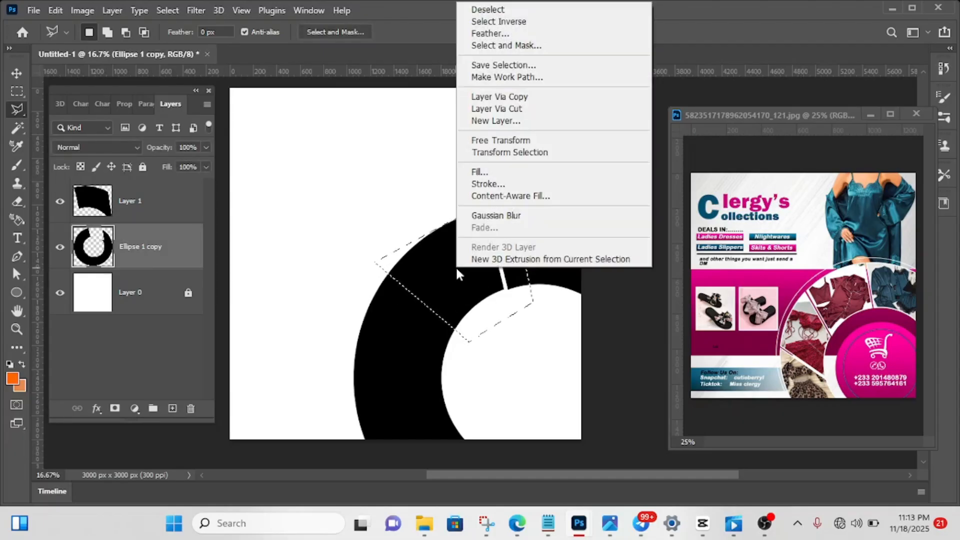
left_click(508, 113)
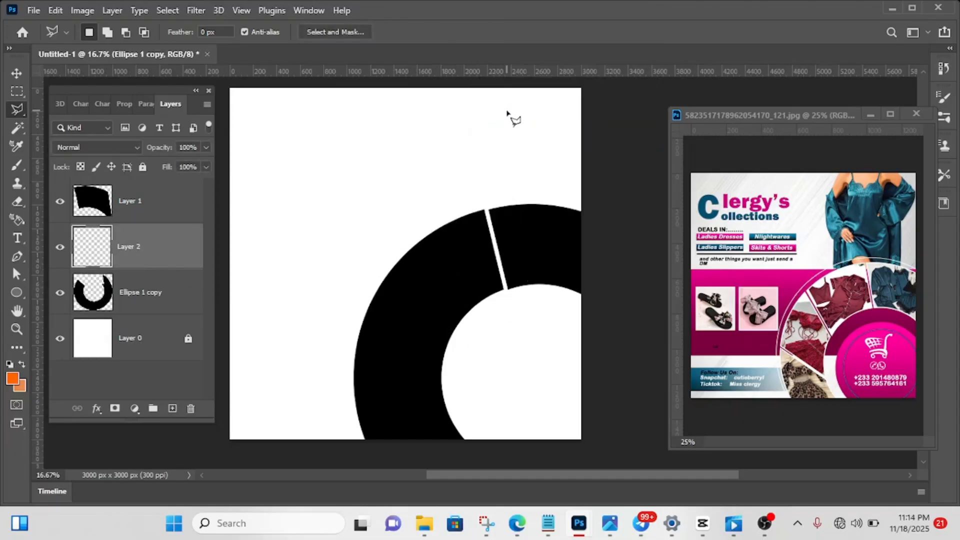
- Nudge the cut upper-left section about 30 px to the right to separate it from the ring below, and deselect its layer
left_click(16, 72)
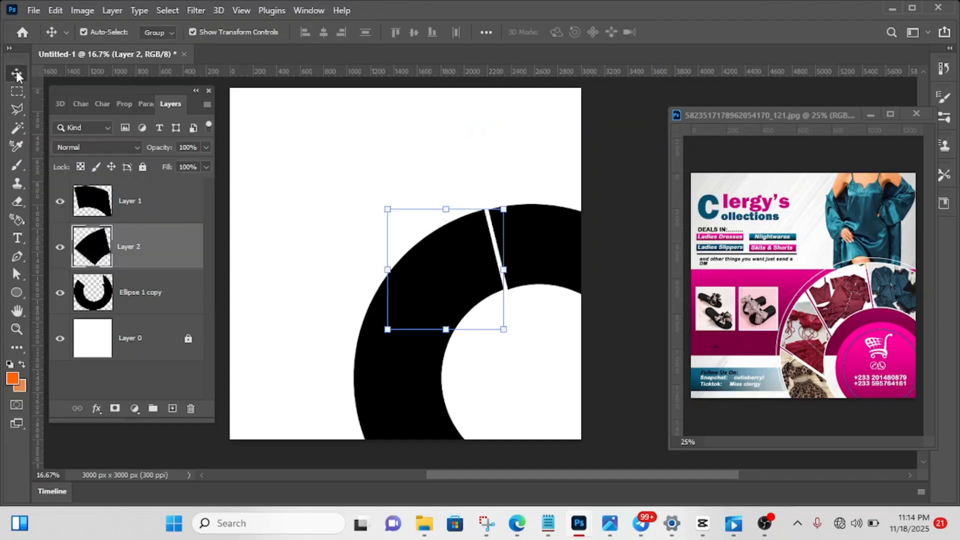
key("shift+Right")
key("shift+Right")
key("shift+Right")
key("shift+Right")
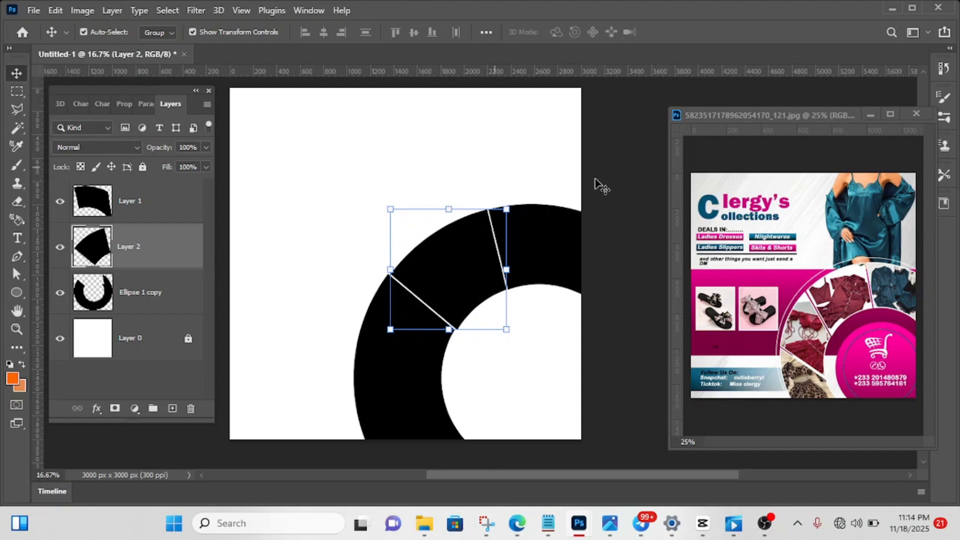
left_click(651, 181)
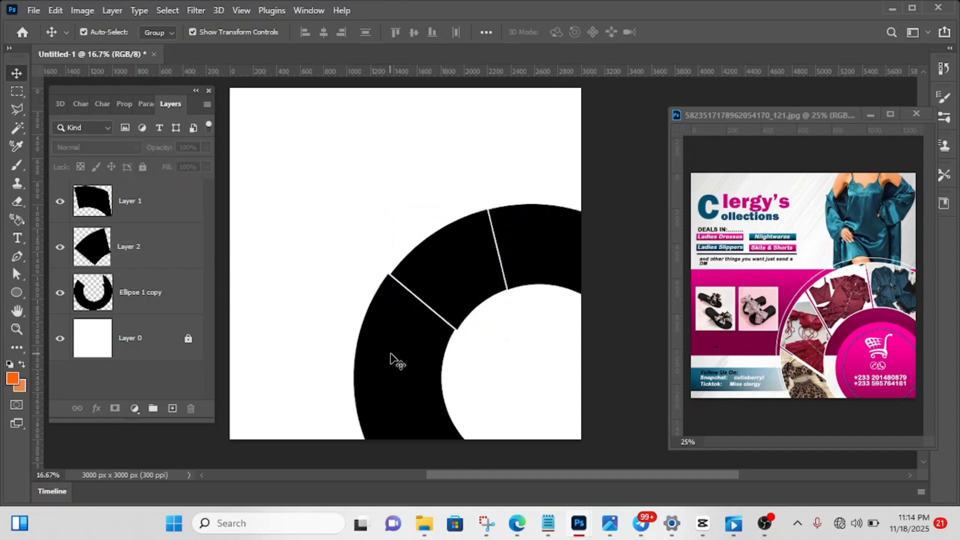
- Outline the ring's left section with a closed four-sided Polygonal Lasso selection, from above the second gap down to the hole's lower left
left_click(15, 109)
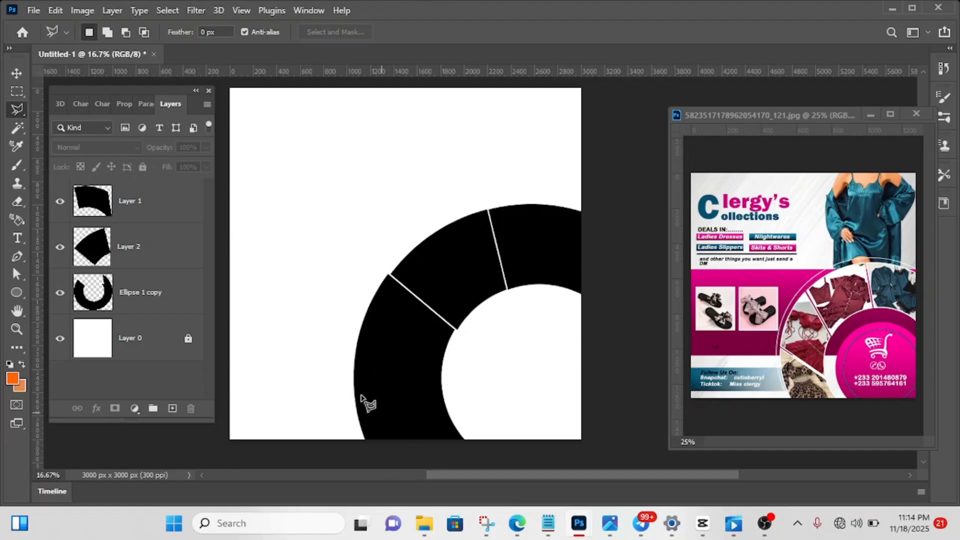
left_click(331, 347)
left_click(458, 418)
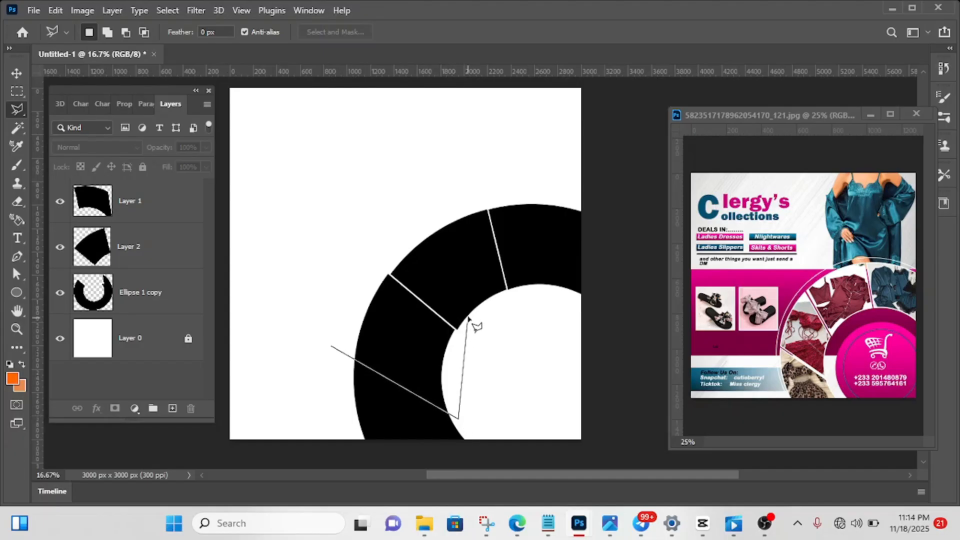
left_click(468, 317)
left_click(385, 252)
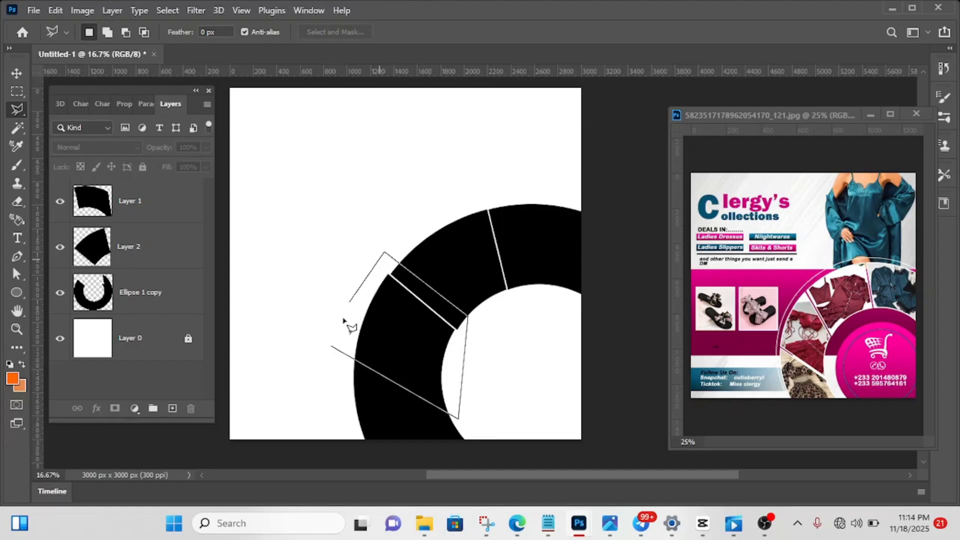
left_click(334, 349)
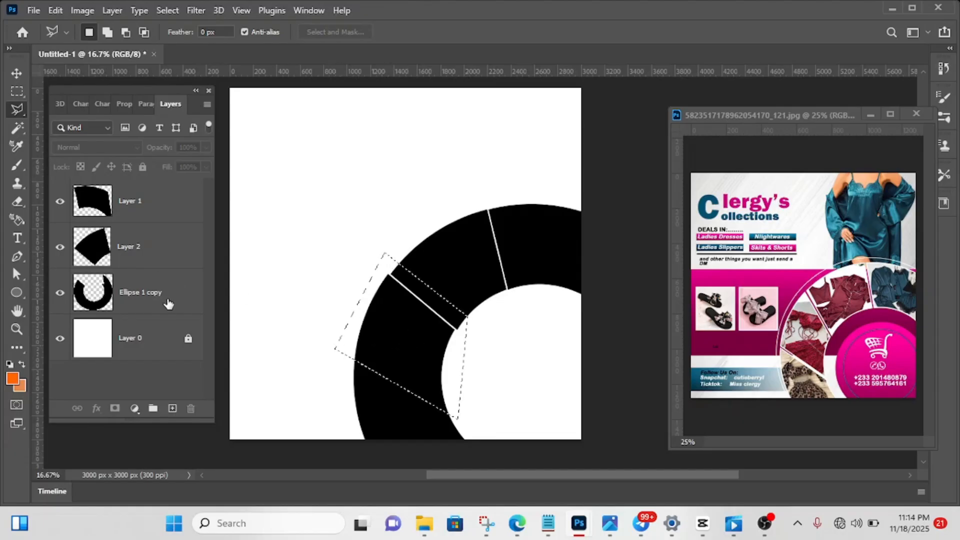
- Cut the selected left section of the Ellipse 1 copy ring onto its own layer
left_click(150, 308)
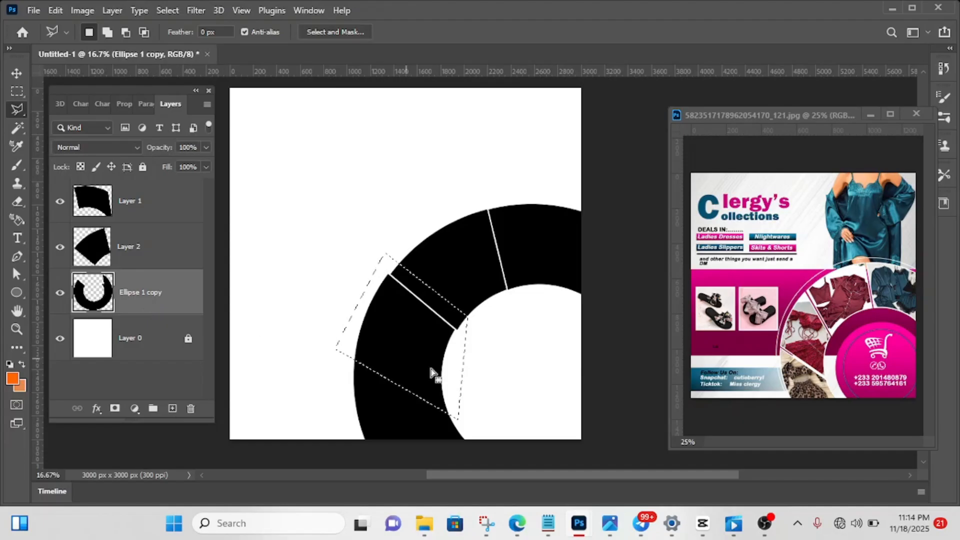
right_click(404, 356)
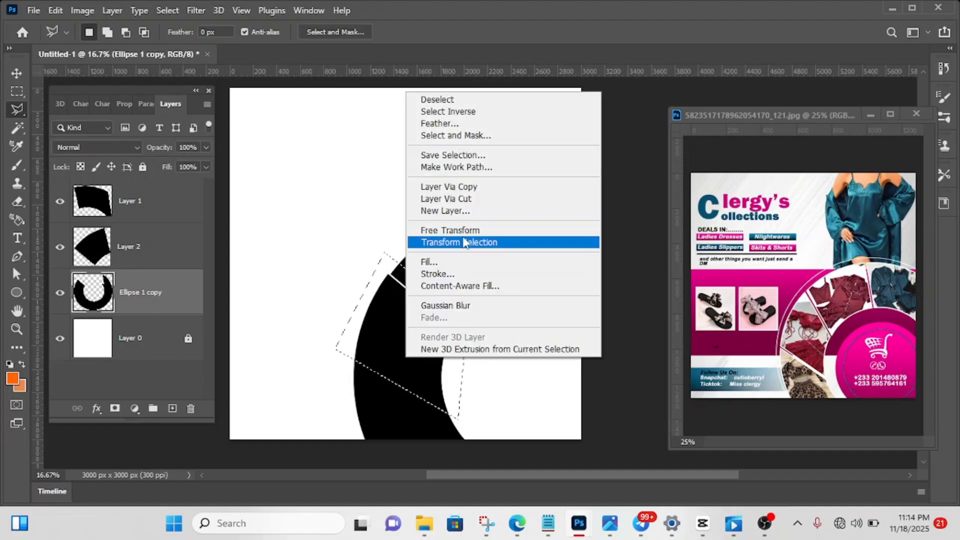
left_click(459, 200)
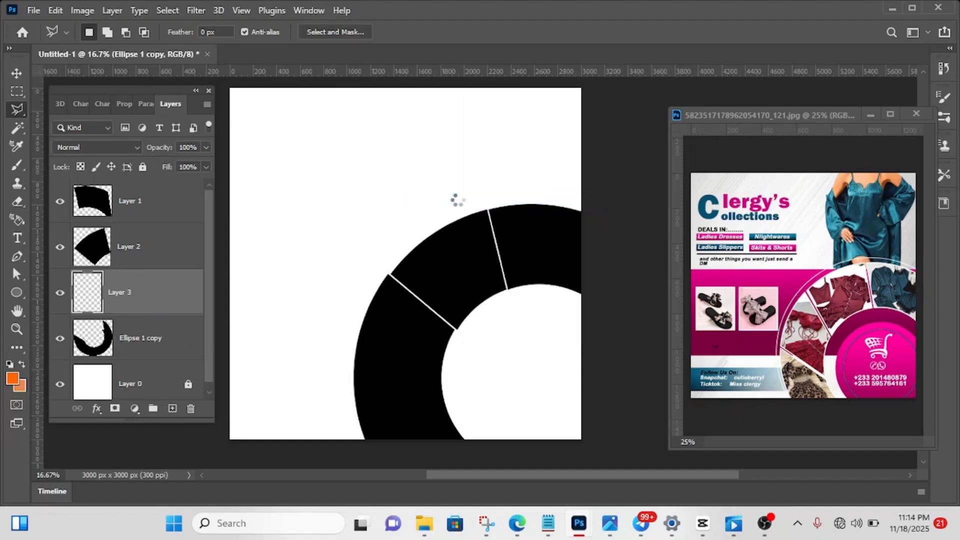
- Nudge the cut left section slightly up and right to open a gap between it and the ring's bottom part
left_click(17, 73)
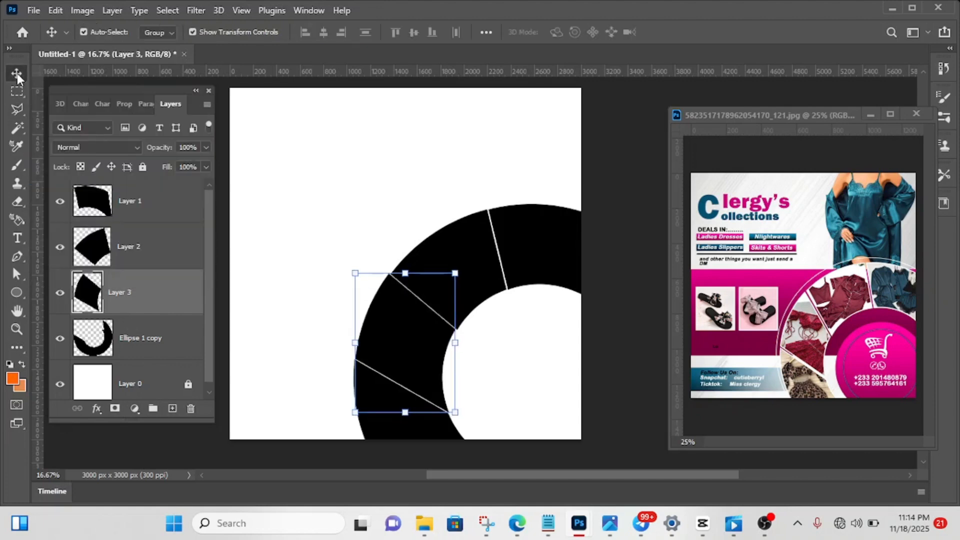
key("shift+Up")
key("shift+Up")
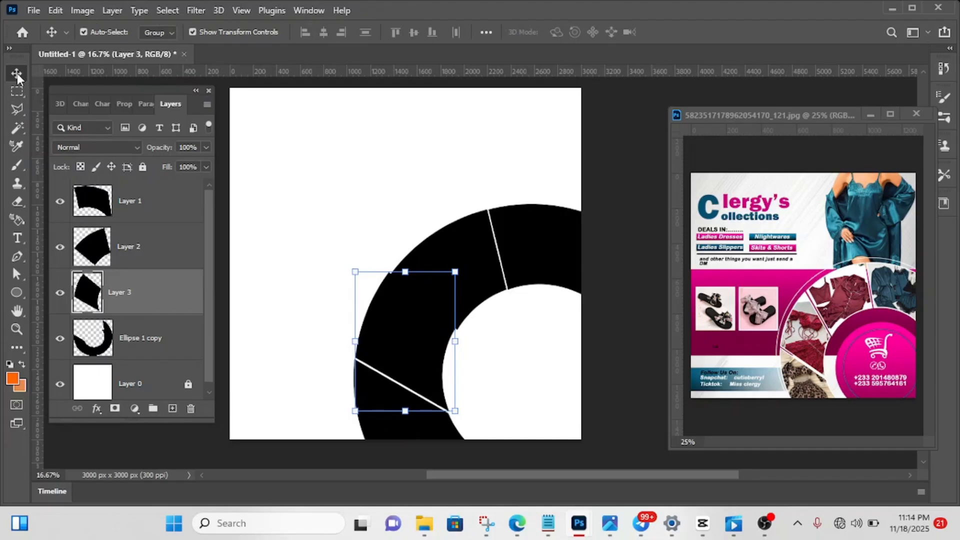
- Nudge the upper-right section about another 30 px to the right to widen the gap beside it
left_click(573, 252)
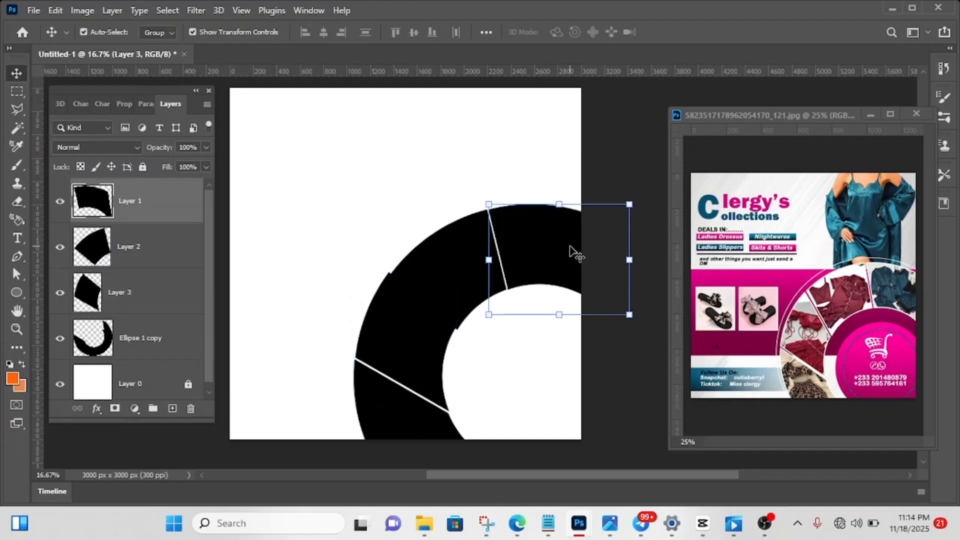
key("shift+Right")
key("shift+Right")
key("shift+Right")
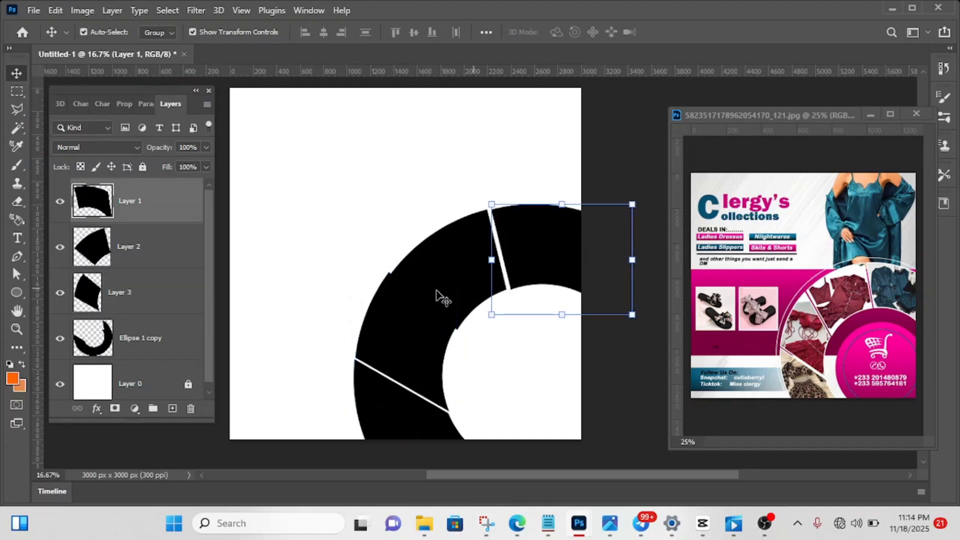
- Nudge the upper-left section about 20 px up and 20 px right to even out the gaps on both sides of it
left_click(446, 285)
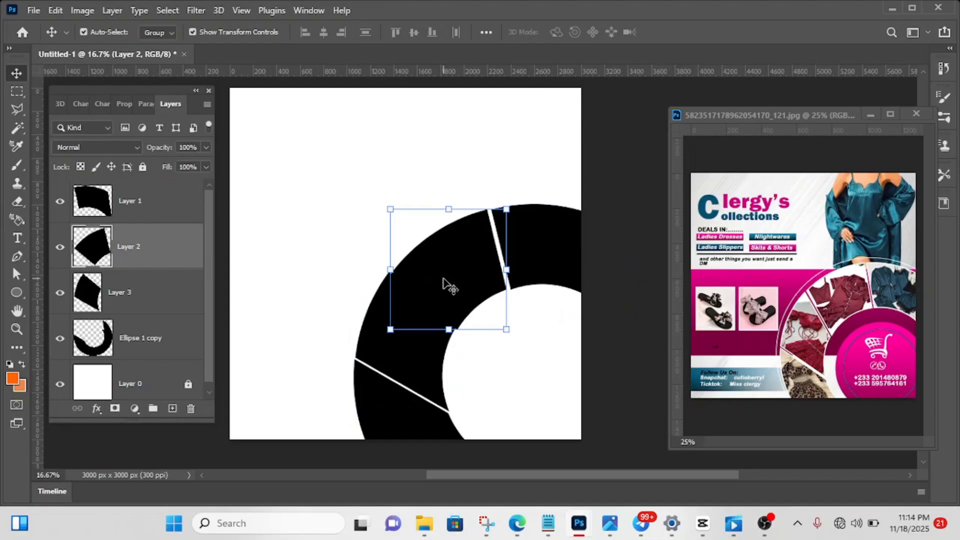
key("shift+Up")
key("shift+Up")
key("shift+Up")
key("shift+Right")
key("shift+Right")
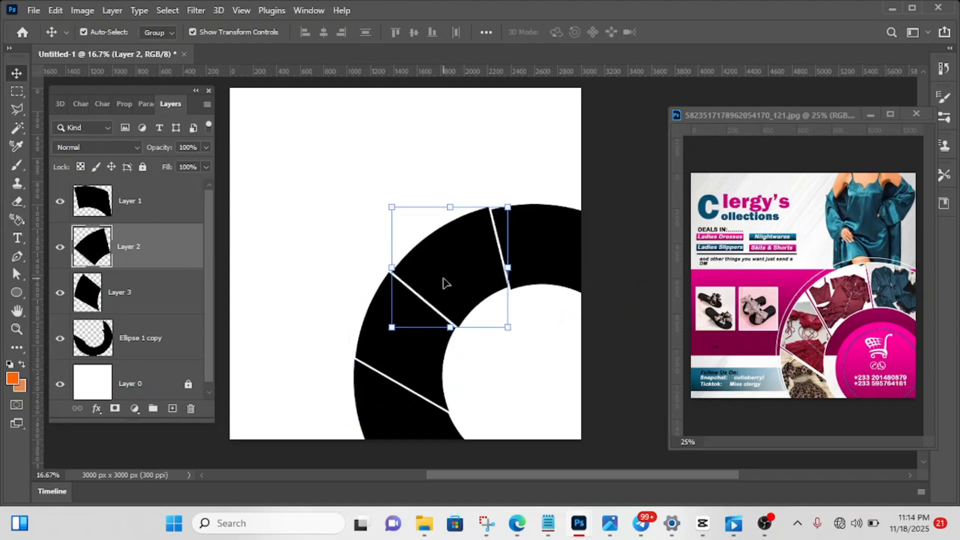
- Nudge the upper-left ring section about 10 px right and 20 px down to bring it in line with its neighbour
key("shift+Right")
key("shift+Right")
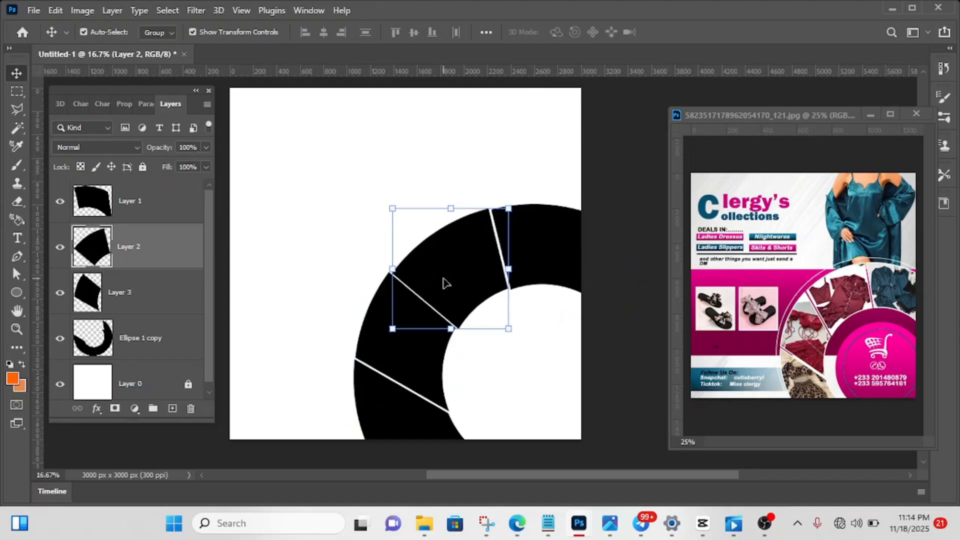
key("shift+Down")
key("shift+Down")
key("shift+Left")
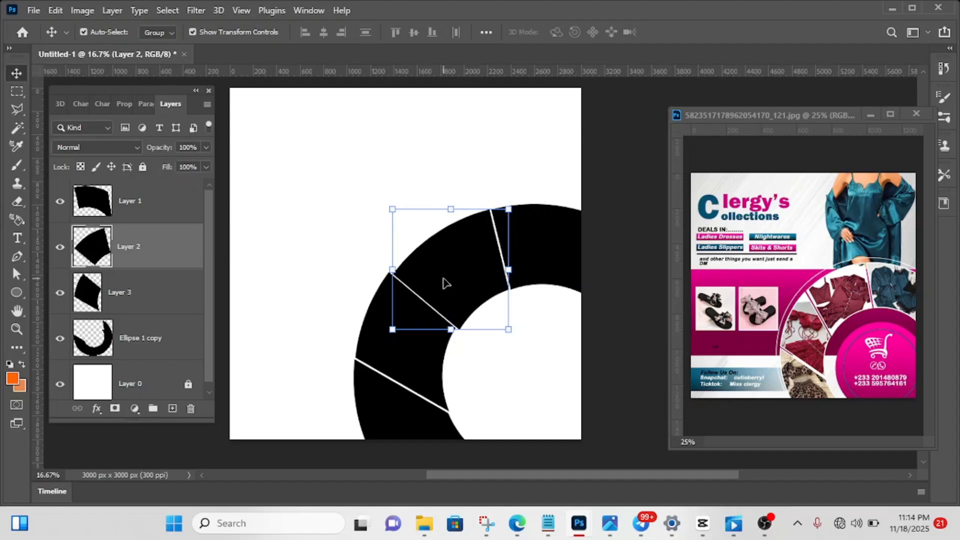
left_click(608, 258)
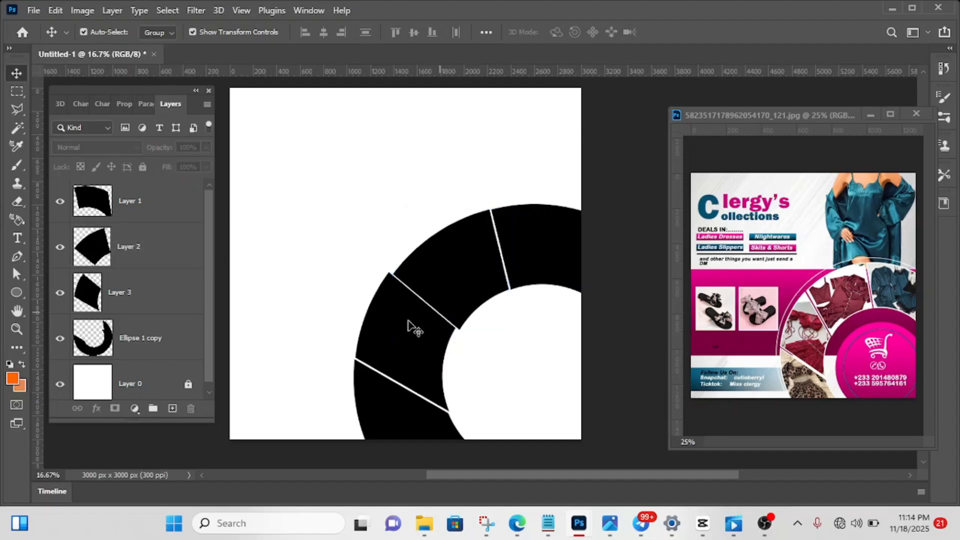
- Nudge the left ring section on Layer 3 right and down to even out the gaps on both sides of it
left_click(394, 329)
key("shift+Right")
key("shift+Right")
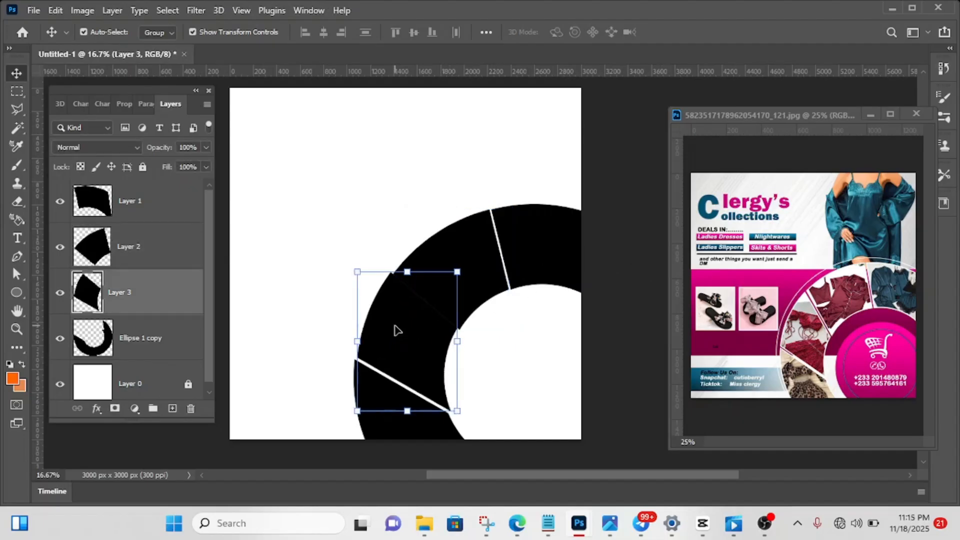
key("shift+Right")
key("shift+Right")
key("shift+Down")
key("shift+Down")
key("shift+Down")
key("shift+Down")
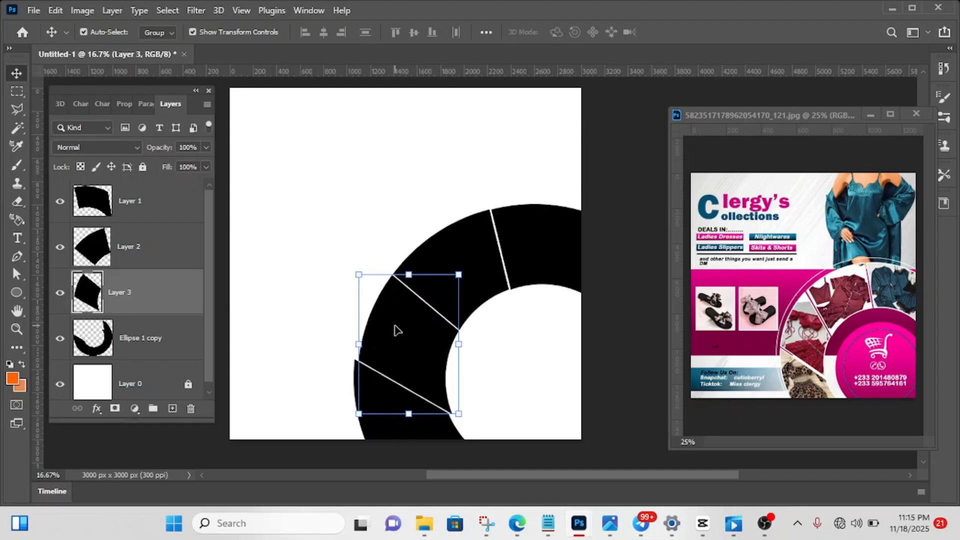
left_click(644, 332)
- Nudge the ring's bottom part on Ellipse 1 copy about 30 px right and down to align its outer edge
left_click(380, 417)
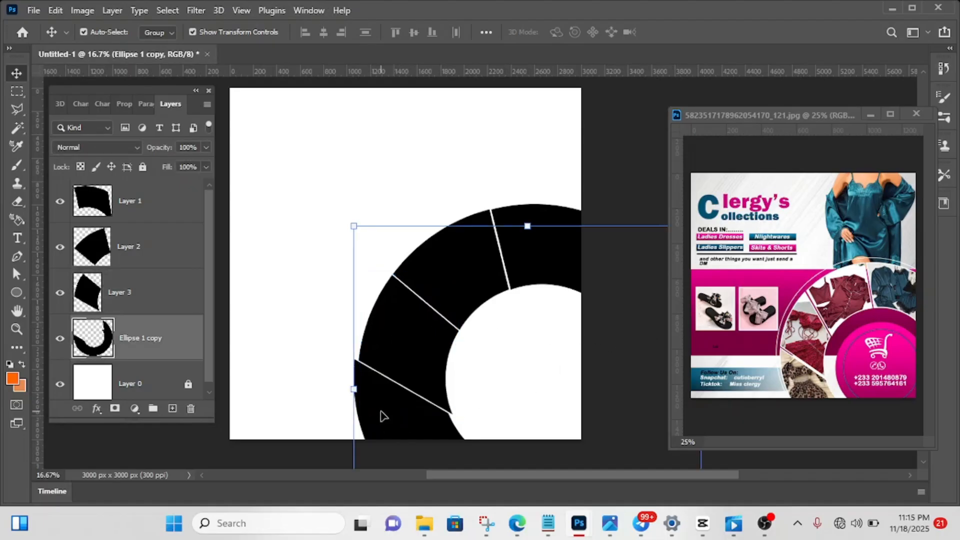
key("shift+Down")
key("shift+Down")
key("shift+Down")
key("shift+Down")
key("shift+Right")
key("shift+Right")
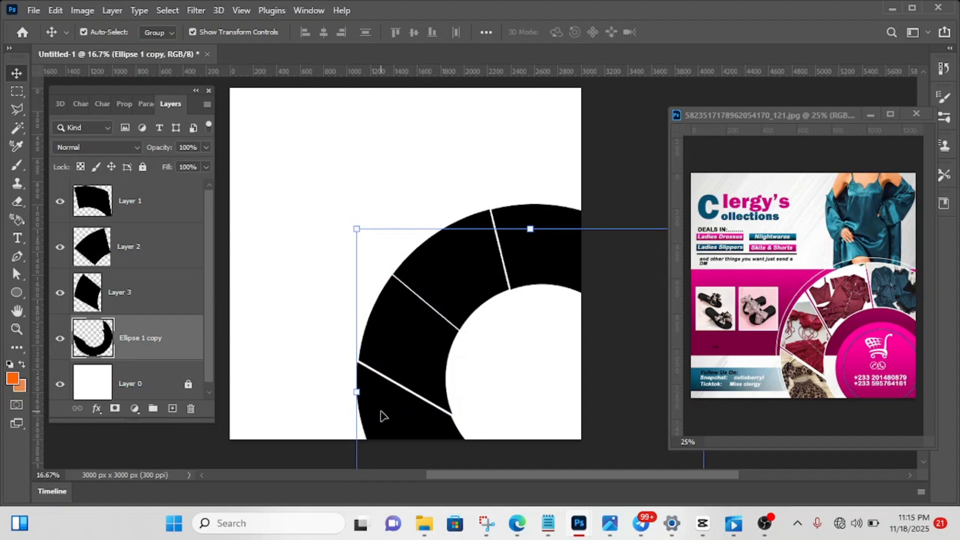
key("shift+Down")
key("shift+Right")
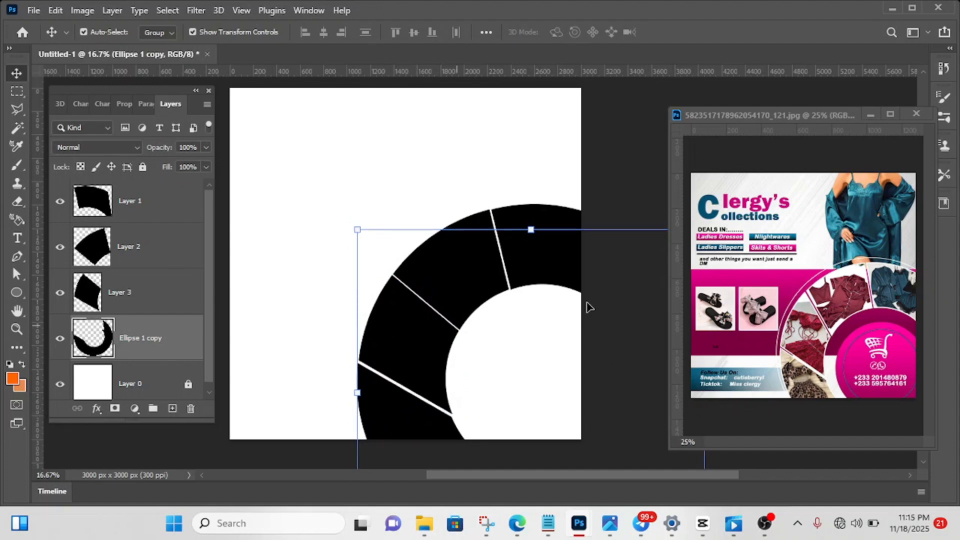
left_click(647, 145)
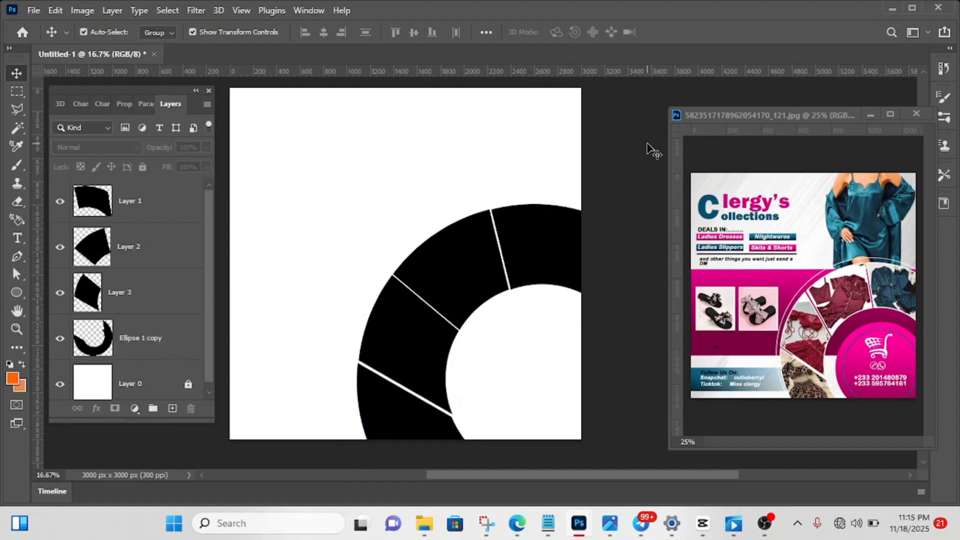
- Nudge the upper-left section on Layer 2 slightly right to widen the gap between it and the left section
left_click(554, 237)
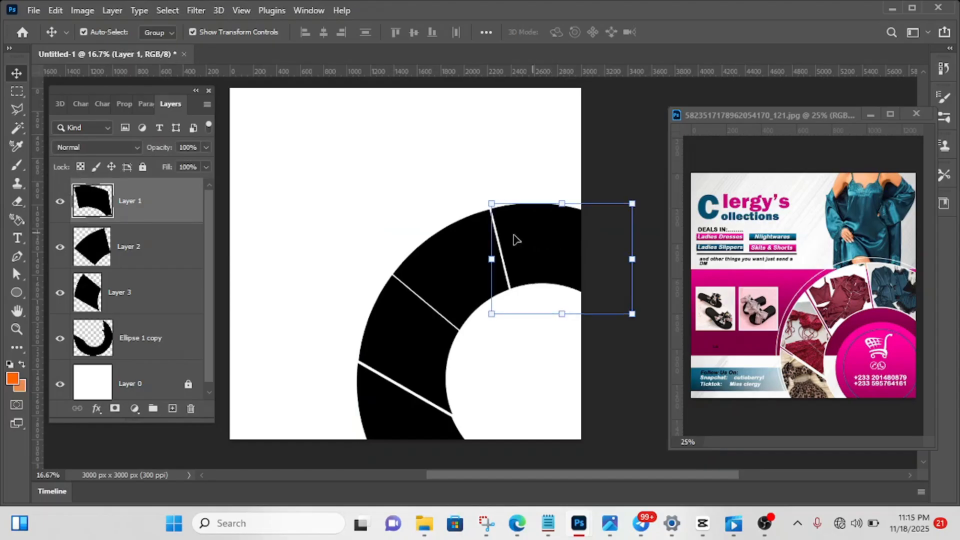
left_click(449, 301)
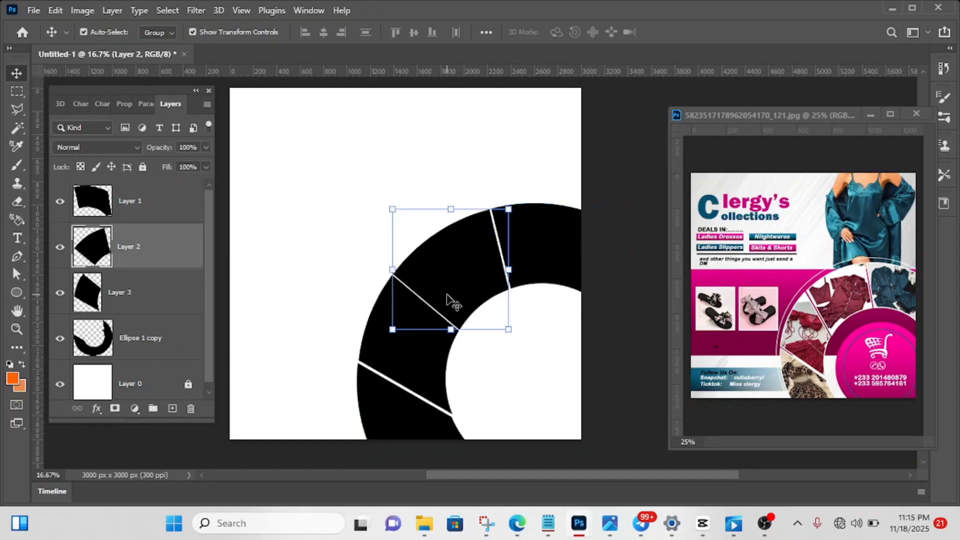
key("Right")
key("Right")
key("Right")
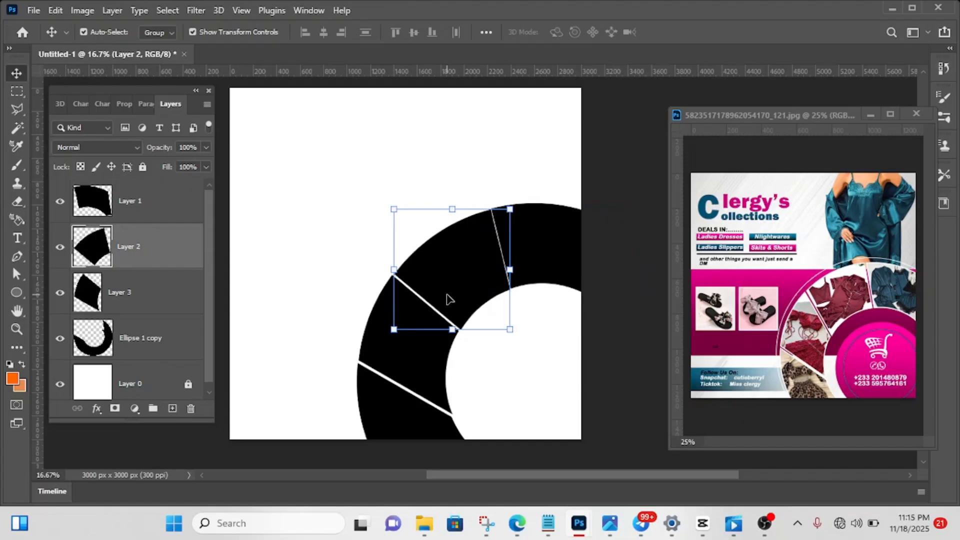
- Nudge the upper-right section on Layer 1 about 20 px right and the left section slightly down and right to balance the gaps
left_click(576, 251)
key("shift+Right")
key("shift+Right")
key("shift+Right")
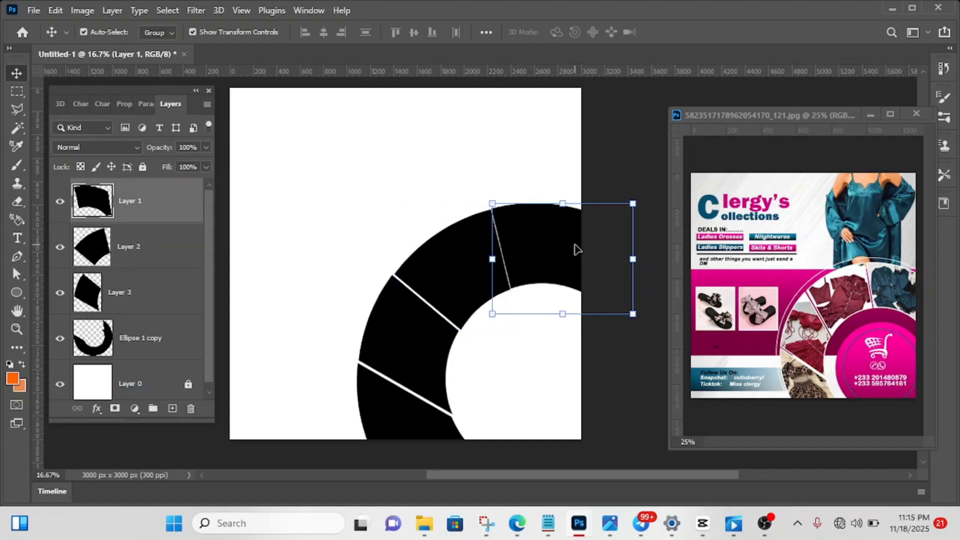
left_click(400, 359)
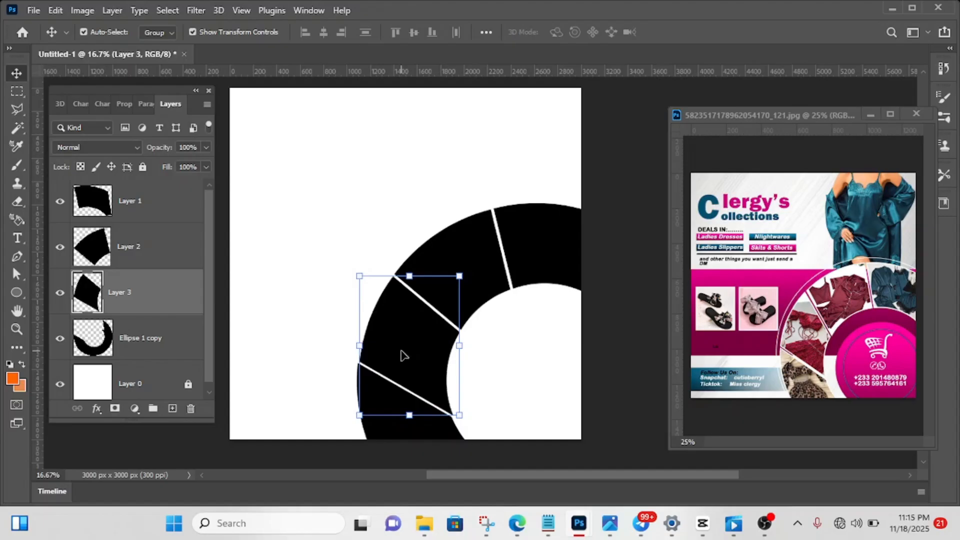
left_click(642, 202)
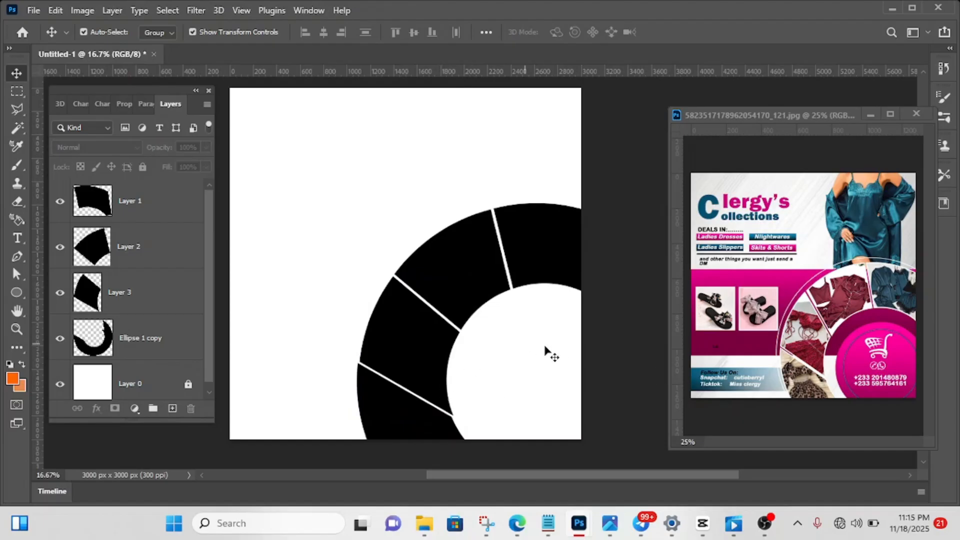
- Draw a circle about 954 px in diameter inside the ring's opening, with a black fill and no stroke
left_click(13, 290)
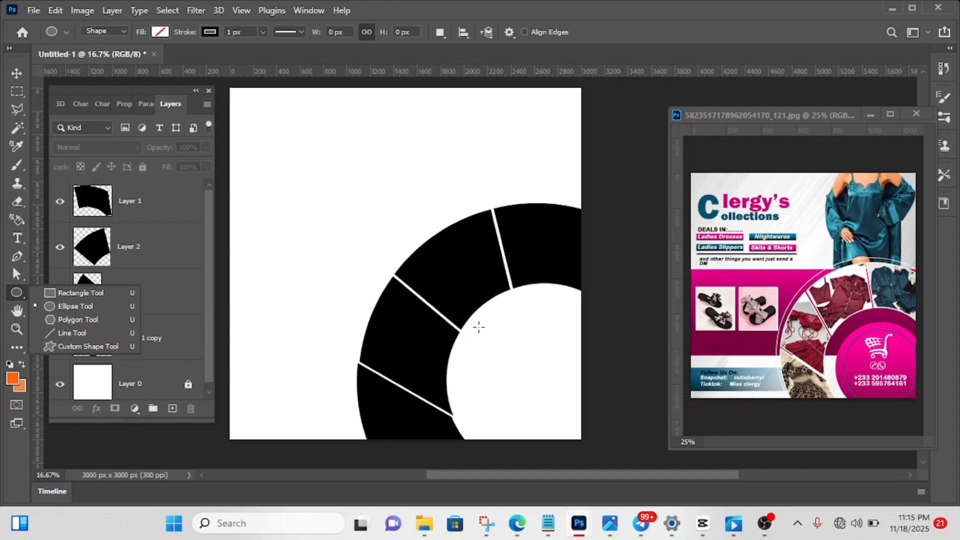
left_click_drag(475, 323, 660, 437)
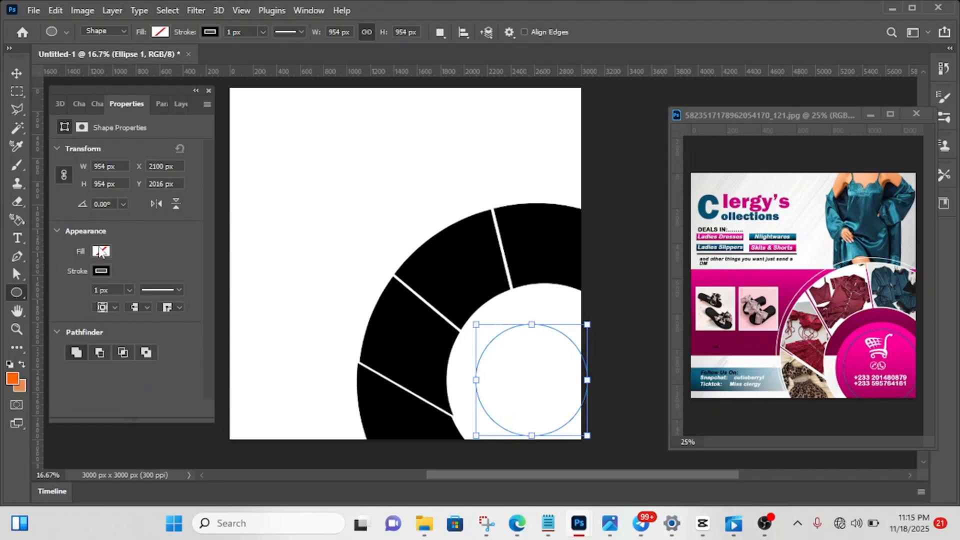
left_click(100, 251)
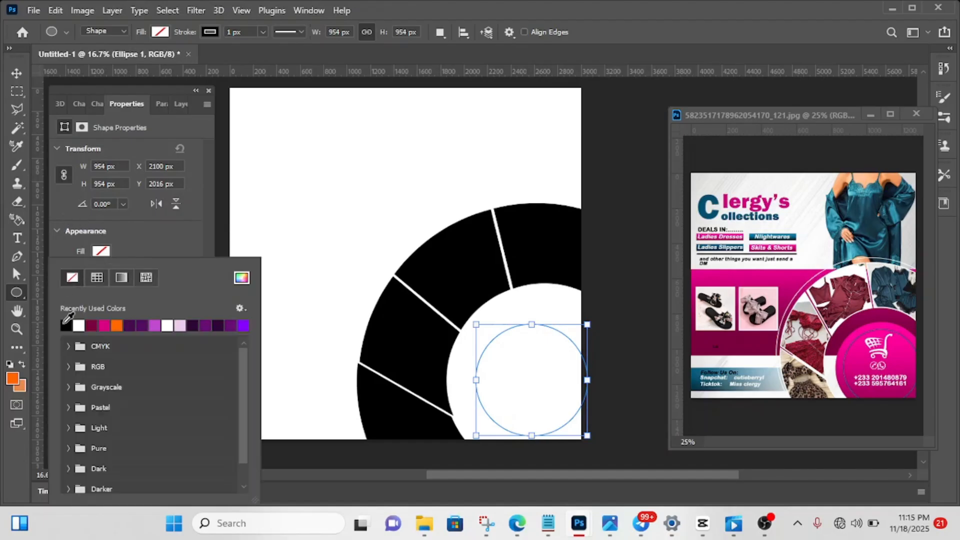
left_click(66, 325)
left_click(145, 243)
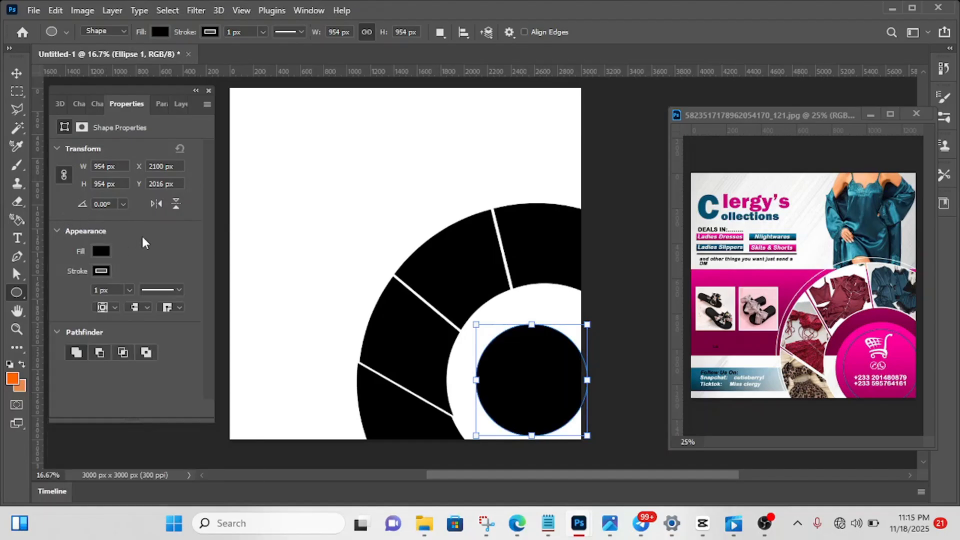
left_click(101, 272)
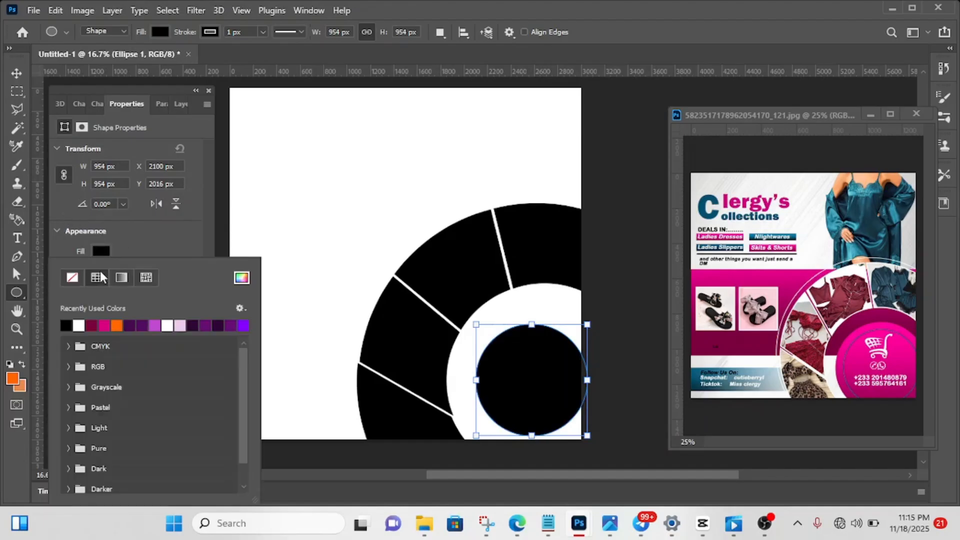
left_click(73, 278)
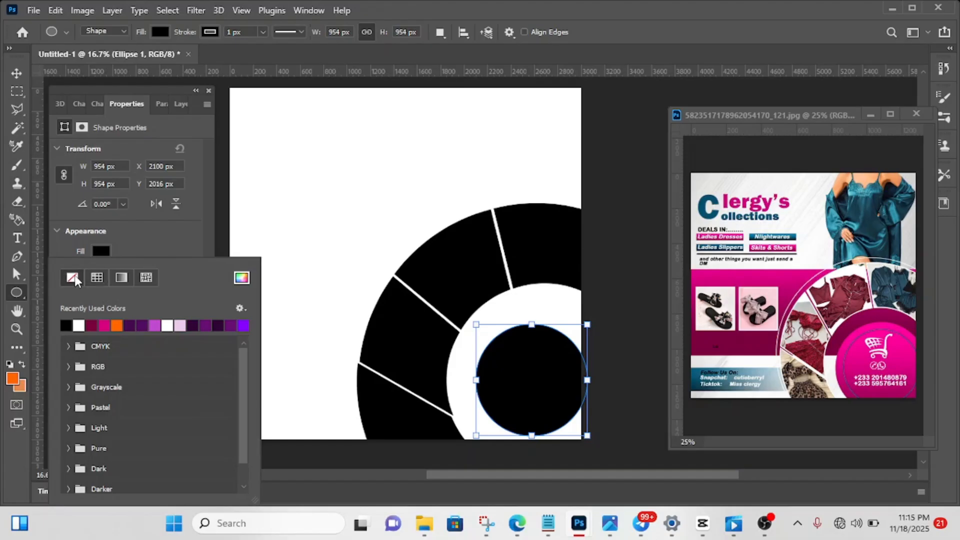
left_click(141, 238)
- Reposition the black circle in the ring's opening and enlarge it proportionally to about 1188 px
left_click(20, 72)
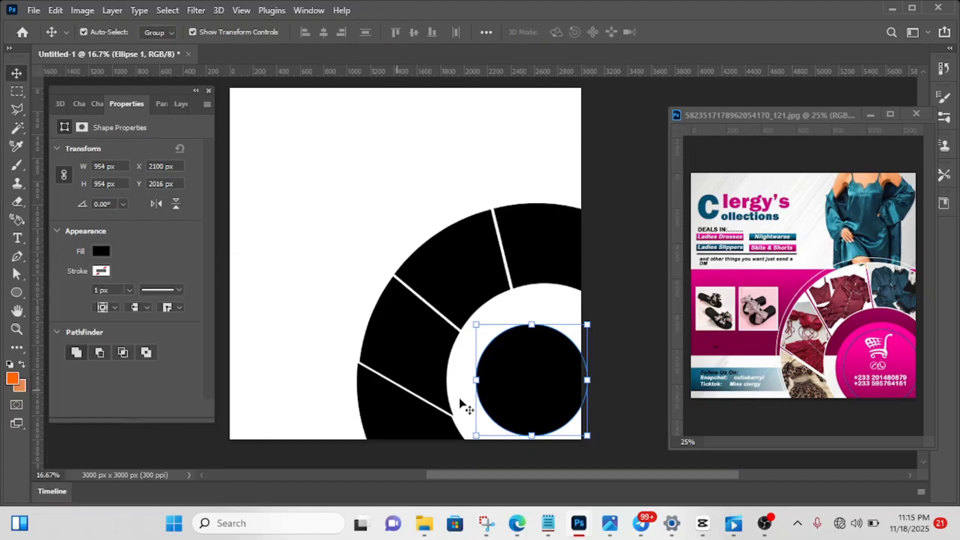
mouse_move(542, 378)
left_mouse_down()
mouse_move(520, 367)
mouse_move(539, 376)
left_mouse_up()
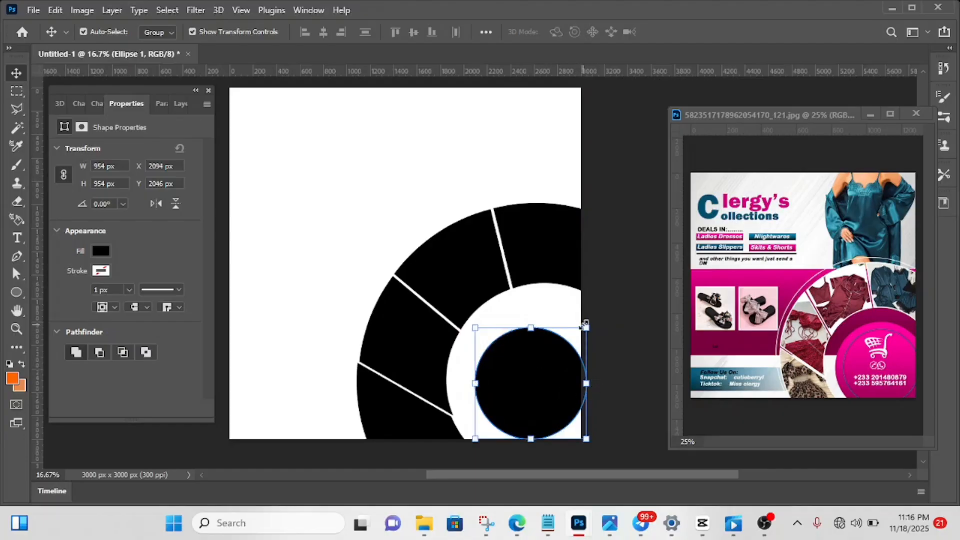
left_click_drag(583, 326, 604, 313)
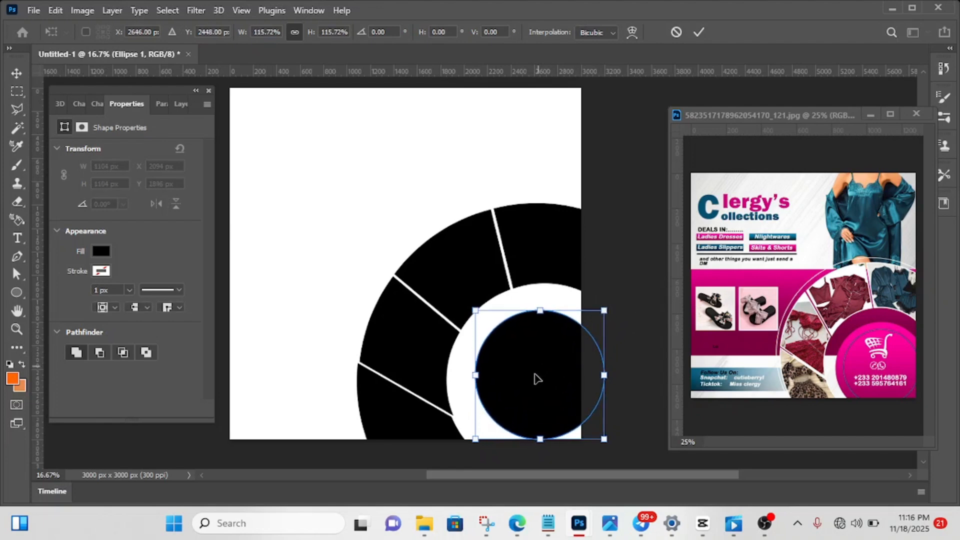
left_click_drag(545, 367, 535, 382)
left_click_drag(594, 451, 605, 460)
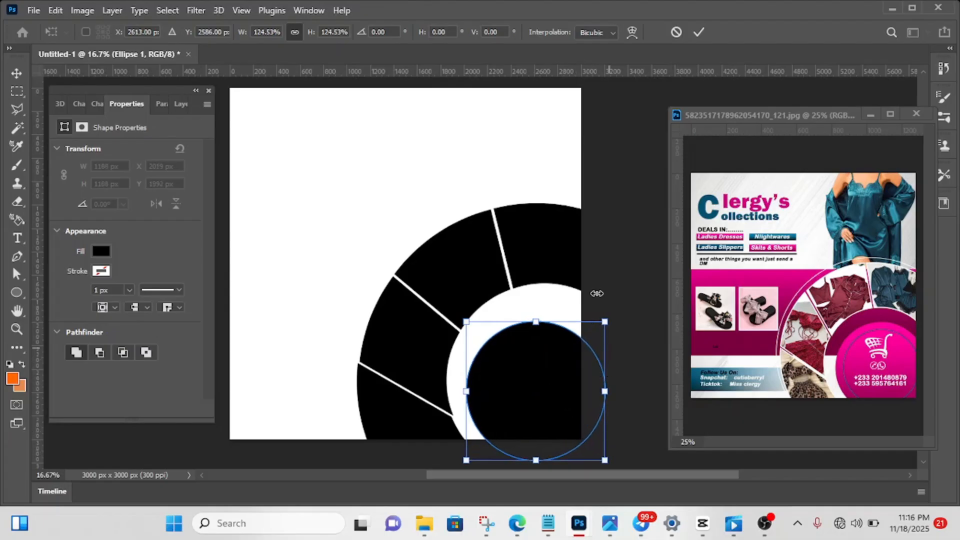
left_click(699, 32)
- Enlarge the black circle to about 1269 px and shift it to leave an even white band inside the ring
left_click_drag(555, 370, 550, 364)
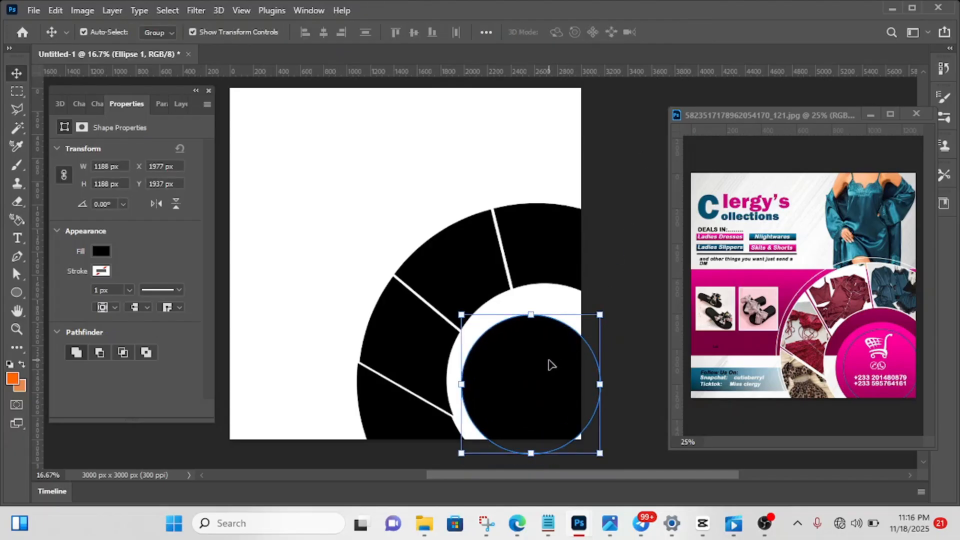
left_click_drag(600, 453, 609, 457)
left_click_drag(545, 403, 546, 397)
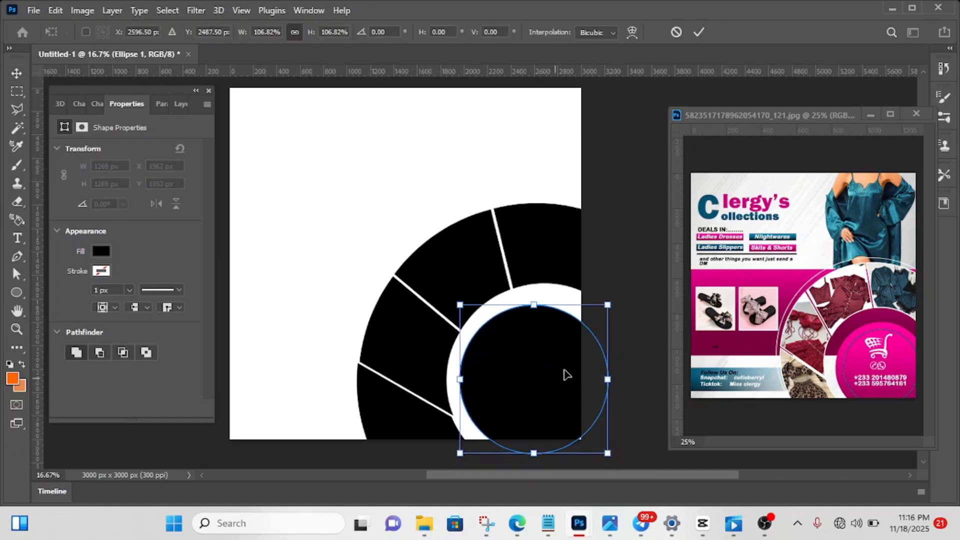
left_click(699, 33)
left_click(506, 300)
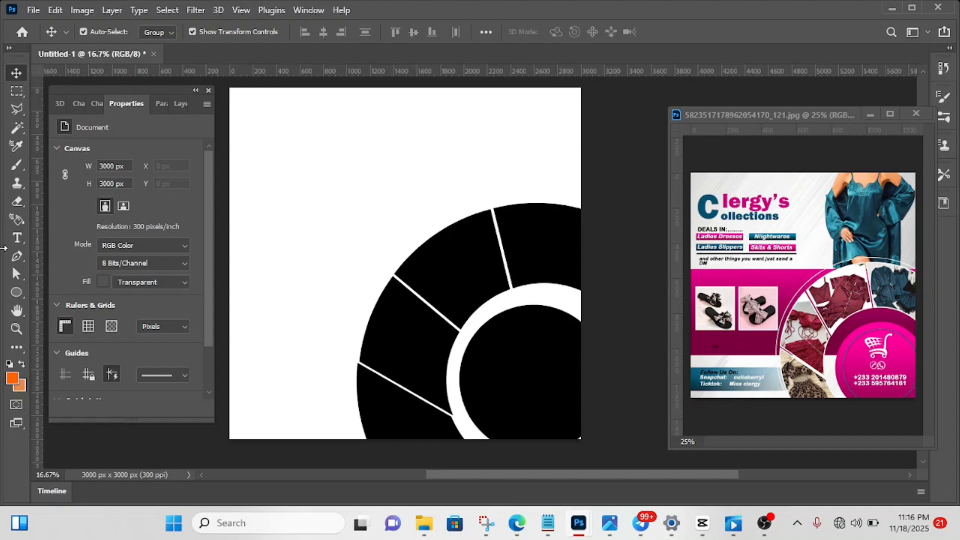
- Draw a horizontal rectangle about 3234 x 782 px across the full canvas width at about Y 1606 px and fill it black
right_click(16, 293)
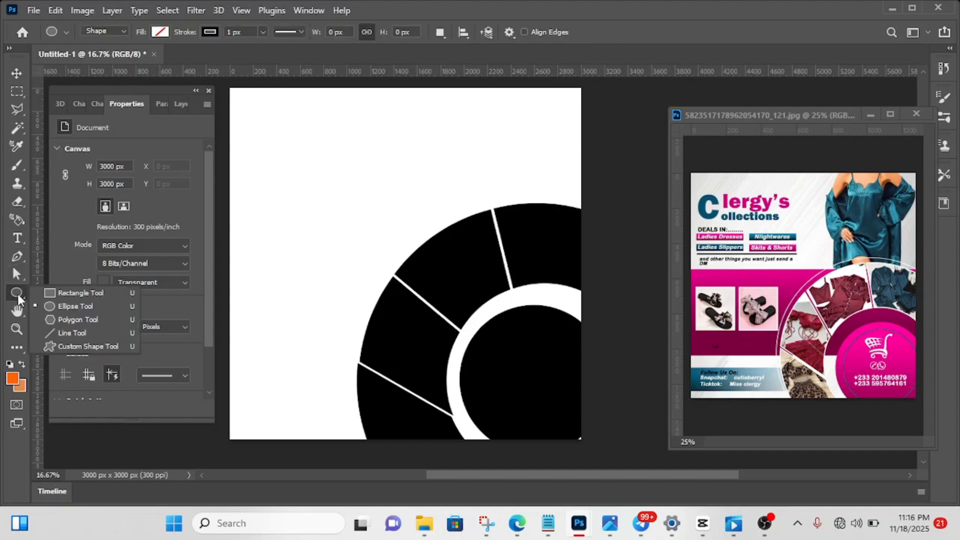
left_click(69, 295)
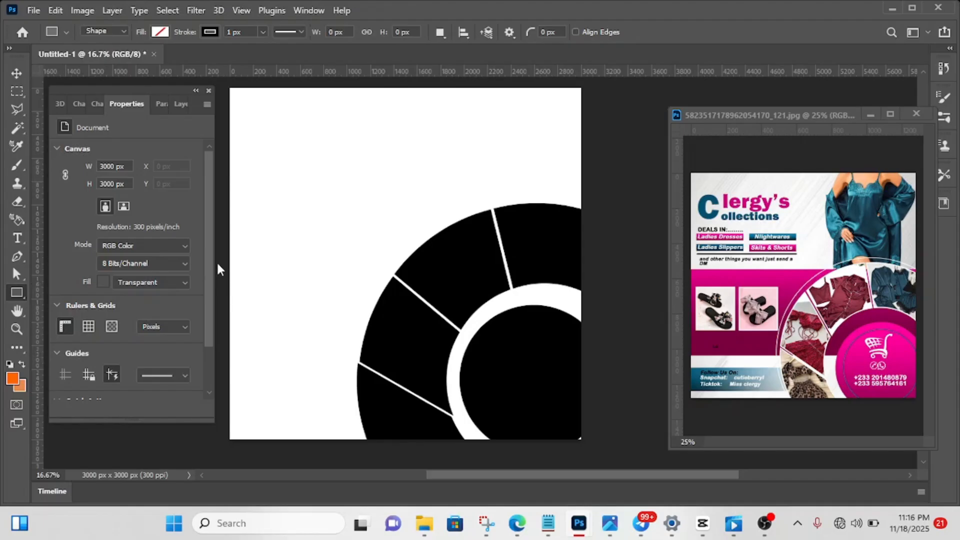
left_click_drag(224, 255, 602, 390)
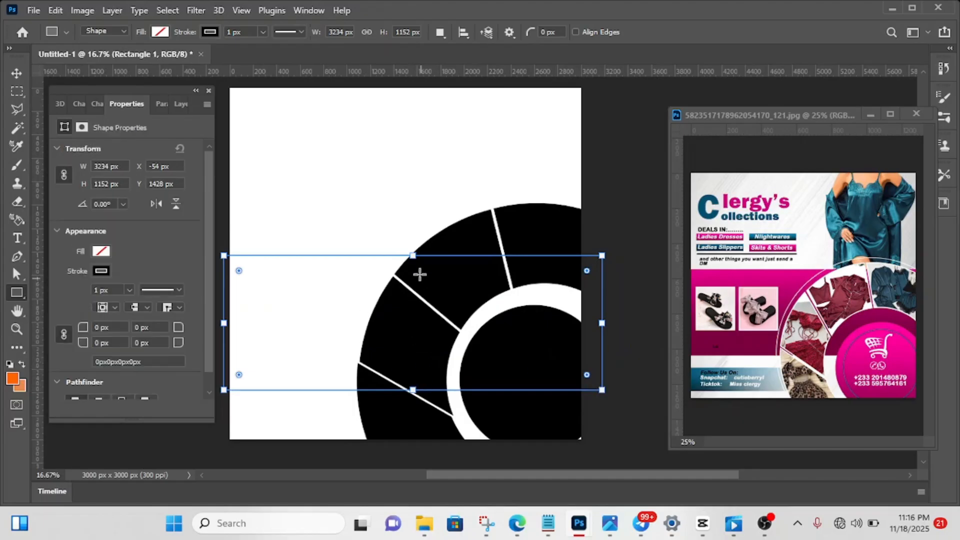
left_click_drag(411, 257, 412, 274)
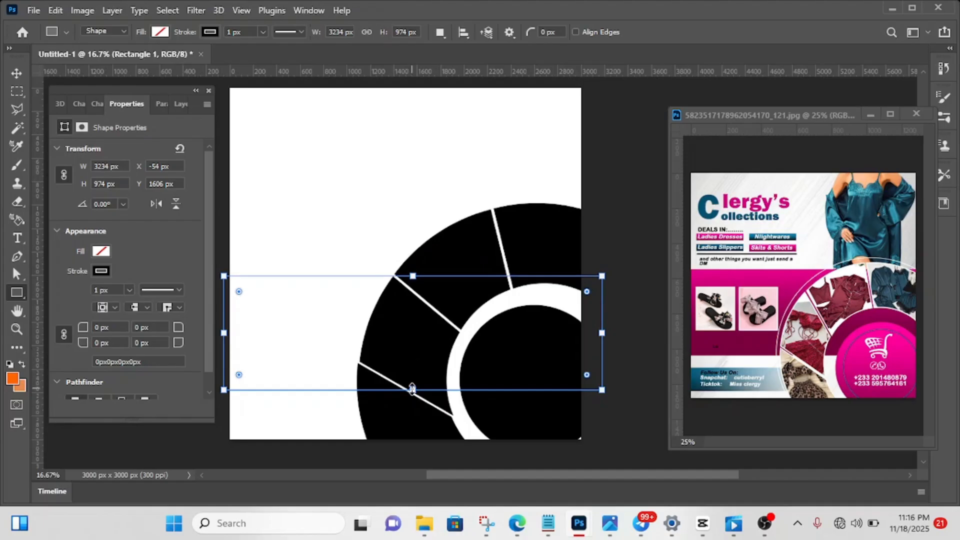
left_click_drag(412, 390, 415, 367)
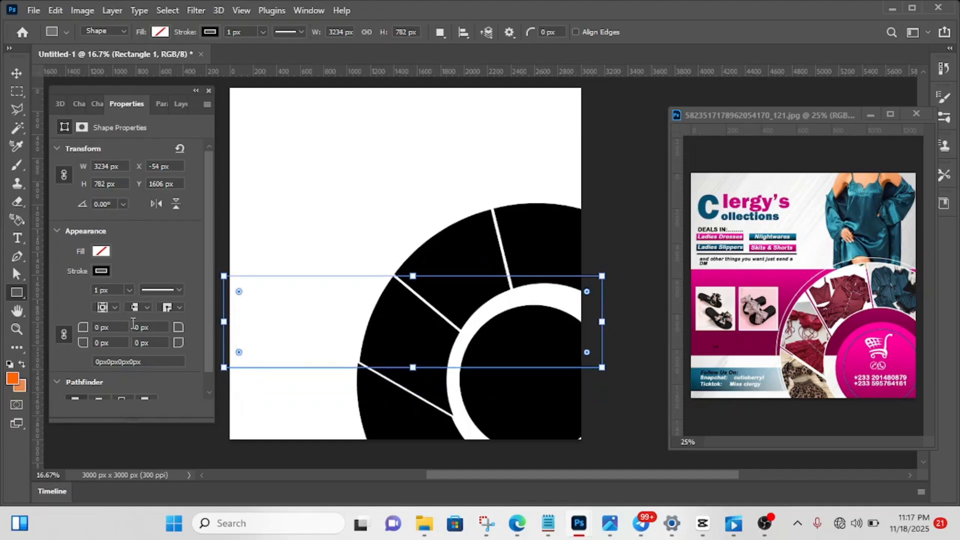
left_click(102, 251)
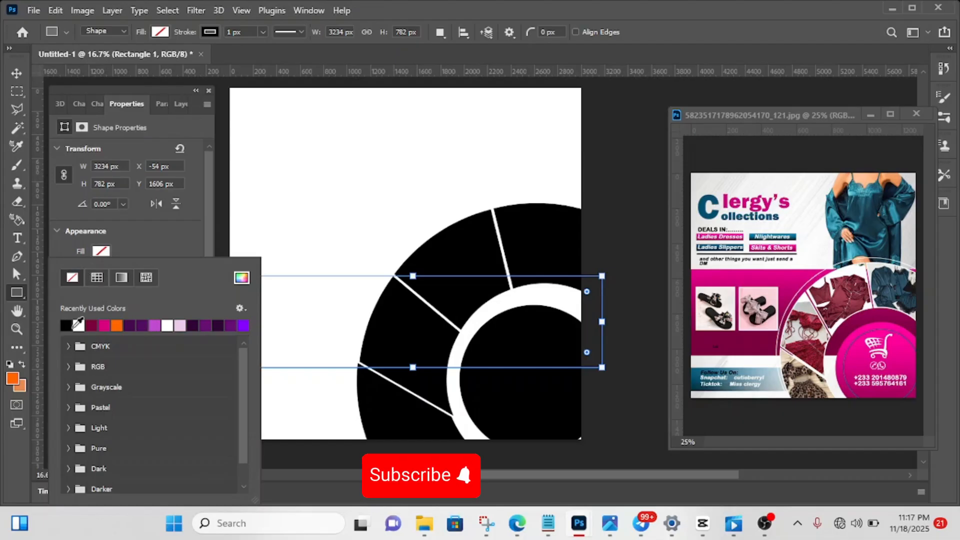
left_click(65, 325)
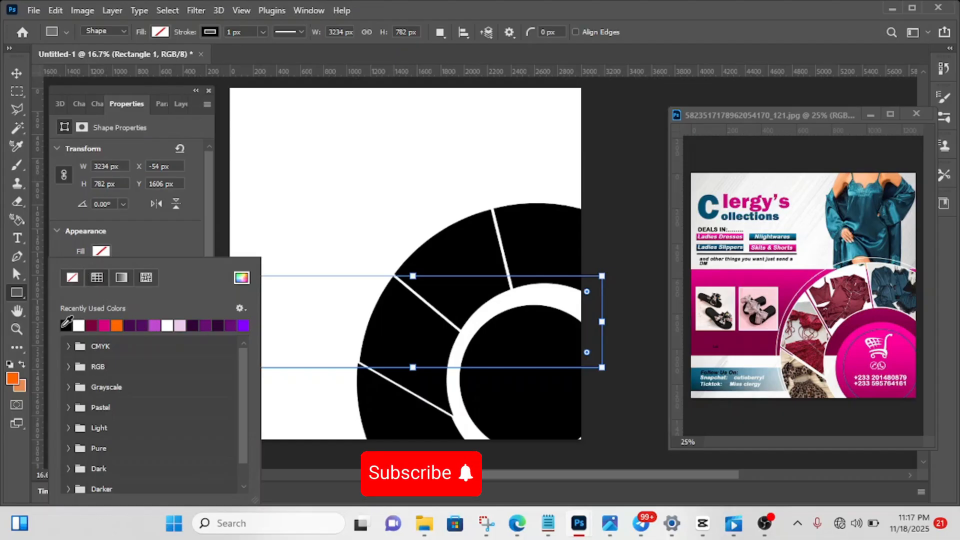
- Remove the stroke from the black horizontal band, keeping its black fill
left_click(135, 233)
left_click(103, 273)
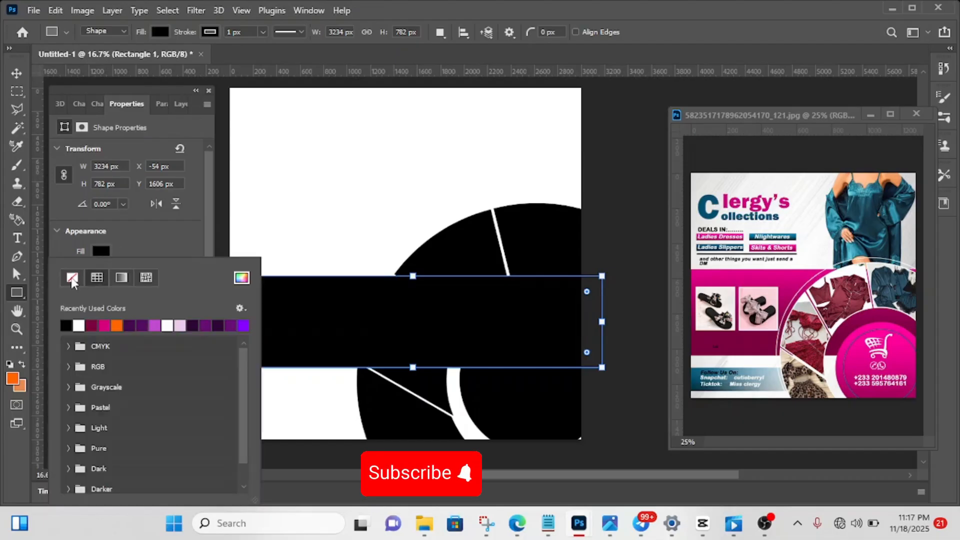
left_click(72, 280)
left_click(148, 243)
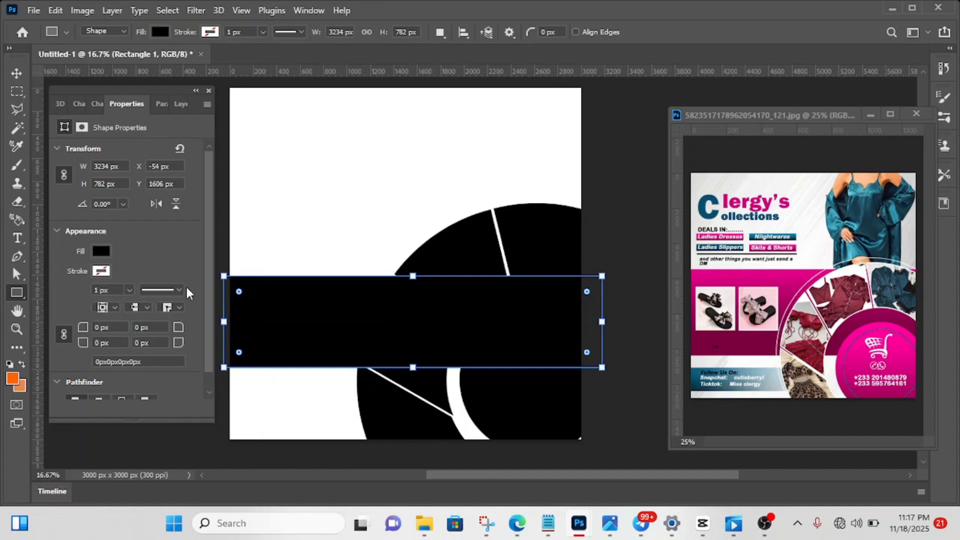
- Move the Rectangle 1 layer beneath the ring pieces, directly above Layer 0, and deselect it
left_click(183, 105)
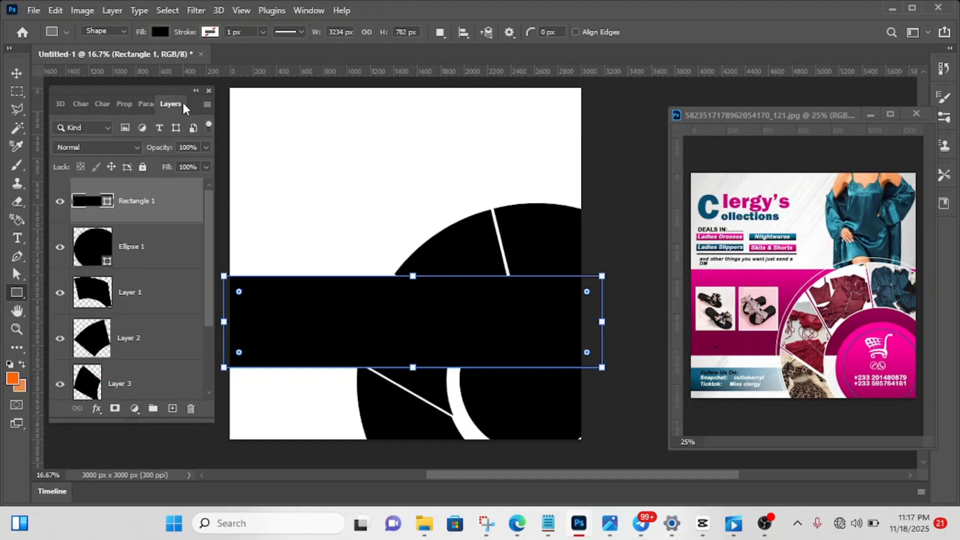
left_click_drag(144, 201, 147, 349)
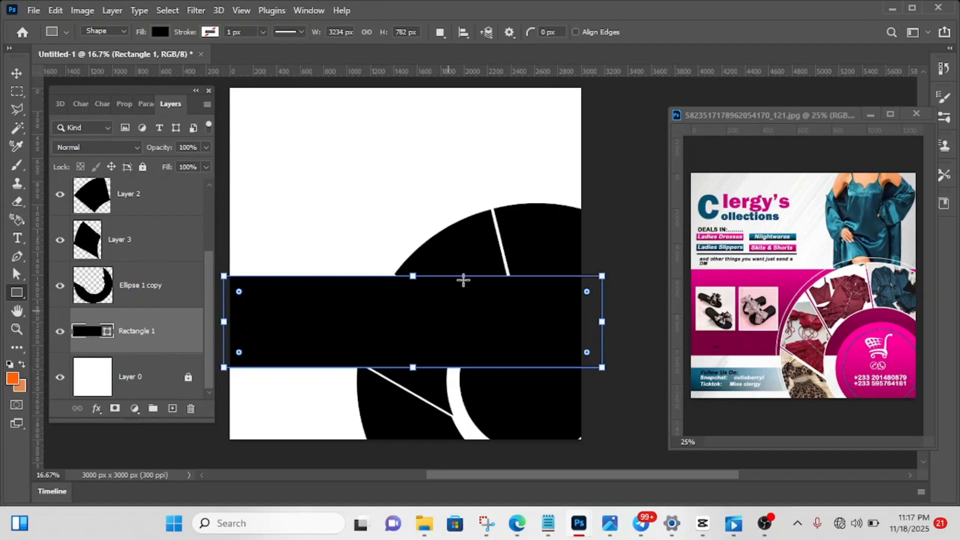
left_click(17, 74)
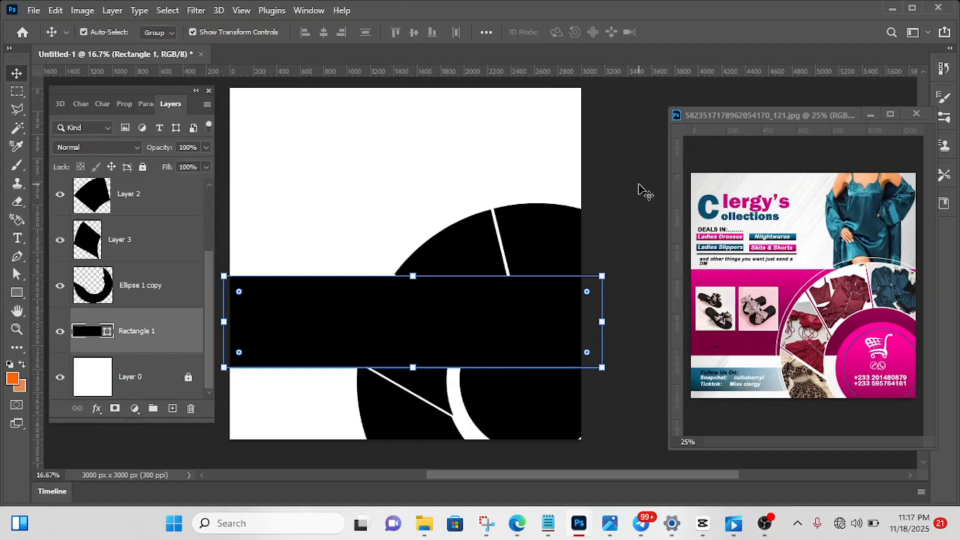
left_click(644, 192)
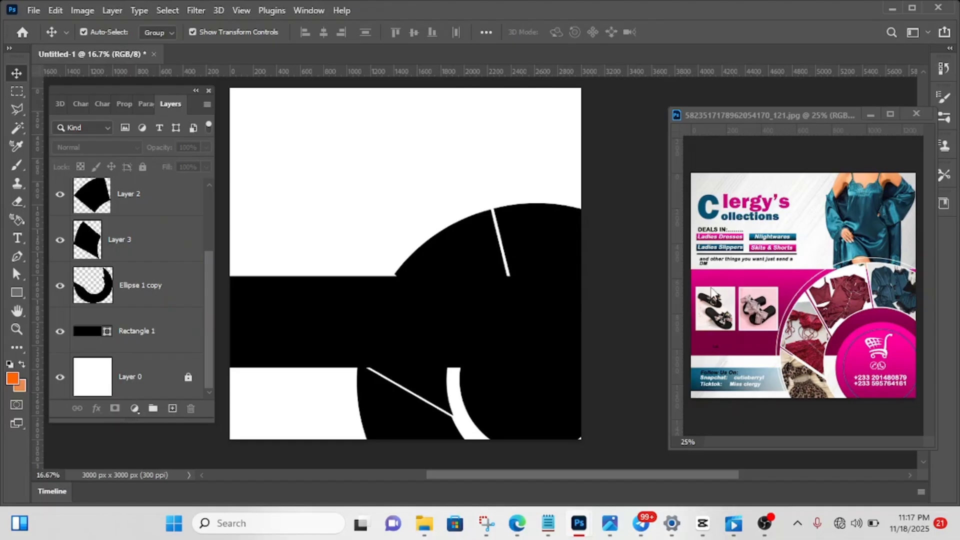
- Add a linear magenta Gradient Overlay to the horizontal band, at a -90° angle, 150% scale and 100% opacity
left_click(404, 343)
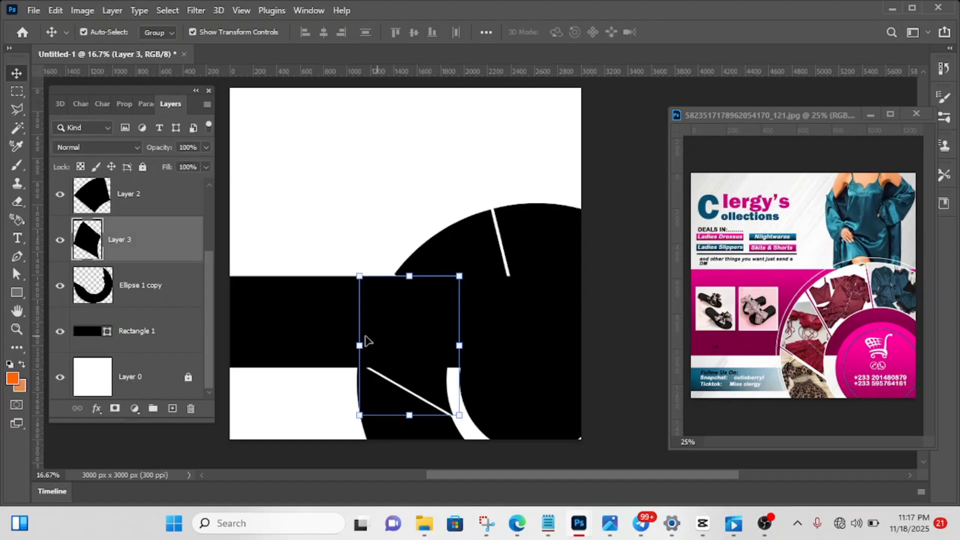
left_click(279, 317)
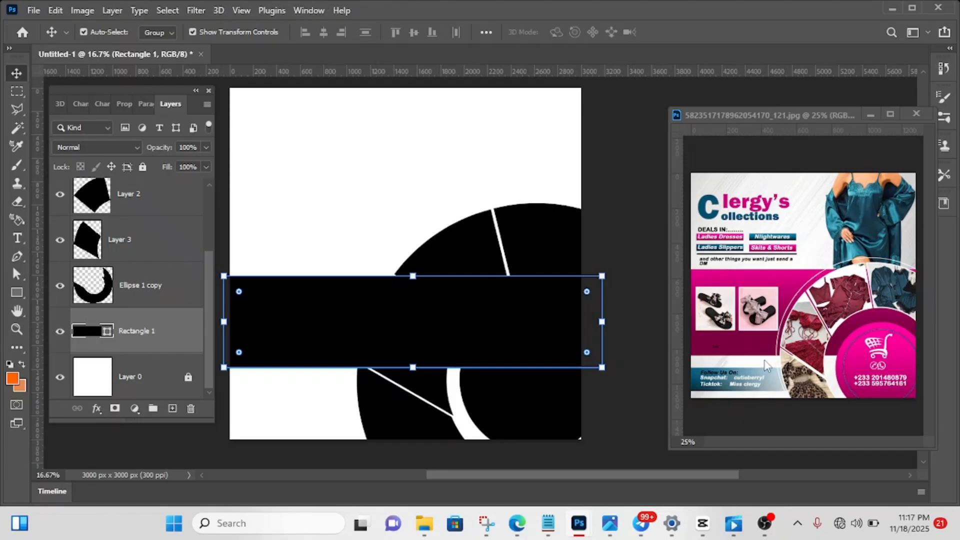
left_click(96, 409)
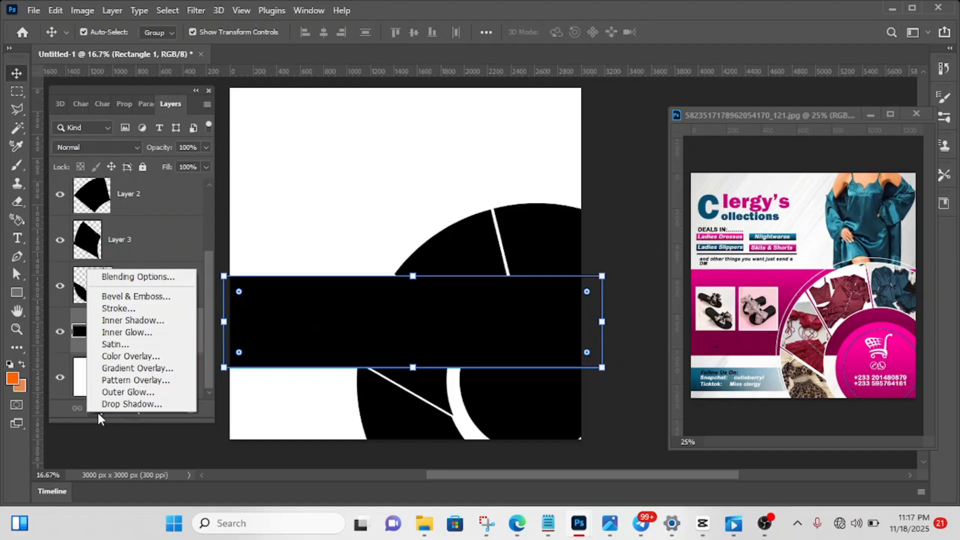
left_click(124, 369)
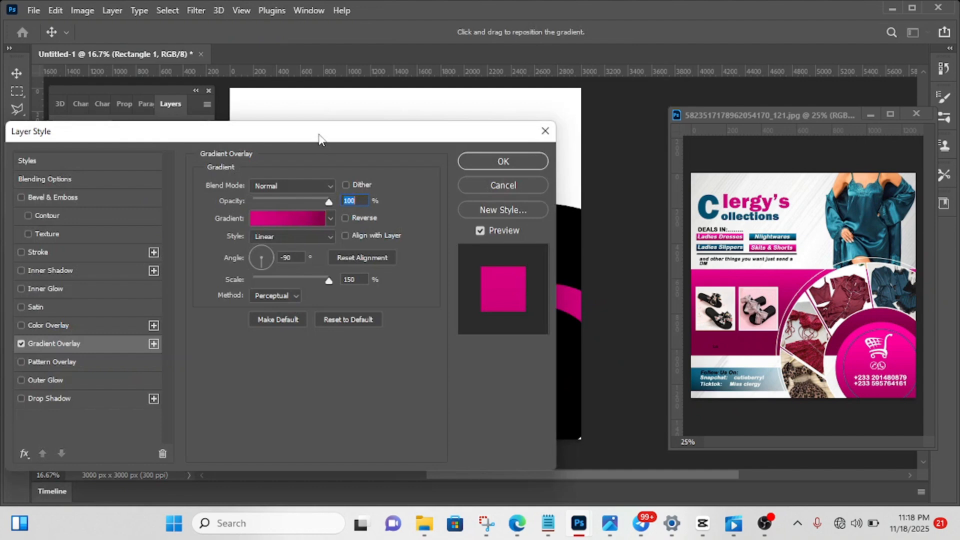
left_click_drag(320, 139, 212, 133)
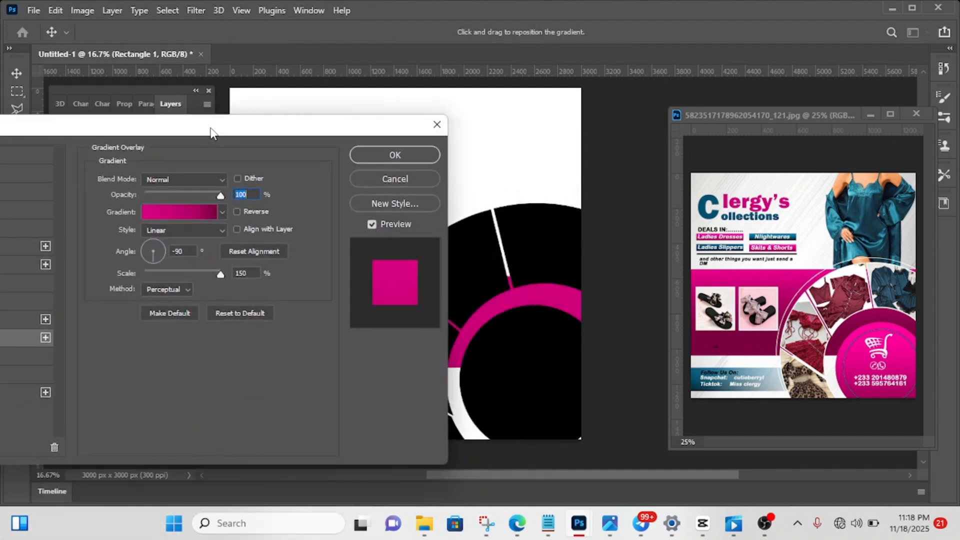
- Use d80081 for the overlay gradient's start stop and 7b003f for its end stop, and apply the overlay to the band
left_click(188, 213)
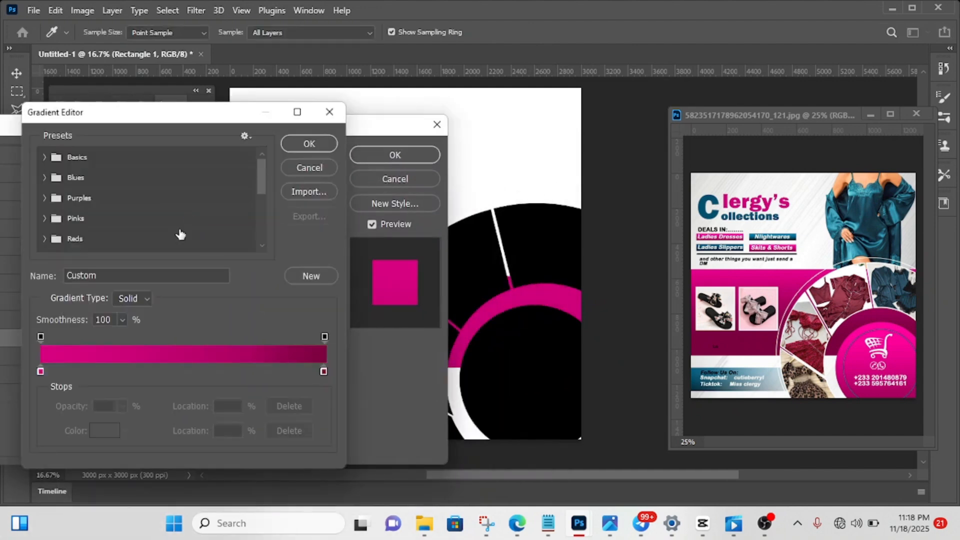
left_click(41, 373)
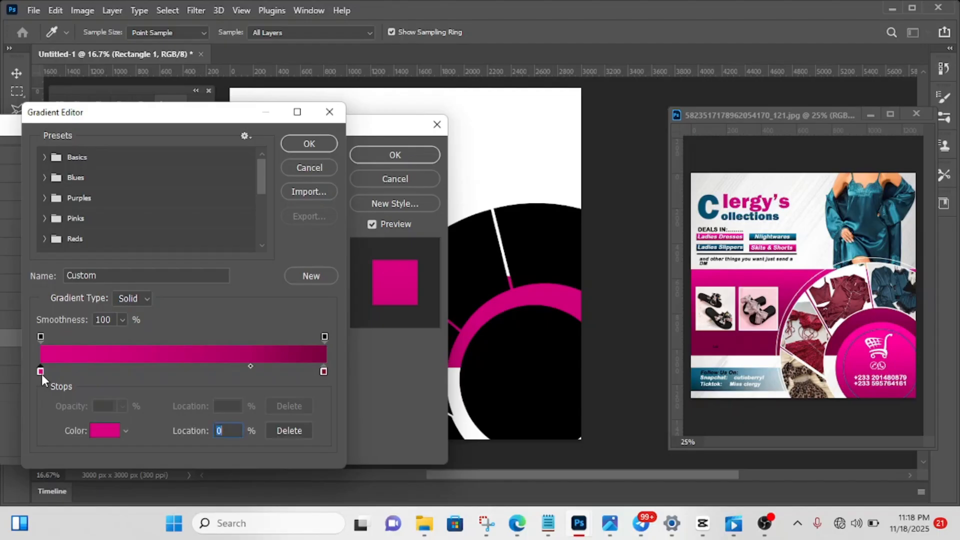
left_click(100, 431)
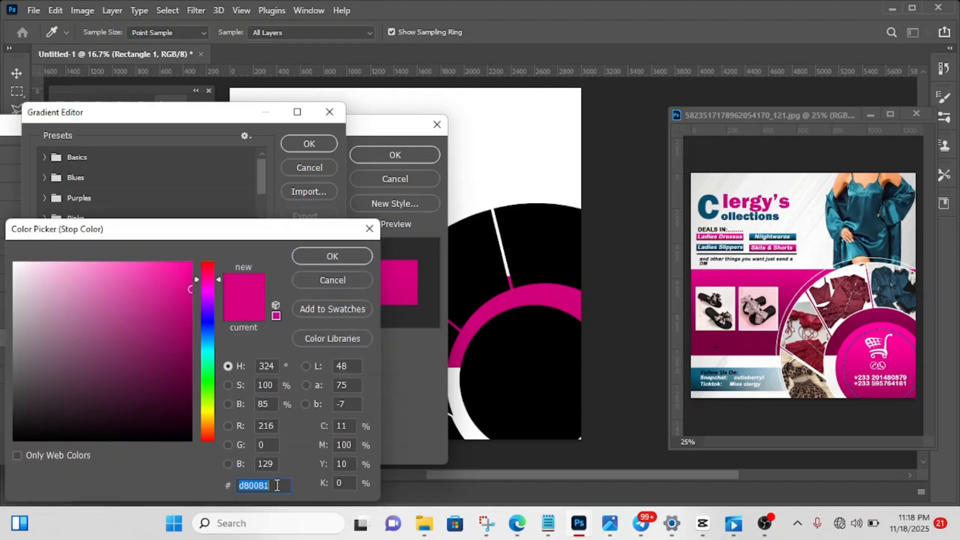
left_click(336, 256)
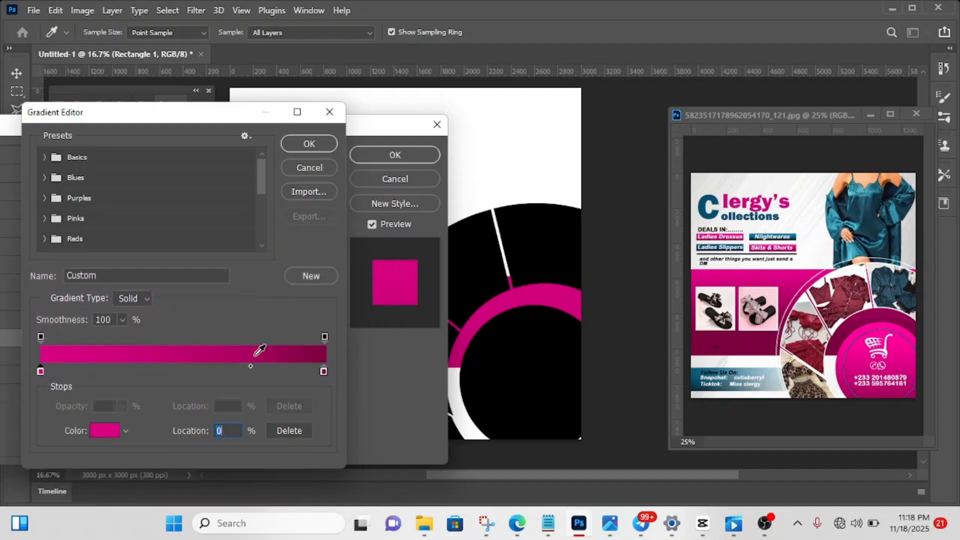
left_click(323, 371)
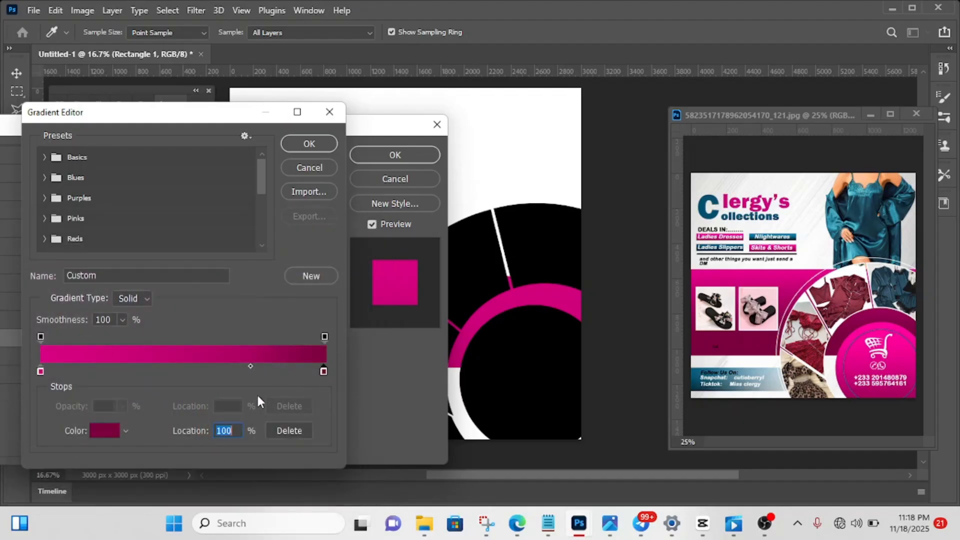
left_click(104, 430)
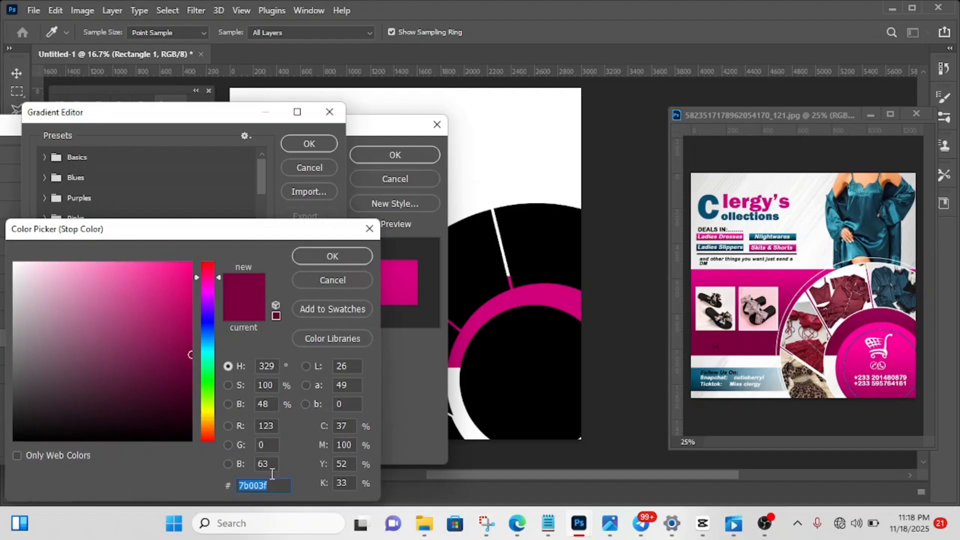
left_click(335, 254)
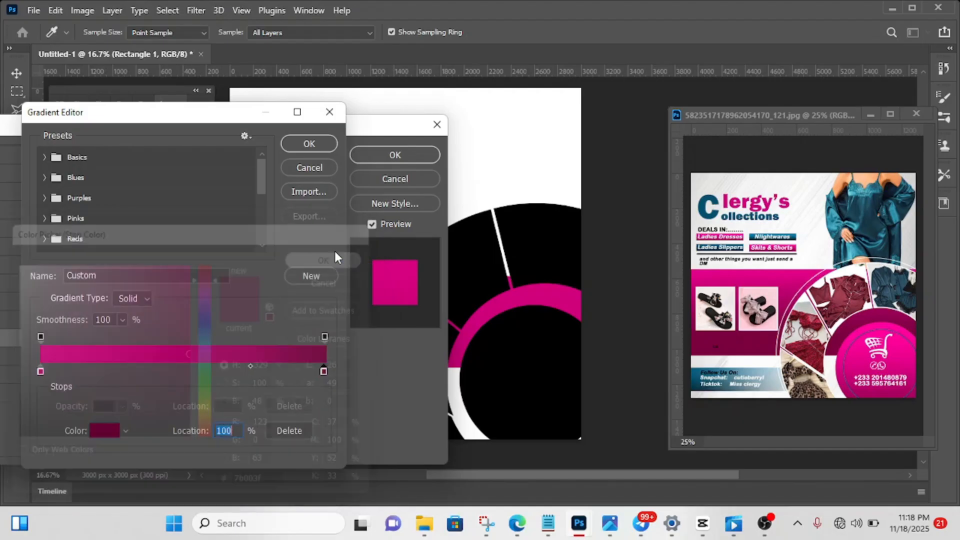
left_click(311, 144)
left_click(384, 159)
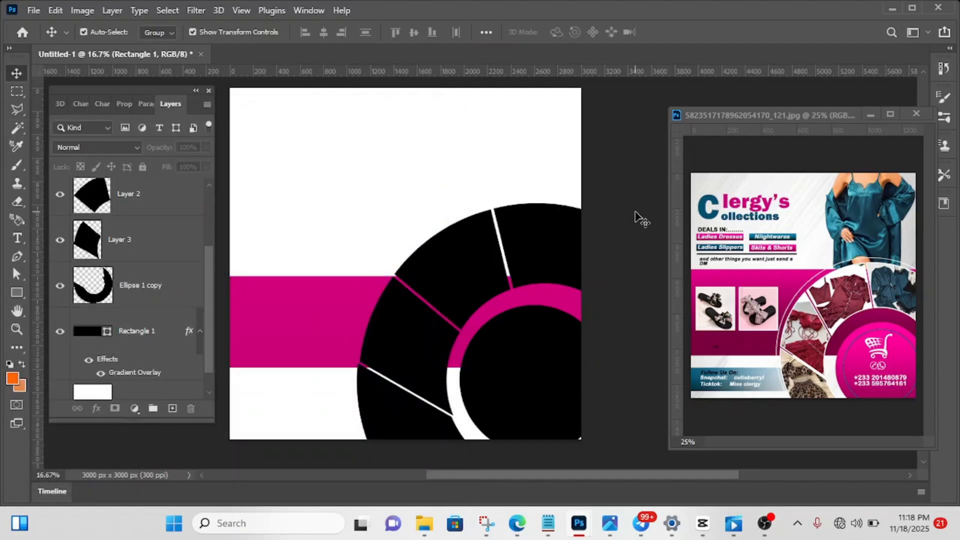
- Apply the same magenta Gradient Overlay to the black inner circle with Reverse enabled
left_click(524, 374)
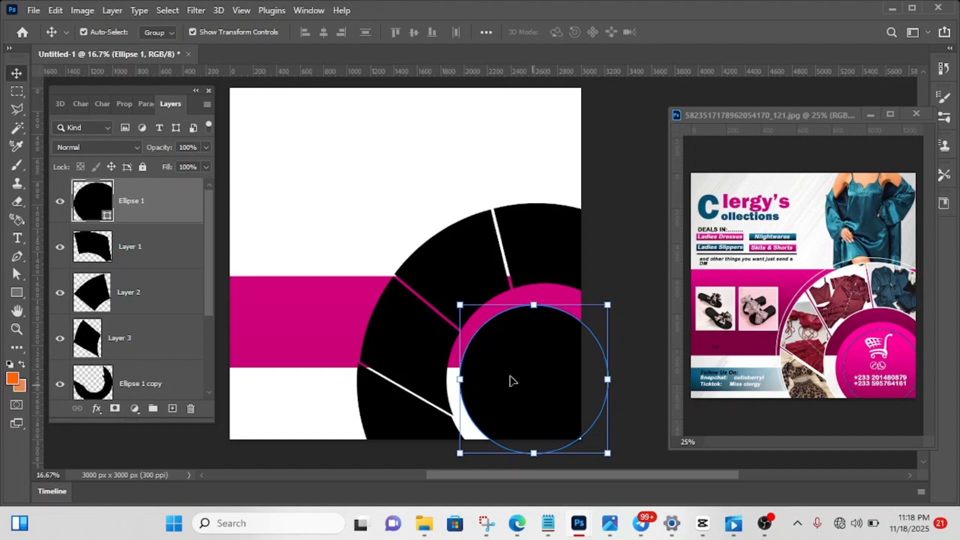
left_click(95, 409)
left_click(126, 370)
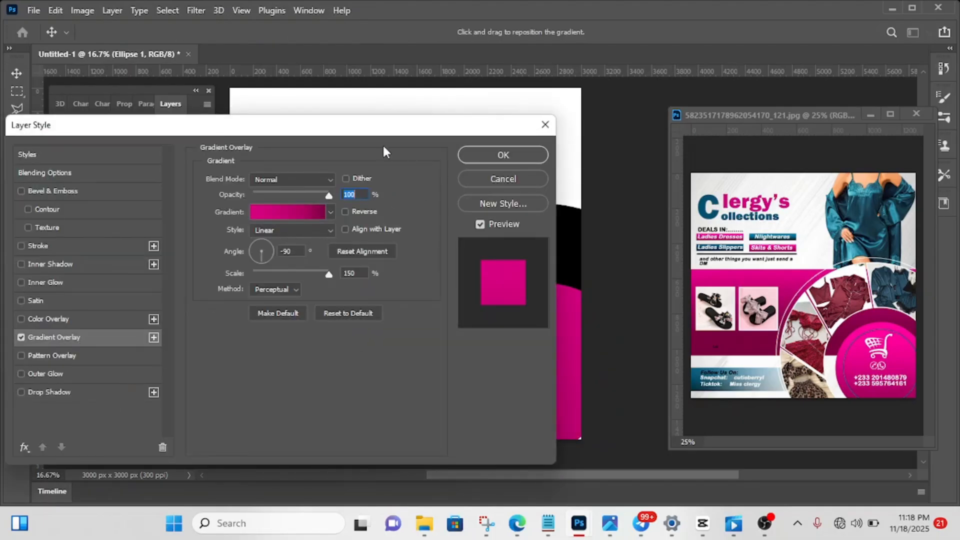
left_click_drag(380, 131, 115, 210)
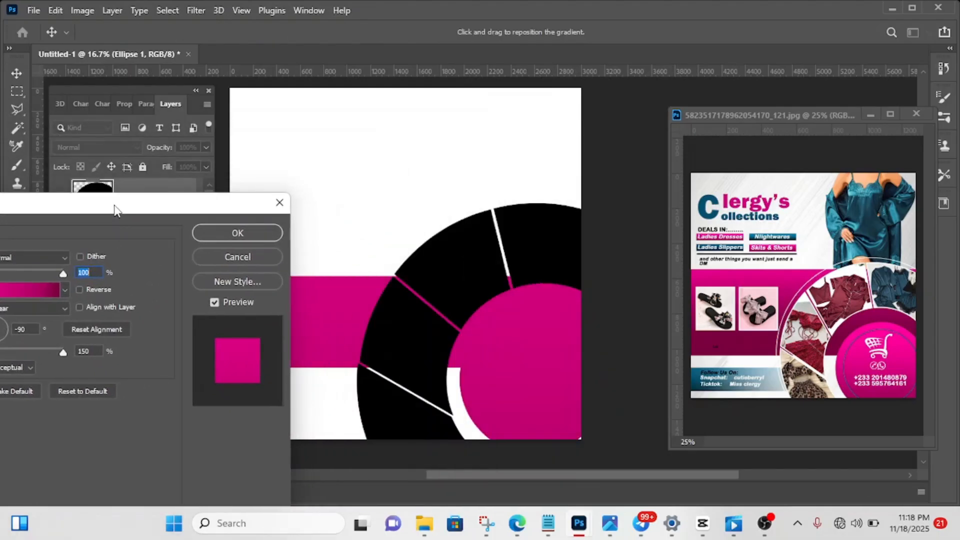
left_click(78, 289)
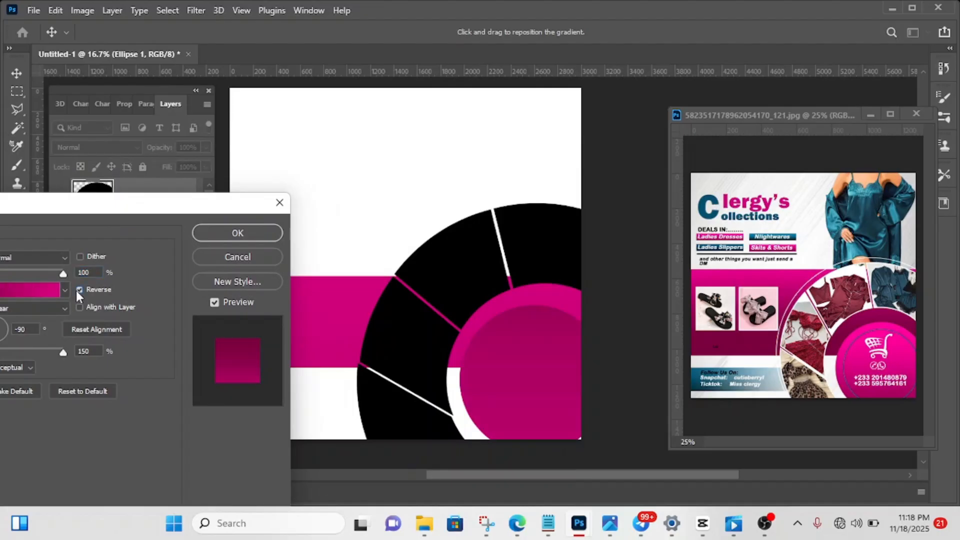
left_click(249, 237)
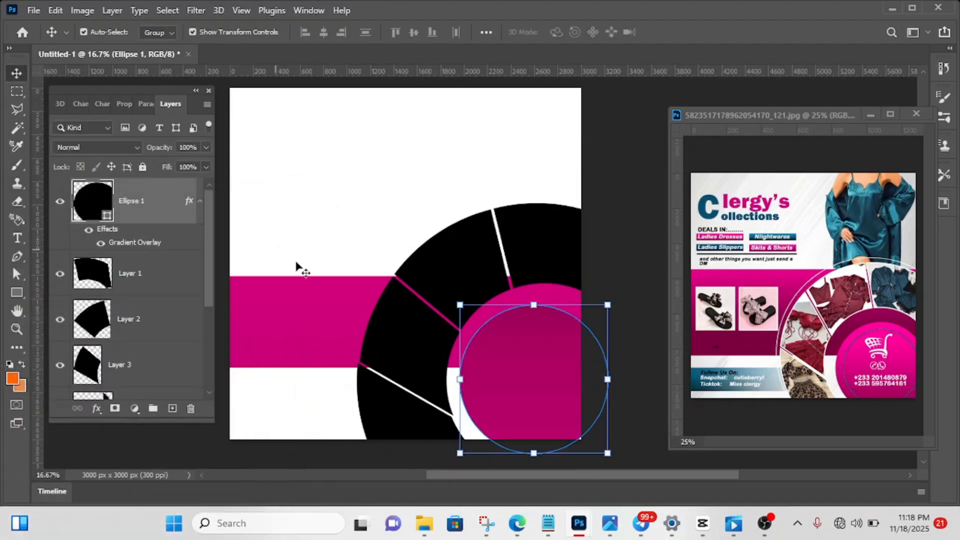
left_click(629, 221)
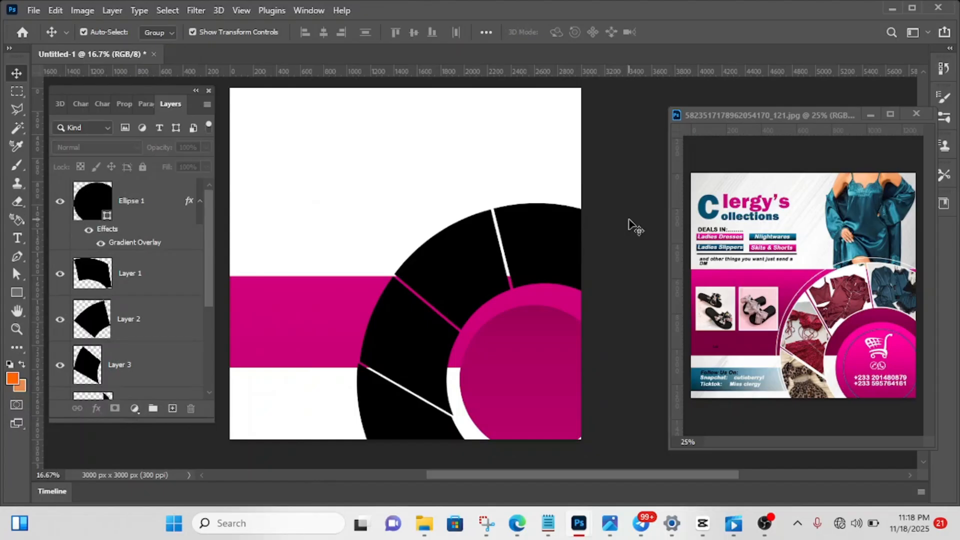
- Reverse the horizontal band's Gradient Overlay so its dark end is uppermost
left_click(352, 344)
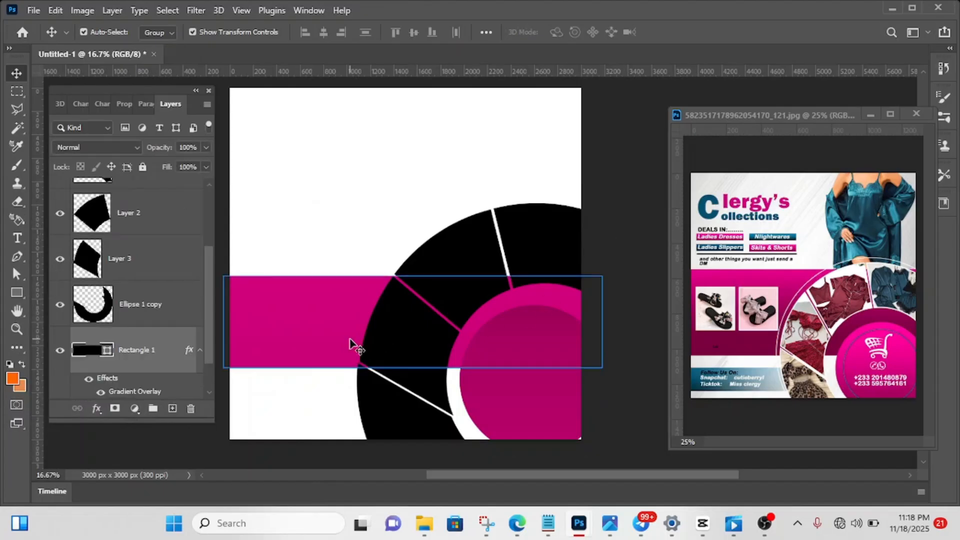
left_click(97, 408)
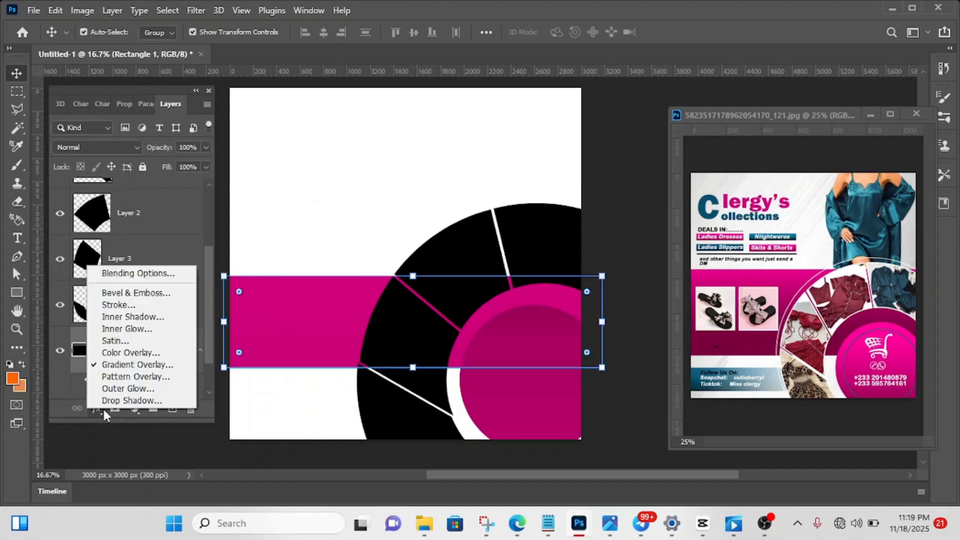
left_click(115, 365)
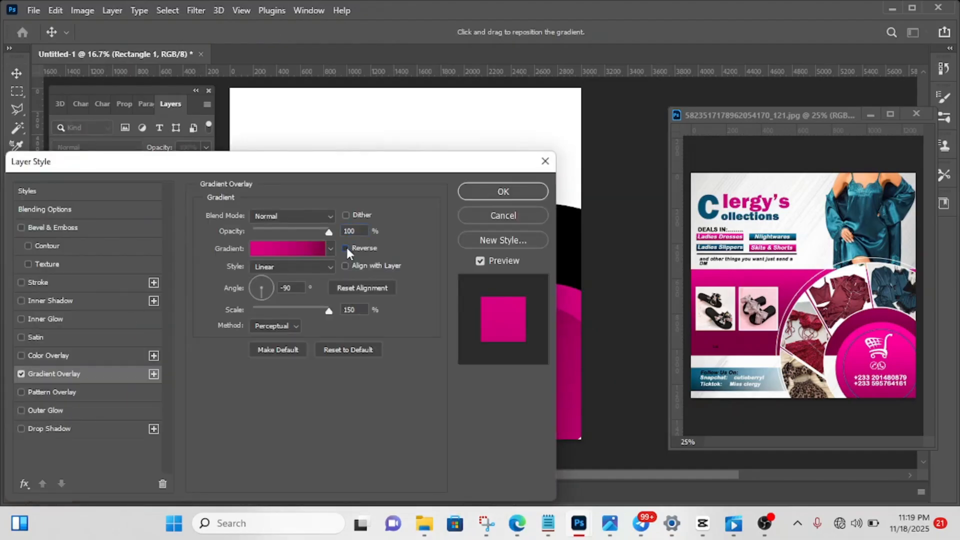
left_click(346, 248)
left_click(487, 186)
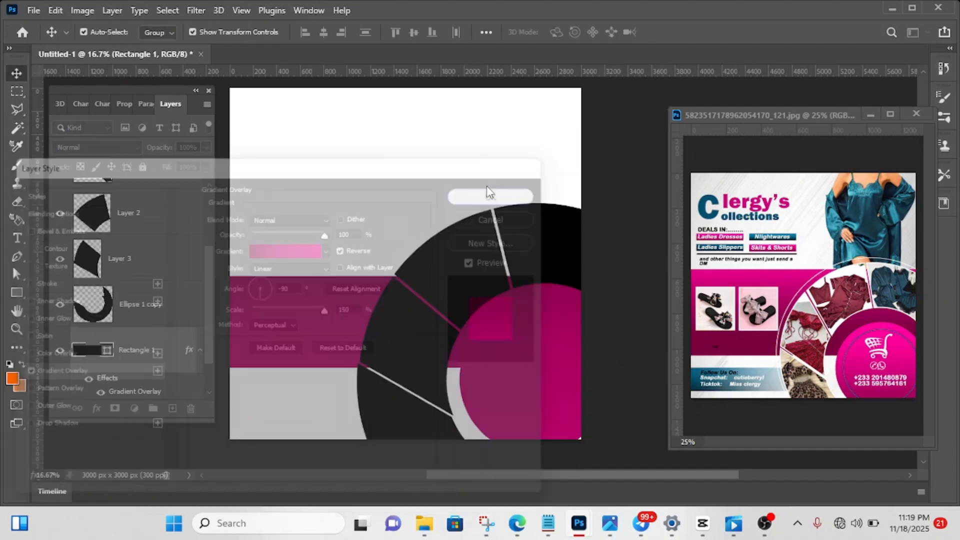
- Turn off Reverse in the inner circle's Gradient Overlay so its bright magenta end is uppermost
left_click(518, 410)
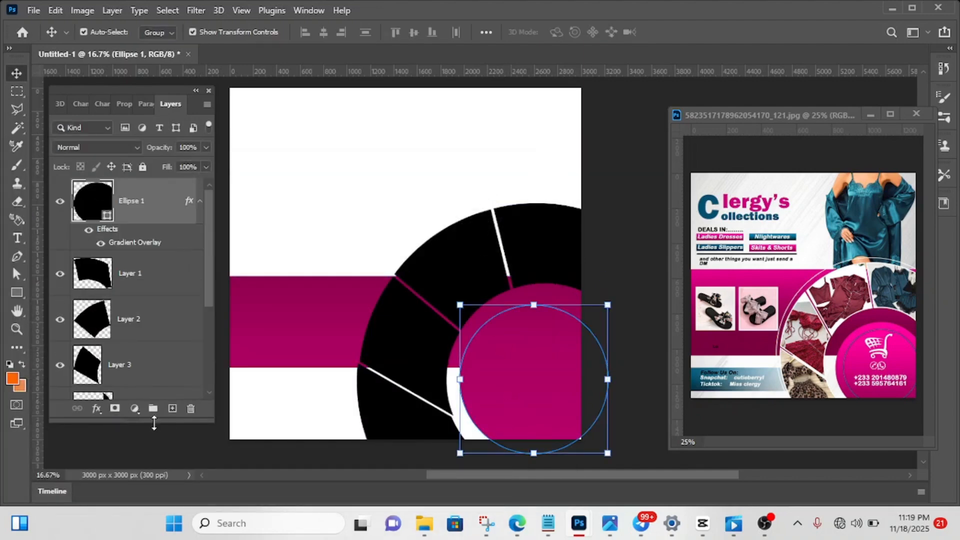
left_click(96, 408)
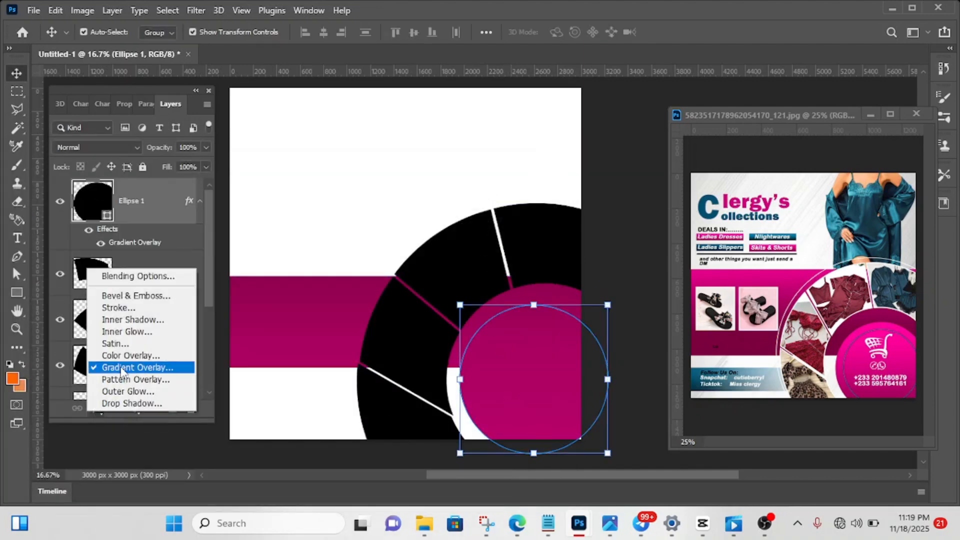
left_click(121, 368)
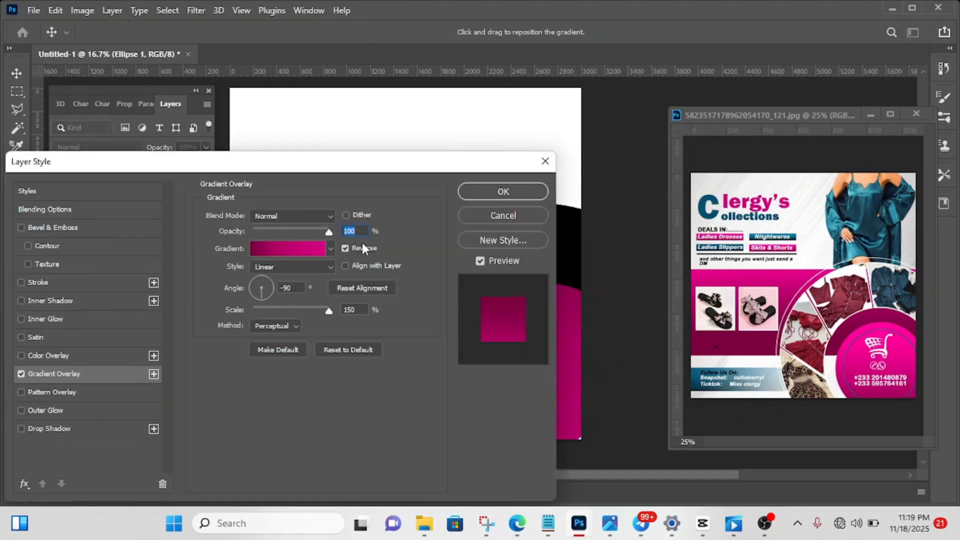
left_click(345, 248)
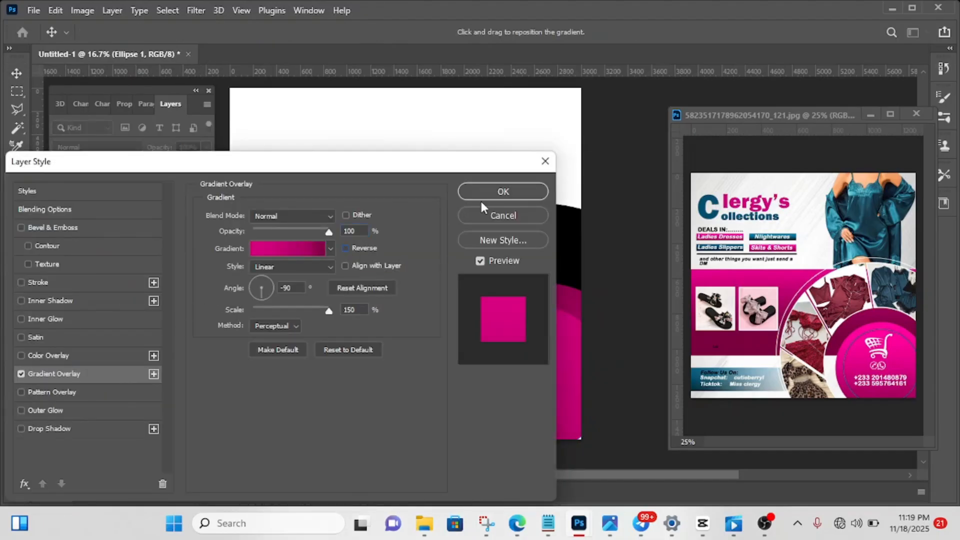
left_click(501, 192)
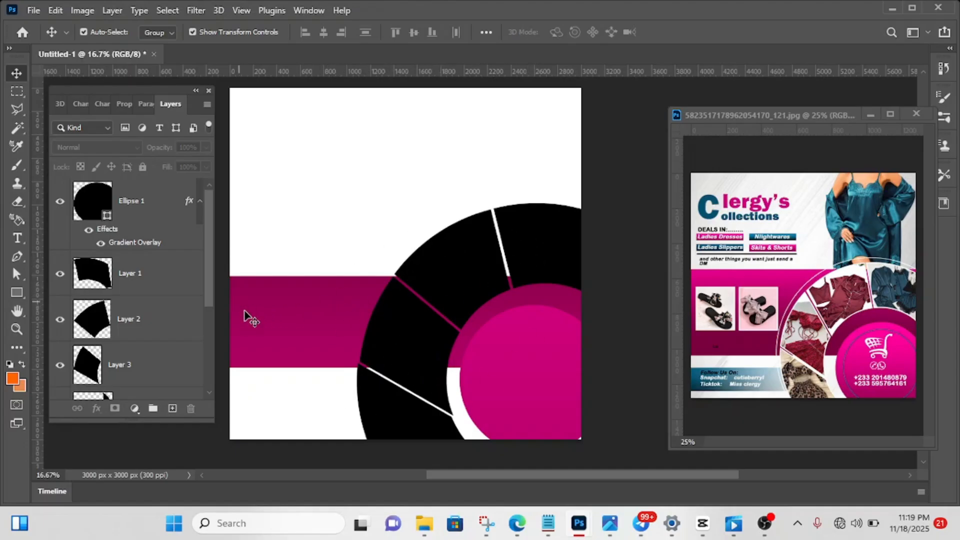
- Draw a square about 498 x 498 px inside the magenta band, near the canvas's left edge
left_click(16, 295)
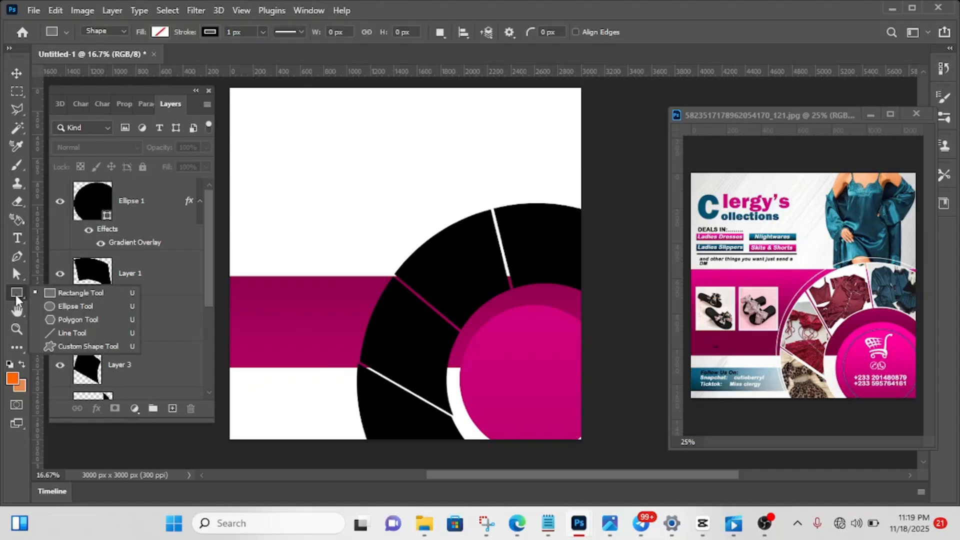
left_click(59, 294)
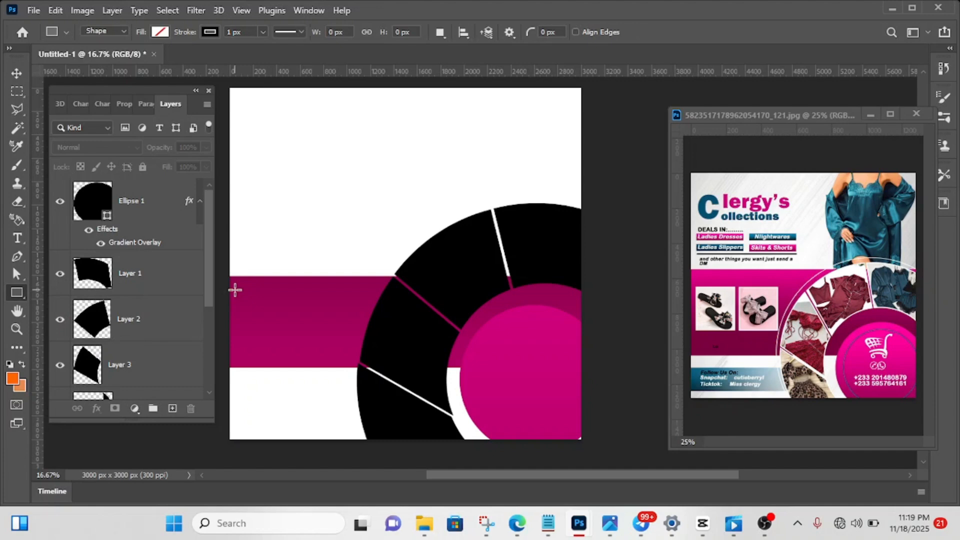
left_click_drag(235, 290, 294, 349)
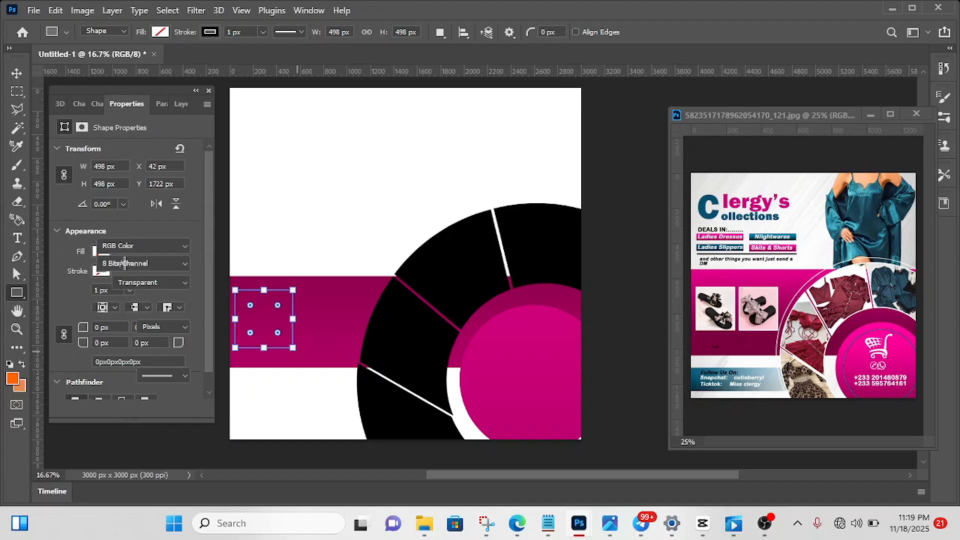
- Give the new square a white fill and no stroke
left_click(100, 251)
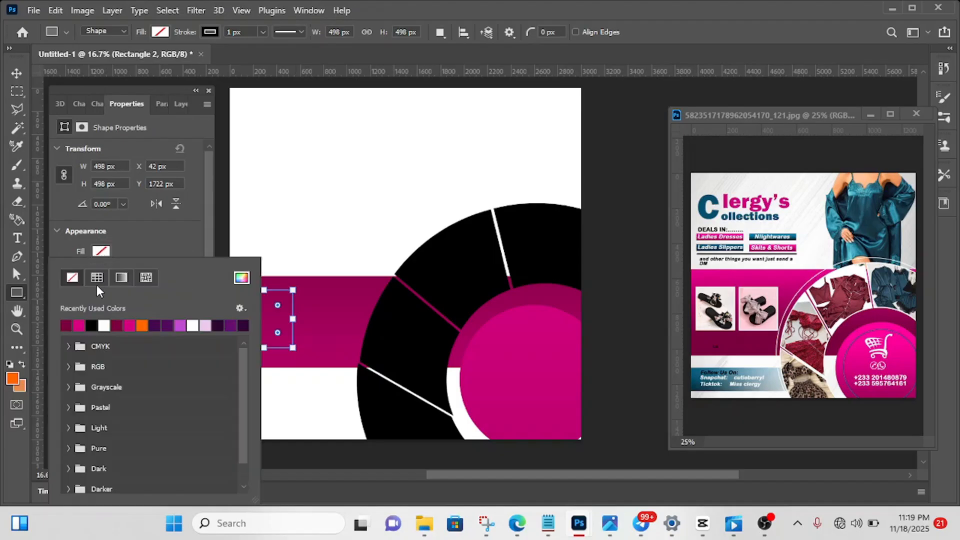
left_click(104, 325)
left_click(127, 250)
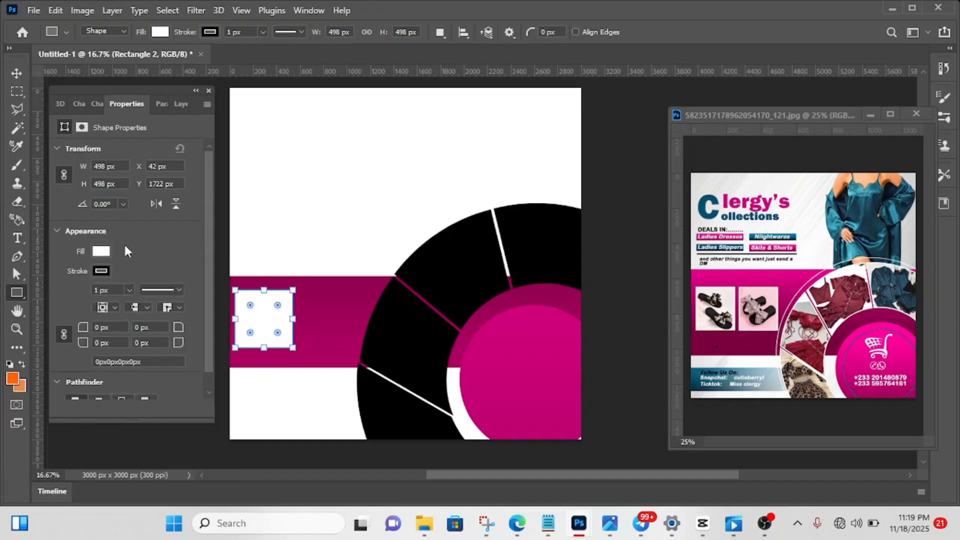
left_click(96, 273)
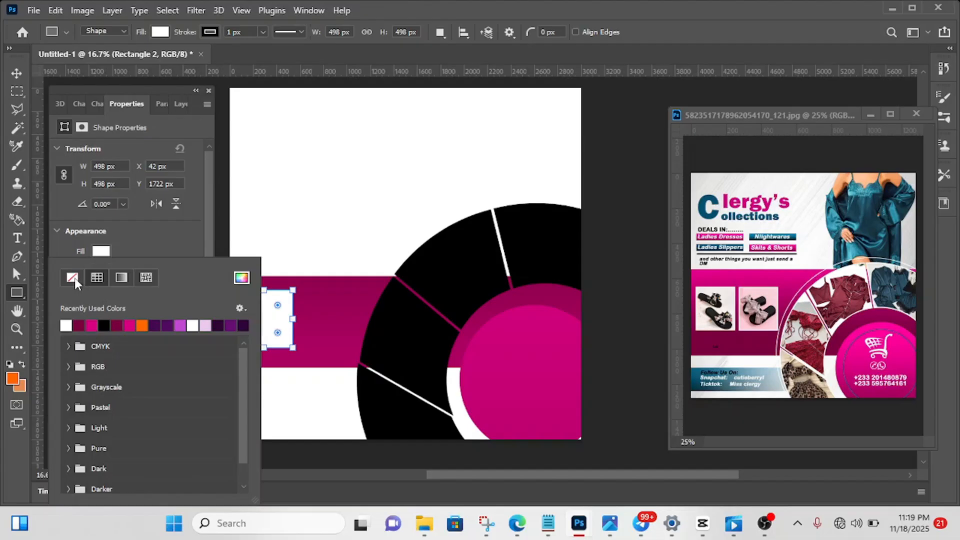
left_click(74, 278)
left_click(139, 234)
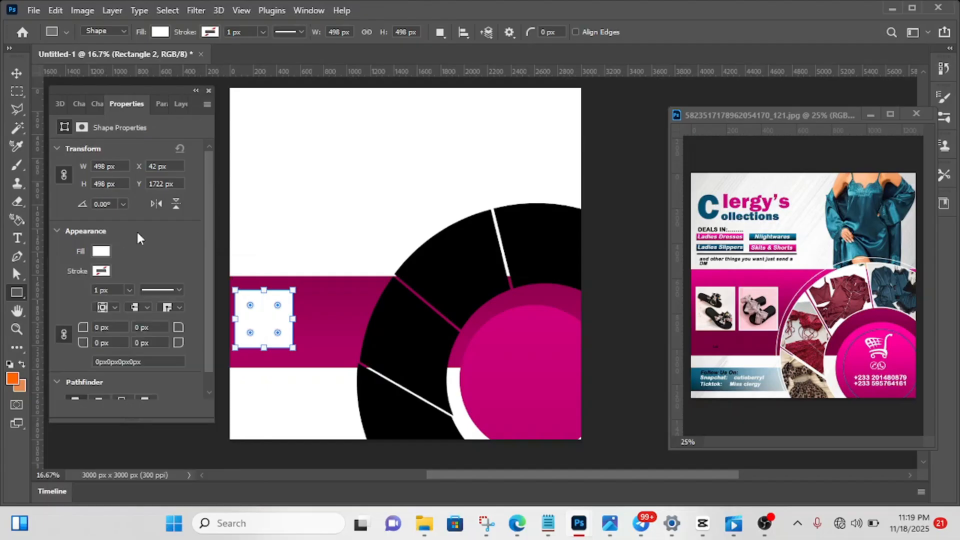
- Duplicate the white square to its right at the same height in the band, at about X 588 px
left_click(16, 75)
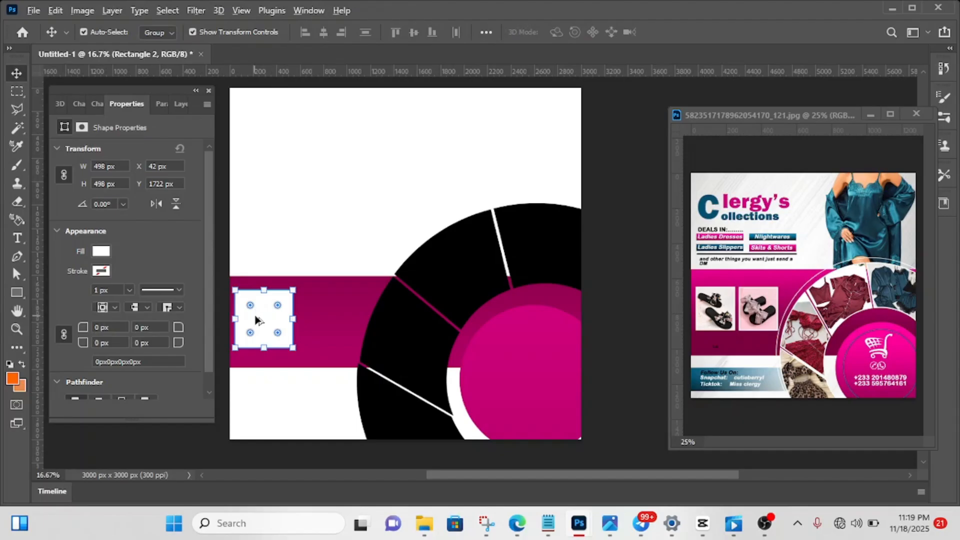
left_click_drag(260, 328, 326, 320)
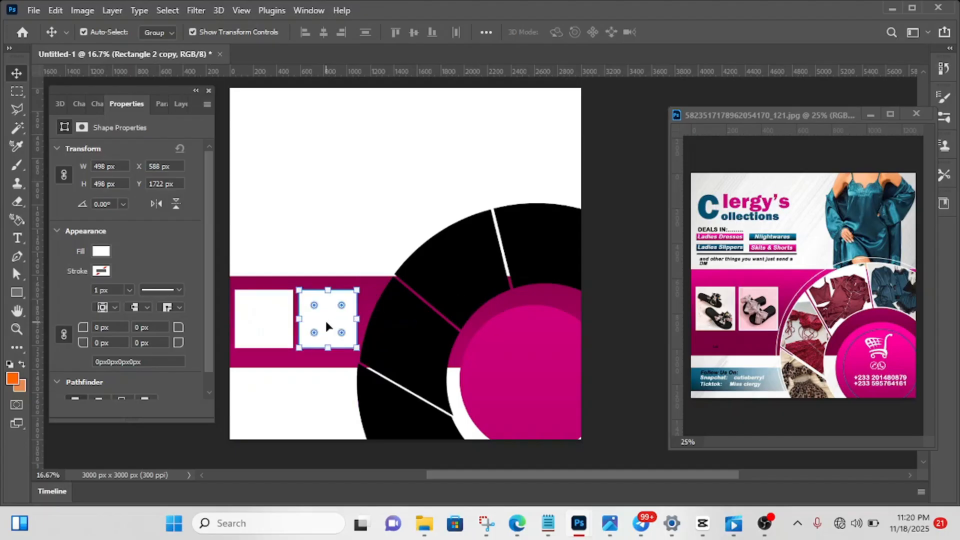
left_click(629, 250)
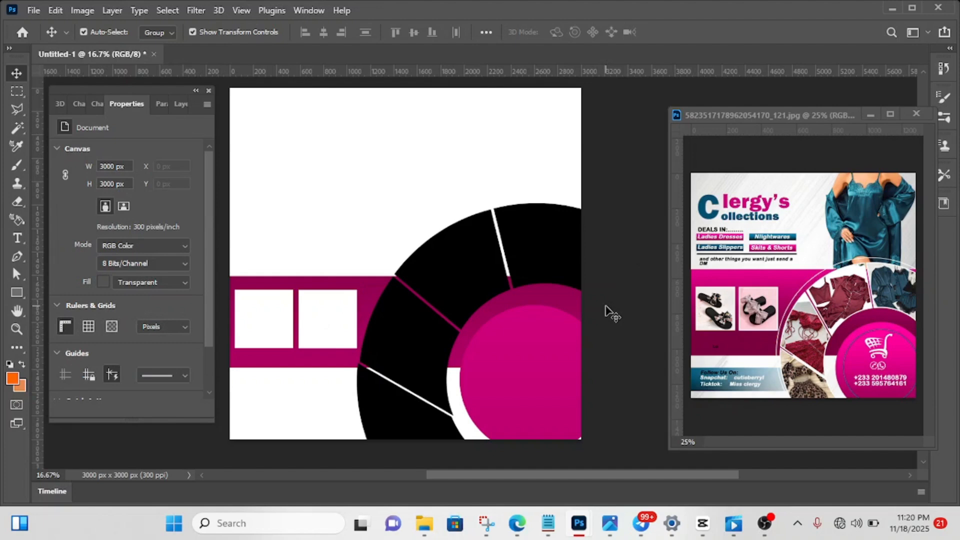
- Duplicate the bright magenta circle, scale the copy to about 984 px across and place it inside the original
left_click(530, 374)
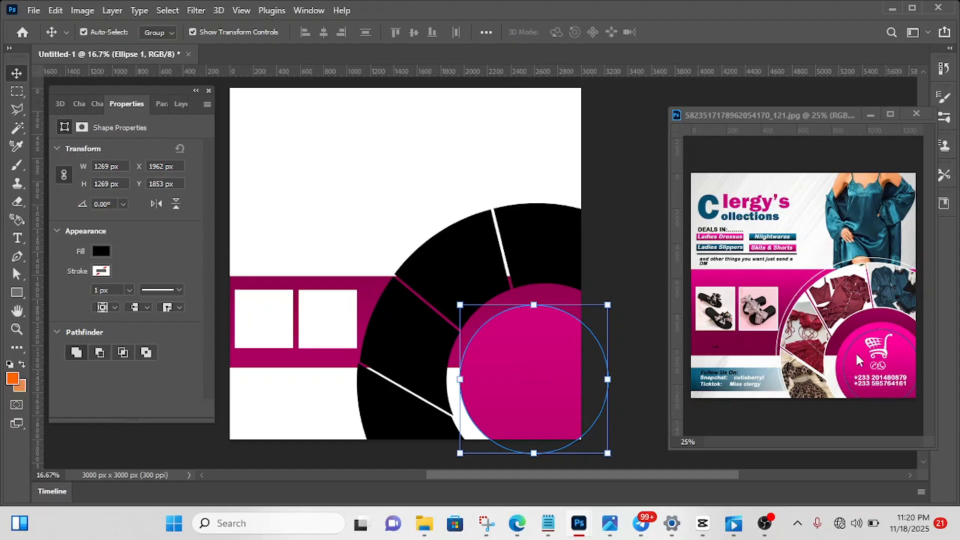
left_click(594, 268)
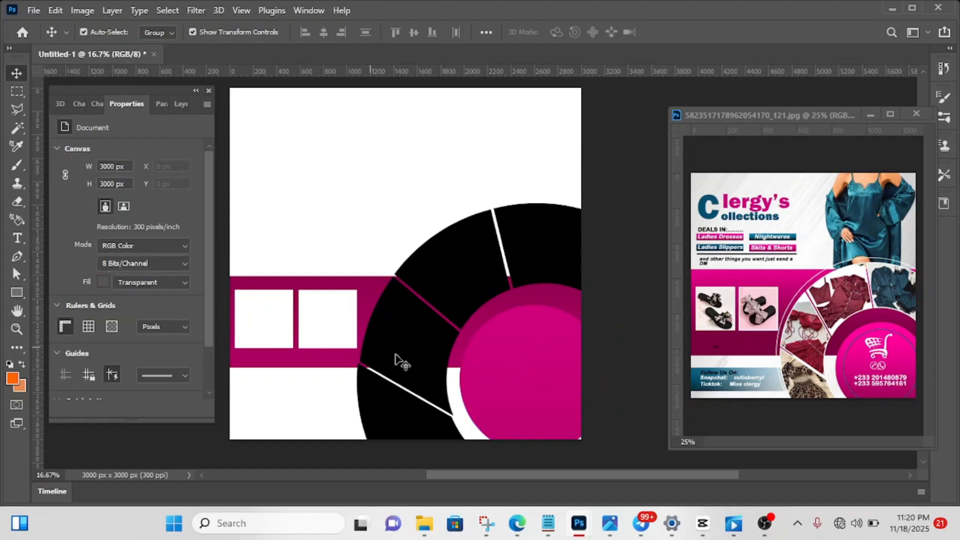
left_click(507, 383)
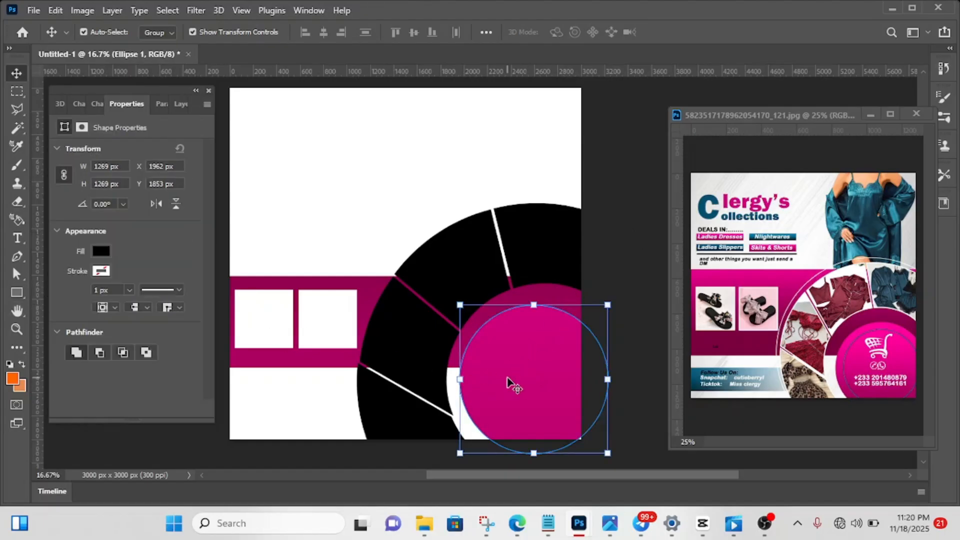
key("ctrl+j")
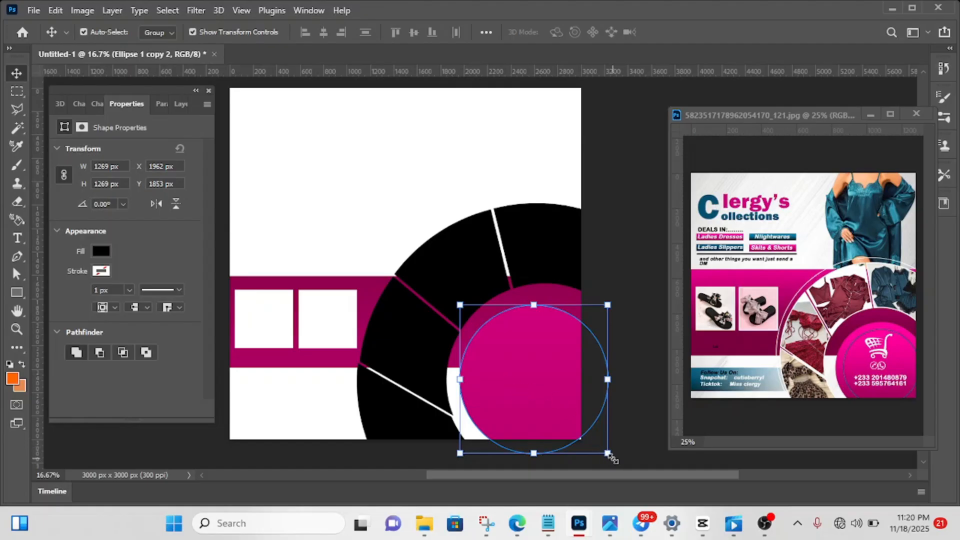
left_click_drag(611, 456, 574, 420)
mouse_move(517, 351)
left_mouse_down()
mouse_move(532, 368)
mouse_move(523, 361)
left_mouse_up()
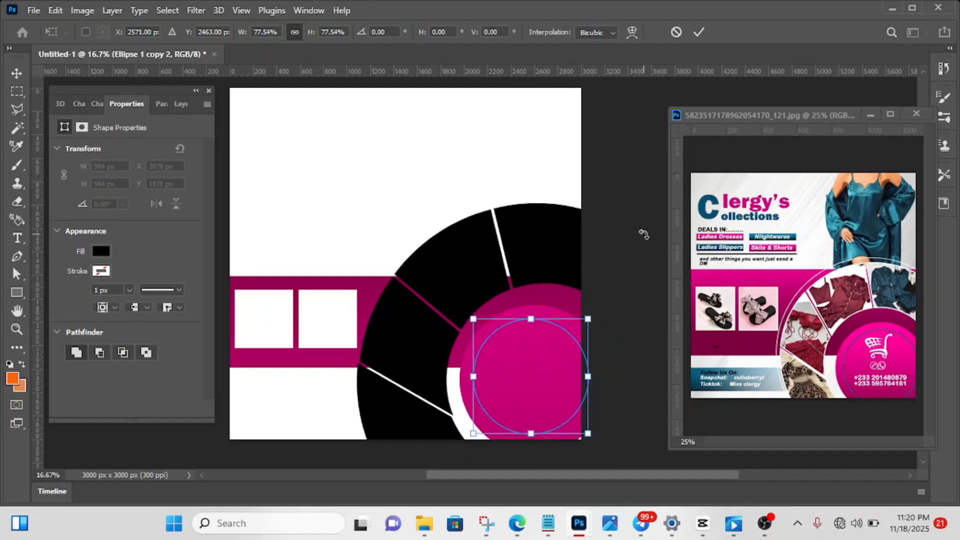
left_click(698, 32)
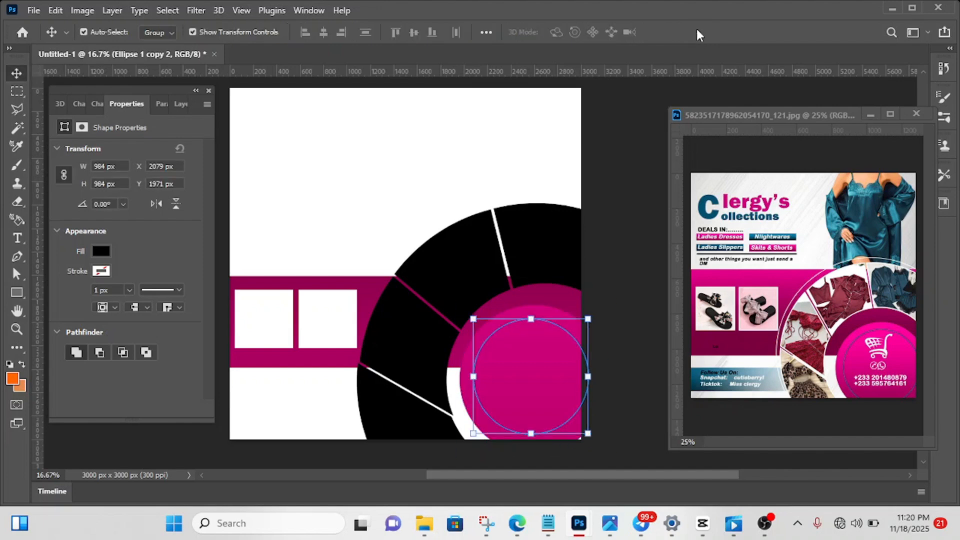
- Hide the smaller circle copy's Gradient Overlay and remove its fill
left_click(179, 104)
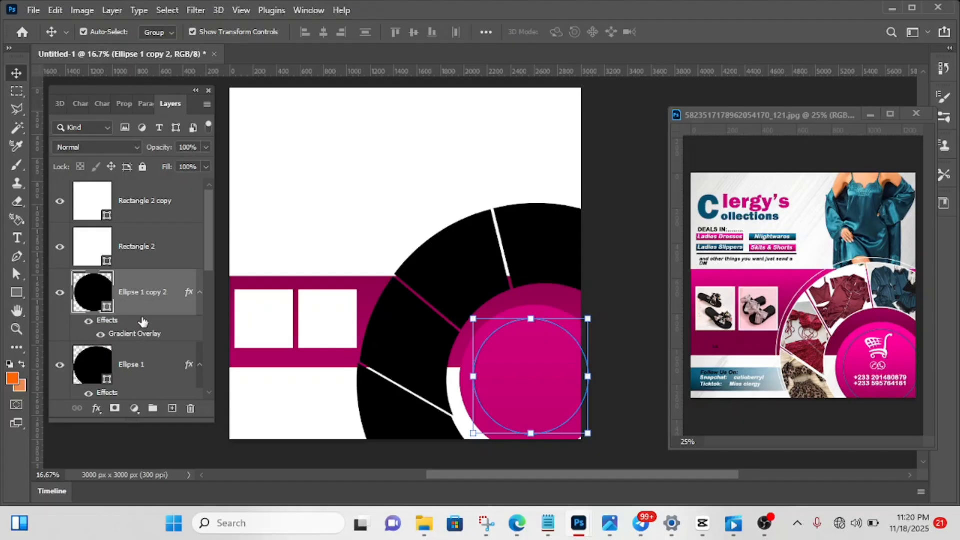
left_click(101, 335)
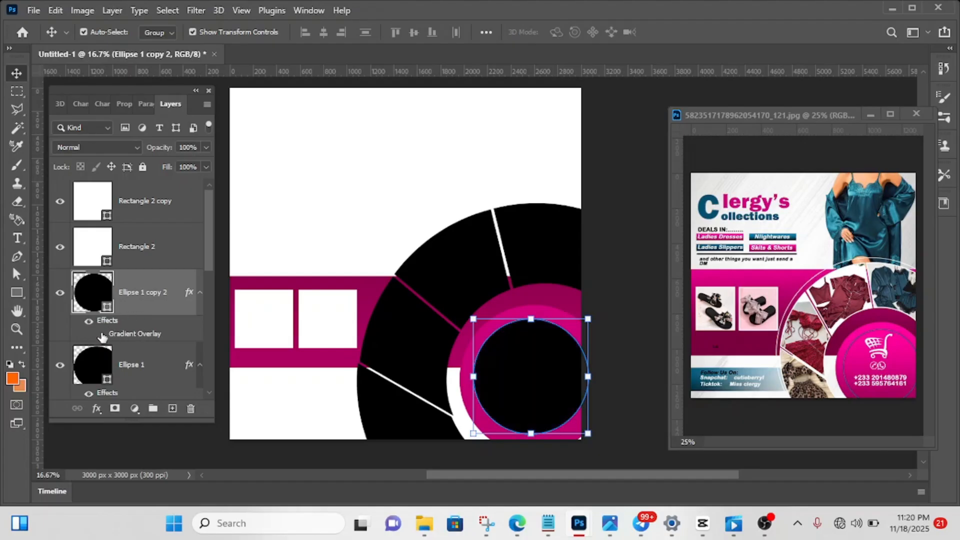
left_click(122, 104)
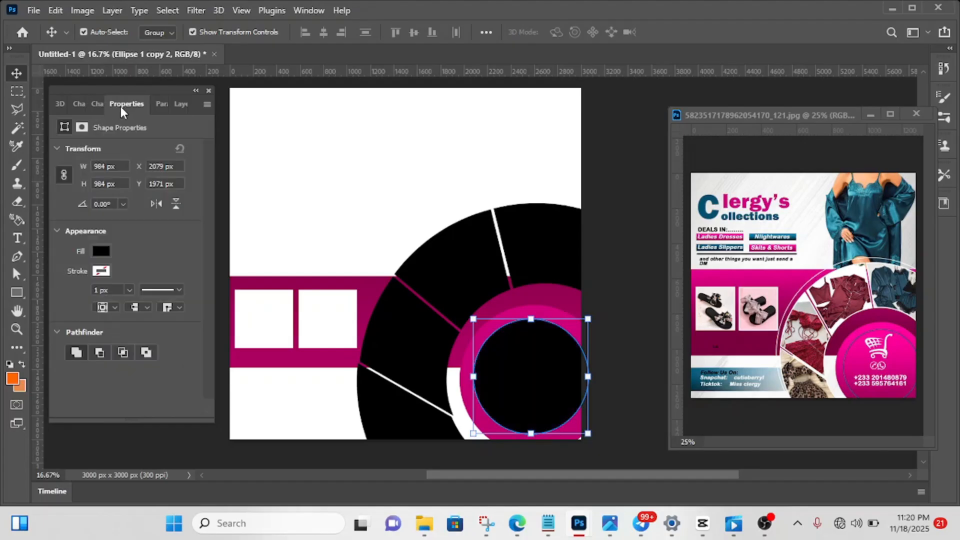
left_click(101, 251)
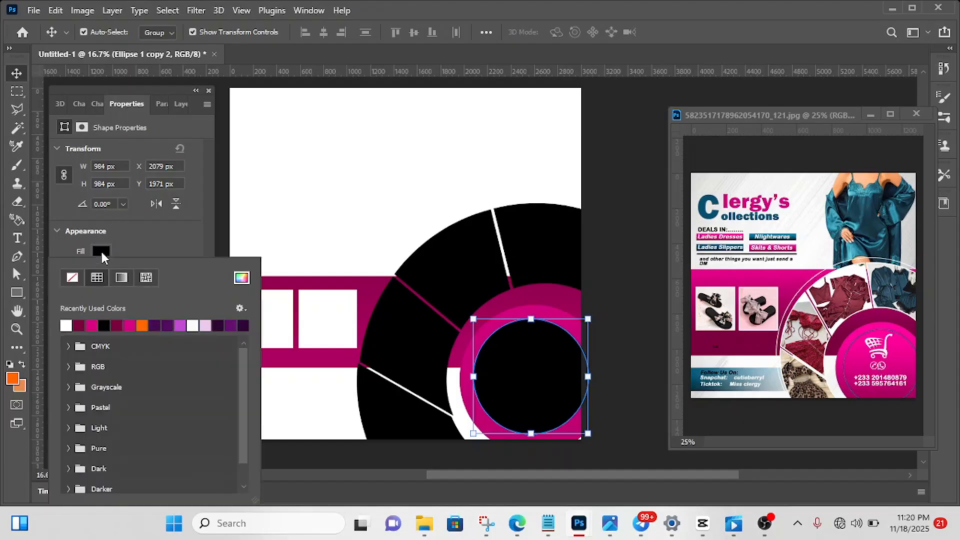
left_click(73, 278)
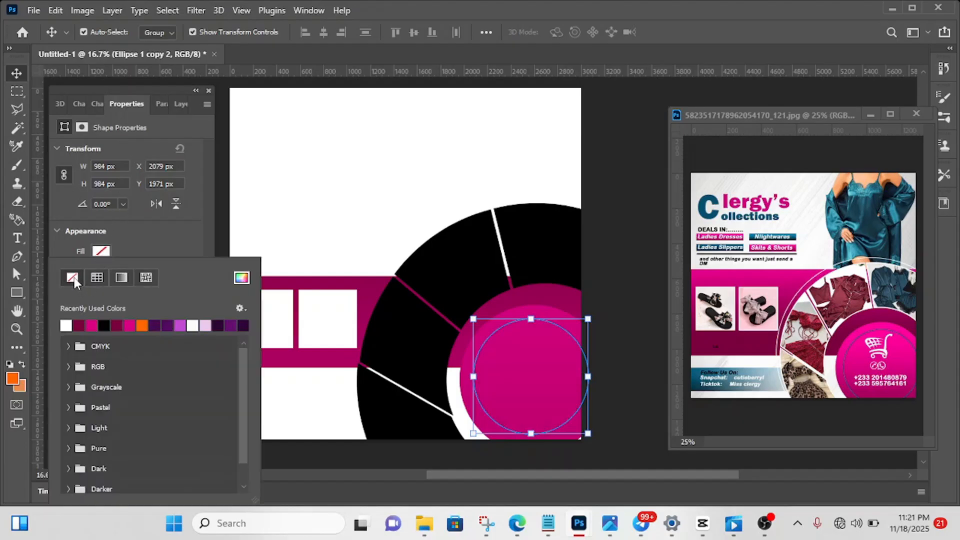
left_click(139, 252)
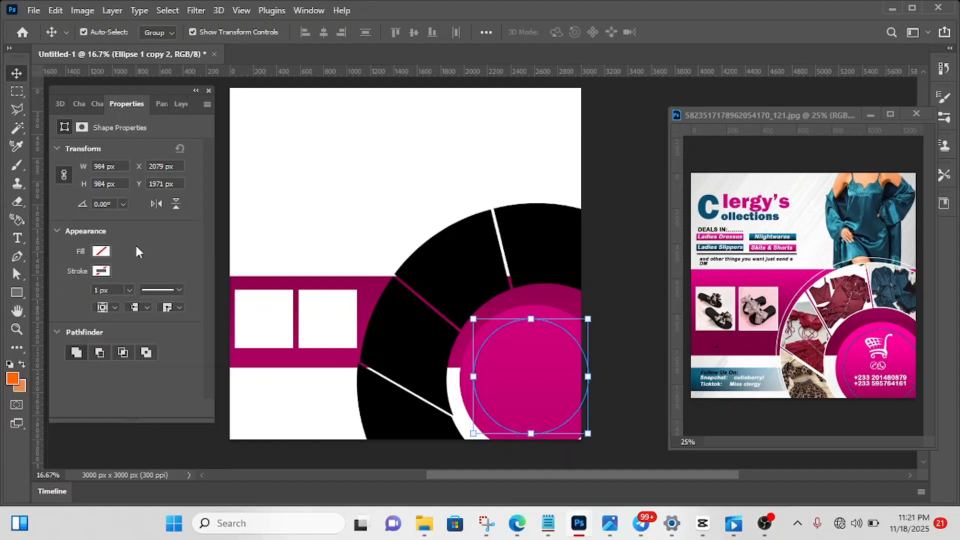
- Set the smaller circle's stroke to dark teal 002736, darkened from the blue sampled off the reference flyer's large C
left_click(101, 272)
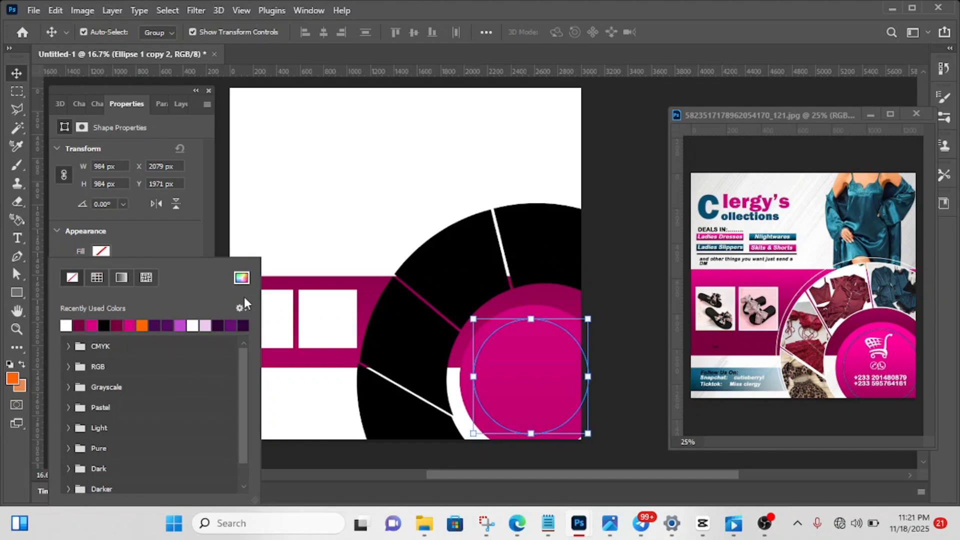
left_click(242, 277)
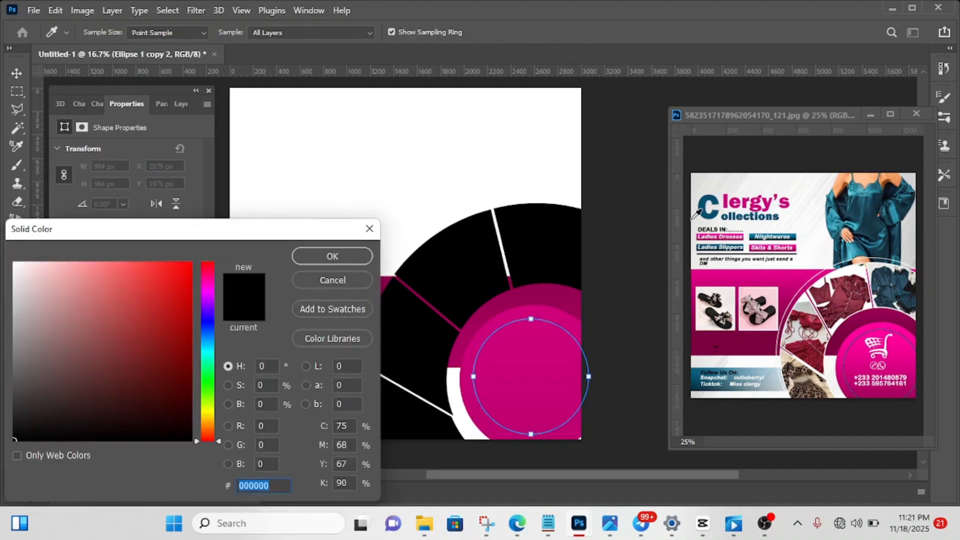
left_click(707, 201)
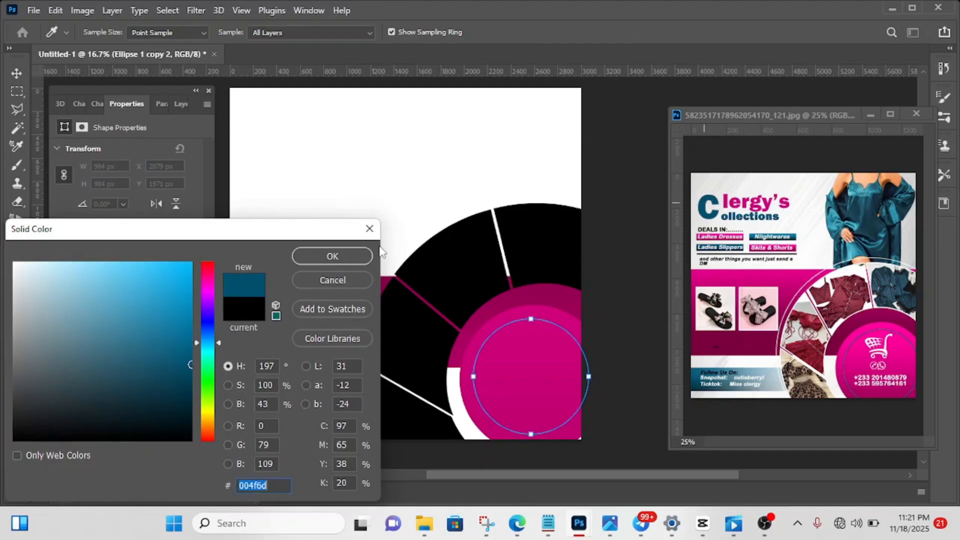
left_click(190, 392)
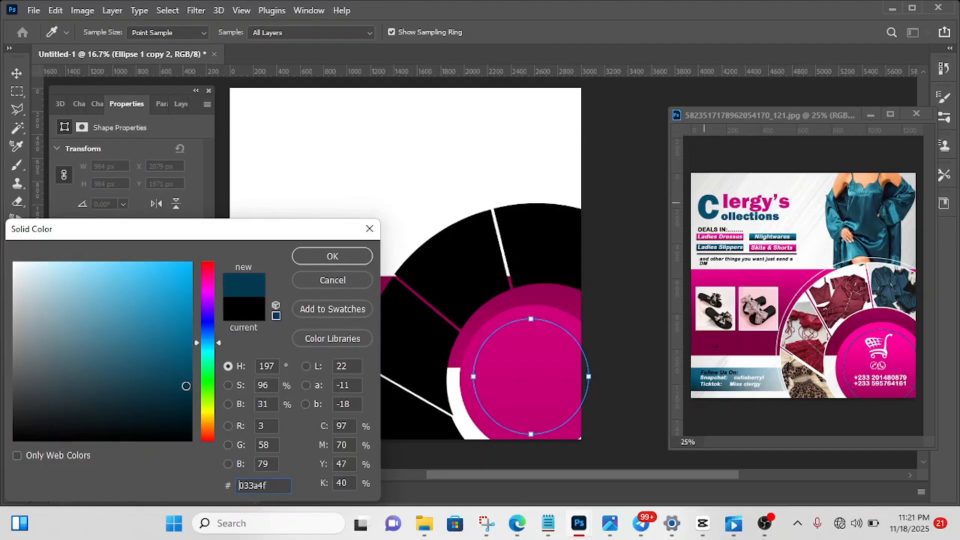
left_click_drag(193, 399, 192, 403)
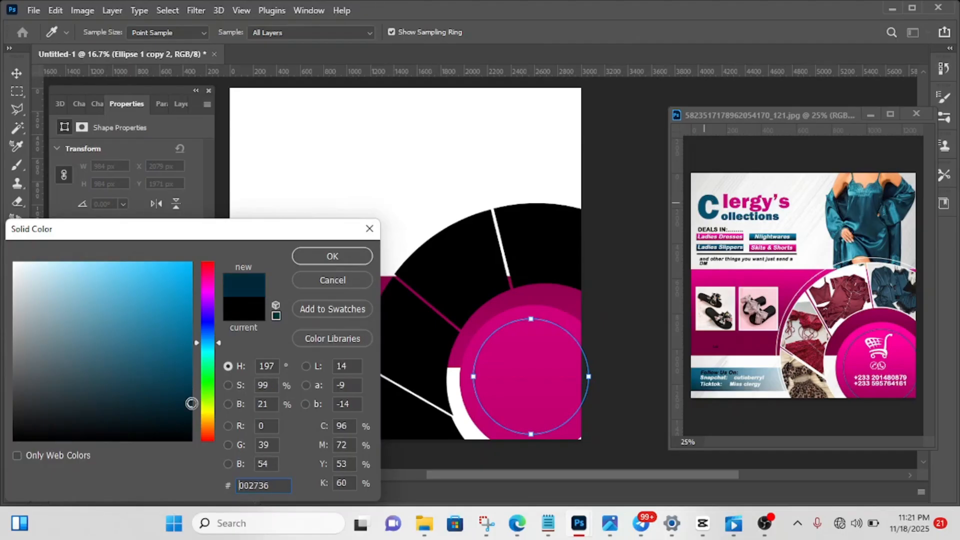
double_click(271, 483)
left_click(325, 257)
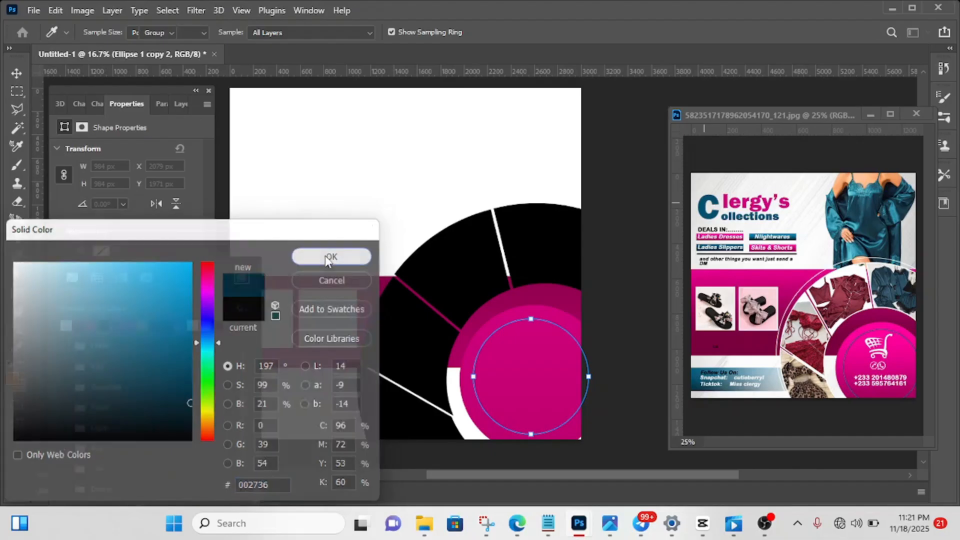
left_click(166, 228)
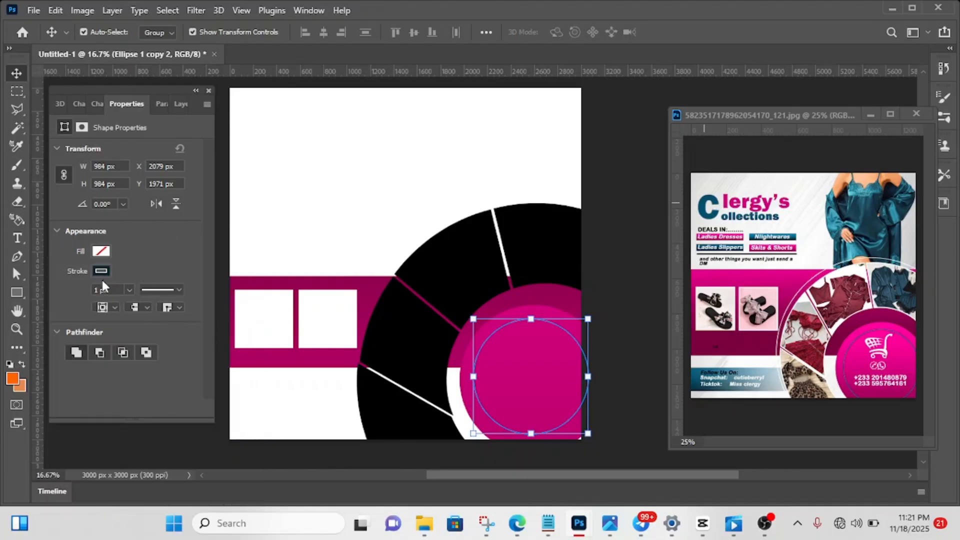
- Set the smaller circle's stroke width to 12 px
key("Up")
key("Up")
key("Up")
key("Return")
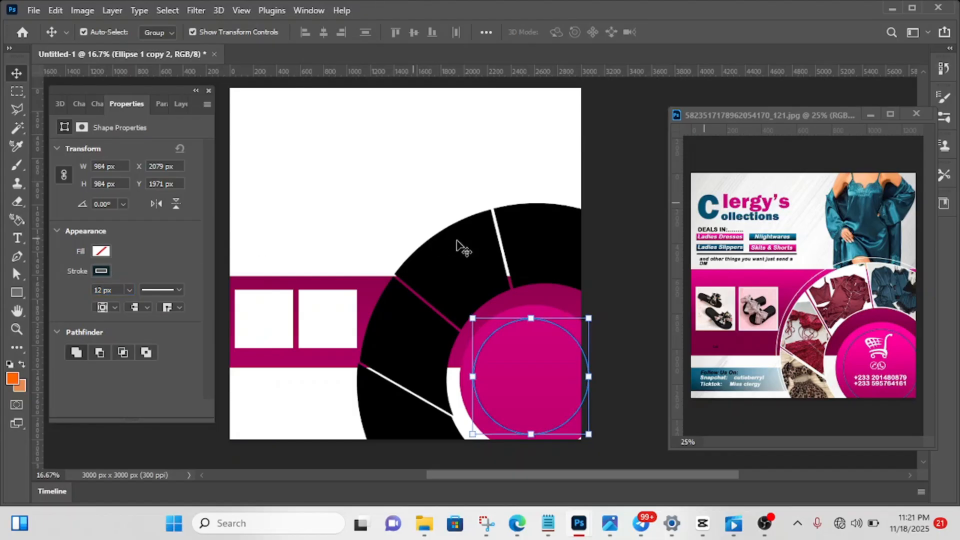
- Nudge the thin circle outline slightly down to centre it within the magenta circle, and deselect it
left_click(183, 105)
key("shift+Down")
key("shift+Down")
key("shift+Down")
key("shift+Down")
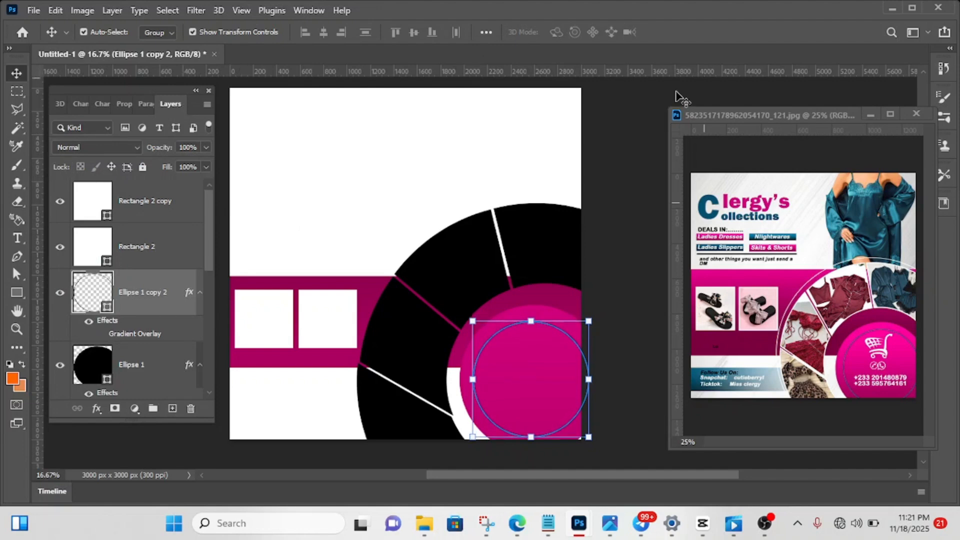
left_click(604, 199)
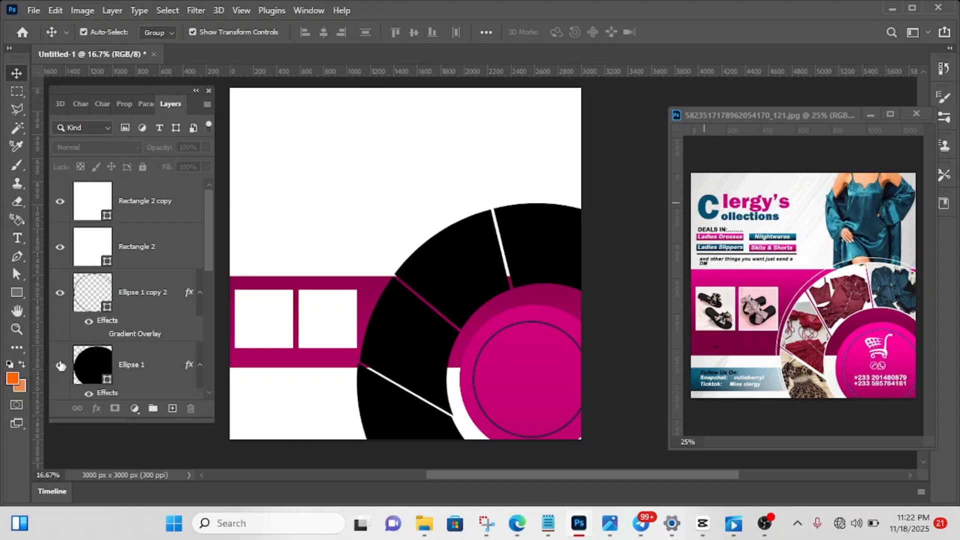
- Draw a rectangle about 1464 x 312 px below the magenta band, from beyond the canvas's left edge into the black ring
left_click(16, 293)
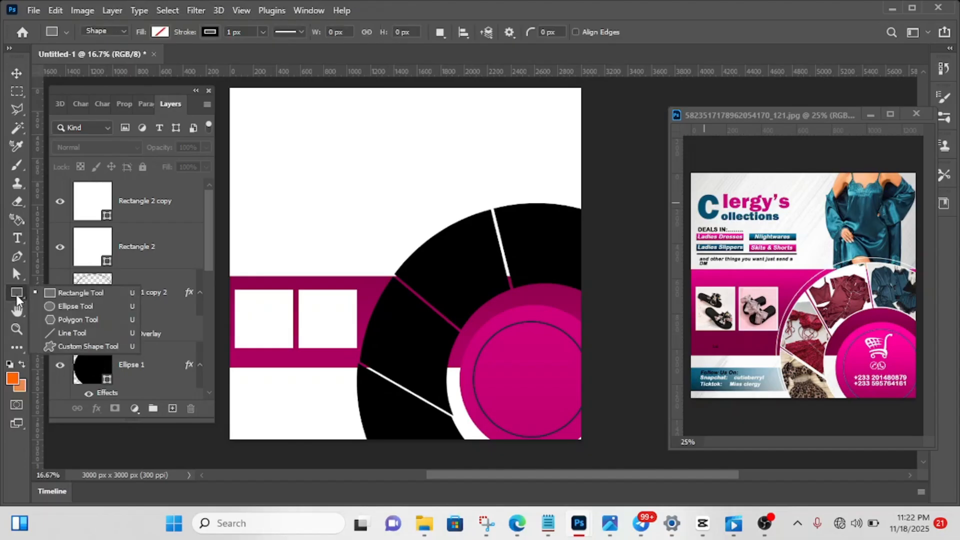
left_click(54, 292)
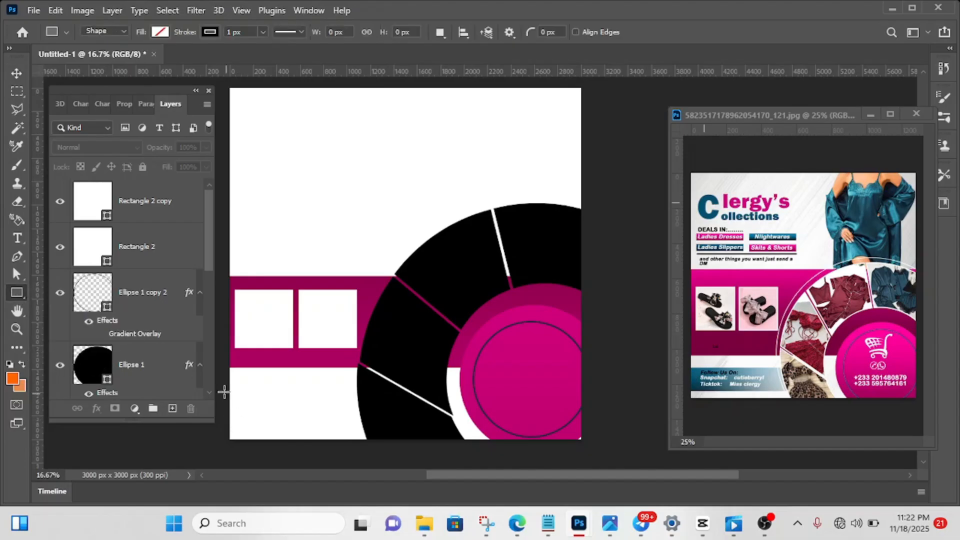
left_click_drag(223, 391, 393, 426)
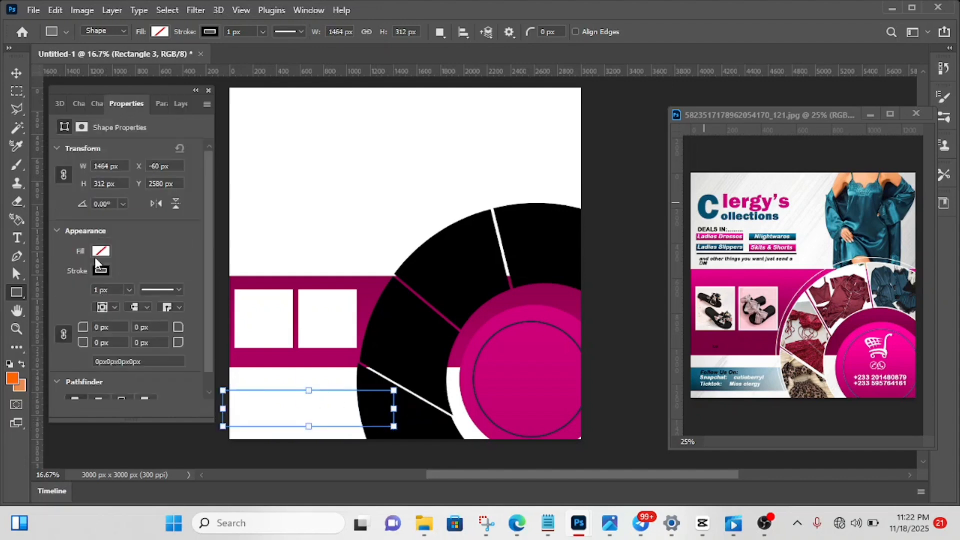
- Fill the strip rectangle below the magenta band with the recently used dark teal and remove its stroke
left_click(99, 251)
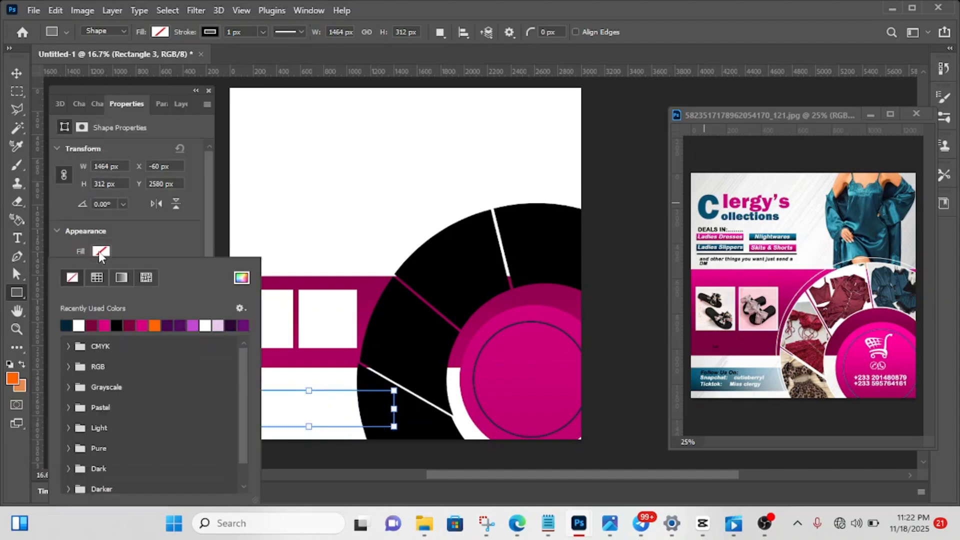
left_click(68, 326)
left_click(151, 240)
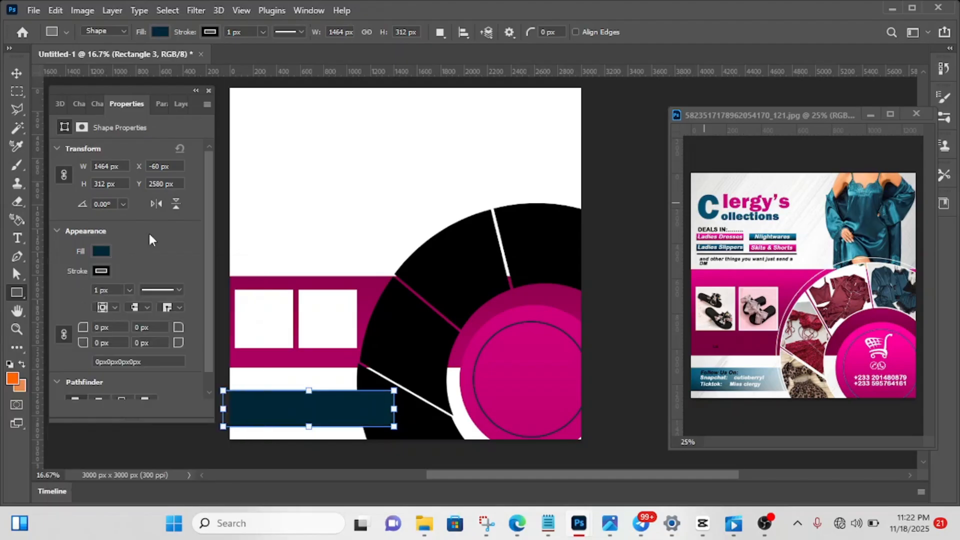
left_click(102, 273)
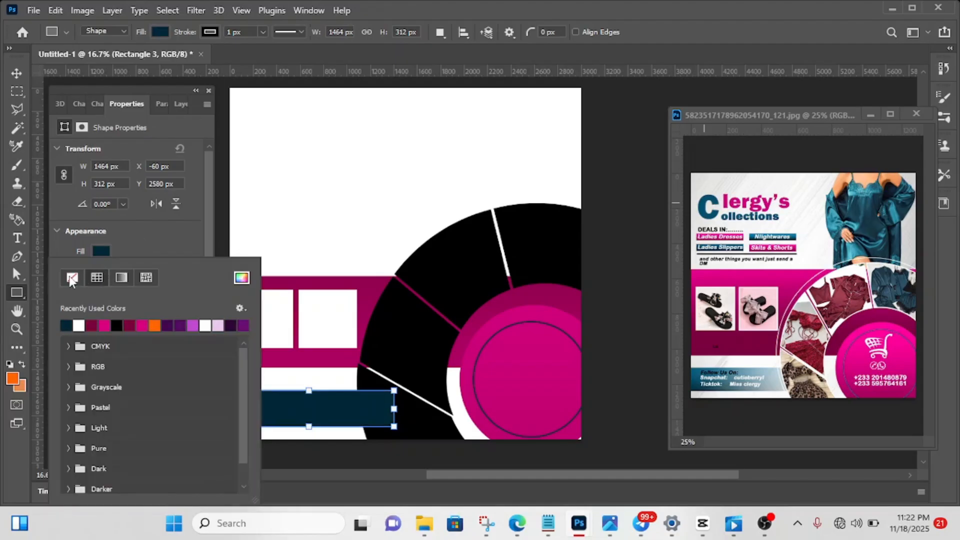
left_click(72, 279)
left_click(142, 232)
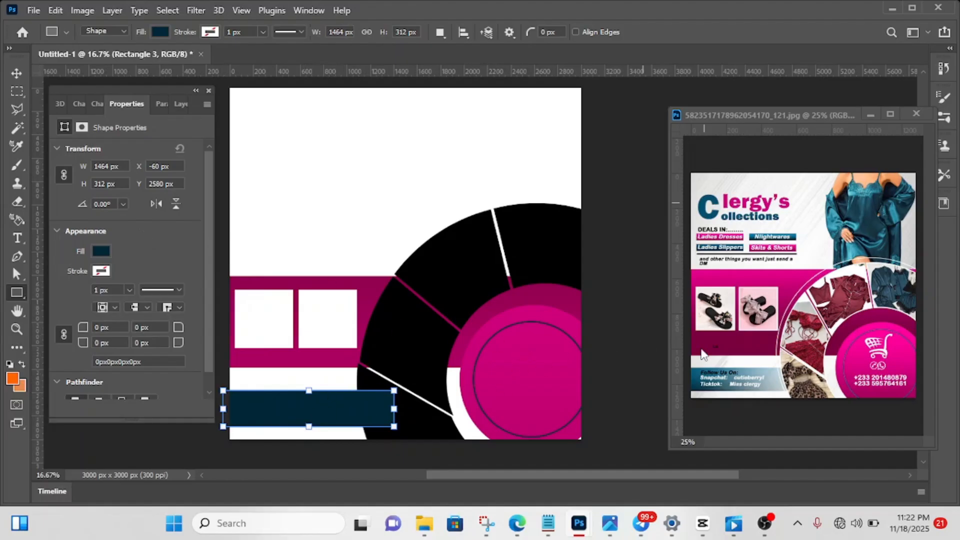
- Add a gradient overlay to the strip rectangle, setting its start stop to teal 052f3f sampled from the reference flyer's contact strip
left_click(17, 73)
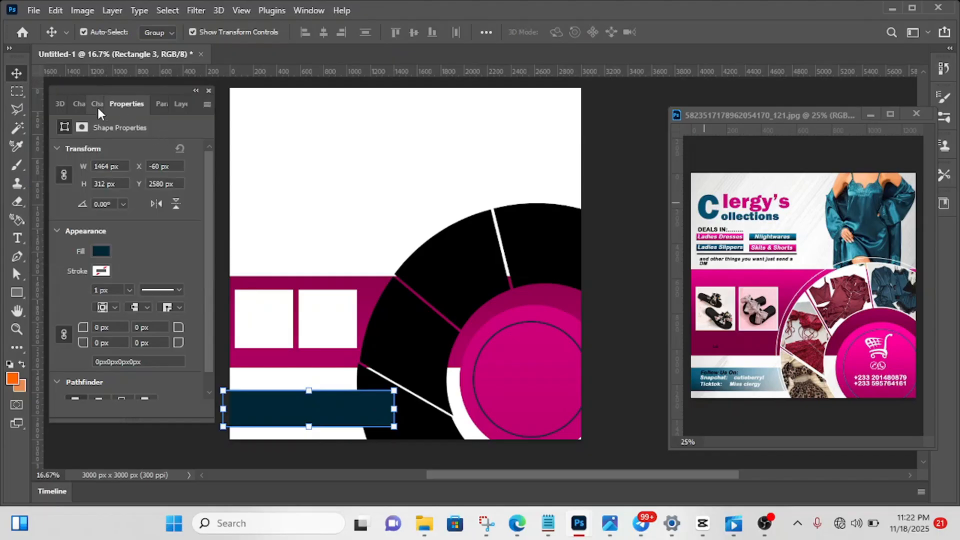
left_click(181, 104)
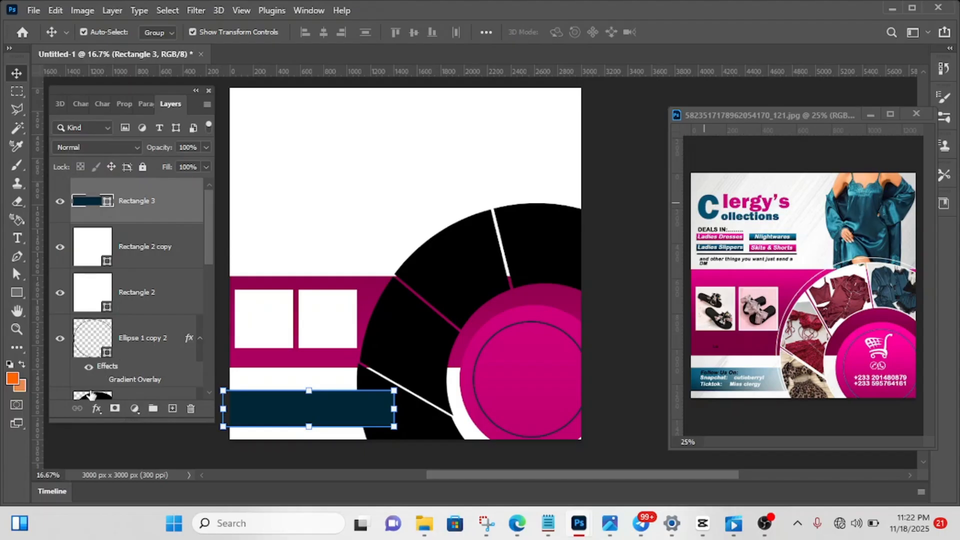
left_click(94, 409)
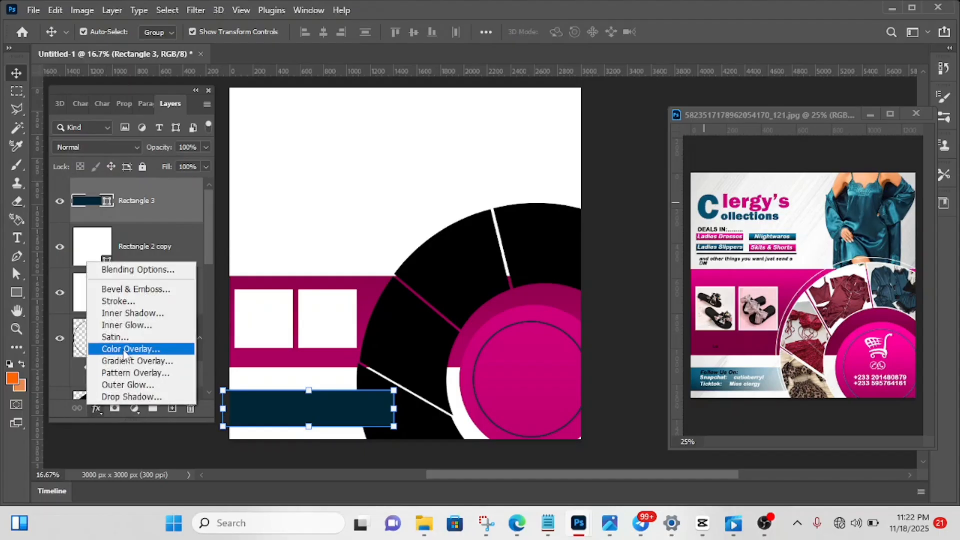
left_click(123, 362)
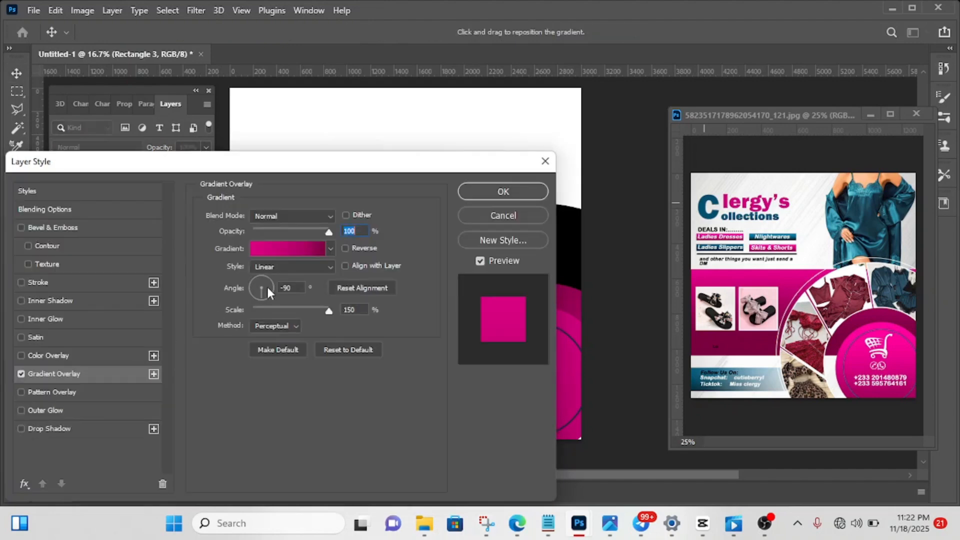
left_click(319, 250)
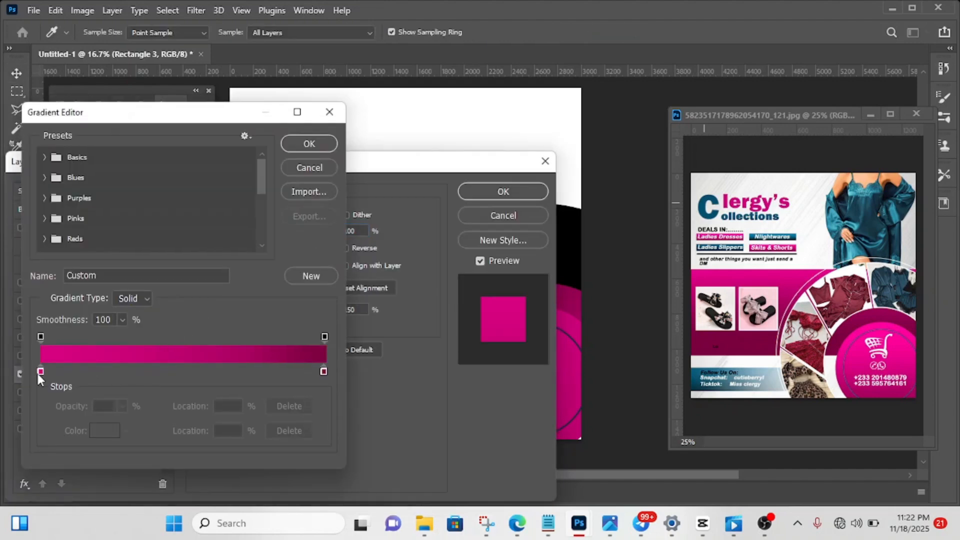
left_click(39, 372)
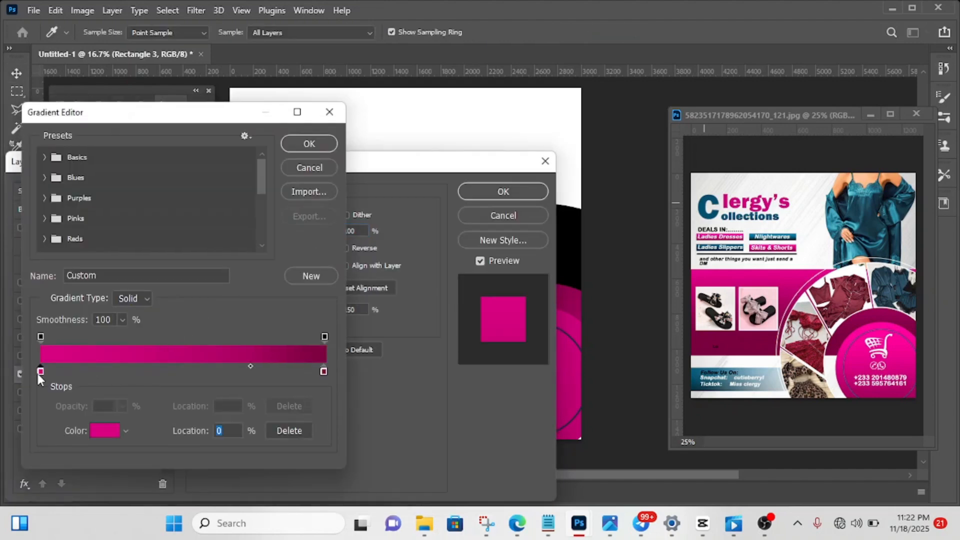
left_click(103, 435)
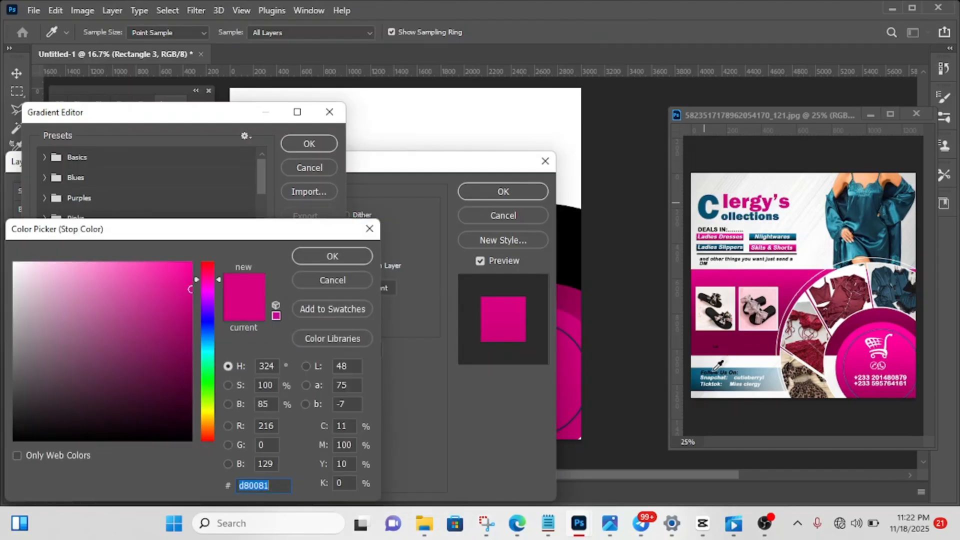
left_click(695, 388)
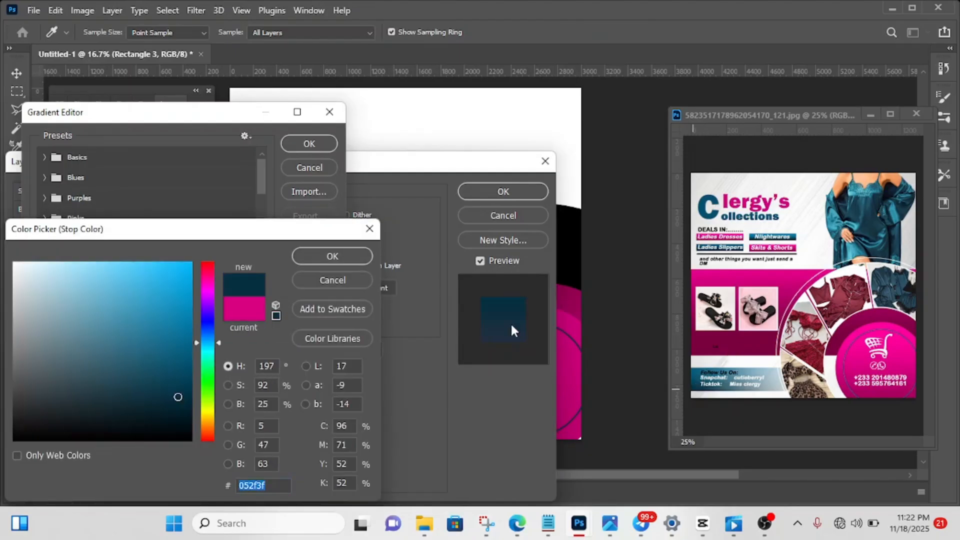
left_click(362, 254)
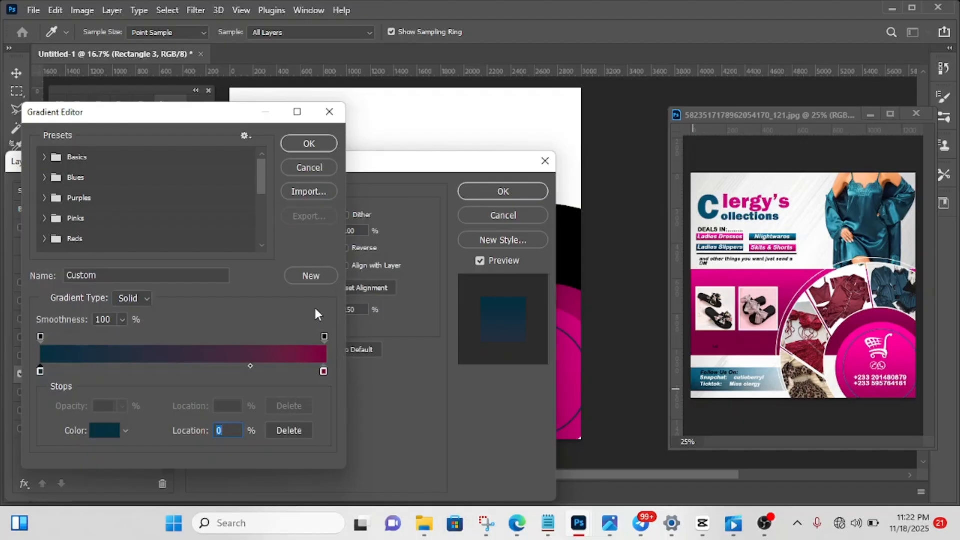
left_click(101, 430)
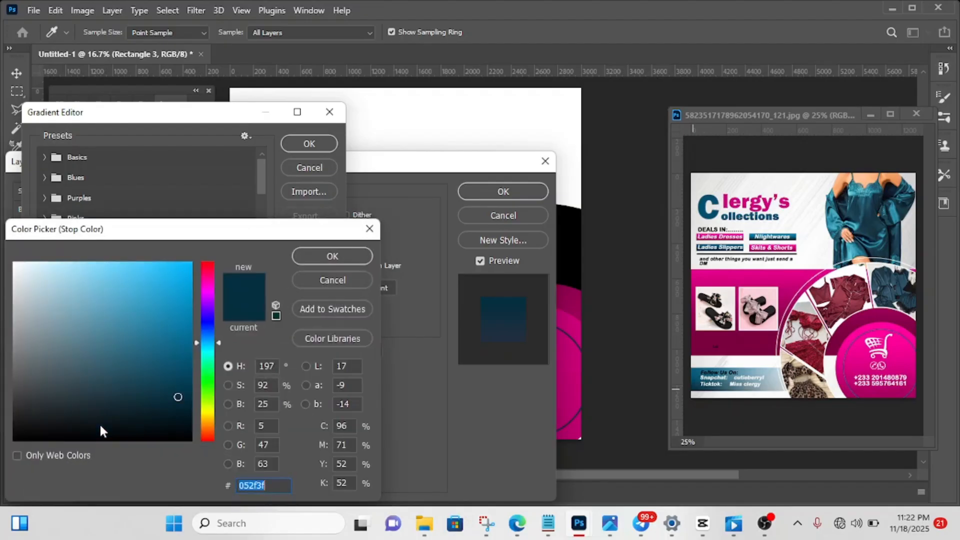
left_click(331, 257)
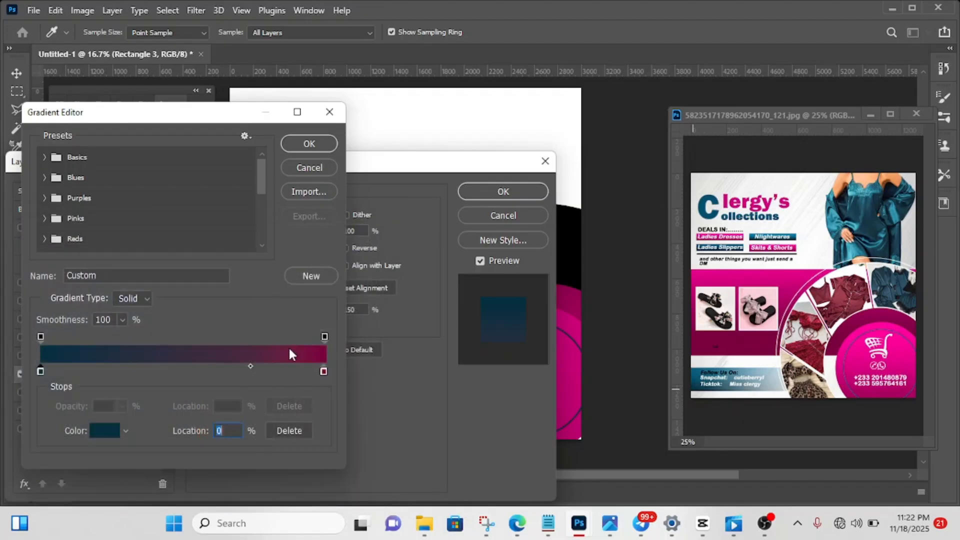
- Set the gradient's end stop to white ffffff, accept the gradient and move the layer style dialog clear of the strip
left_click(324, 371)
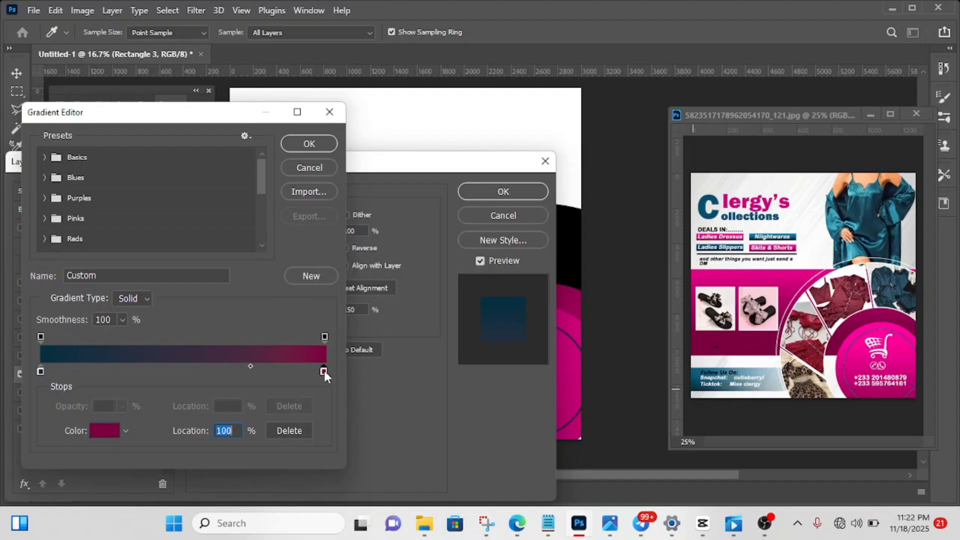
left_click(101, 431)
left_click(58, 300)
left_click_drag(2, 266, 2, 264)
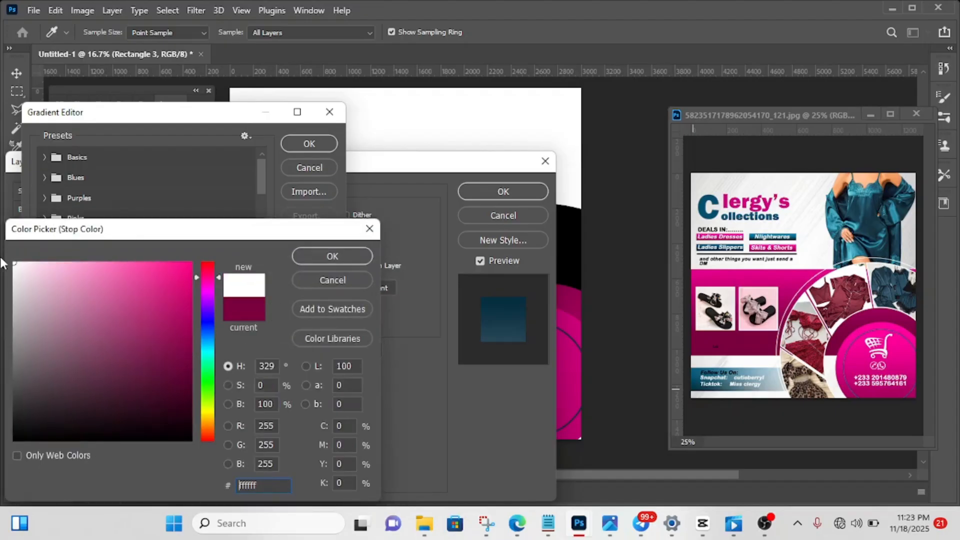
left_click(312, 255)
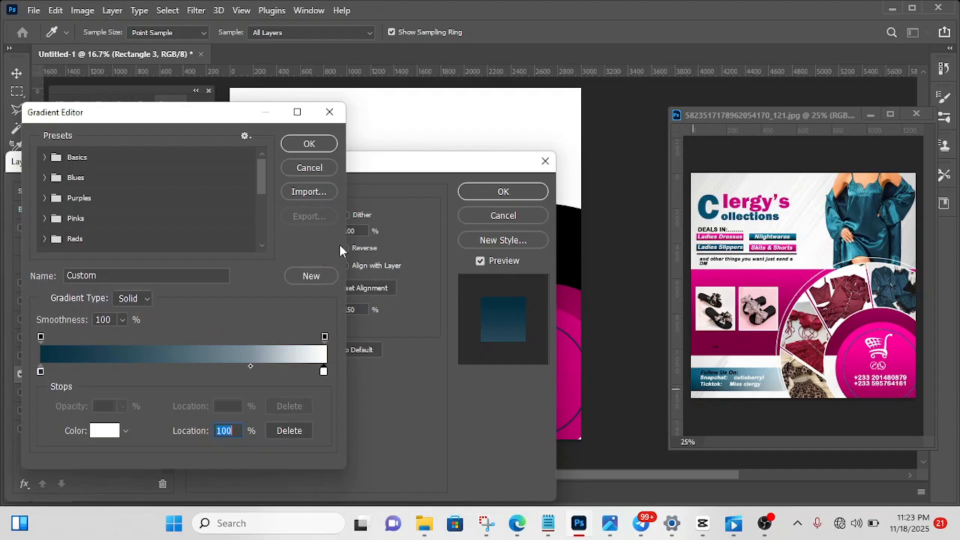
left_click(331, 144)
left_click_drag(339, 163, 746, 151)
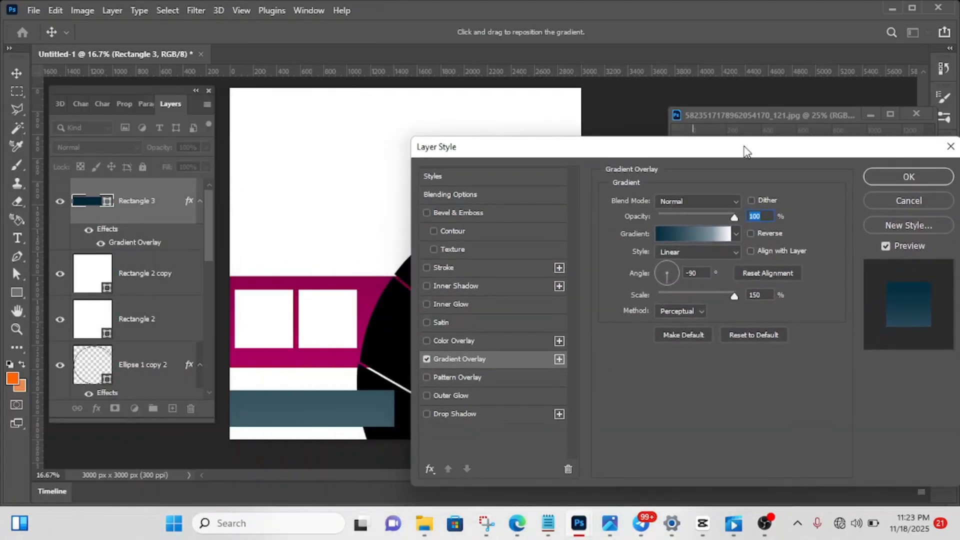
left_click(750, 233)
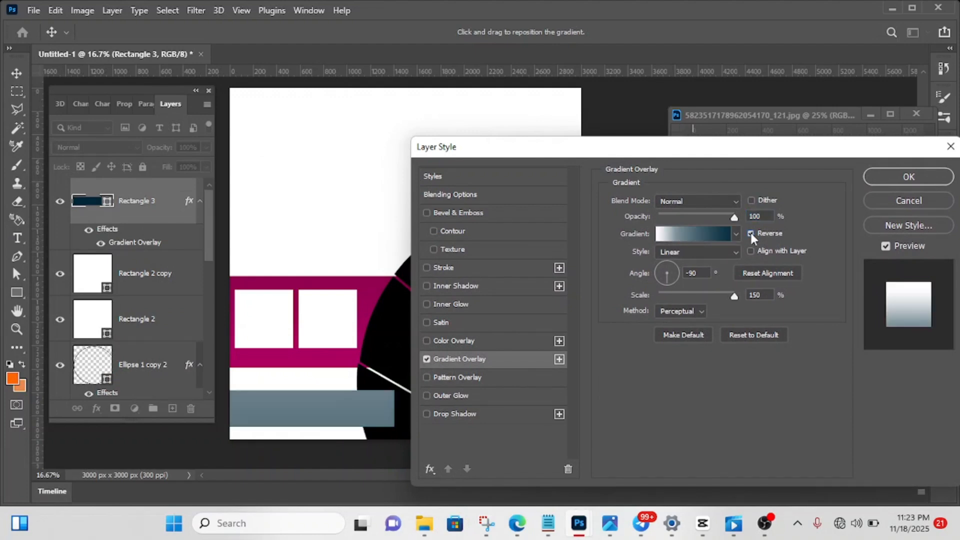
left_click(750, 233)
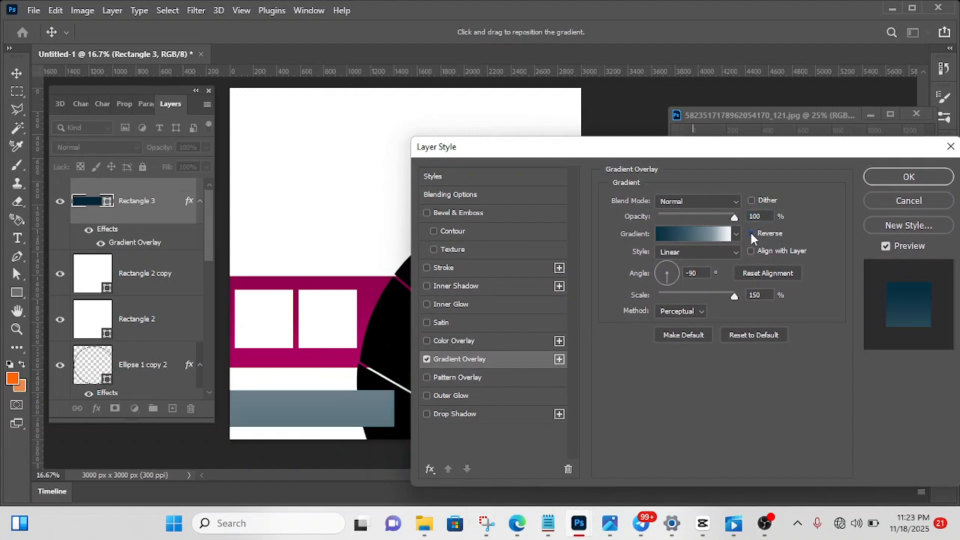
left_click(704, 235)
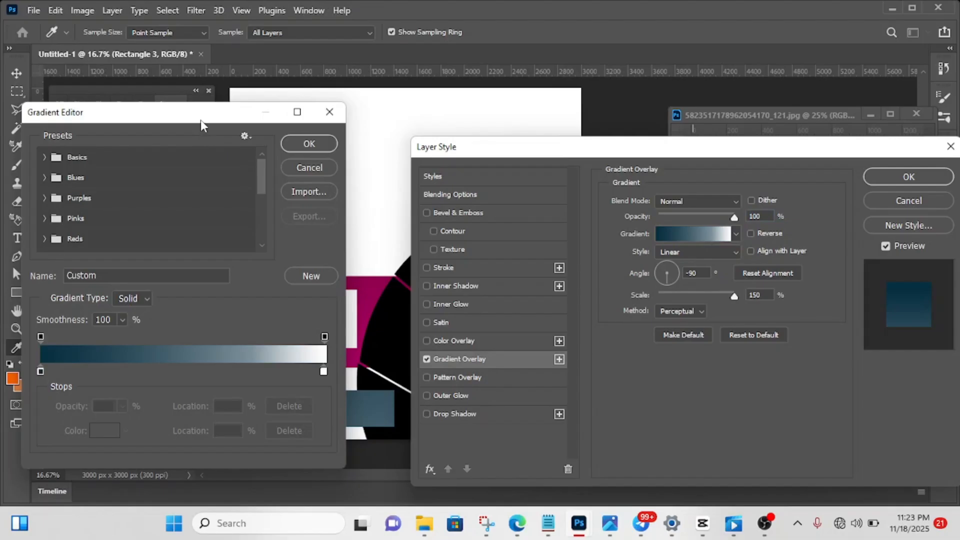
left_click(309, 144)
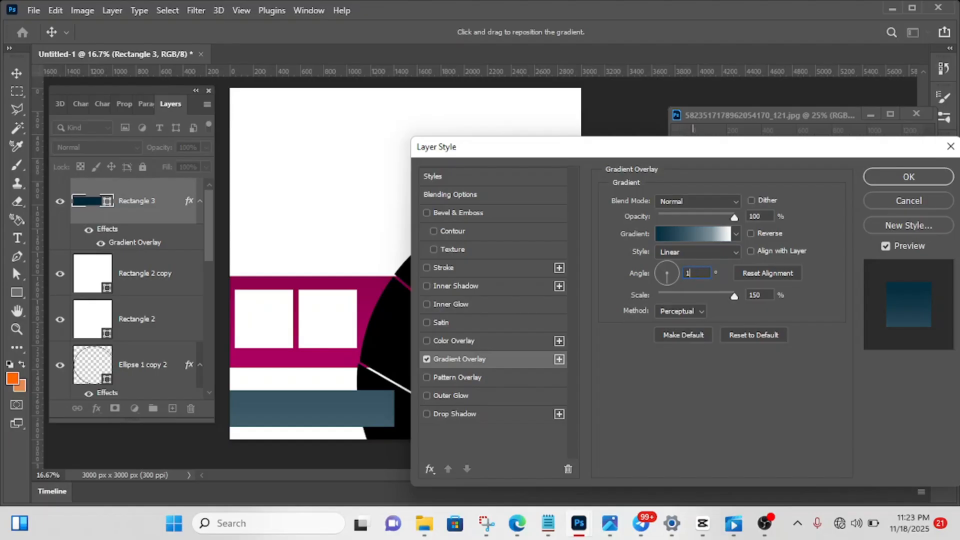
- Set the gradient overlay's angle to 180° and apply it to the strip
type("80")
key("Return")
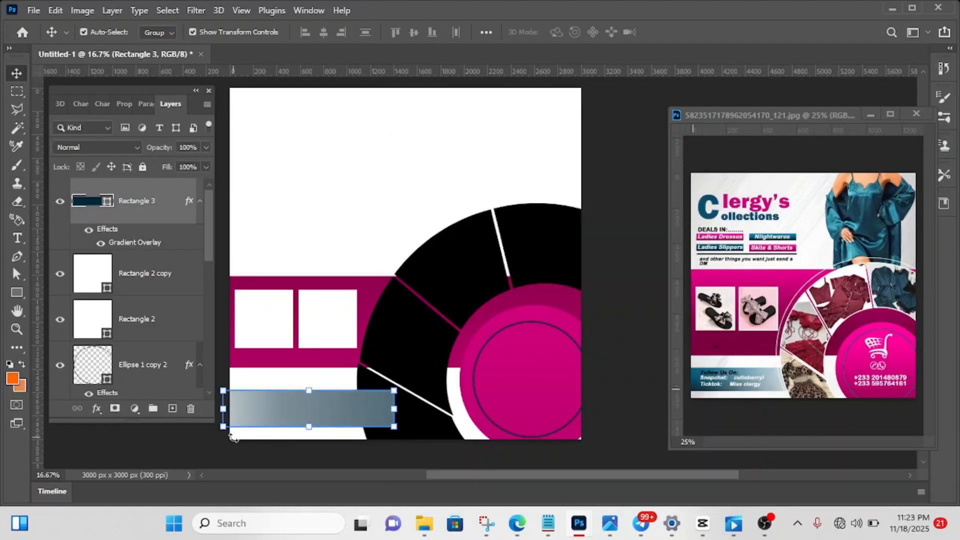
- Reverse the strip's gradient overlay and shift it horizontally toward the ring so the dark teal extends farther in from the canvas edge
left_click(96, 412)
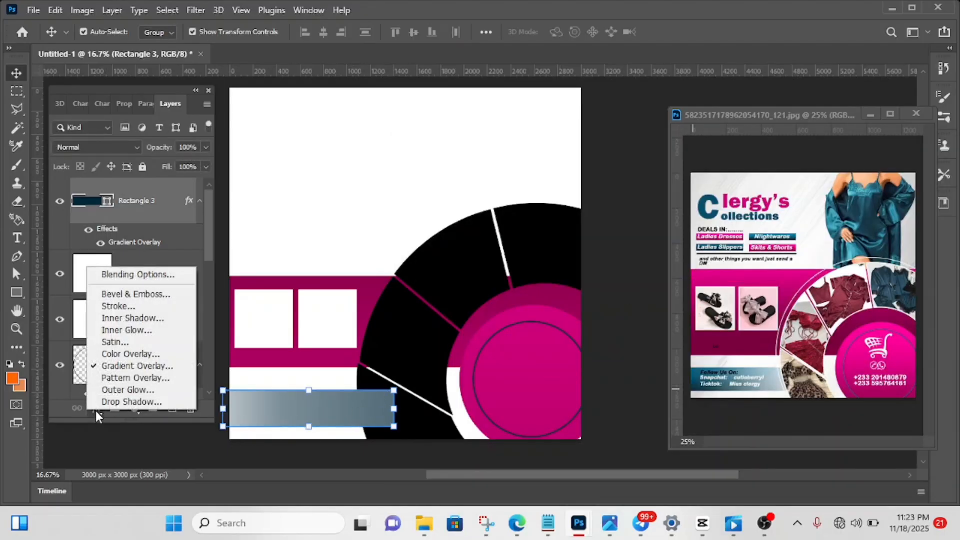
left_click(116, 366)
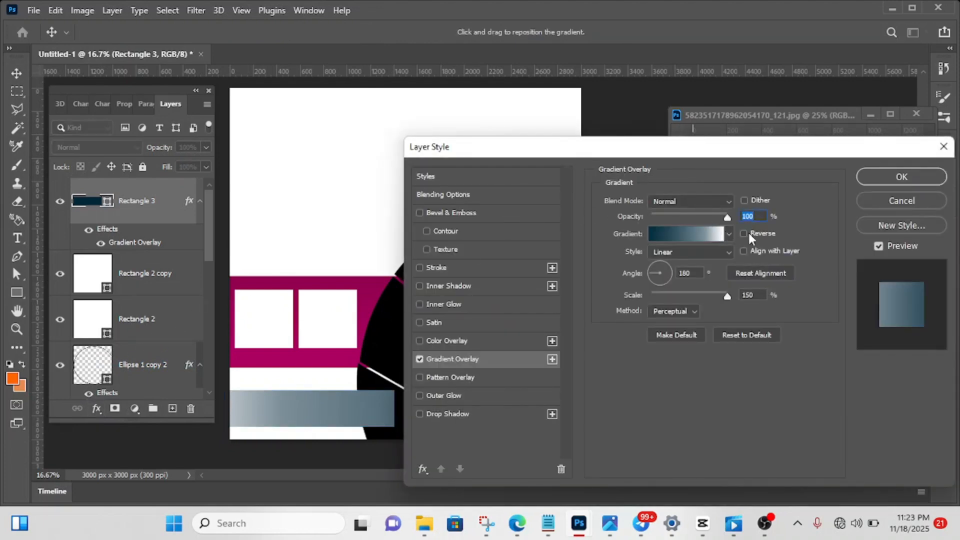
left_click(744, 233)
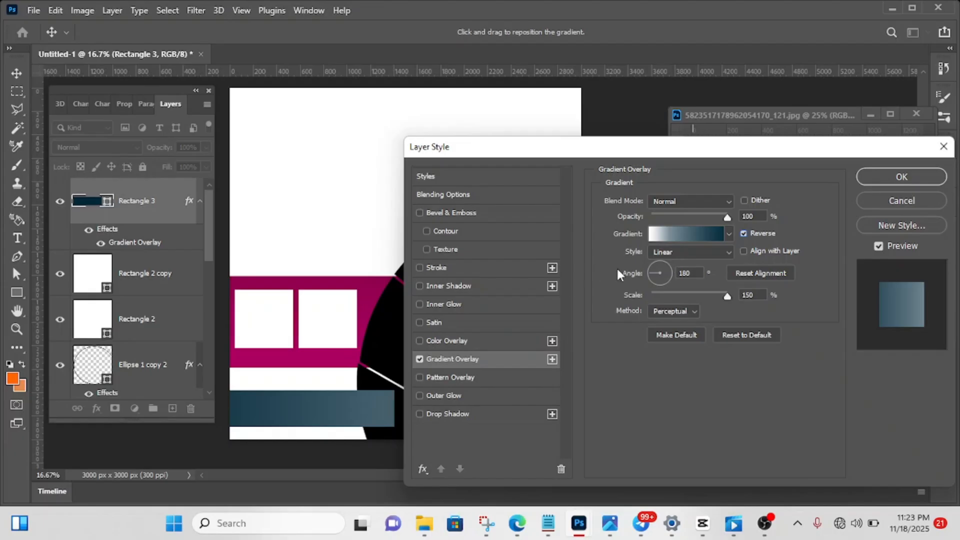
left_click_drag(256, 419, 343, 418)
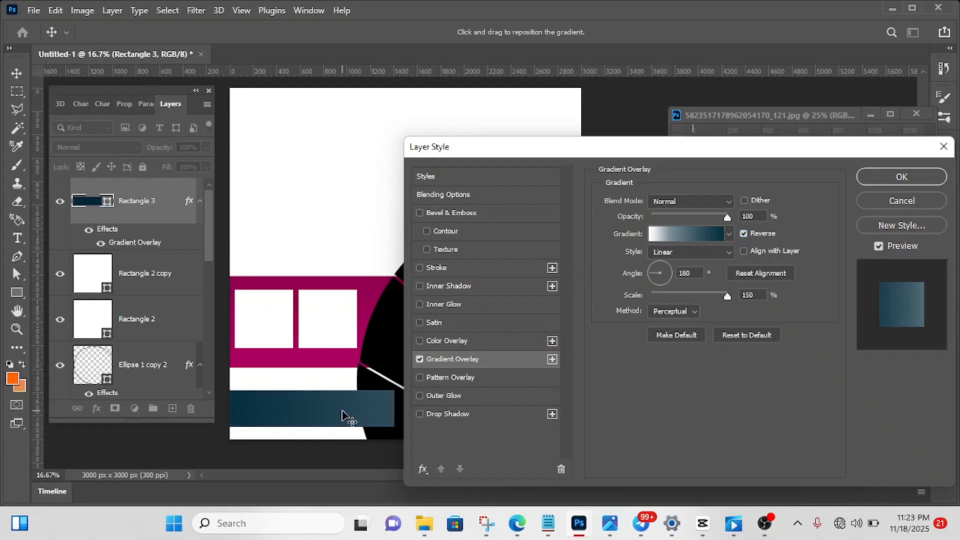
left_click(884, 177)
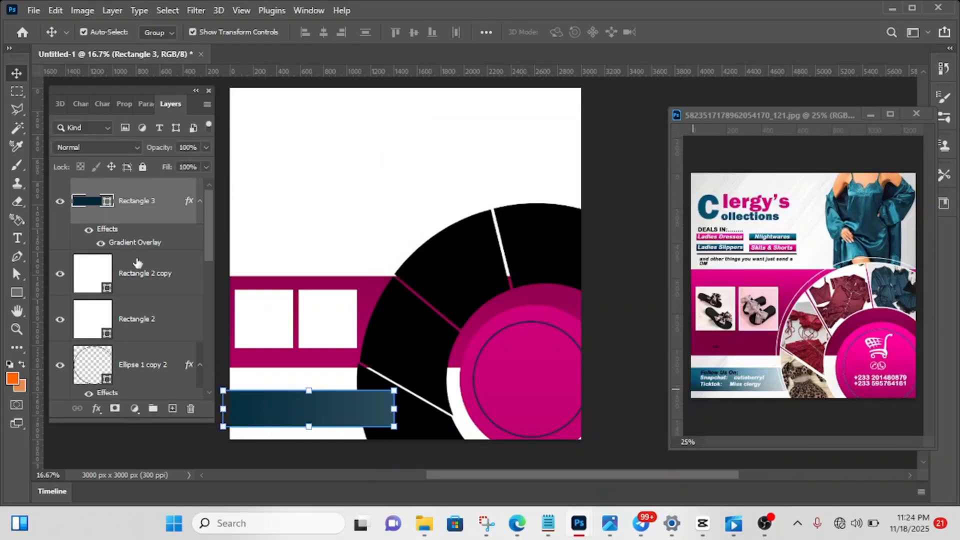
- Move the strip's Rectangle 3 layer beneath Ellipse 1 copy and above Rectangle 1, and deselect it
left_click_drag(144, 202, 133, 306)
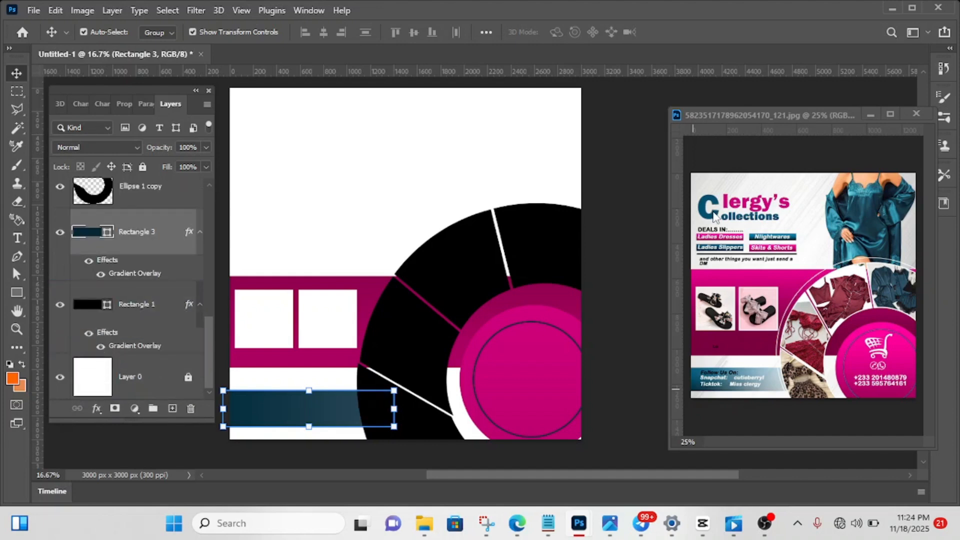
left_click(617, 180)
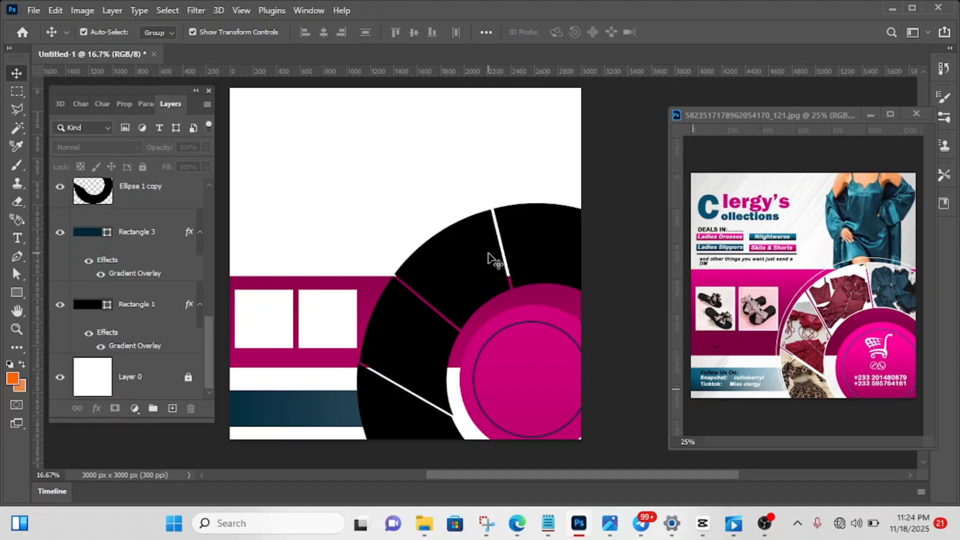
- Select the ring's Layer 1 section and place the red satin nightwear photo dd918819bcdfc26bccbea317083e72ed from the Downloads folder into the flyer above it
left_click(545, 245)
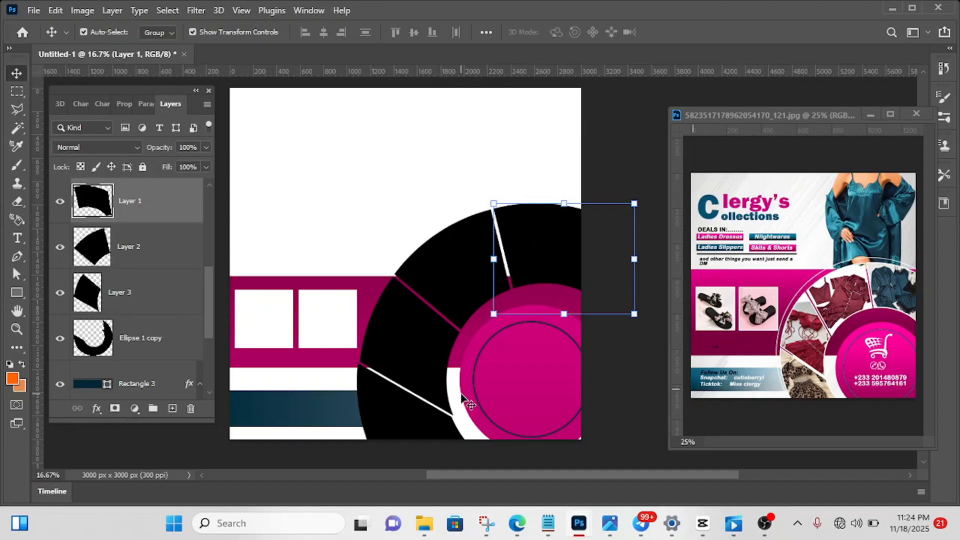
mouse_move(426, 522)
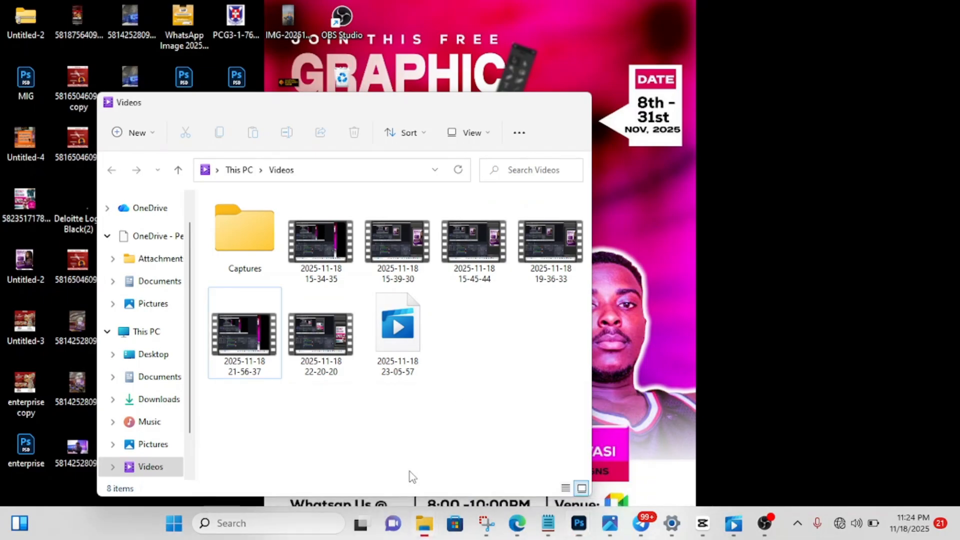
left_click(409, 475)
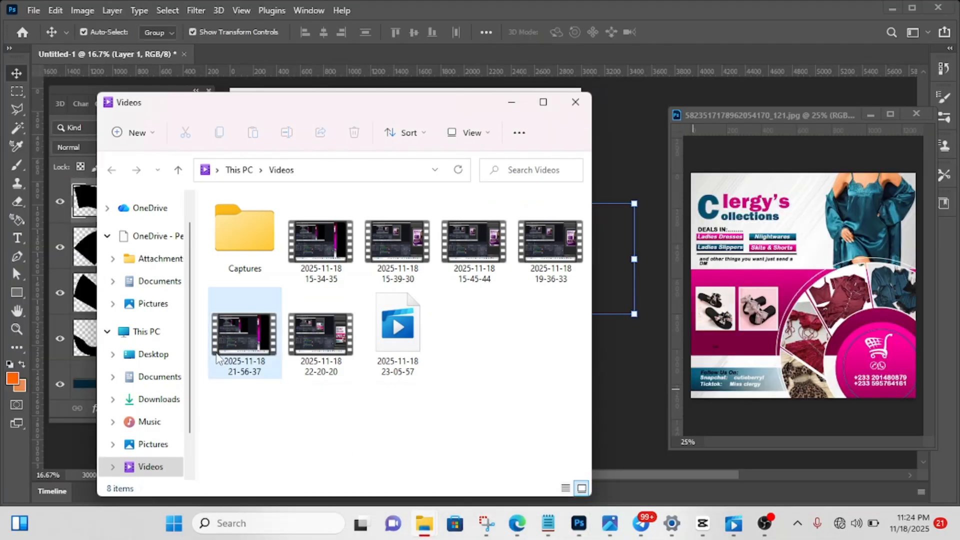
left_click(161, 403)
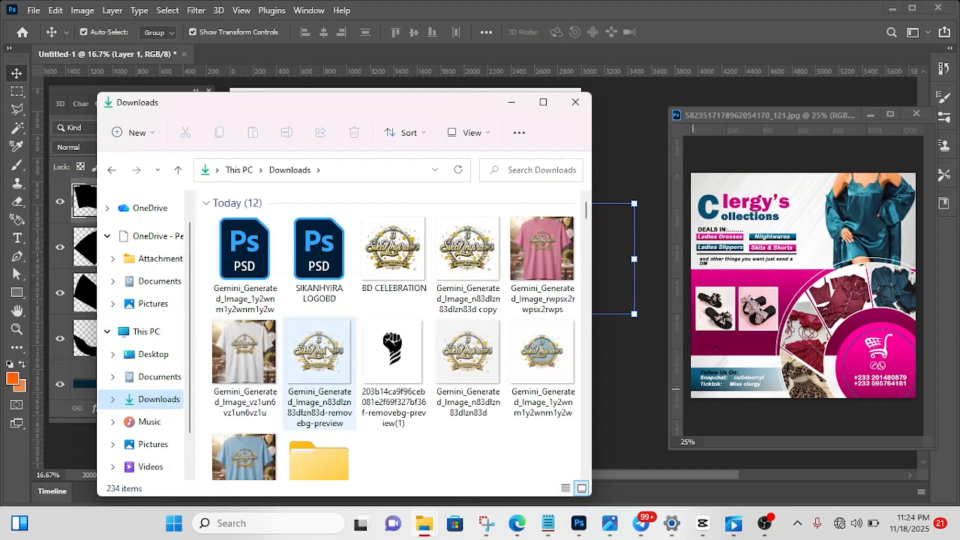
scroll(363, 345, "down", 3)
scroll(359, 341, "down", 15)
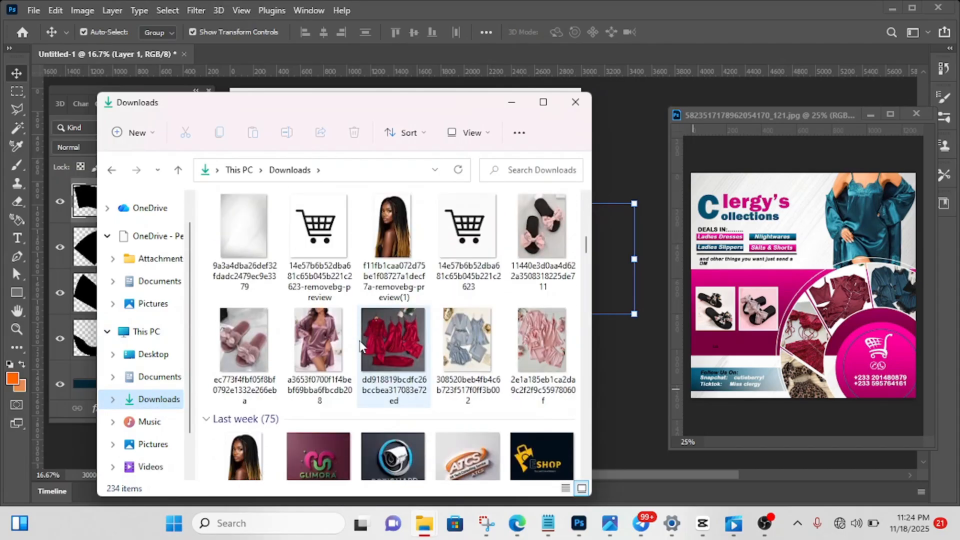
scroll(359, 341, "up", 10)
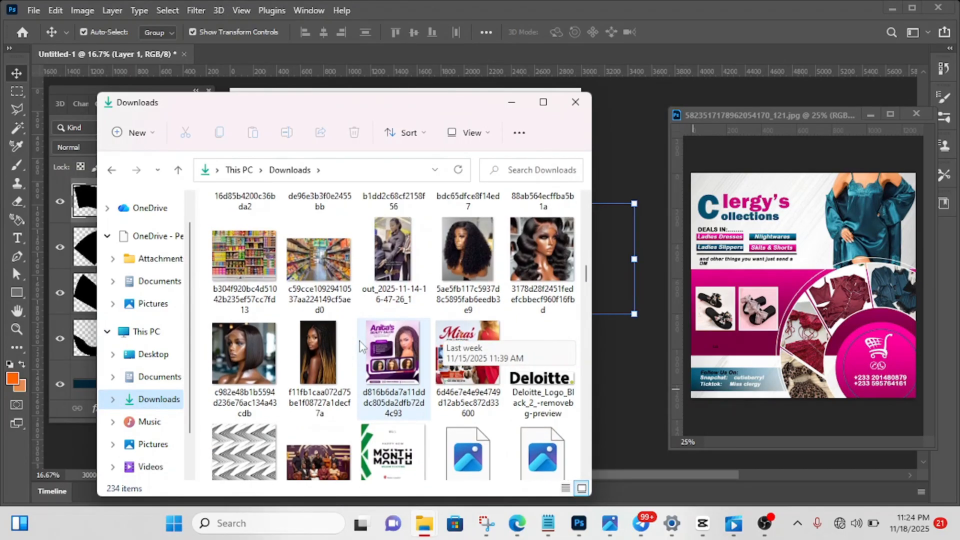
scroll(360, 345, "down", 1)
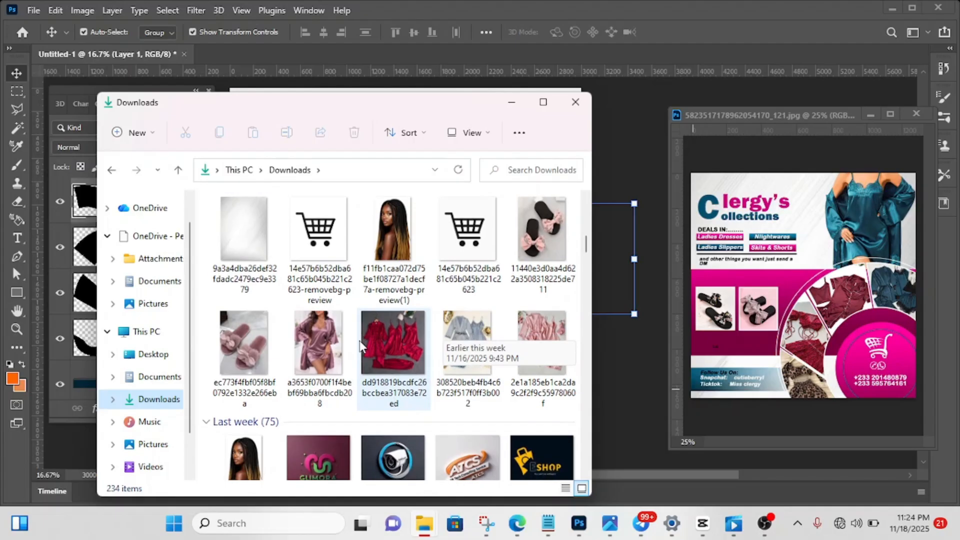
scroll(360, 344, "up", 1)
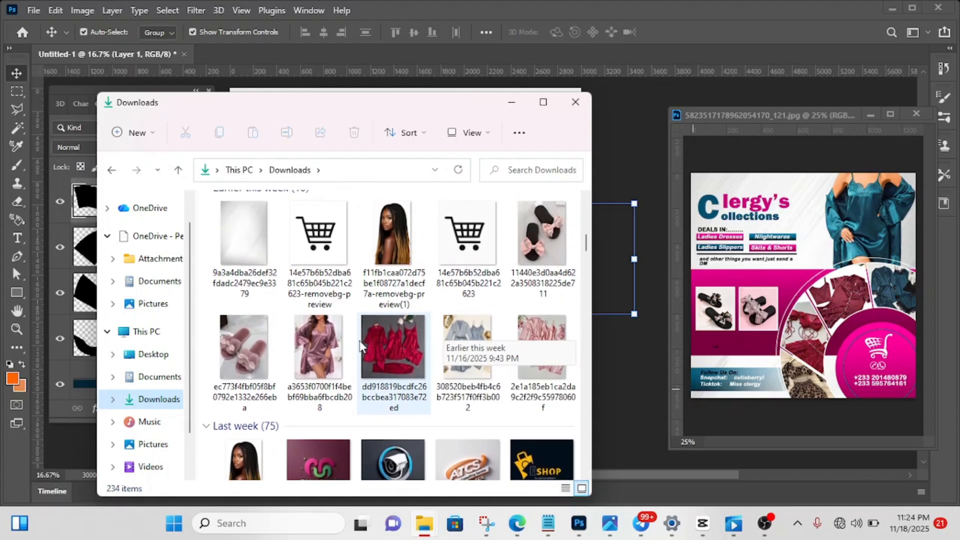
left_click_drag(391, 331, 610, 189)
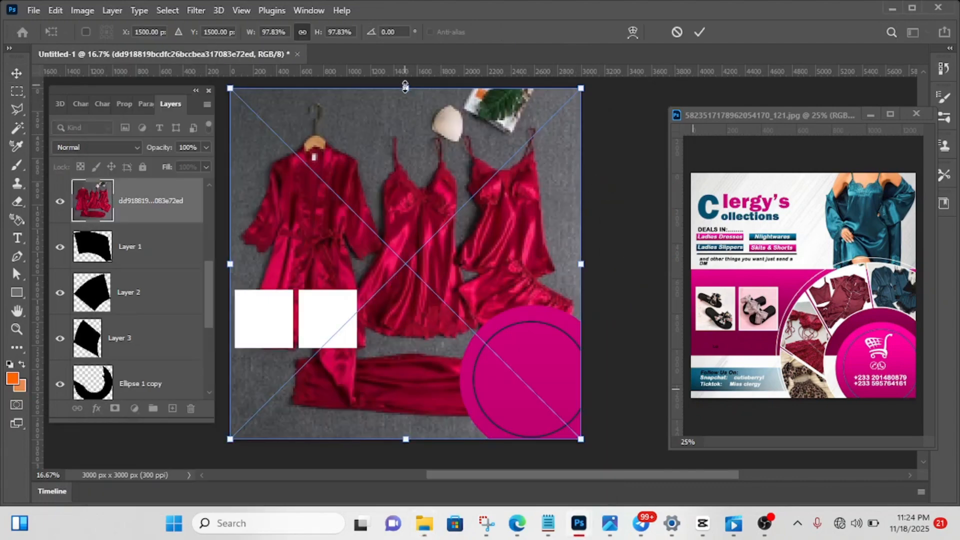
- Scale the placed red nightwear photo to about 41.67%, move it over the ring's Layer 1 section at the canvas's right edge, and commit the placement
left_click_drag(405, 87, 405, 290)
left_click_drag(395, 354, 532, 234)
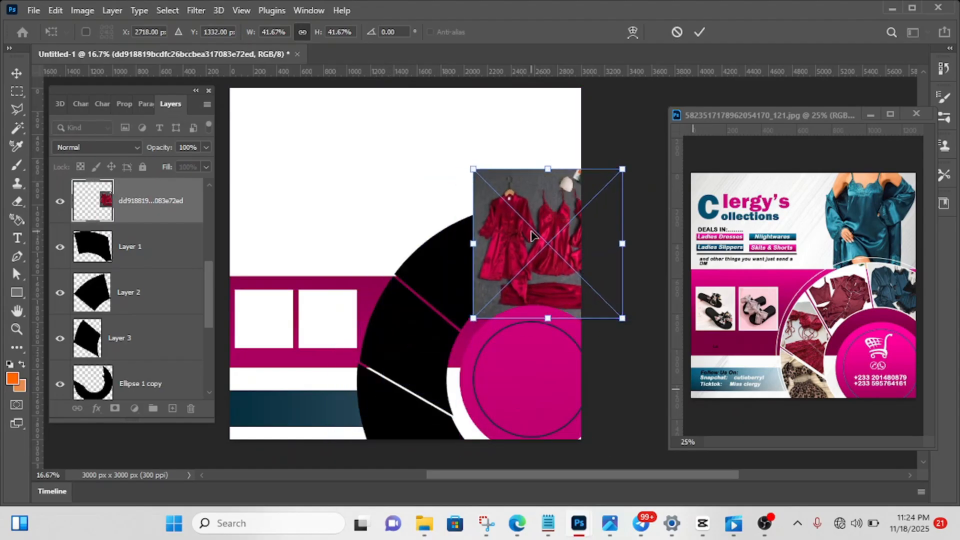
left_click(699, 33)
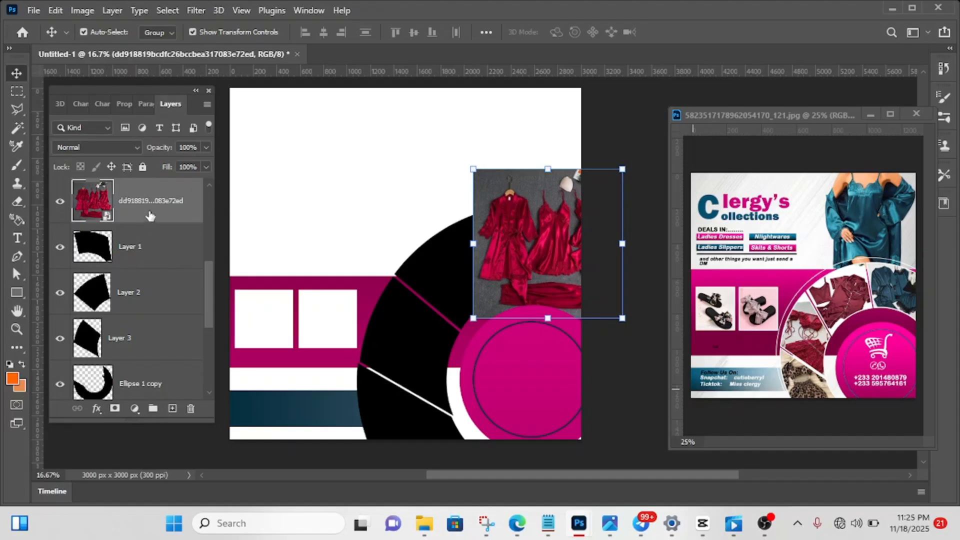
- Clip the red nightwear photo to the ring's Layer 1 section with a clipping mask
right_click(150, 215)
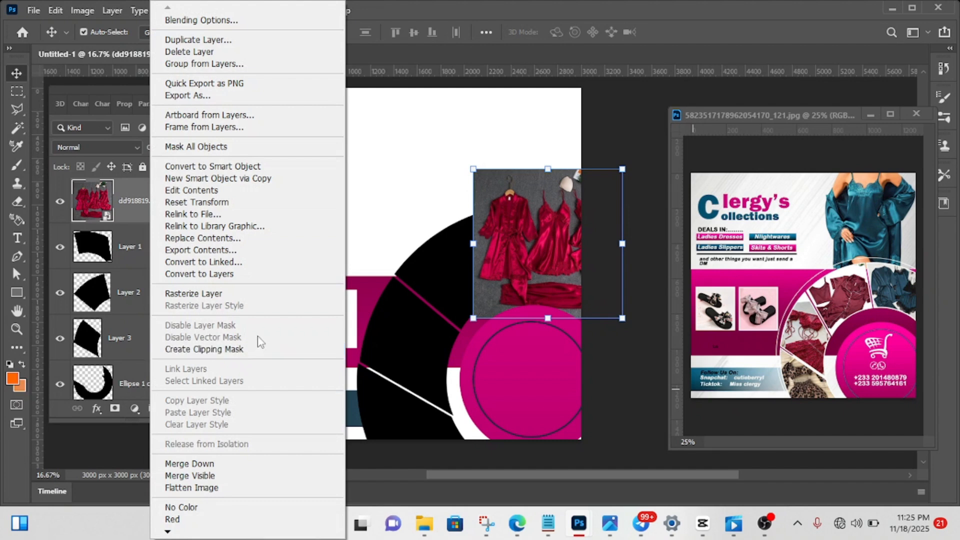
left_click(389, 214)
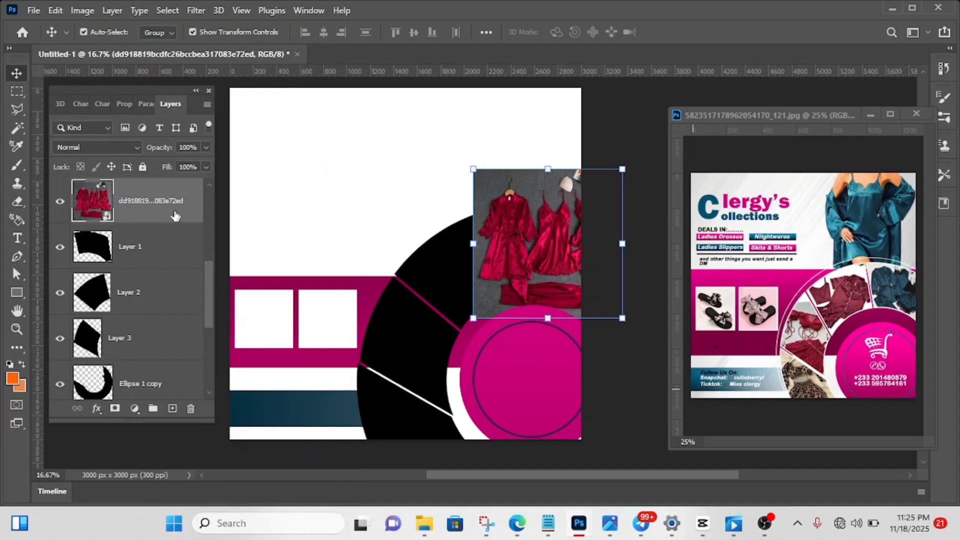
left_click(148, 252)
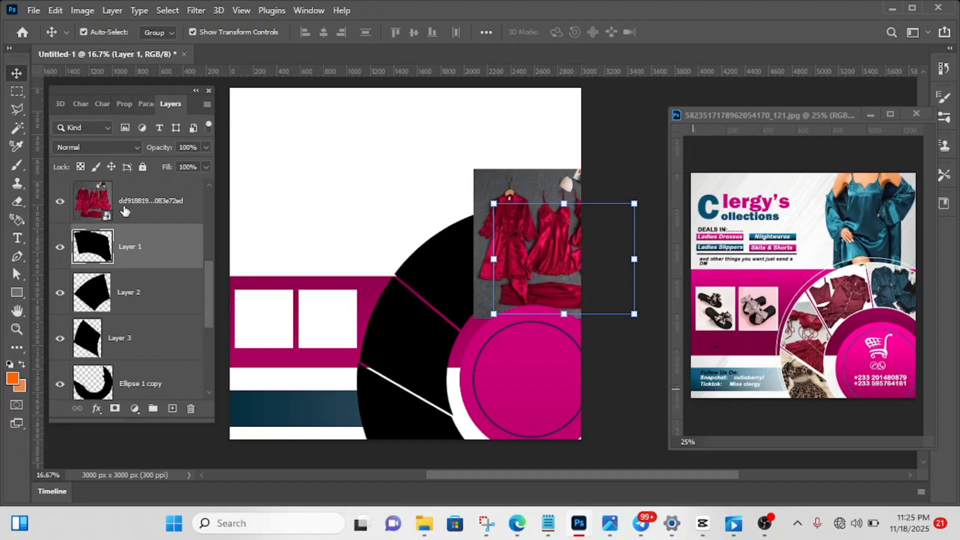
left_click(150, 210)
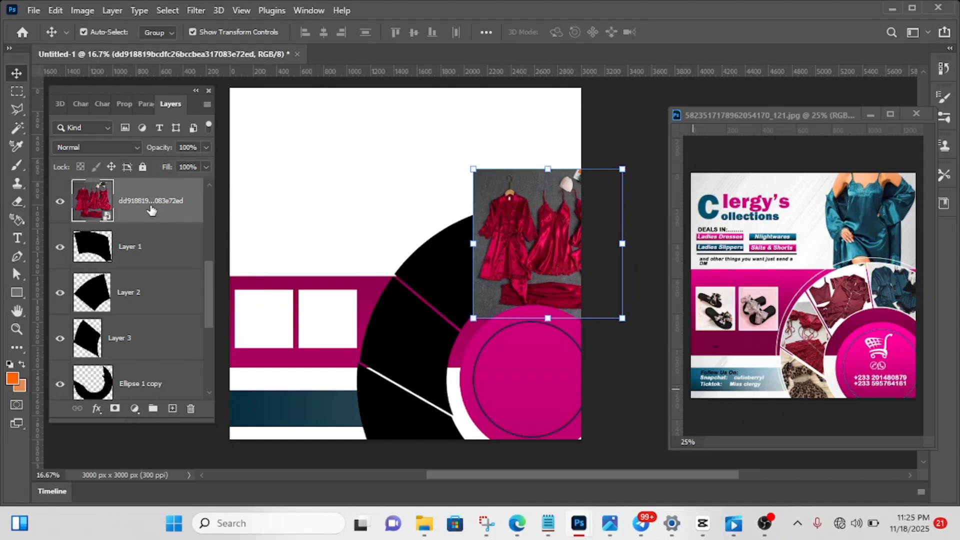
right_click(151, 210)
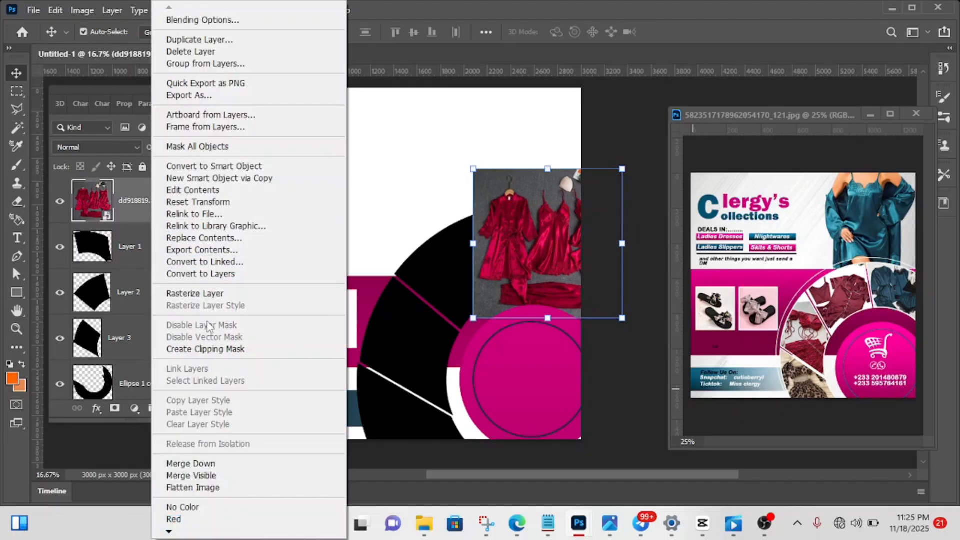
left_click(208, 350)
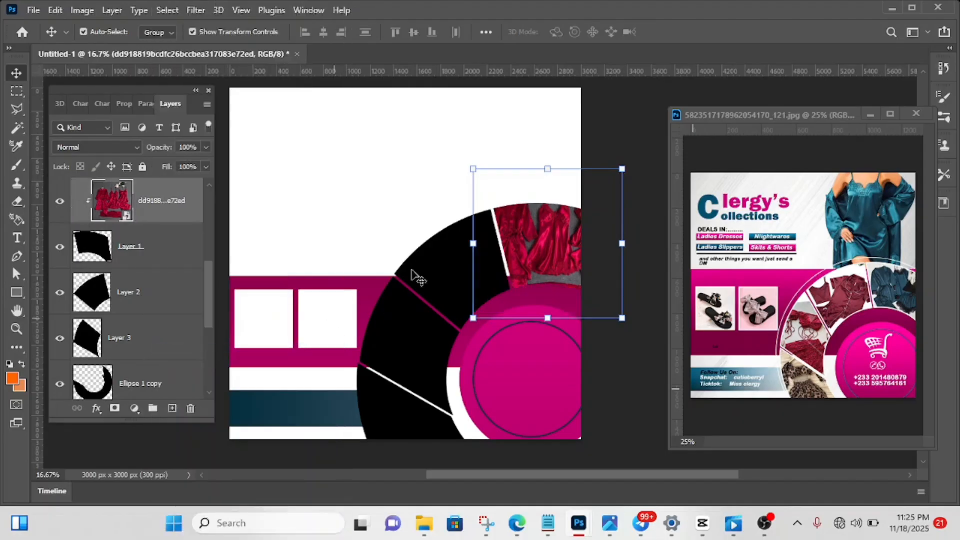
- Scale the clipped red nightwear photo to about 32.18%, center its garments within the Layer 1 section, commit and deselect it
left_click_drag(548, 165, 548, 195)
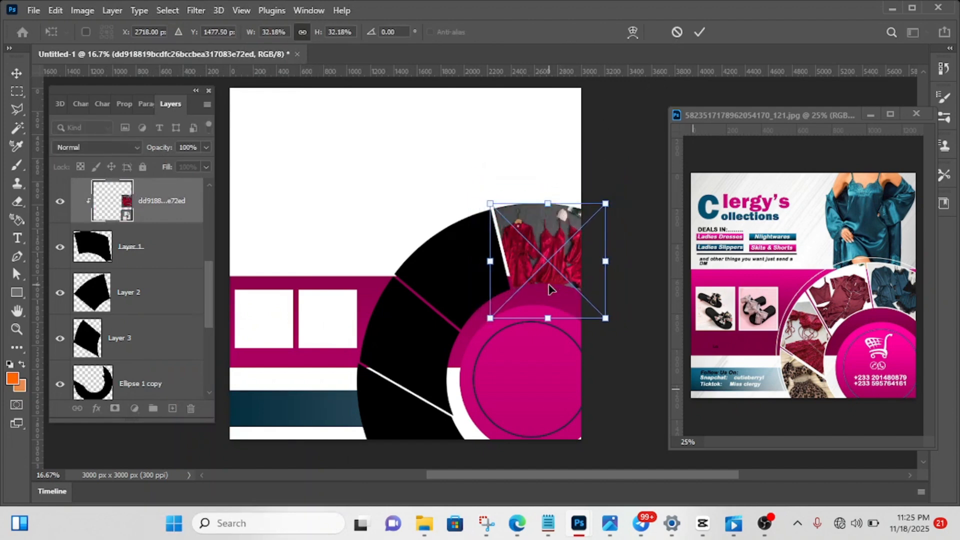
left_click_drag(551, 266, 547, 254)
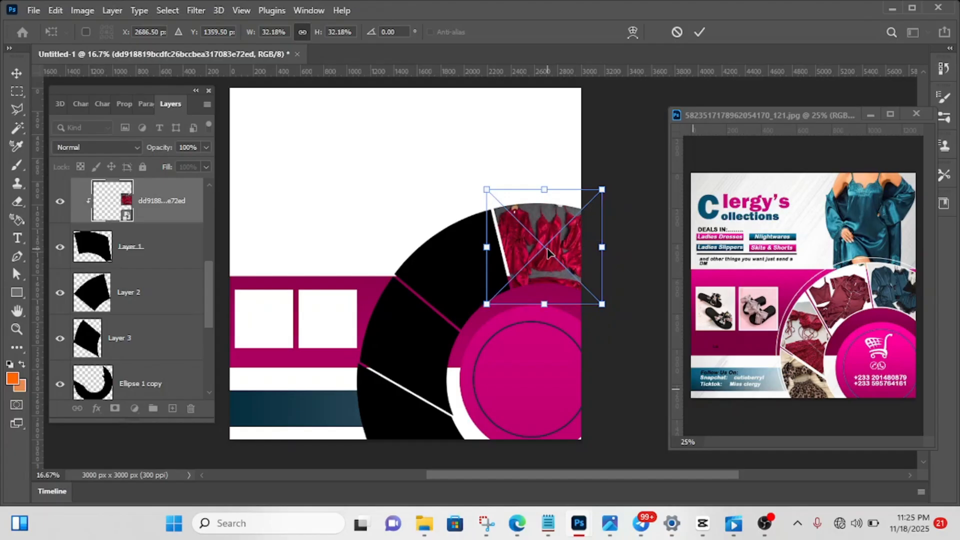
left_click(700, 32)
left_click(615, 148)
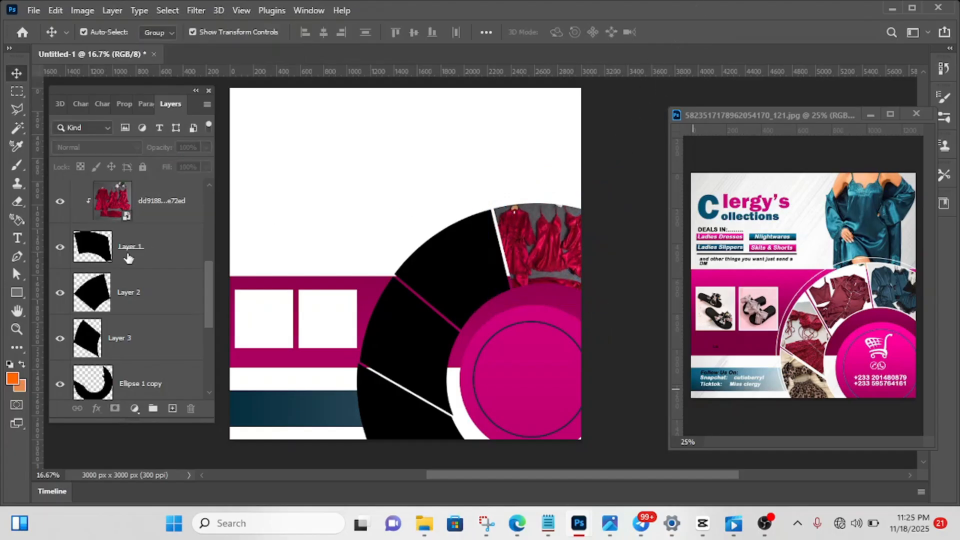
- Select the ring's Layer 2 section and place the blue nightwear photo 308520beb4fb4c6b723f517f0ff3b002 from the Downloads folder above it
left_click(477, 287)
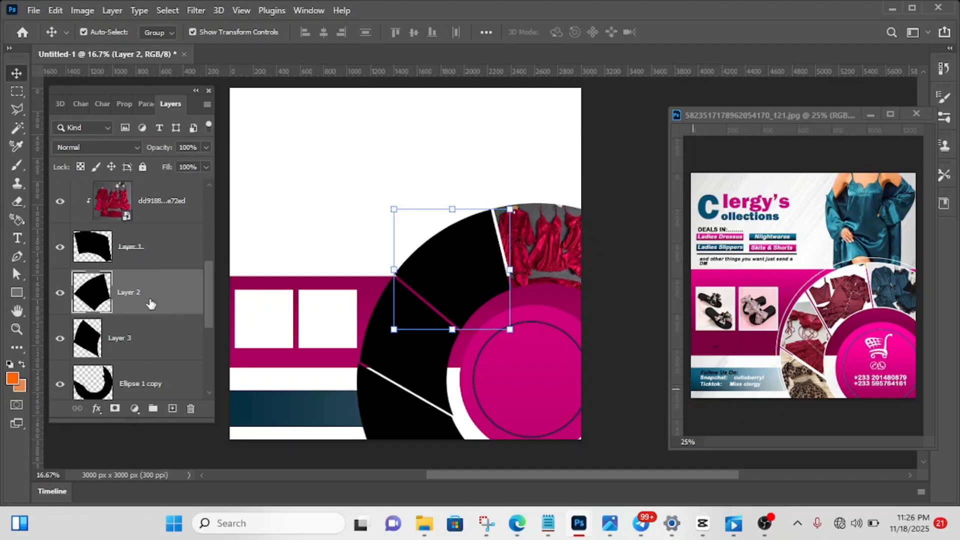
mouse_move(424, 521)
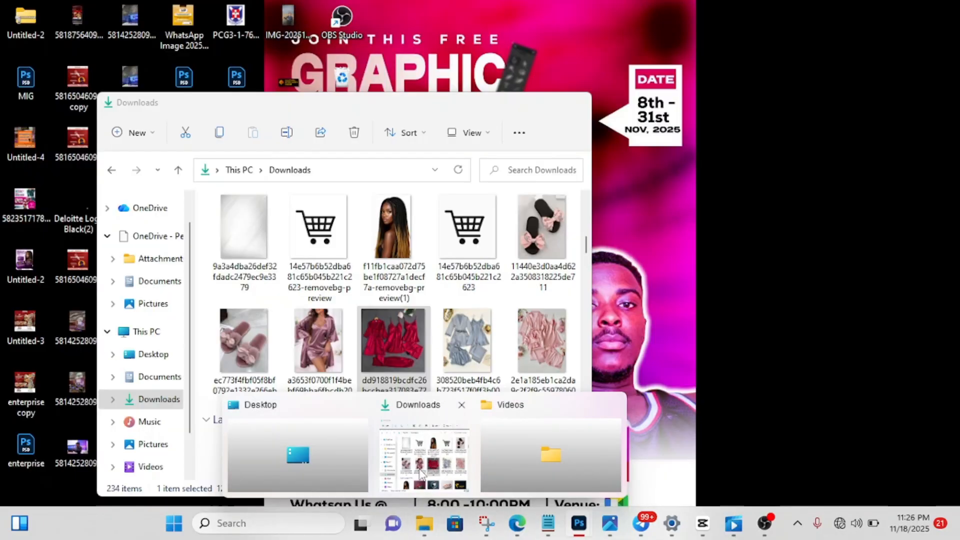
left_click(422, 474)
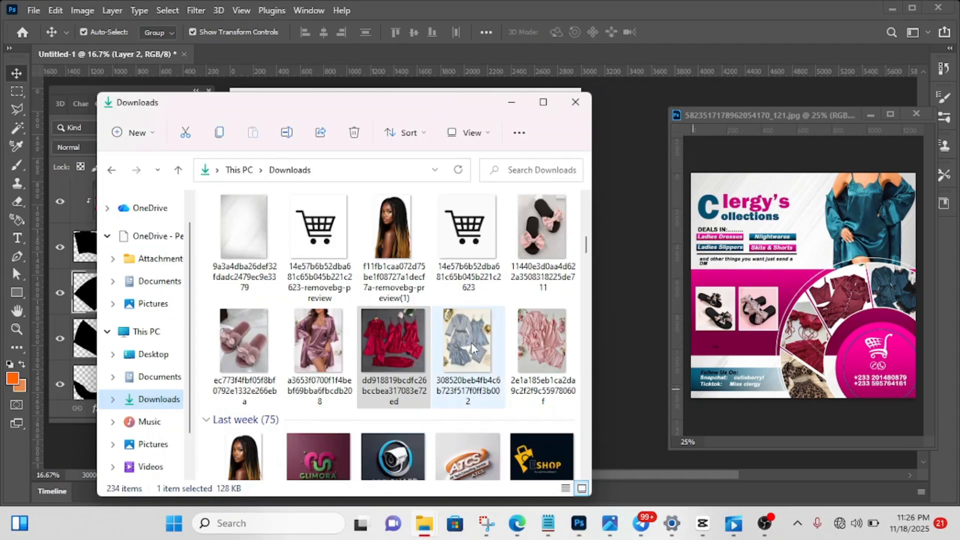
left_click_drag(470, 336, 628, 178)
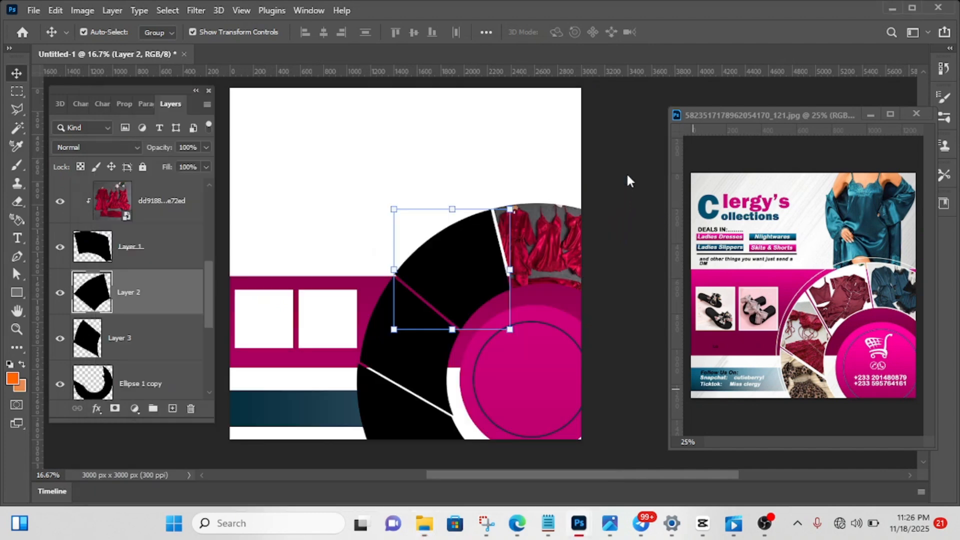
- Scale the placed blue nightwear photo to about 40.95%, move it over the ring's Layer 2 section, and commit the placement
left_click_drag(383, 209, 453, 235)
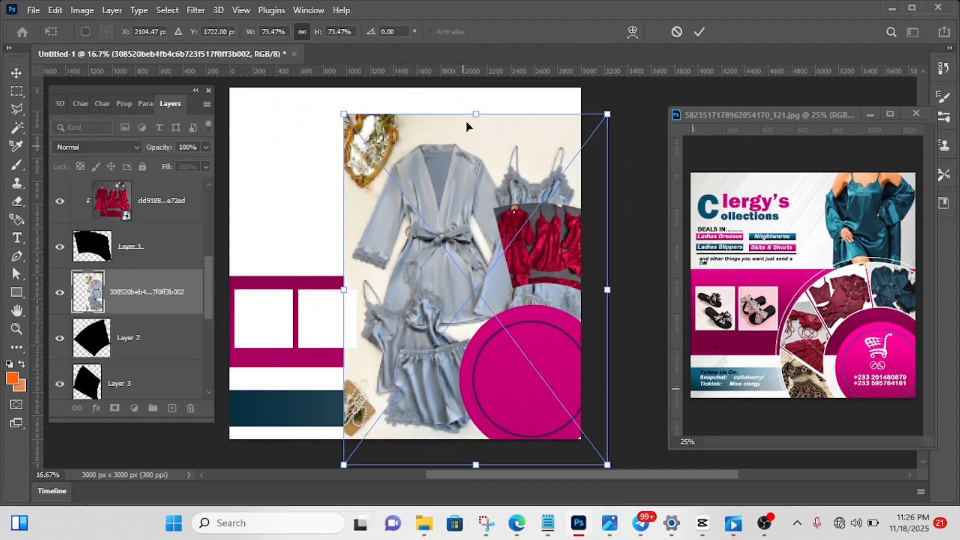
left_click_drag(471, 109, 418, 265)
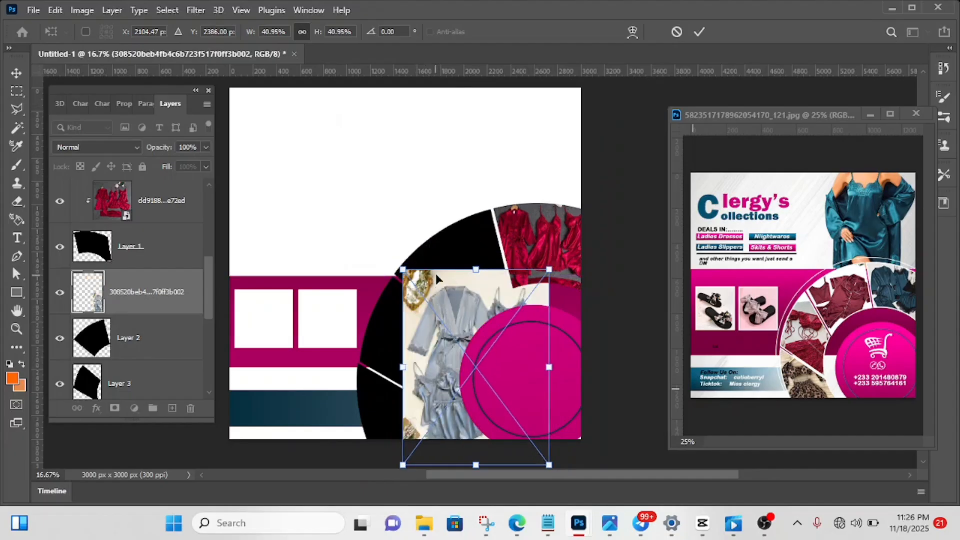
left_click_drag(445, 302, 434, 231)
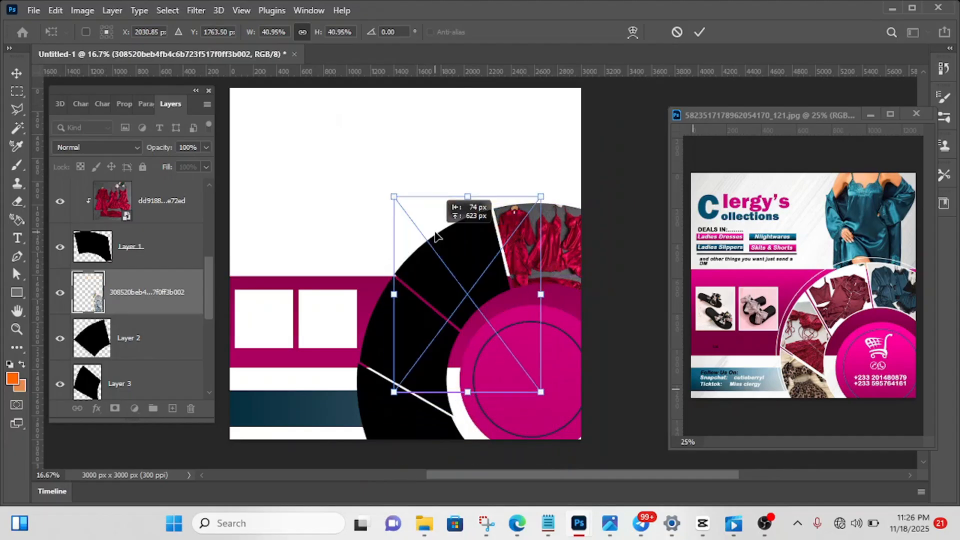
left_click(699, 32)
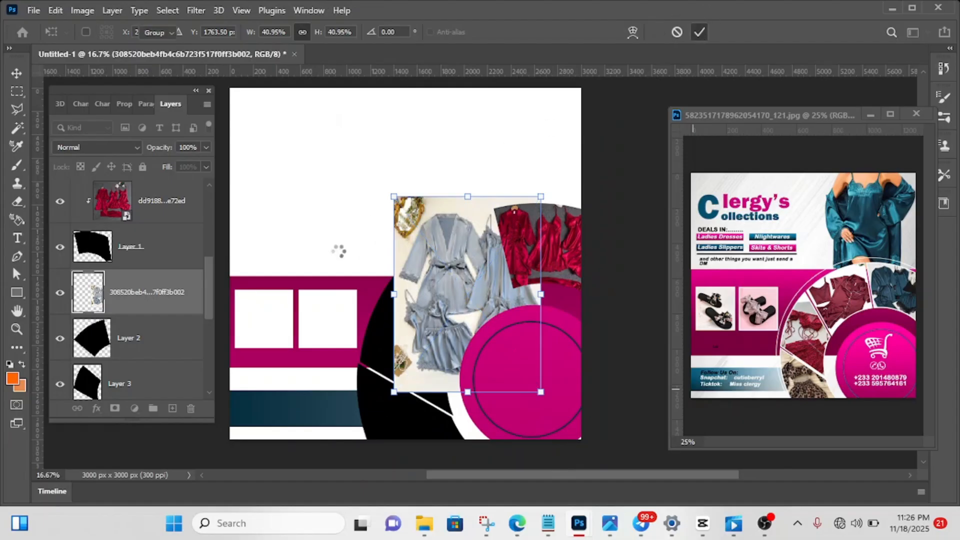
- Clip the blue nightwear photo to Layer 2 and fit it inside the section at about 35.77% scale and -28.71° rotation
right_click(133, 296)
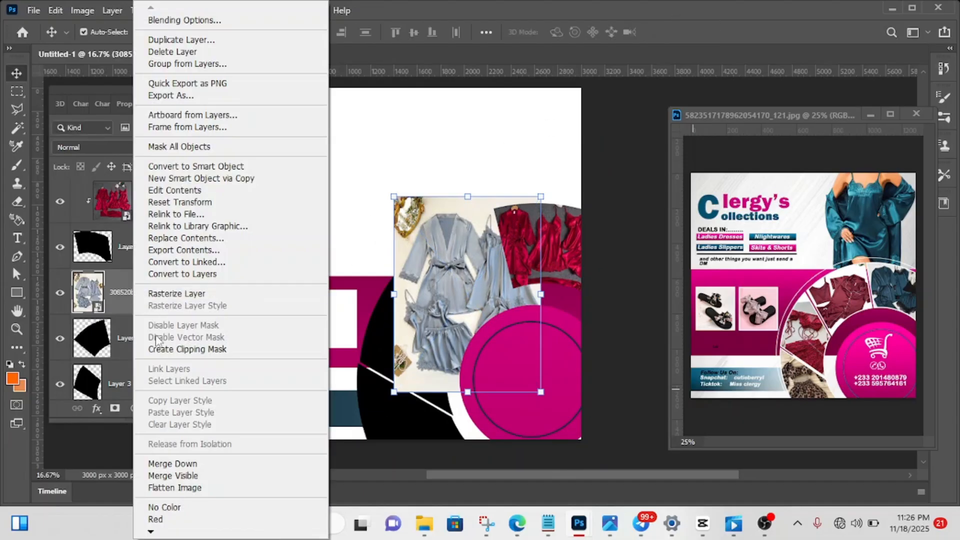
left_click(168, 349)
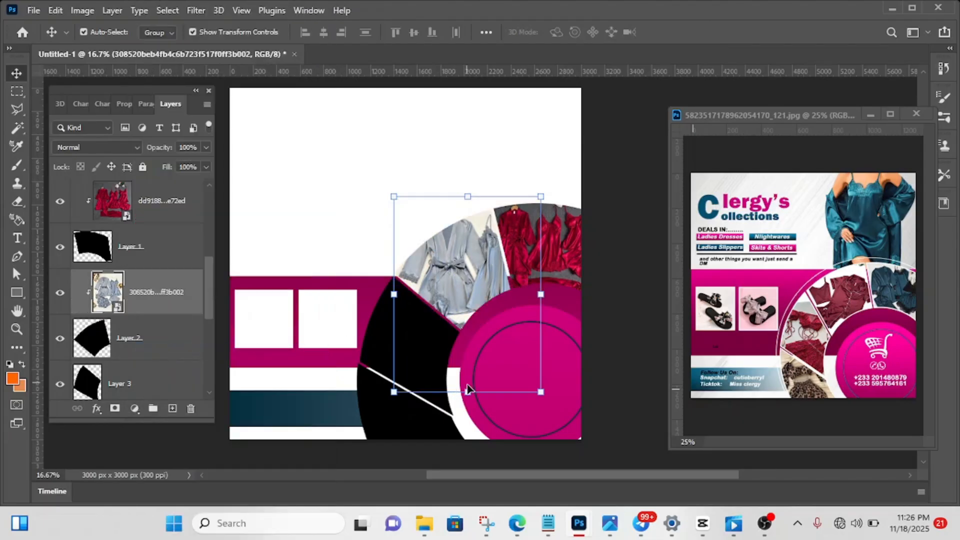
left_click_drag(467, 392, 465, 361)
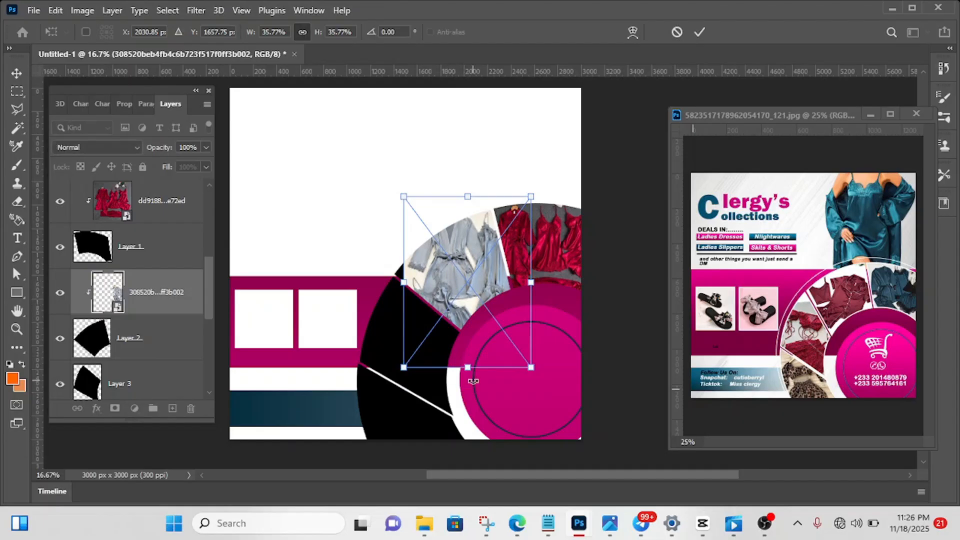
left_click_drag(473, 382, 513, 355)
left_click_drag(442, 262, 452, 275)
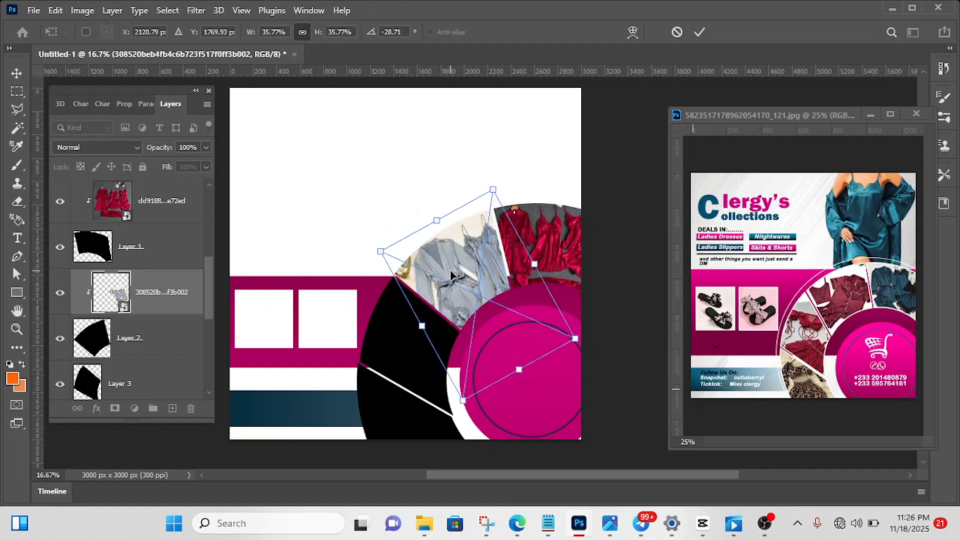
left_click(698, 33)
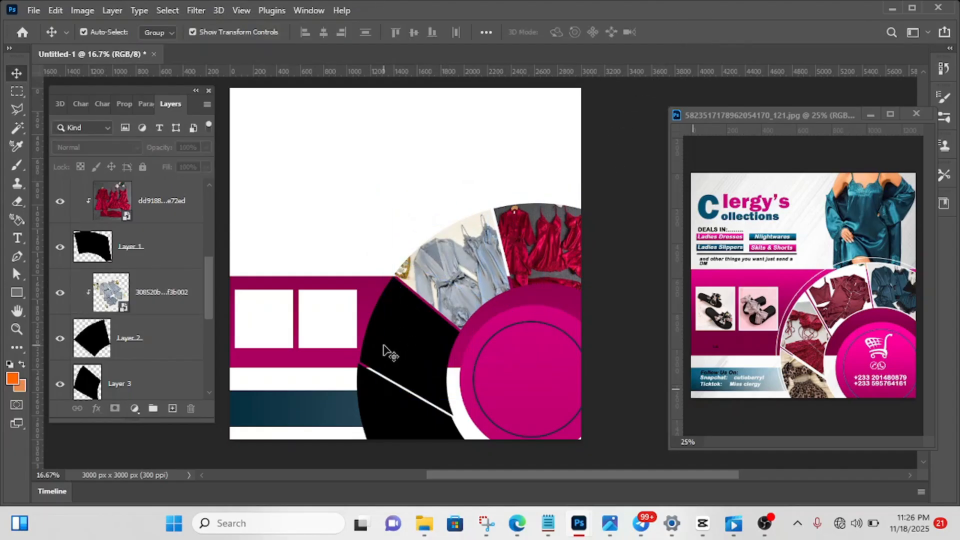
- Select the ring's Layer 3 section and place the pink nightwear photo 2e1a185eb1ca2da9c2f2f9c55978060f from the Downloads folder above it
left_click(392, 349)
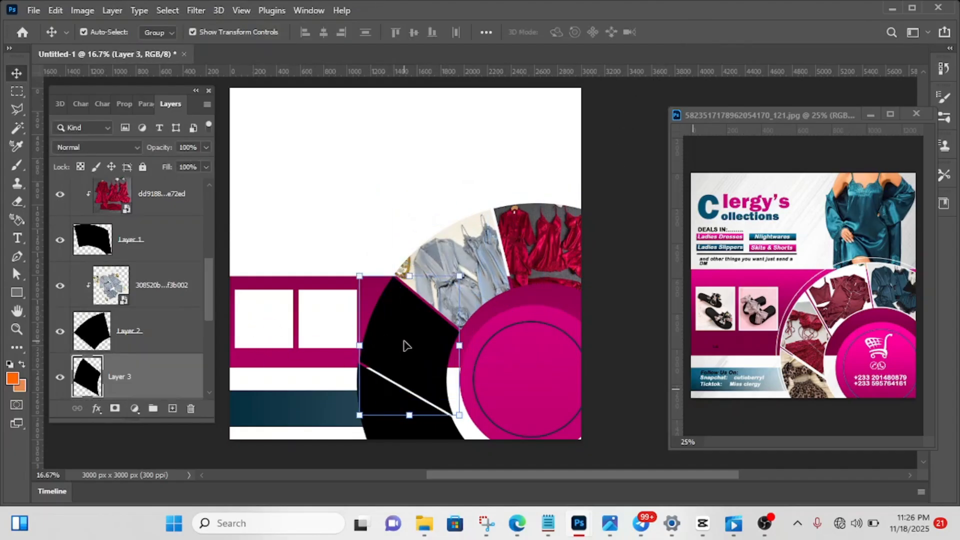
mouse_move(424, 523)
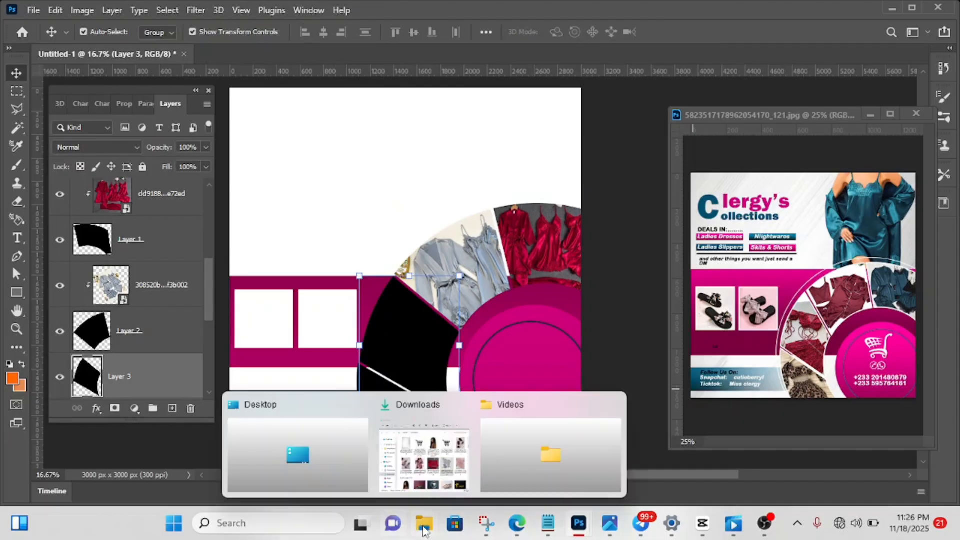
left_click(422, 475)
left_click(455, 350)
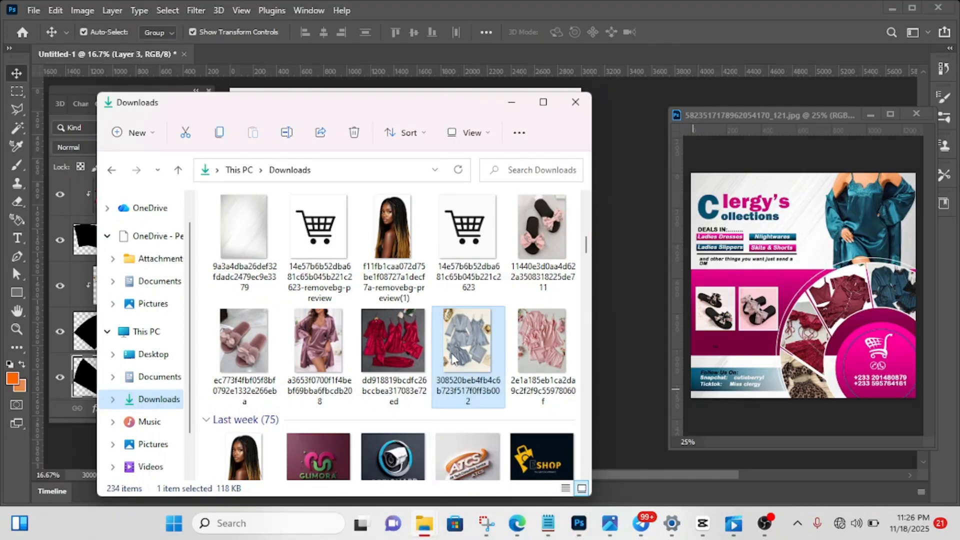
left_click_drag(530, 341, 617, 227)
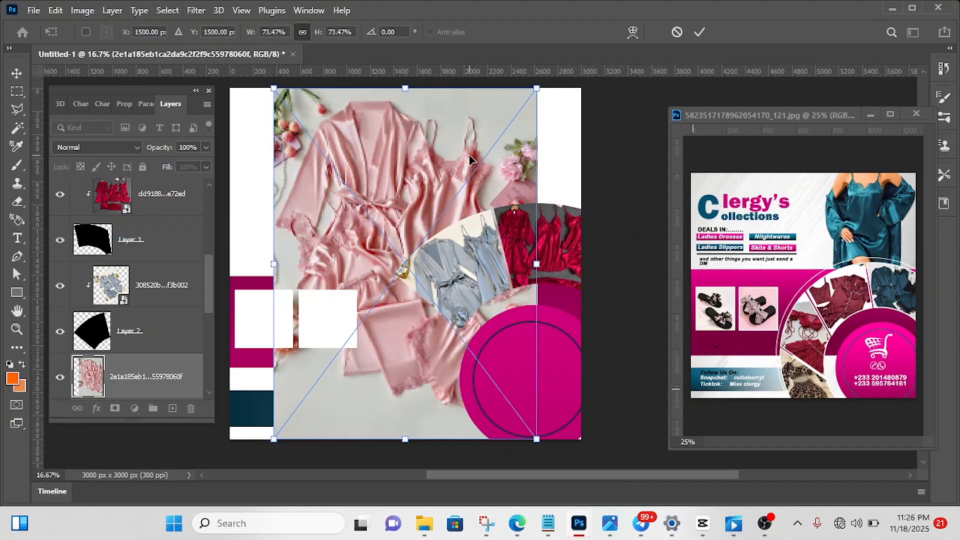
- Scale the placed pink nightwear photo to about 34.14%, rotate it about -40.77° over the ring's Layer 3 section, and commit the placement
left_click_drag(405, 88, 405, 276)
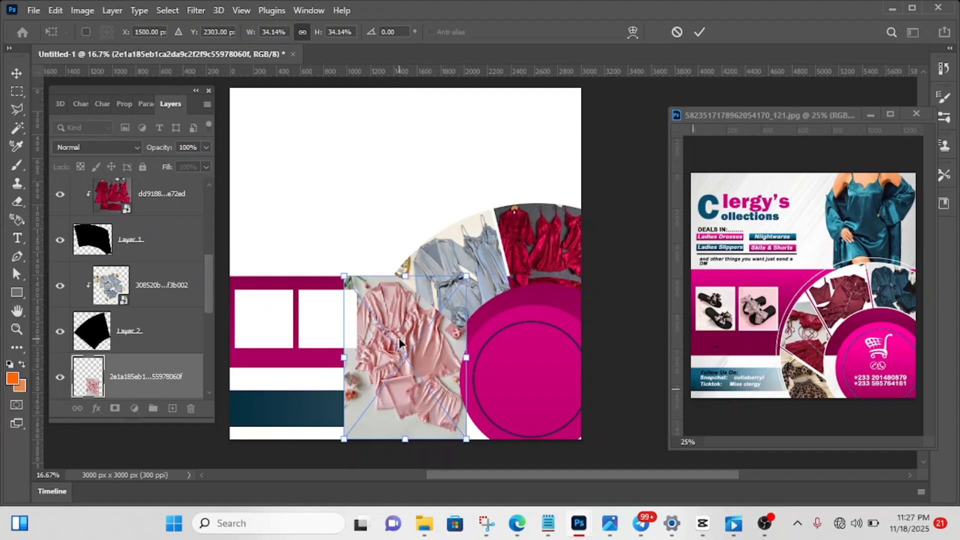
left_click_drag(399, 338, 405, 321)
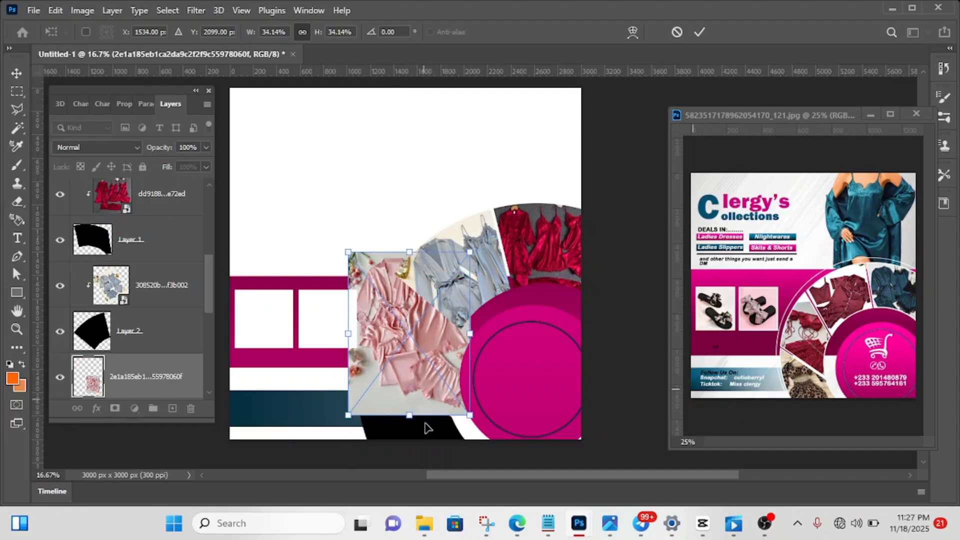
left_click_drag(428, 425, 491, 397)
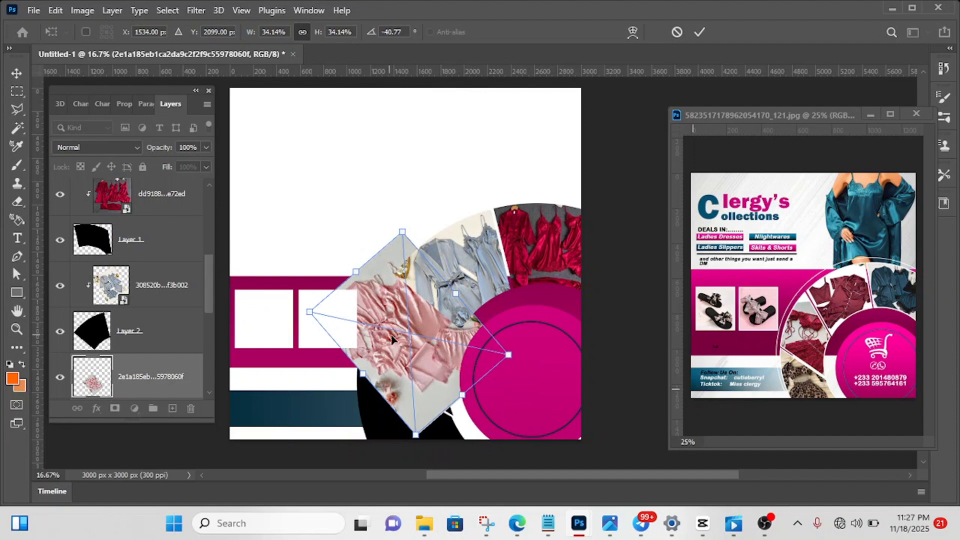
left_click_drag(391, 339, 410, 357)
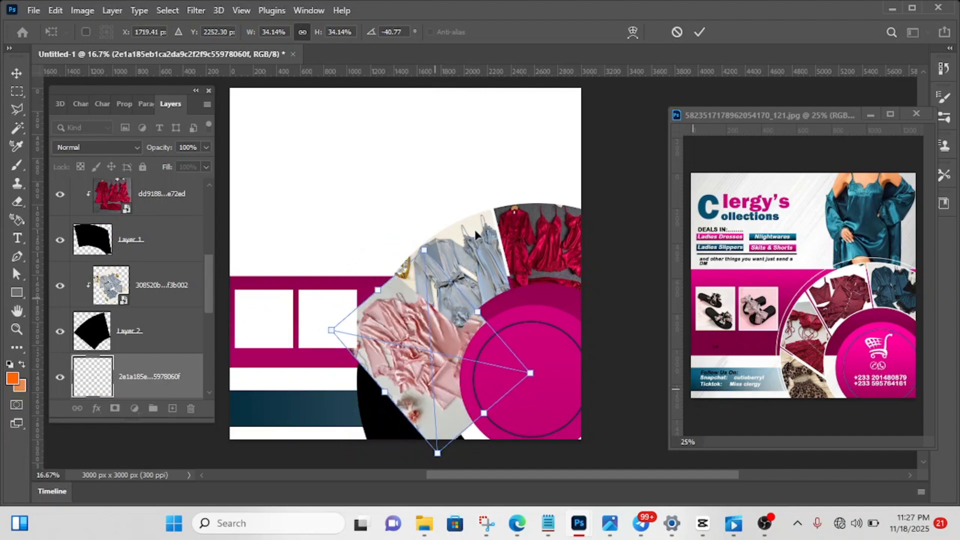
left_click(699, 33)
- Clip the pink nightwear photo to Layer 3 and fit it inside the section at about 31.99% scale and -51.99° rotation
scroll(167, 358, "down", 3)
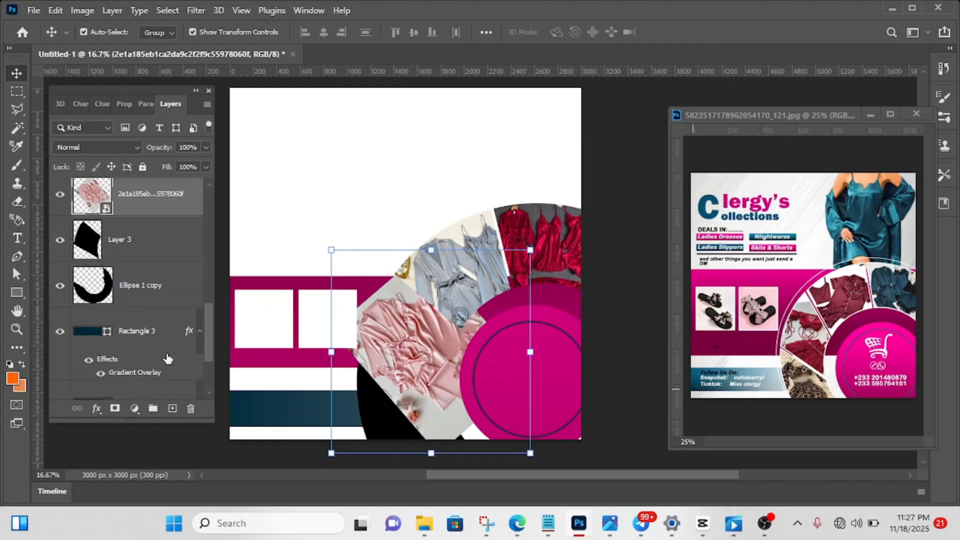
right_click(158, 200)
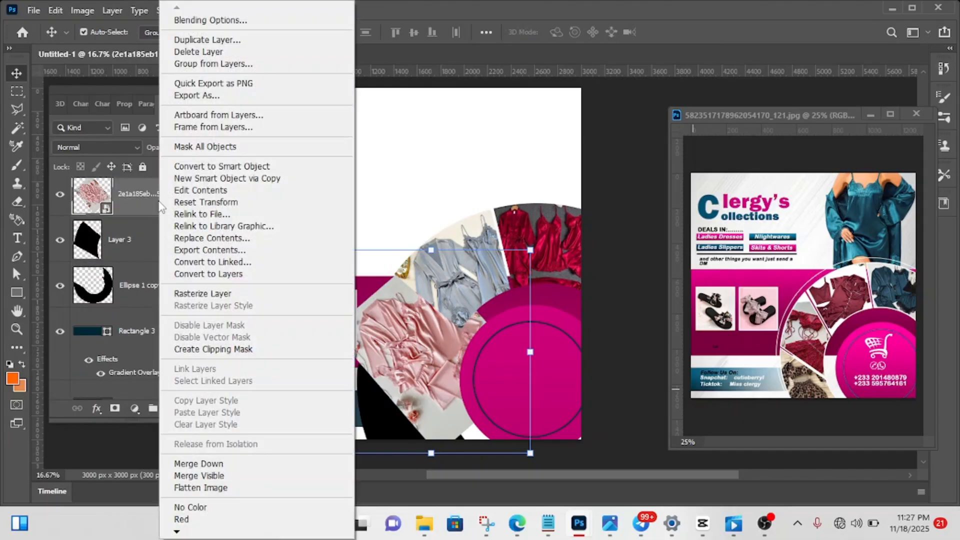
left_click(237, 350)
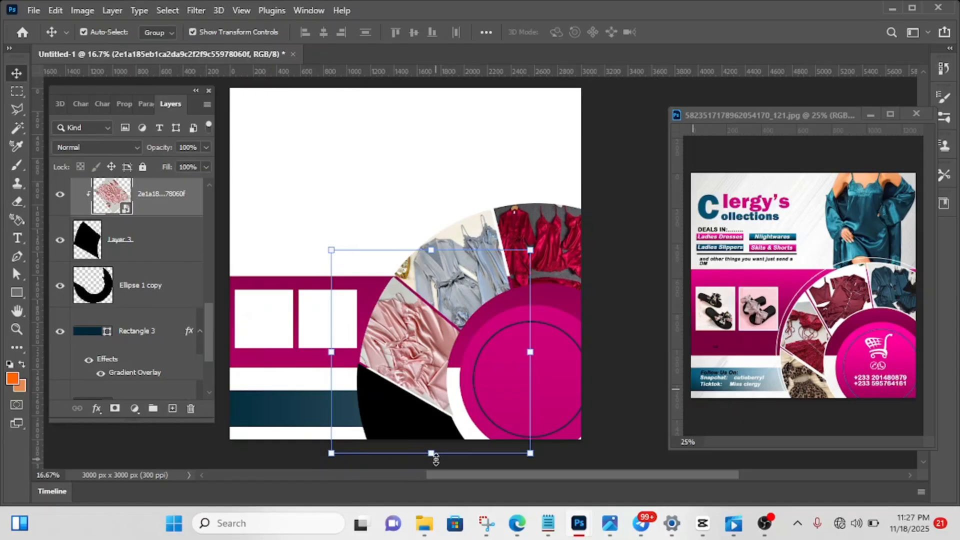
left_click_drag(431, 454, 491, 411)
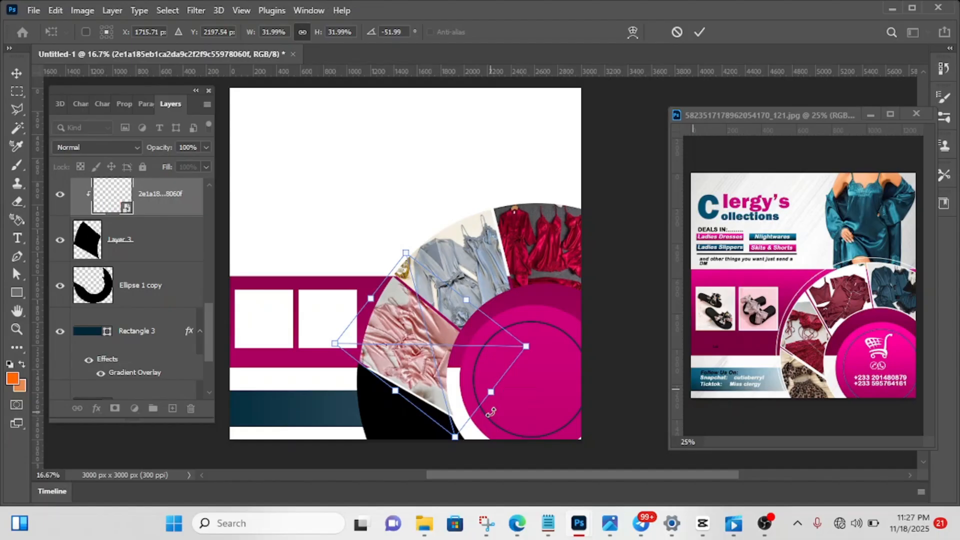
mouse_move(401, 369)
left_mouse_down()
mouse_move(410, 377)
mouse_move(403, 351)
mouse_move(402, 361)
left_mouse_up()
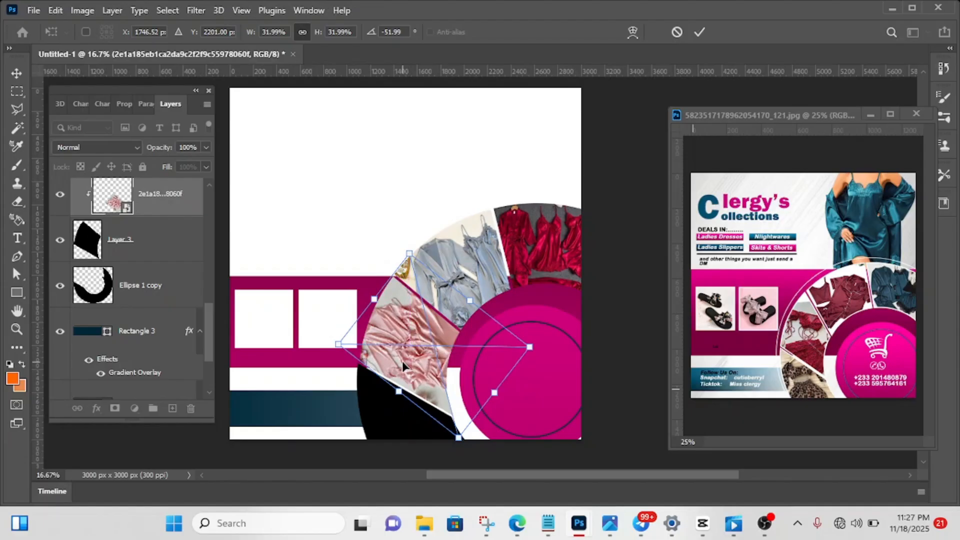
left_click(694, 35)
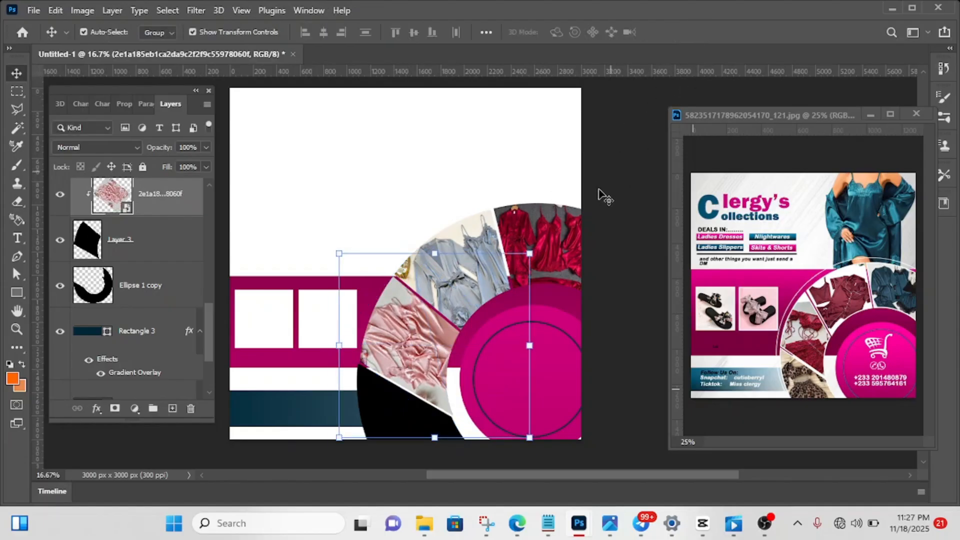
left_click(615, 256)
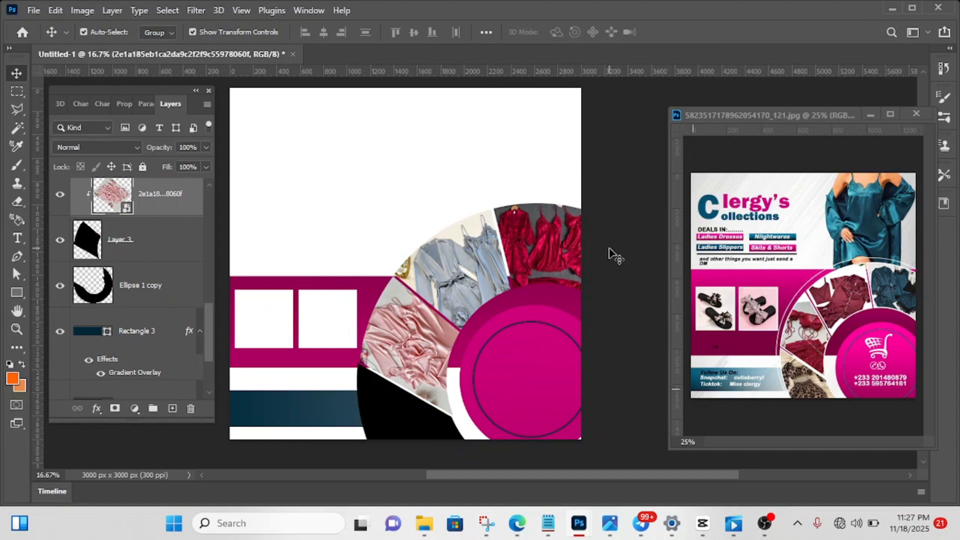
- Select the ring's Ellipse 1 copy section and place the red nightwear photo dd918819bcdfc26bccbea317083e72ed from the Downloads folder above it
left_click(392, 422)
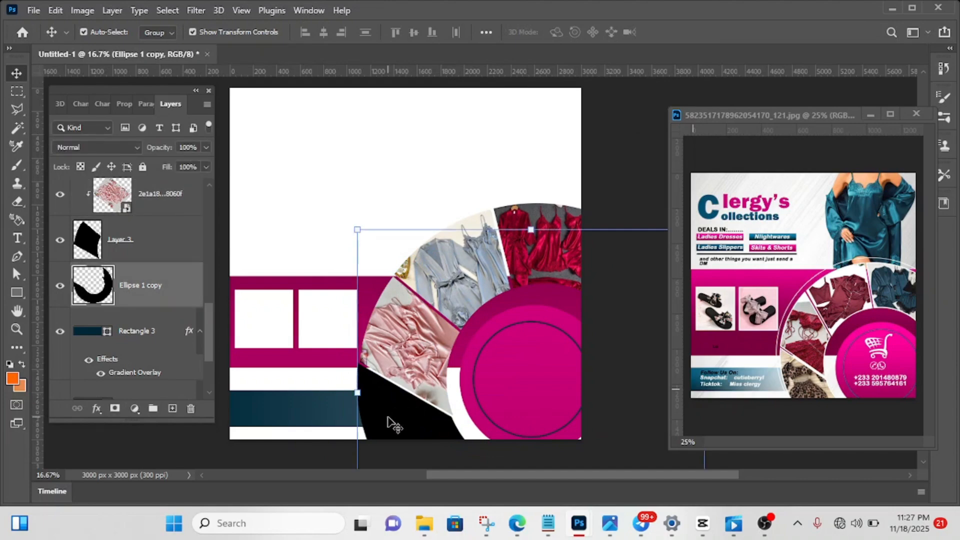
mouse_move(425, 520)
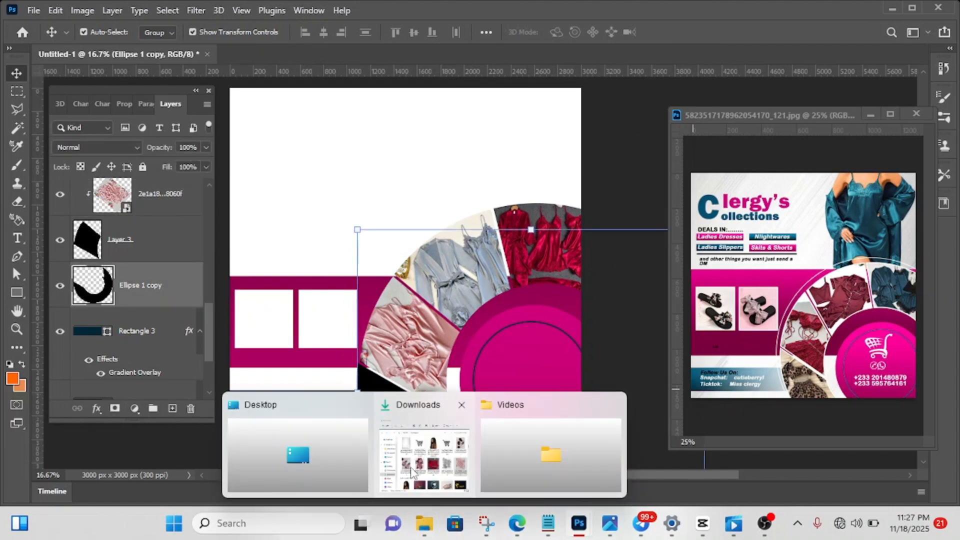
left_click(411, 470)
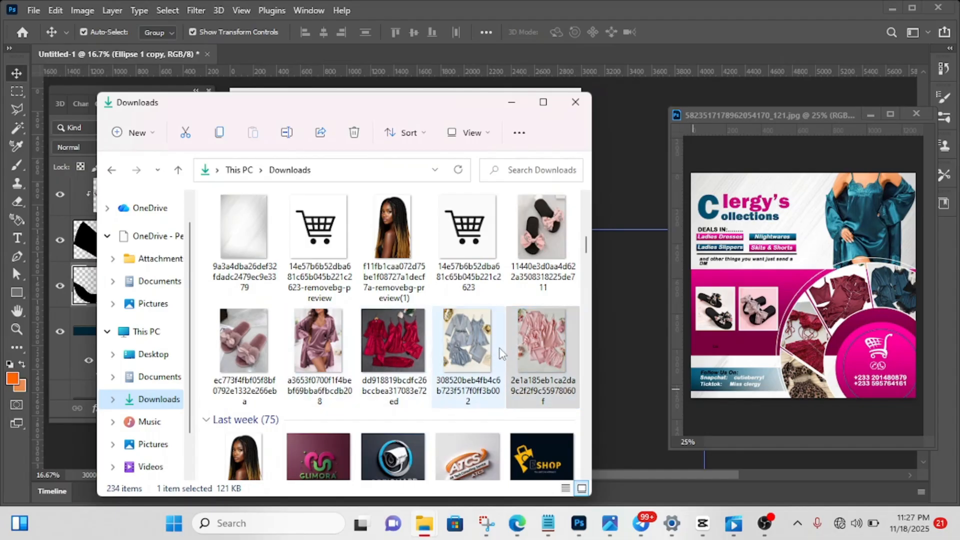
left_click_drag(394, 350, 620, 149)
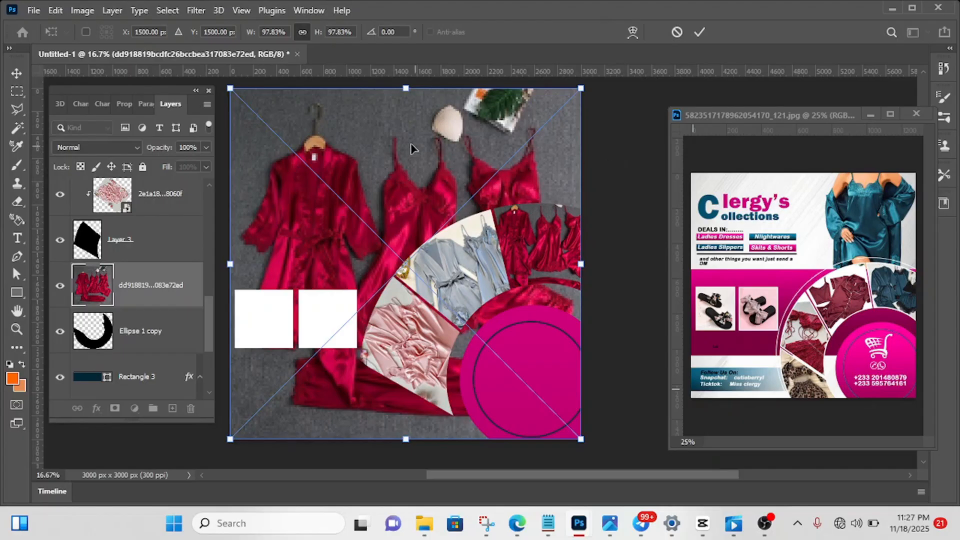
- Scale the placed red nightwear photo to about 37.87%, rotate it about -66.14° over the ring's lowest section, and commit the placement
left_click_drag(405, 84, 352, 252)
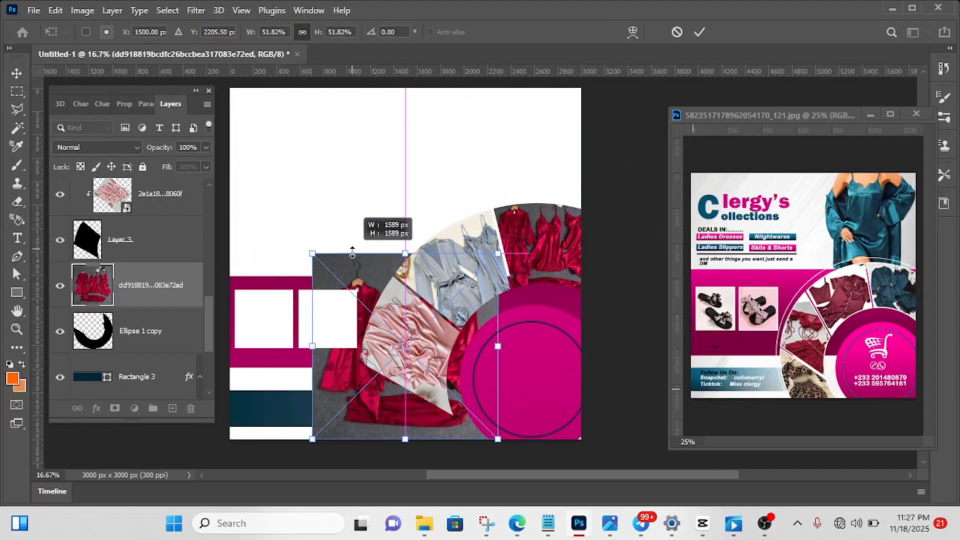
left_click_drag(357, 366, 373, 406)
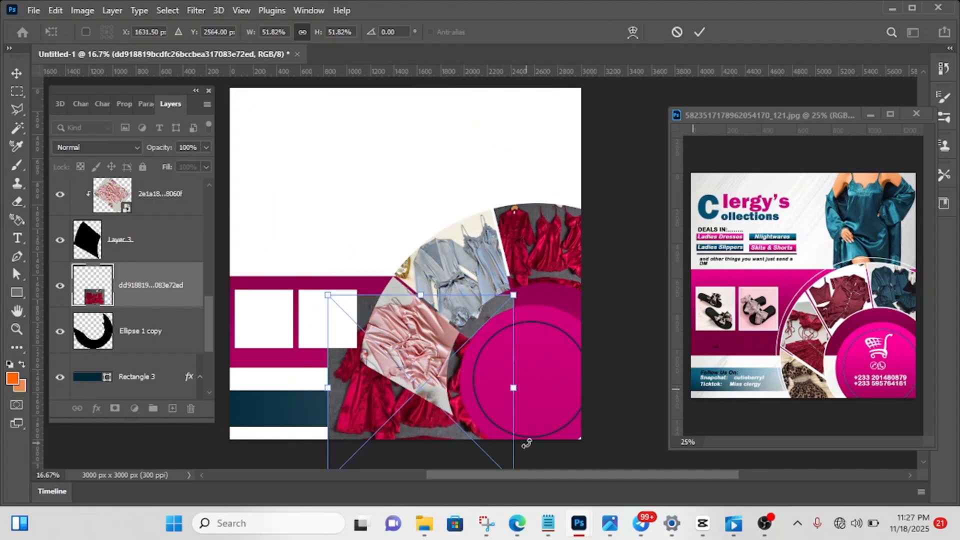
left_click_drag(527, 444, 481, 344)
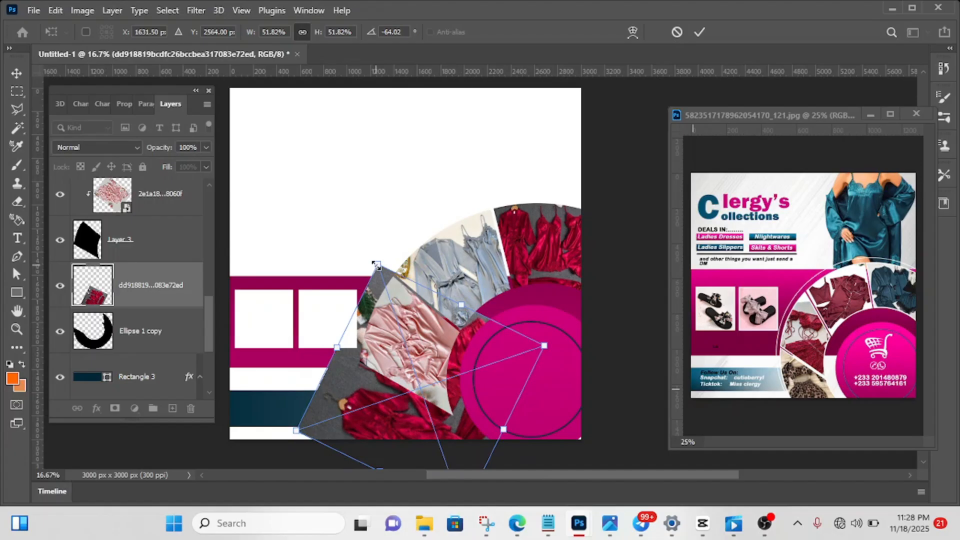
left_click_drag(376, 265, 395, 335)
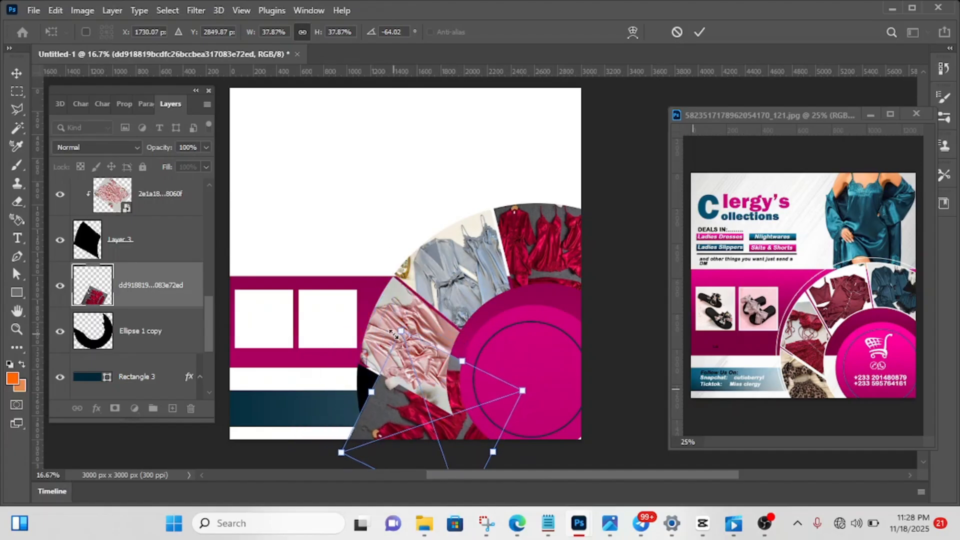
left_click_drag(465, 339, 495, 344)
left_click_drag(393, 411, 361, 389)
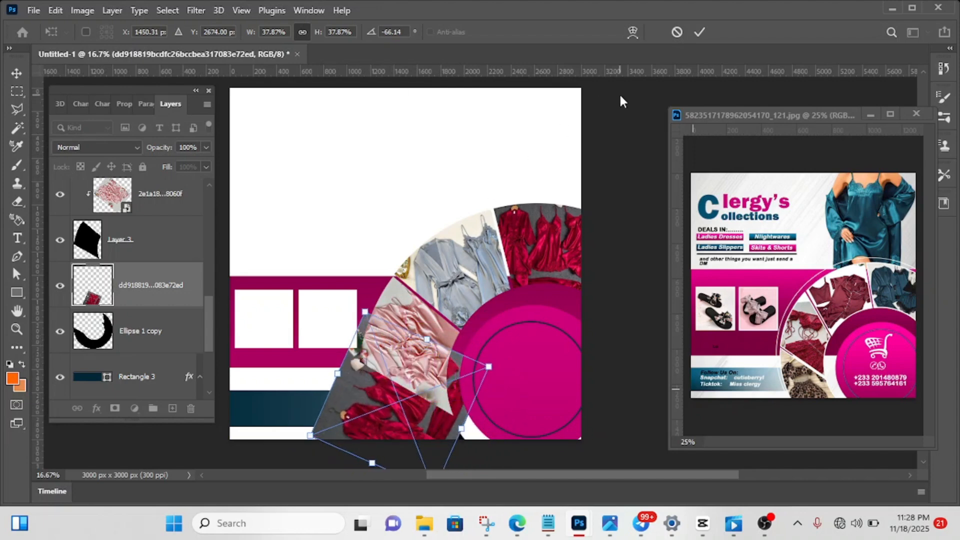
left_click(698, 33)
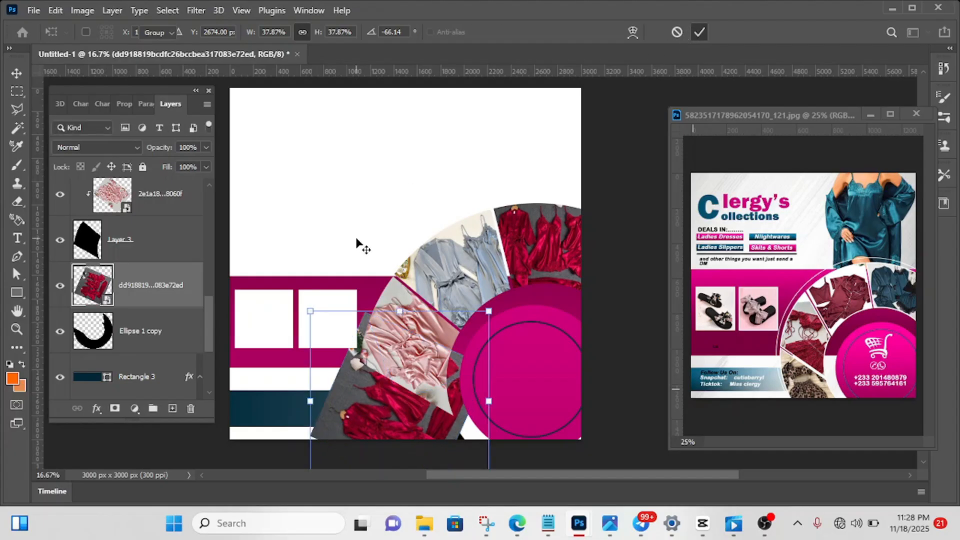
- Clip the newly placed red nightwear photo to the Ellipse 1 copy section and deselect it
right_click(181, 291)
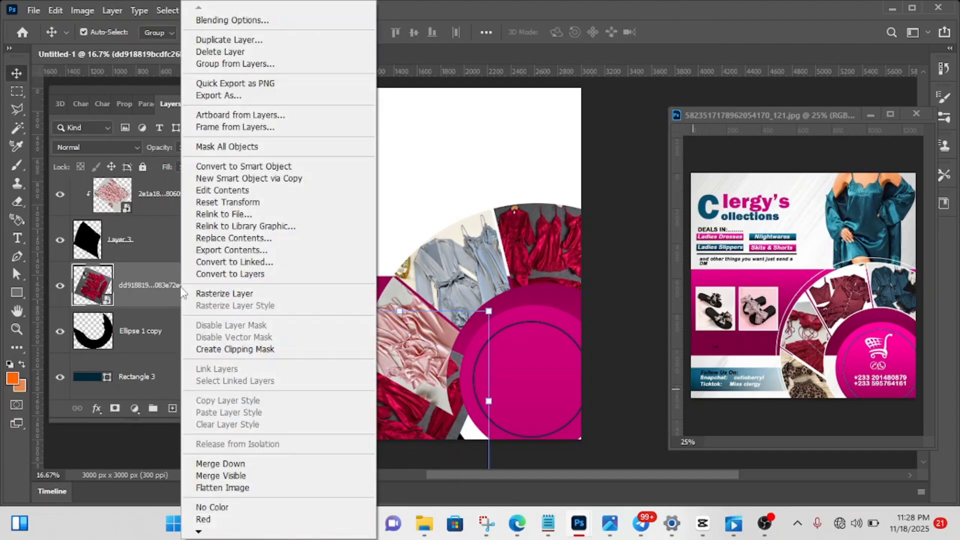
left_click(228, 349)
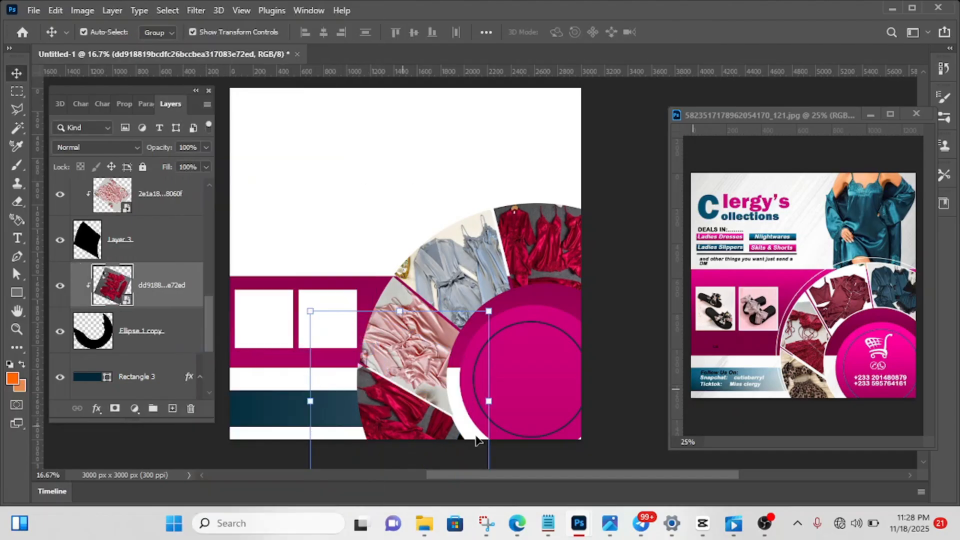
left_click(636, 153)
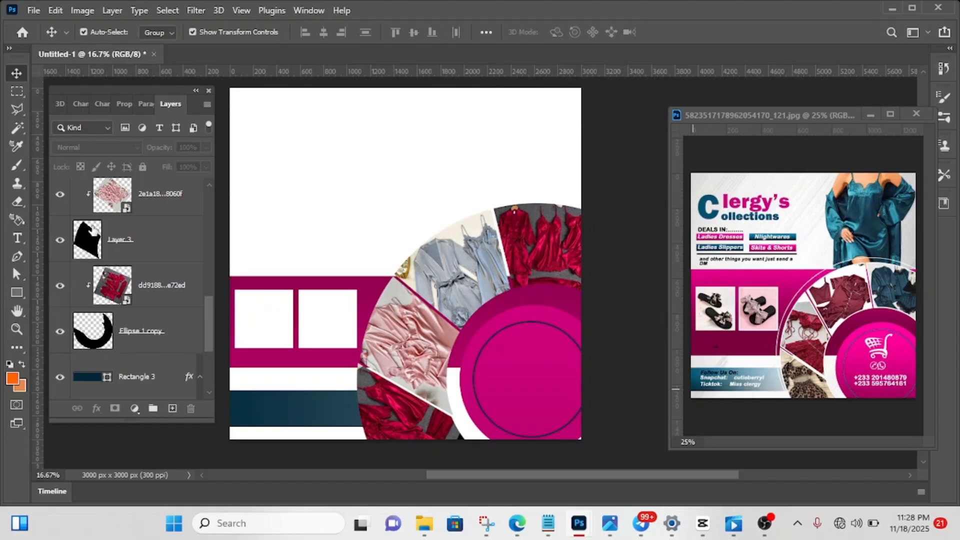
- Add a white 10 px inside stroke at 100% opacity to the ring's Layer 1 section
scroll(92, 231, "up", 2)
scroll(92, 231, "up", 2)
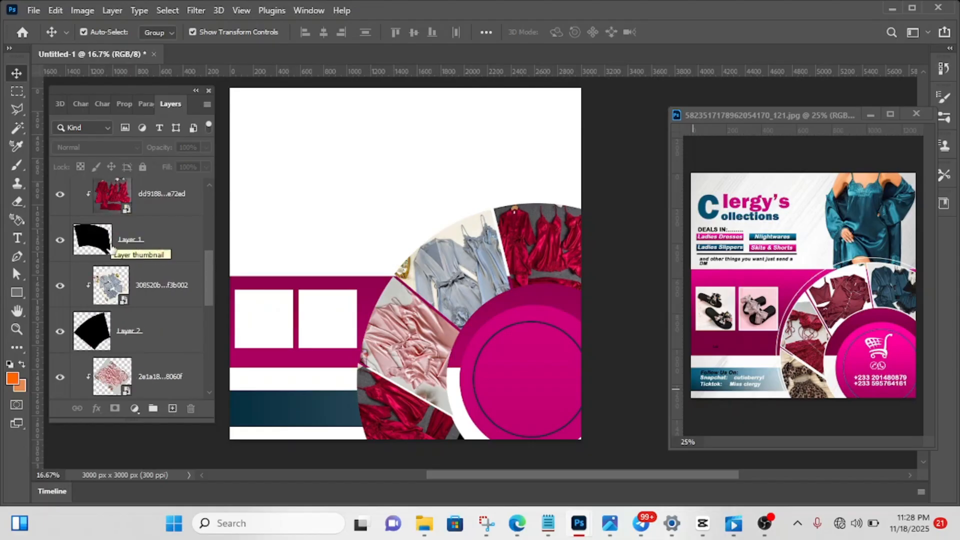
left_click(123, 239)
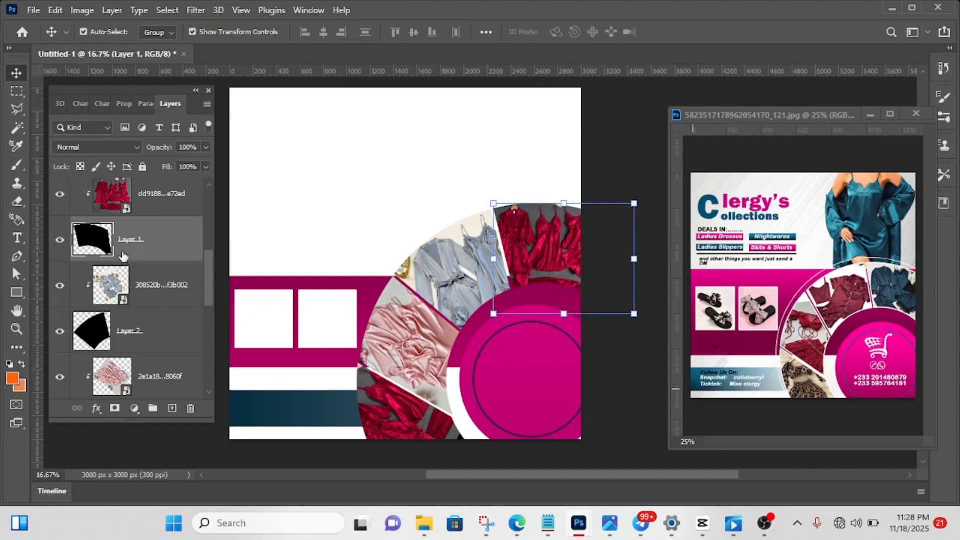
left_click(97, 409)
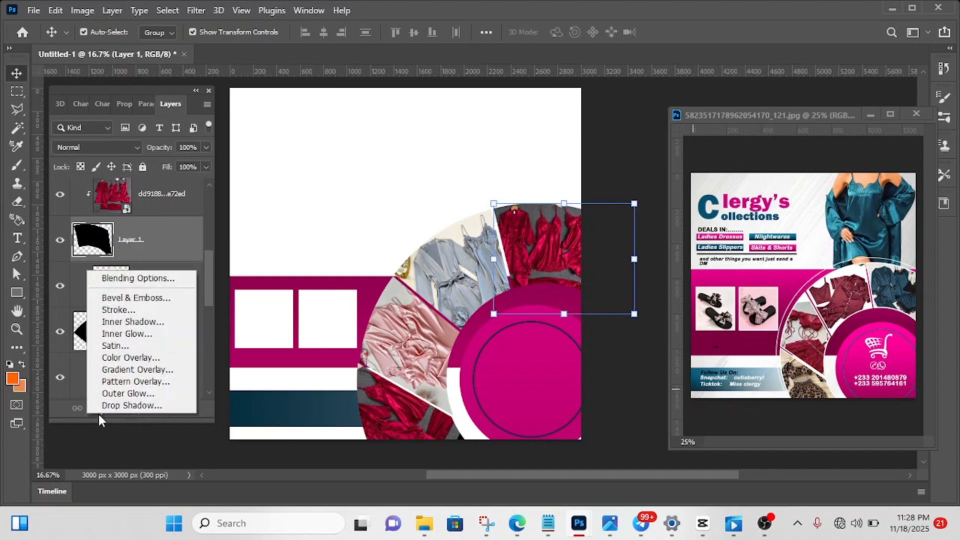
left_click(121, 313)
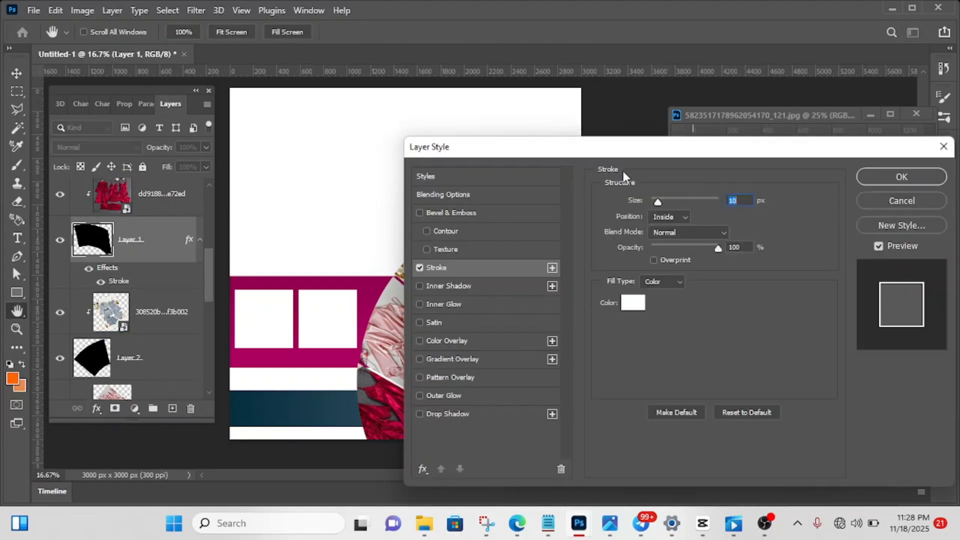
left_click_drag(632, 152, 117, 283)
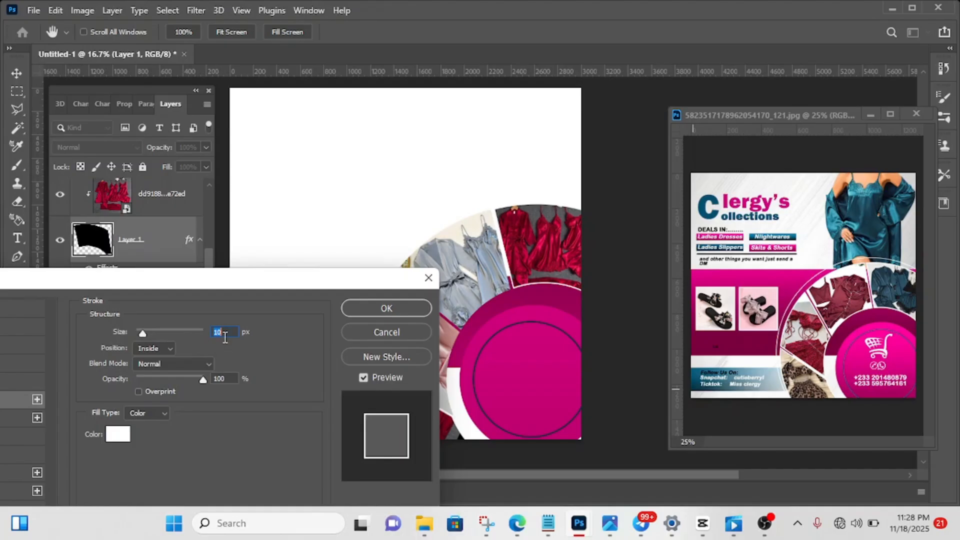
left_click(387, 308)
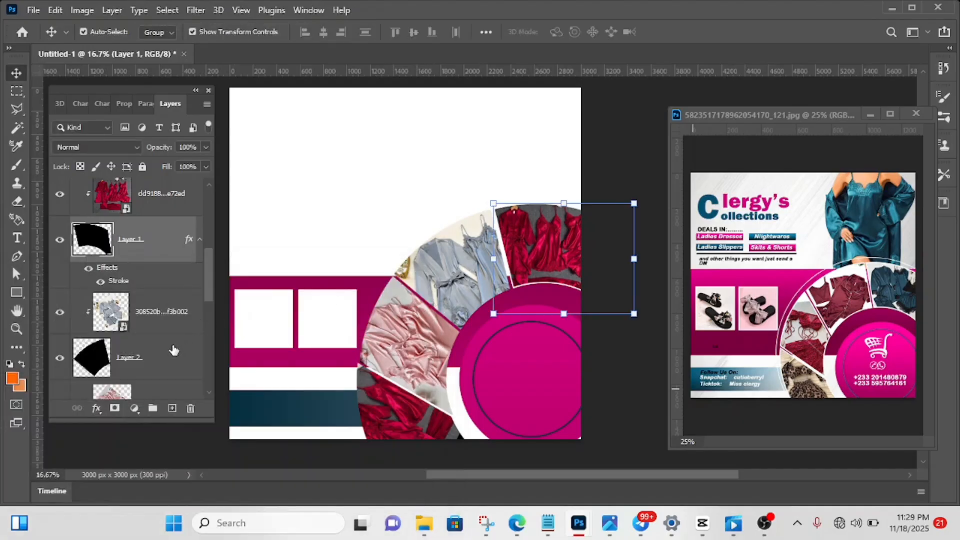
- Apply a white 10 px inside stroke to the ring's Layer 2 section around the blue nightwear photo
left_click(174, 350)
left_click(97, 407)
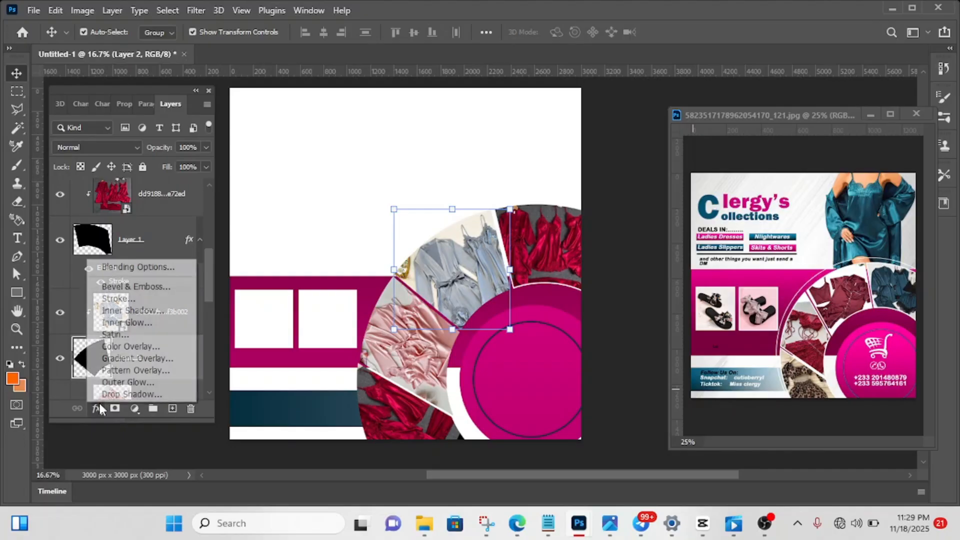
left_click(129, 302)
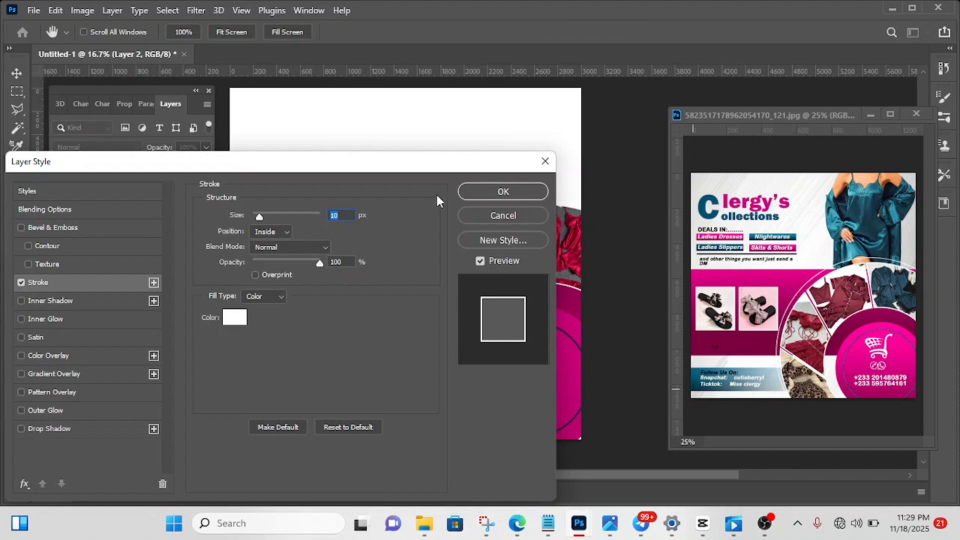
left_click(487, 196)
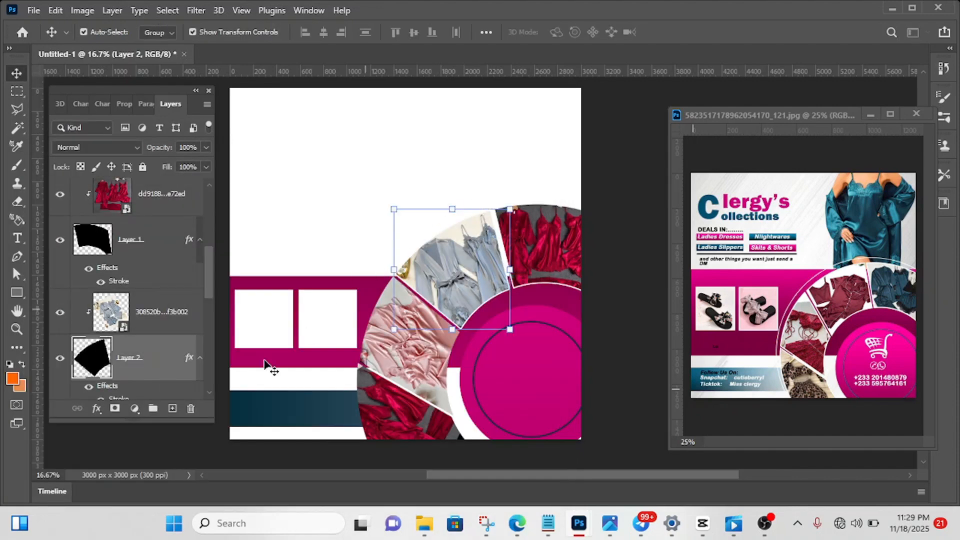
- Apply a white 10 px inside stroke to the ring's Layer 3 section around the pink nightwear photo
scroll(140, 364, "down", 3)
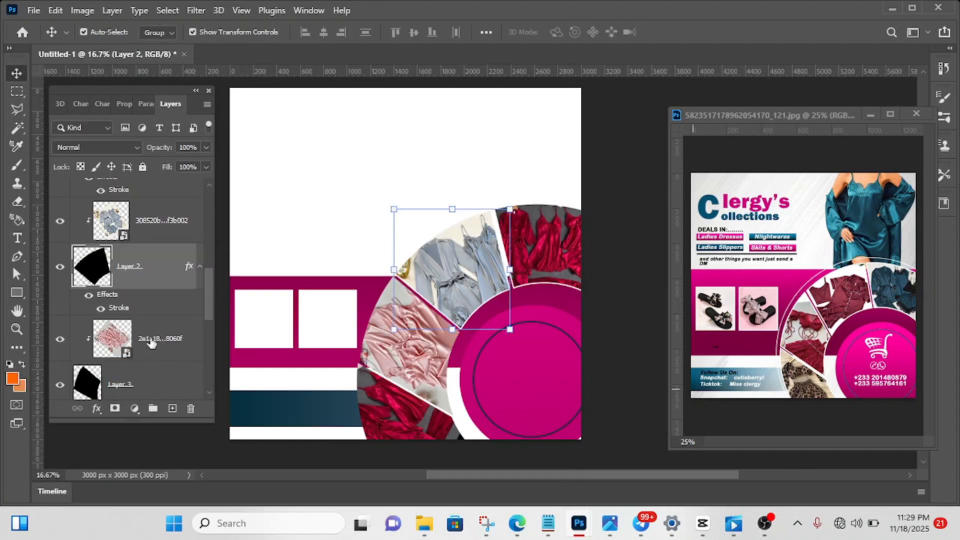
left_click(141, 388)
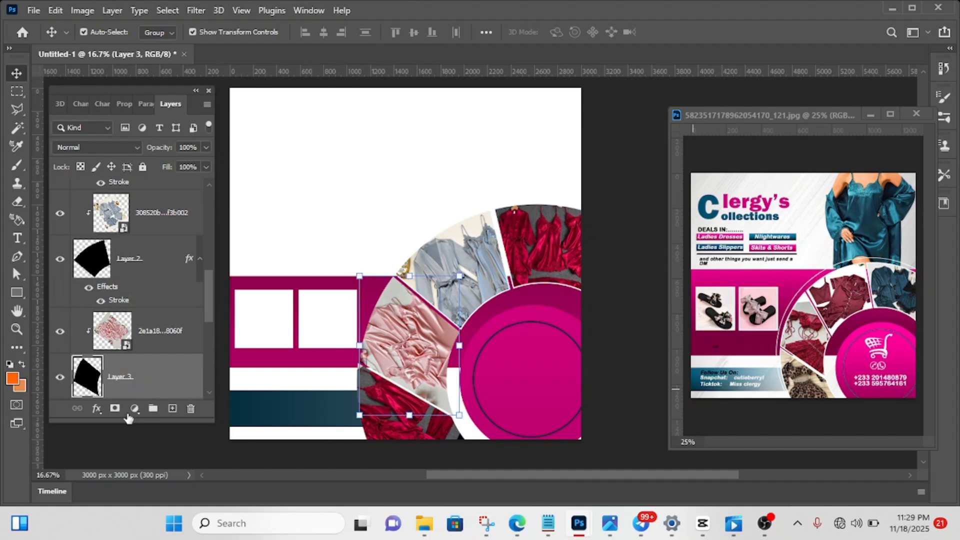
left_click(94, 409)
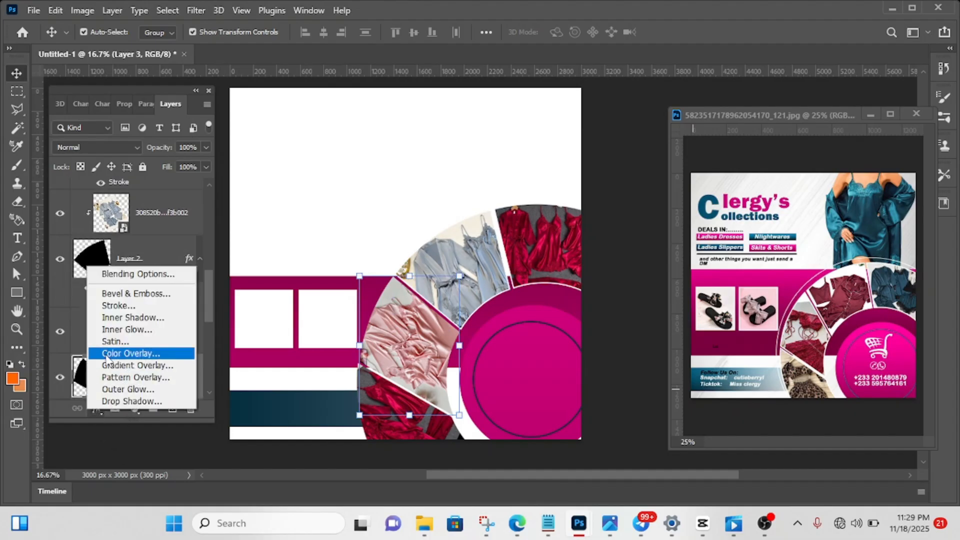
left_click(119, 305)
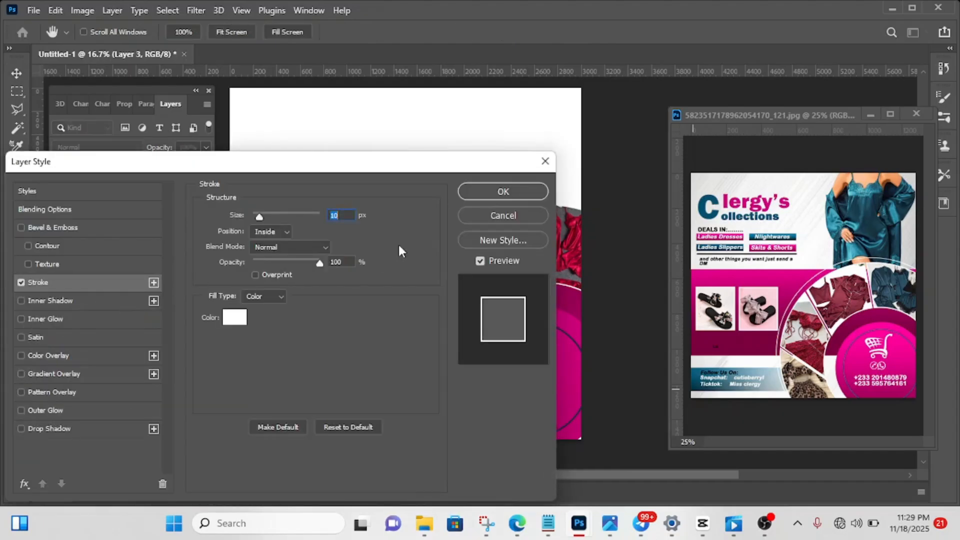
left_click(520, 196)
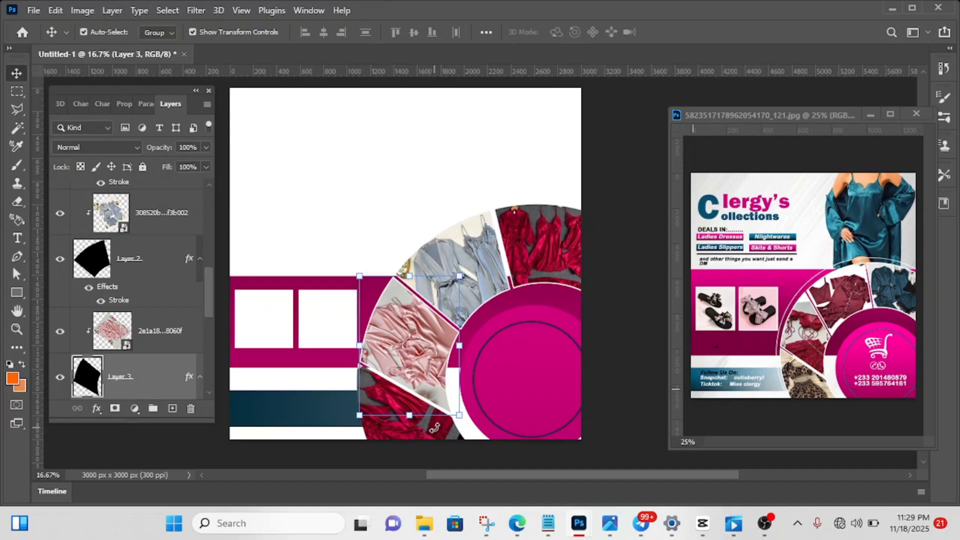
- Apply a white 10 px inside stroke to the ring's Ellipse 1 copy section, leaving nothing selected
scroll(140, 319, "down", 4)
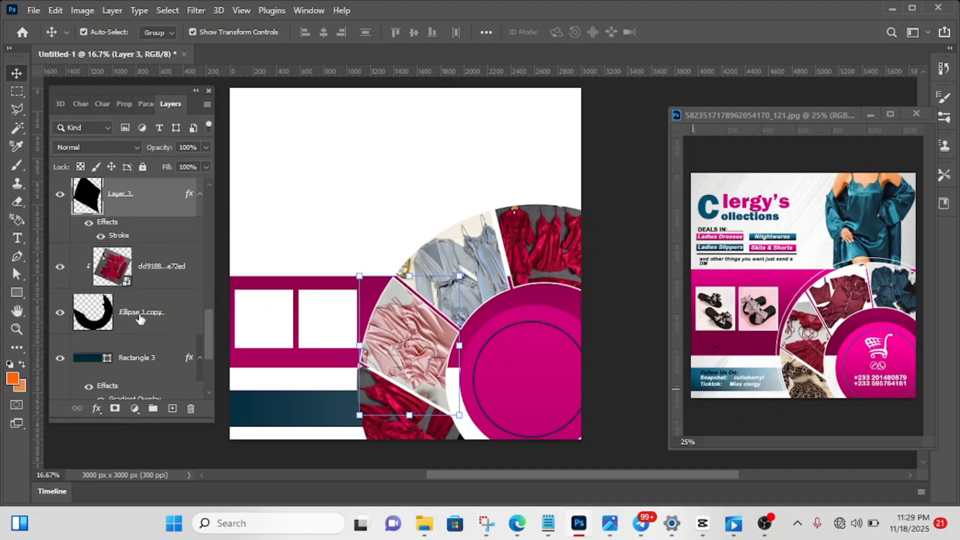
left_click(159, 318)
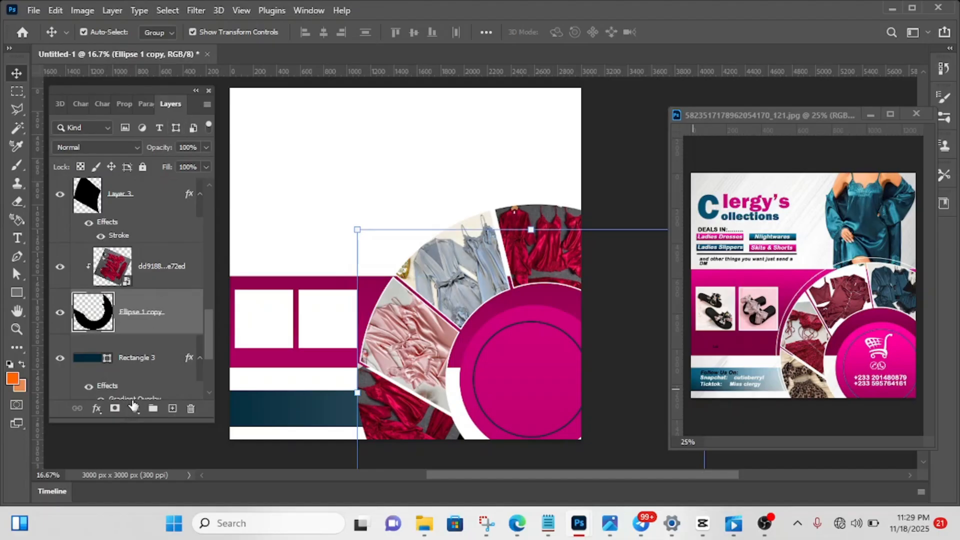
left_click(96, 408)
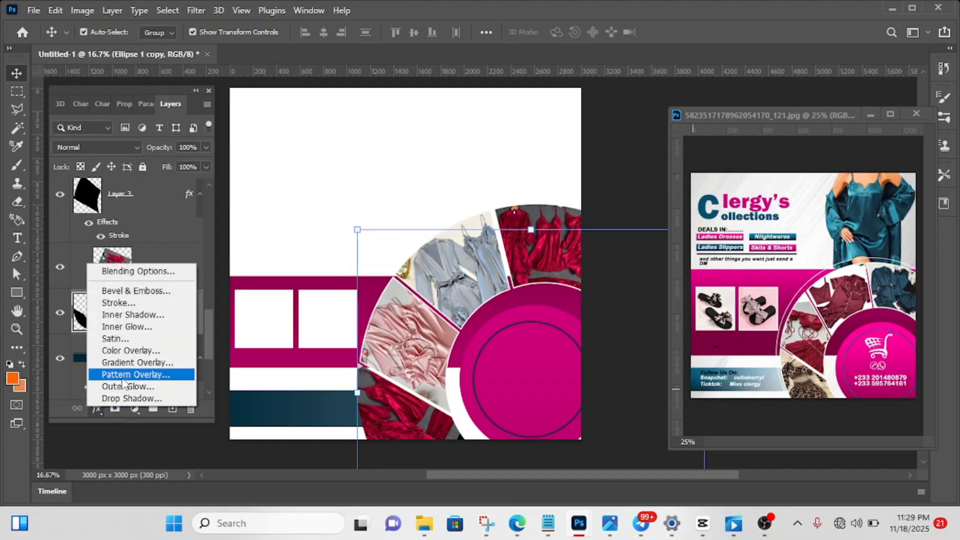
left_click(121, 302)
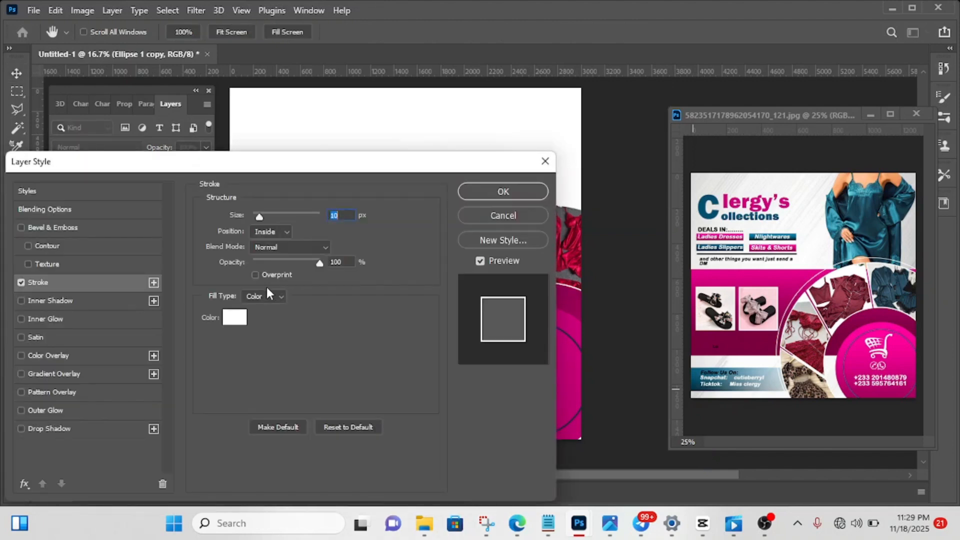
left_click(503, 193)
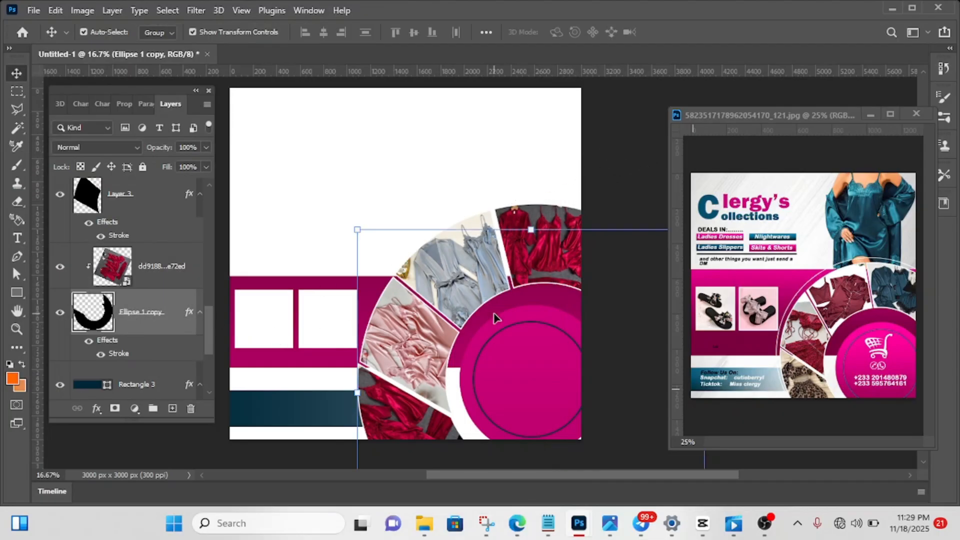
left_click(641, 168)
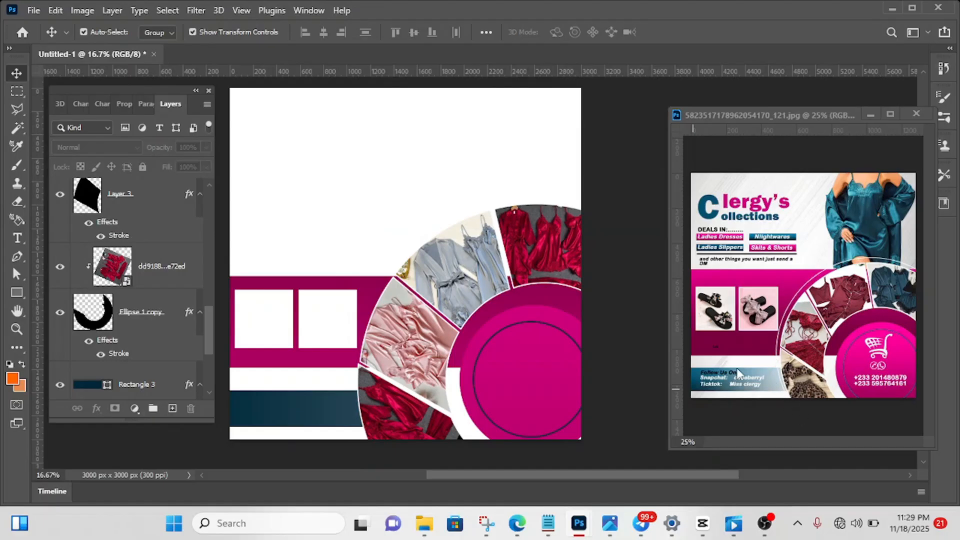
- Draw an unfilled circle about 2670 px in diameter with a 1 px stroke around the photo ring
left_click(20, 298)
left_click(67, 307)
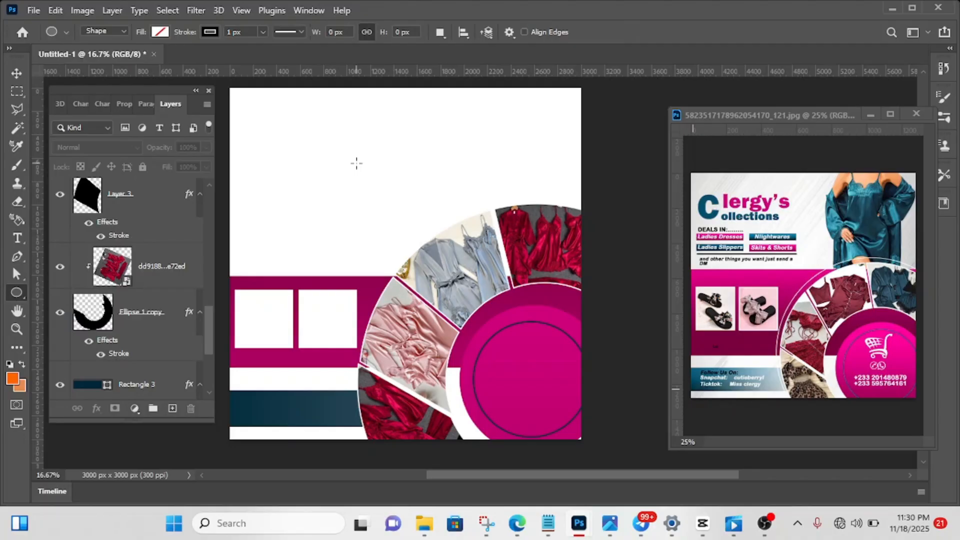
left_click_drag(357, 163, 261, 229)
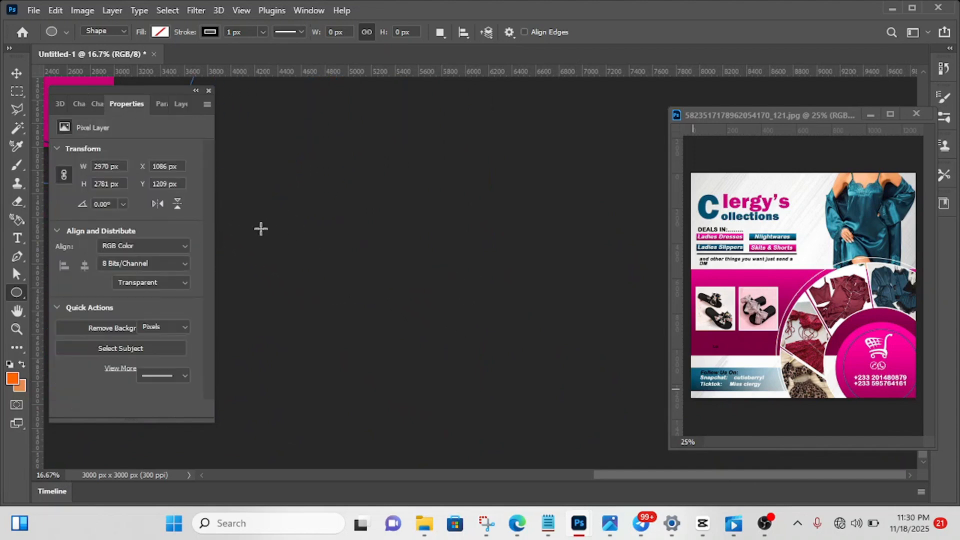
left_click_drag(634, 474, 448, 455)
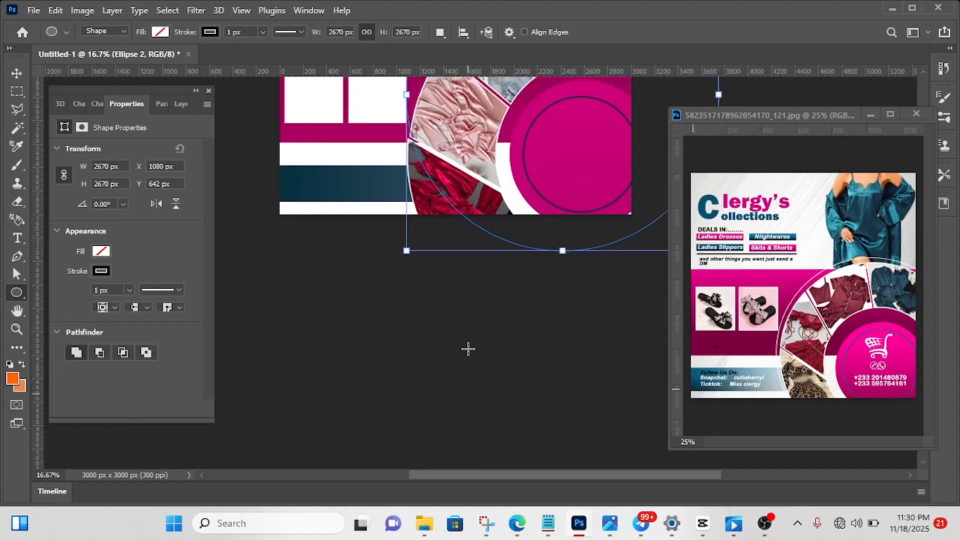
scroll(468, 349, "up", 6)
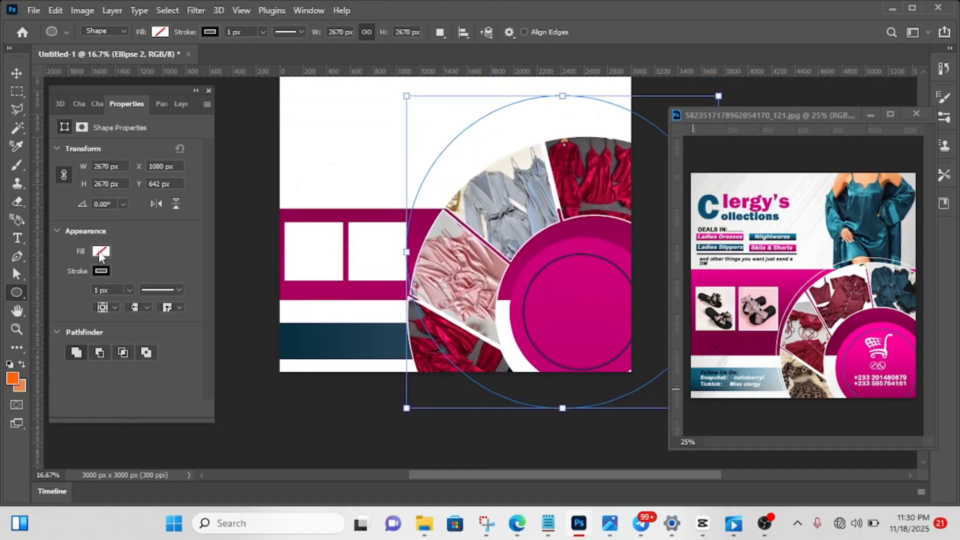
- Nudge the new circle left to an X position of about 918 px, past the photo ring's outer edge
left_click(19, 74)
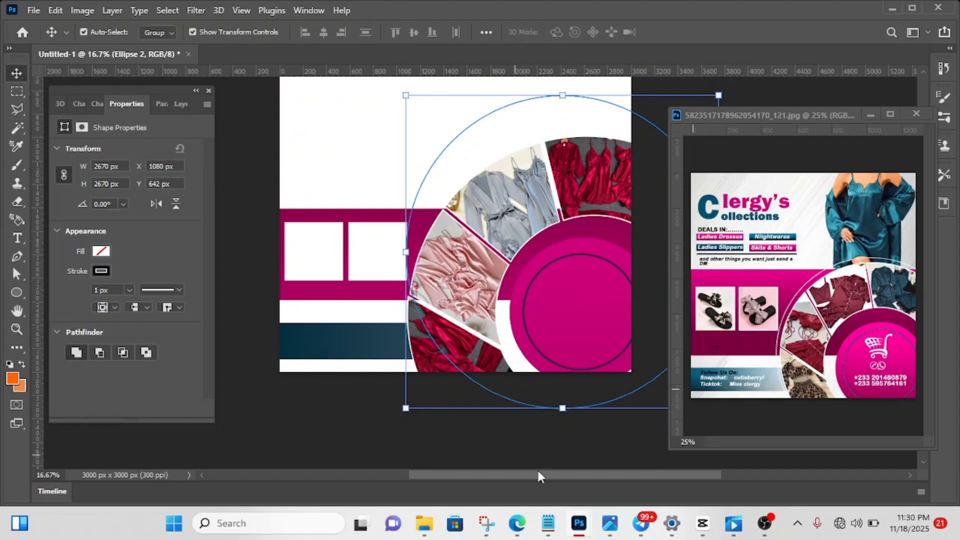
left_click_drag(575, 475, 610, 476)
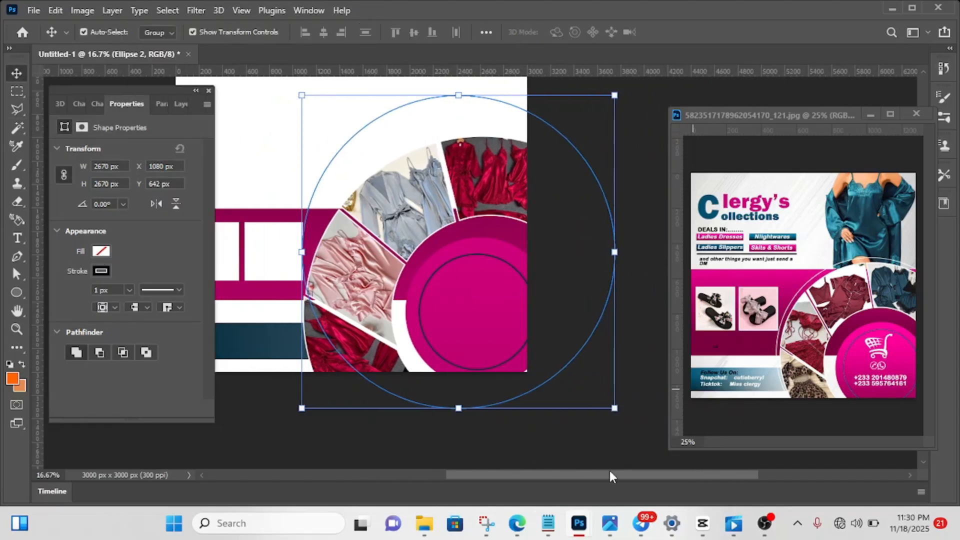
key("Left")
key("Left")
key("Left")
key("Left")
key("Left")
key("Left")
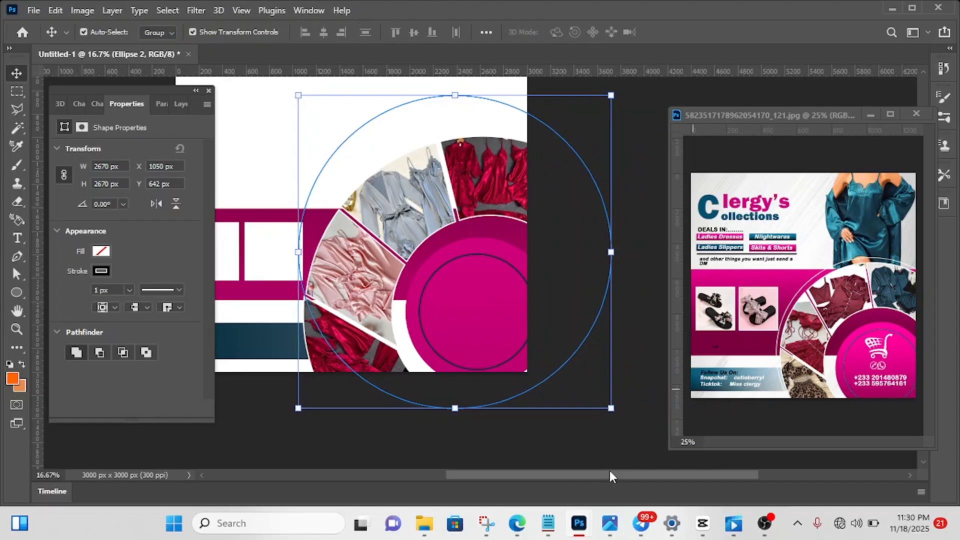
key("Left")
key("Left")
key("Left")
key("Left")
key("Left")
key("Left")
key("Left")
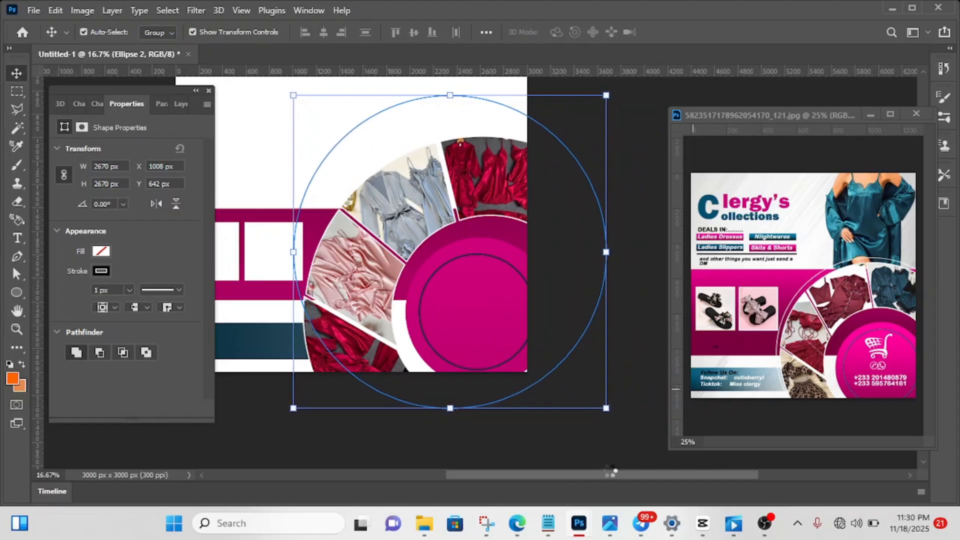
key("Left")
key("Left")
key("Left")
key("Left")
key("Left")
key("Left")
key("Left")
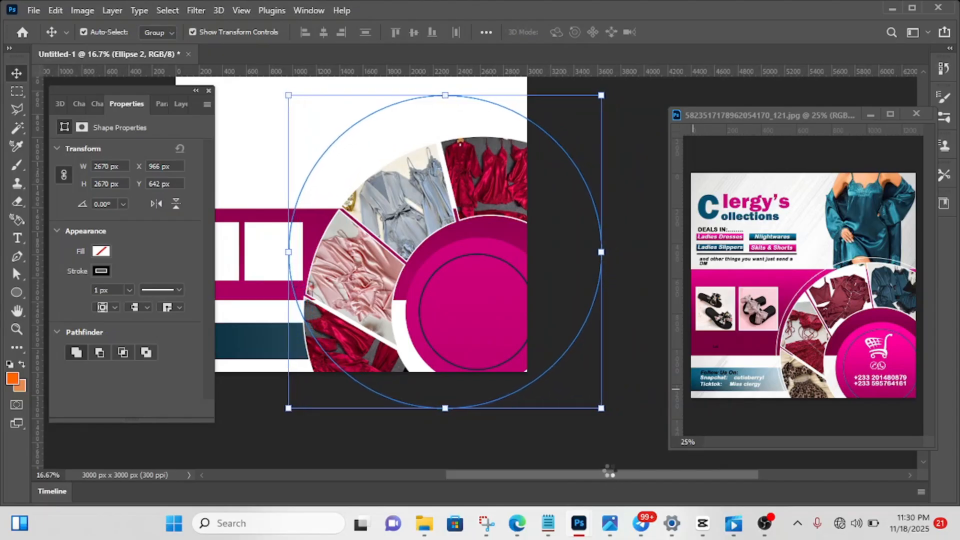
key("Left")
key("Left")
key("Left")
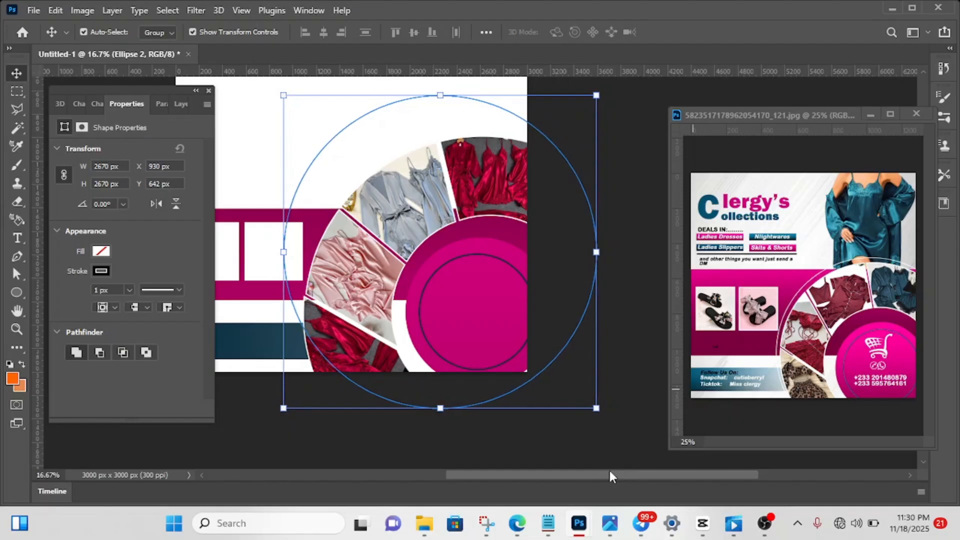
- Fill the new circle with white and move it to about X 1059 px, Y 865 px over the photo ring
left_click(100, 253)
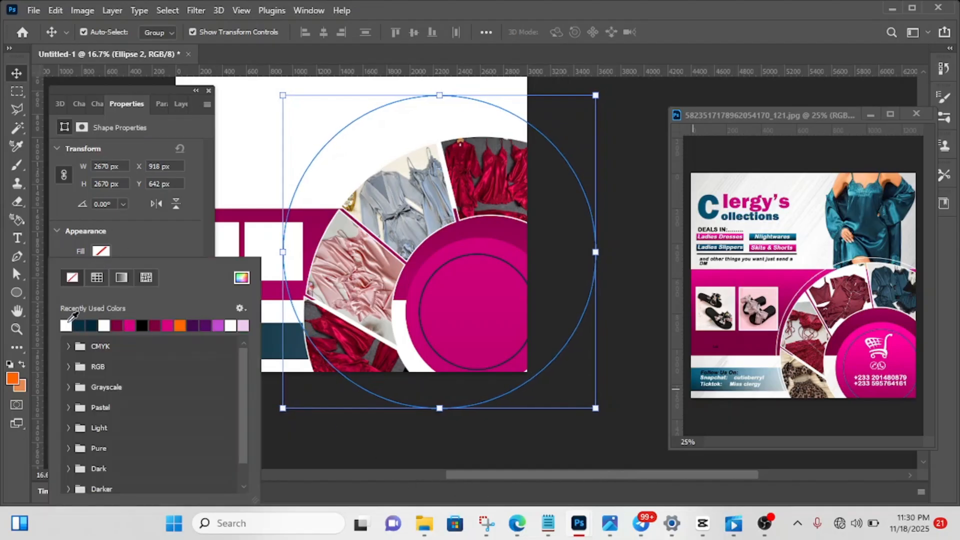
left_click(66, 325)
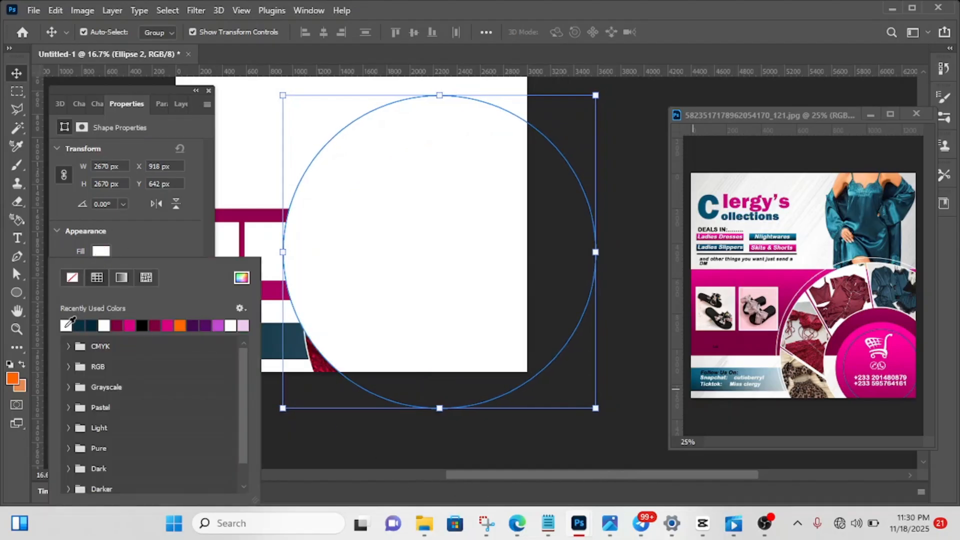
left_click(419, 231)
left_click_drag(419, 231, 434, 254)
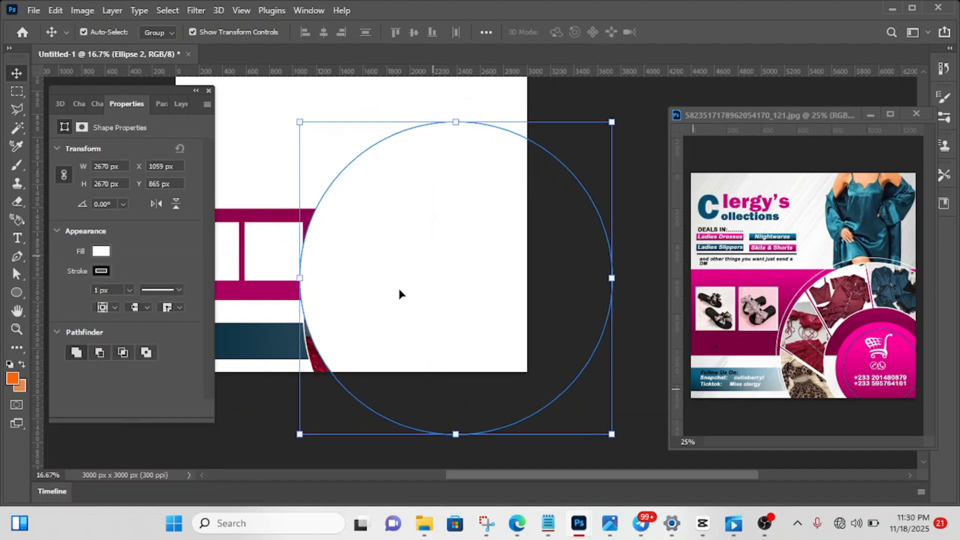
- Scale the white circle proportionally to about 2826 px and reposition it at about X 962 px, Y 827 px
left_click(299, 435)
left_click_drag(299, 435, 286, 448)
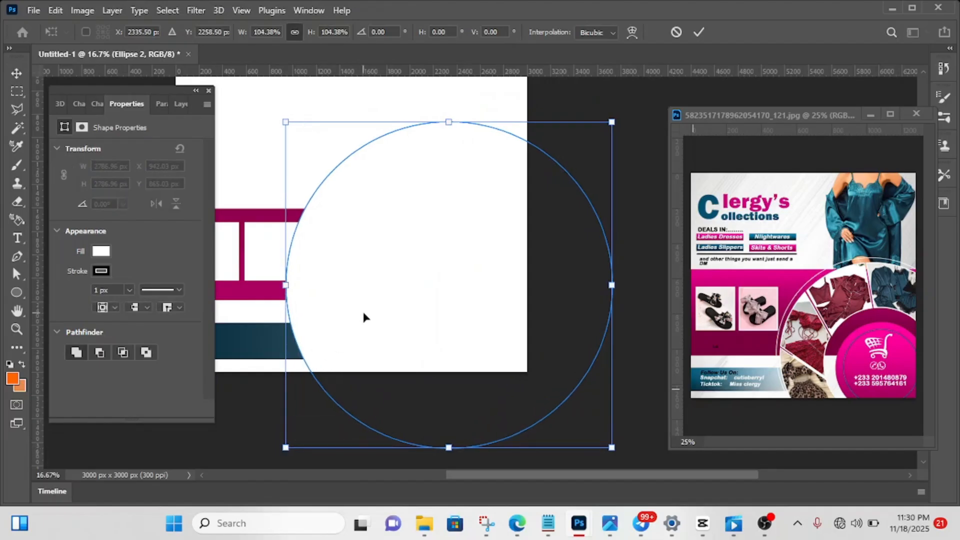
mouse_move(362, 315)
left_mouse_down()
mouse_move(372, 338)
mouse_move(390, 326)
mouse_move(375, 330)
mouse_move(369, 310)
left_mouse_up()
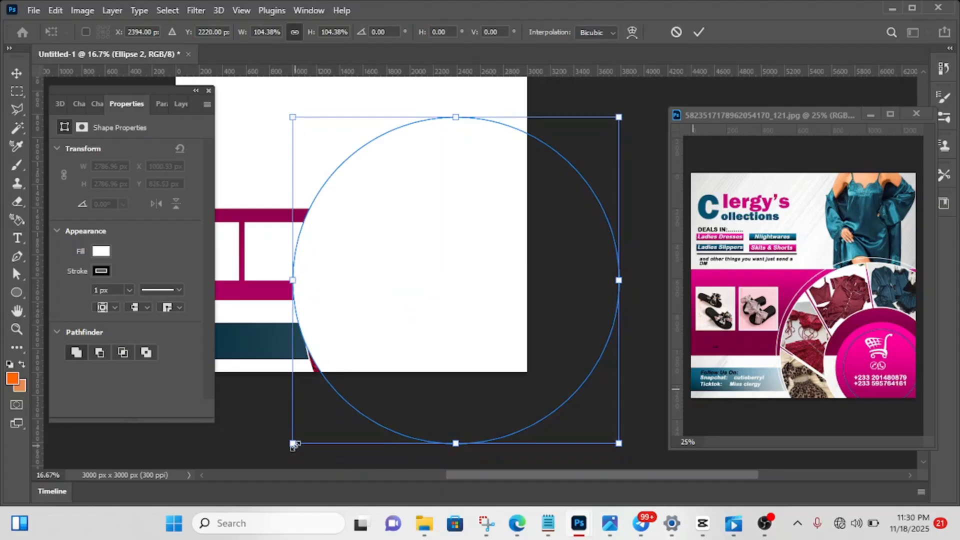
left_click_drag(294, 445, 288, 448)
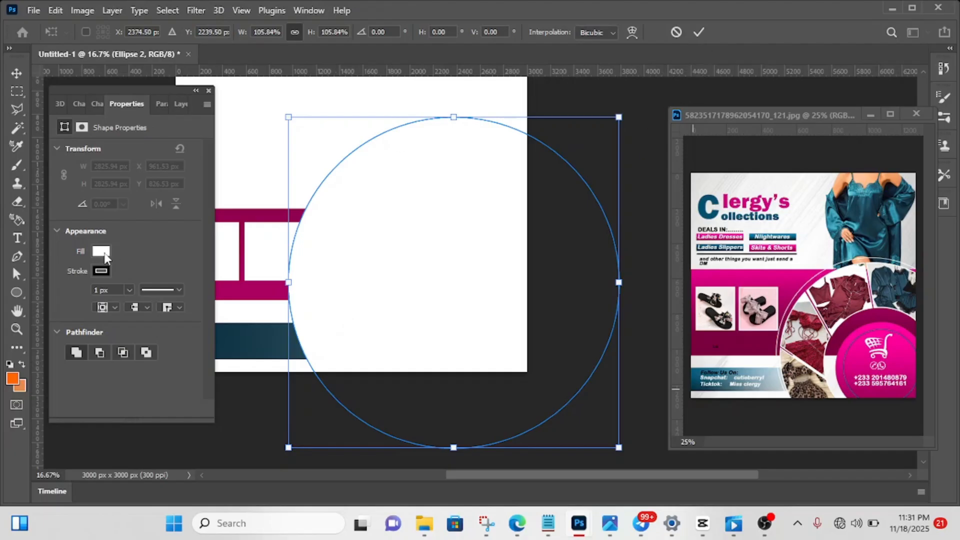
left_click(699, 32)
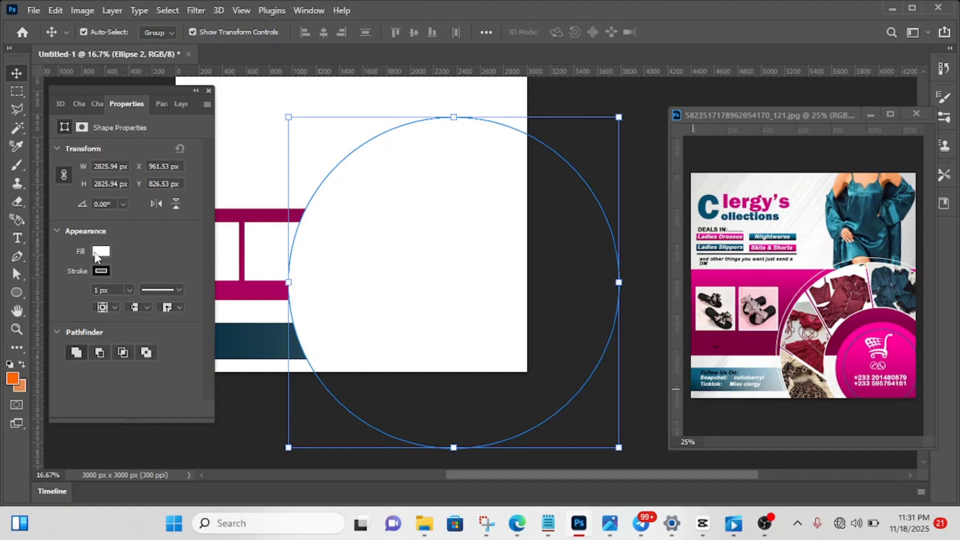
- Remove the large circle's fill and give it a white 12 px stroke, leaving nothing selected
left_click(98, 253)
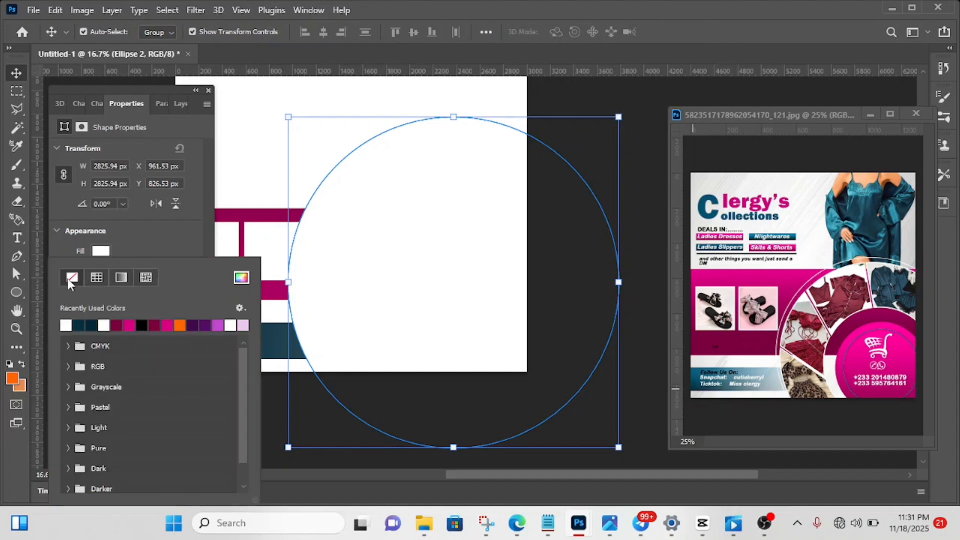
left_click(67, 278)
left_click(100, 272)
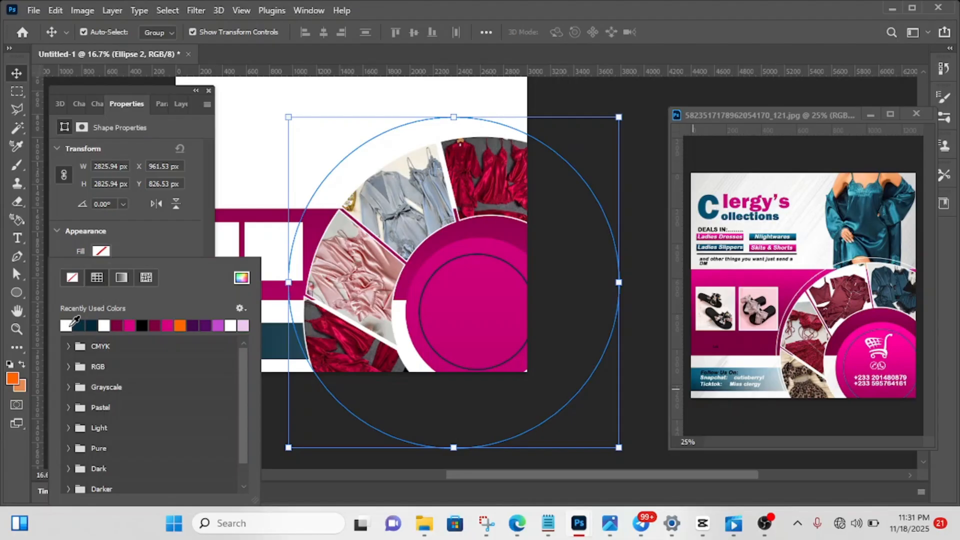
left_click(140, 233)
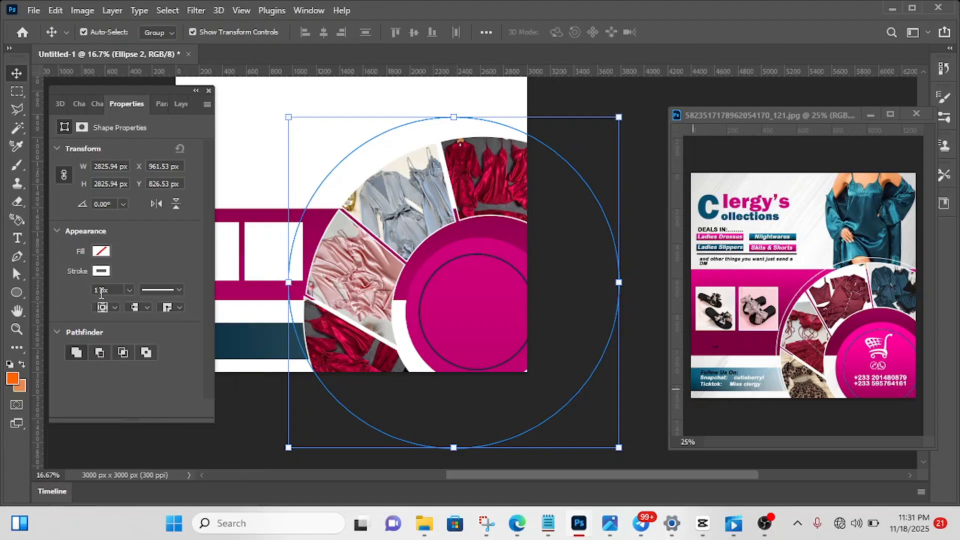
key("Up")
key("Up")
key("Up")
key("Up")
key("Return")
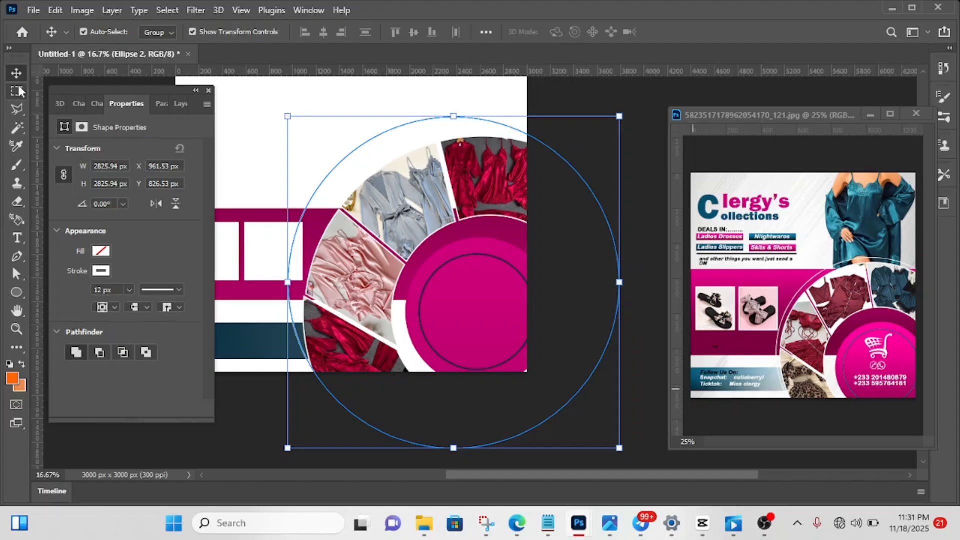
left_click(648, 95)
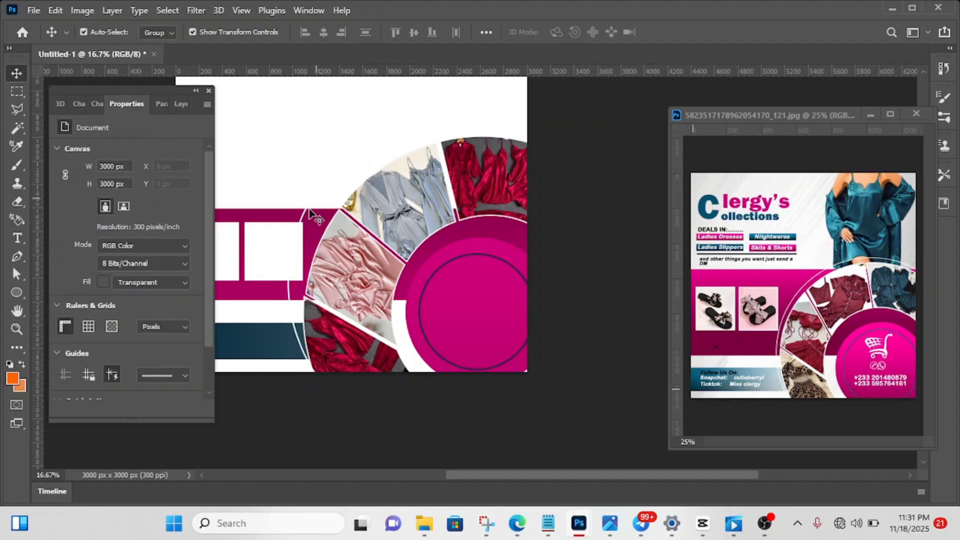
- Move the Ellipse 2 outline down until its top meets the photo ring's upper edge, and shift it about 60 px to the right
left_click(180, 103)
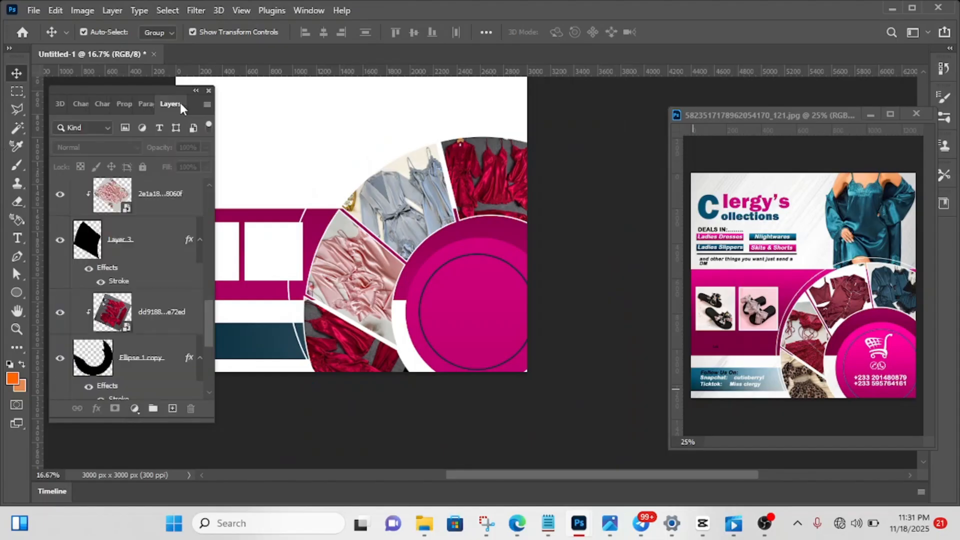
scroll(172, 203, "up", 8)
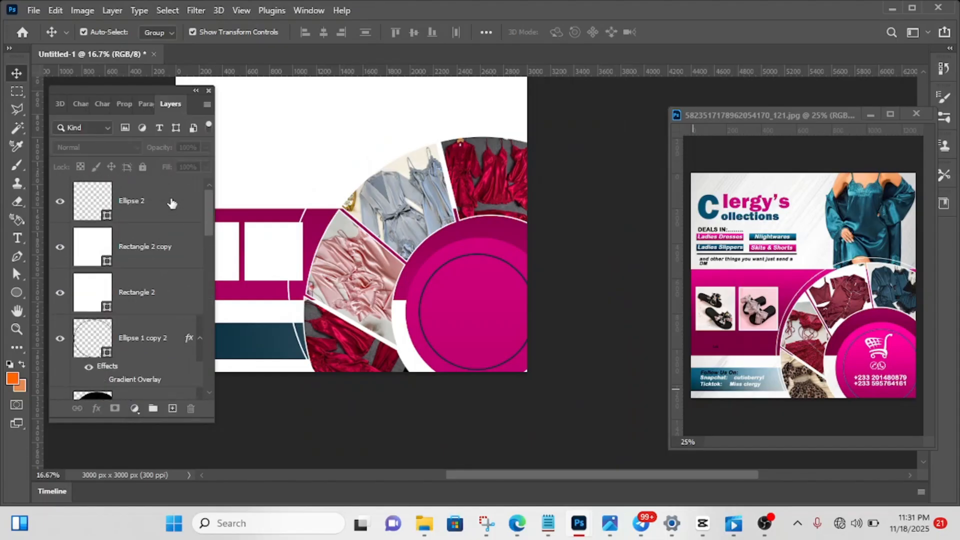
left_click(144, 219)
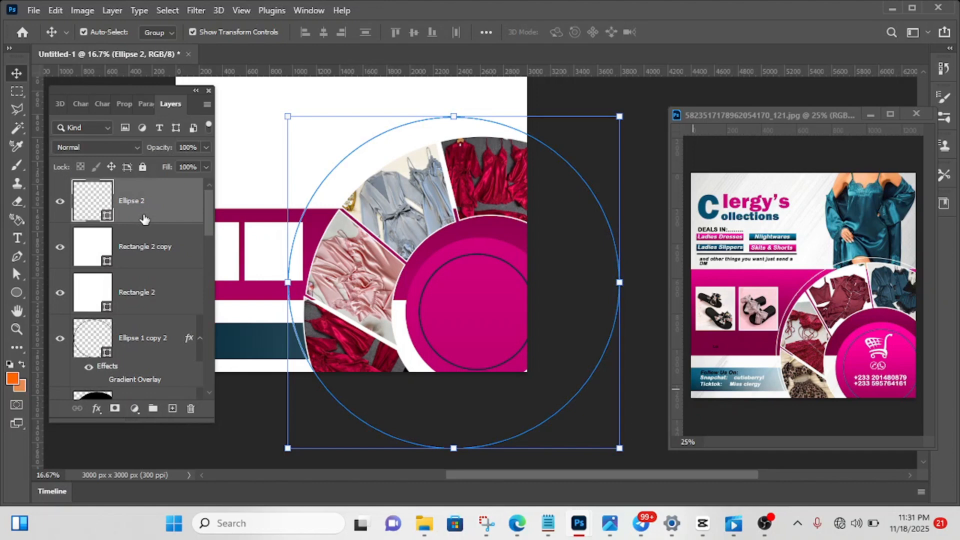
key("shift+Down")
key("shift+Down")
key("shift+Down")
key("shift+Down")
key("shift+Down")
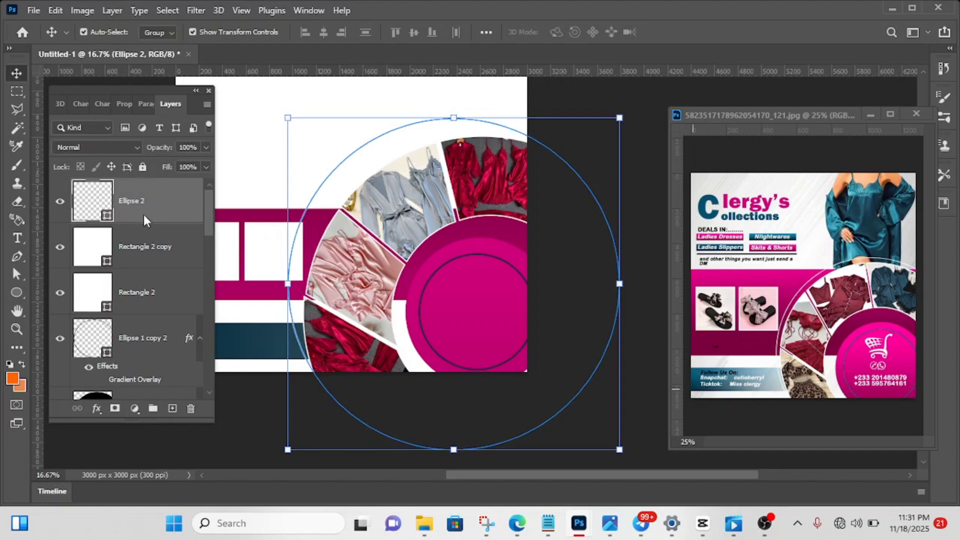
key("shift+Down")
key("shift+Down")
key("shift+Down")
key("shift+Down")
key("shift+Down")
key("shift+Down")
key("shift+Down")
key("shift+Down")
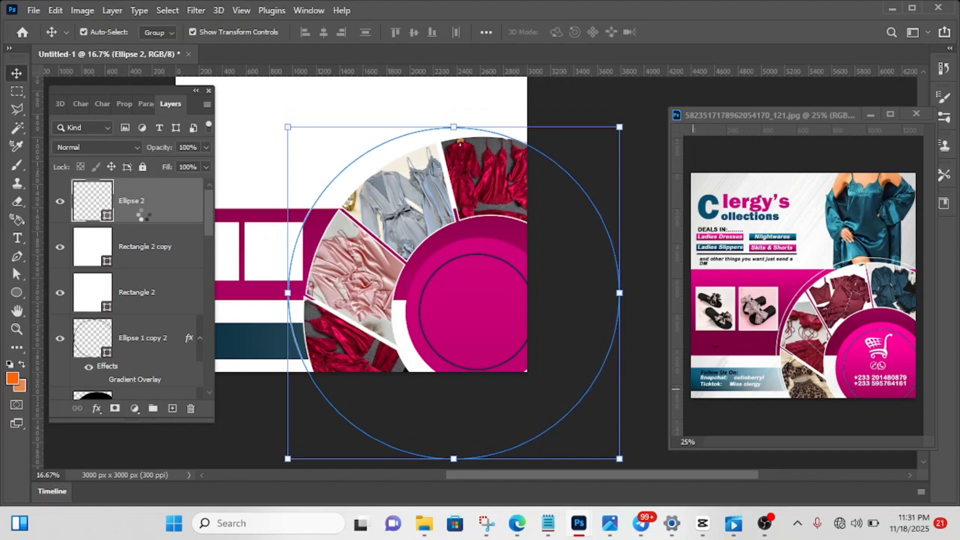
key("shift+Down")
key("shift+Down")
key("shift+Down")
key("shift+Down")
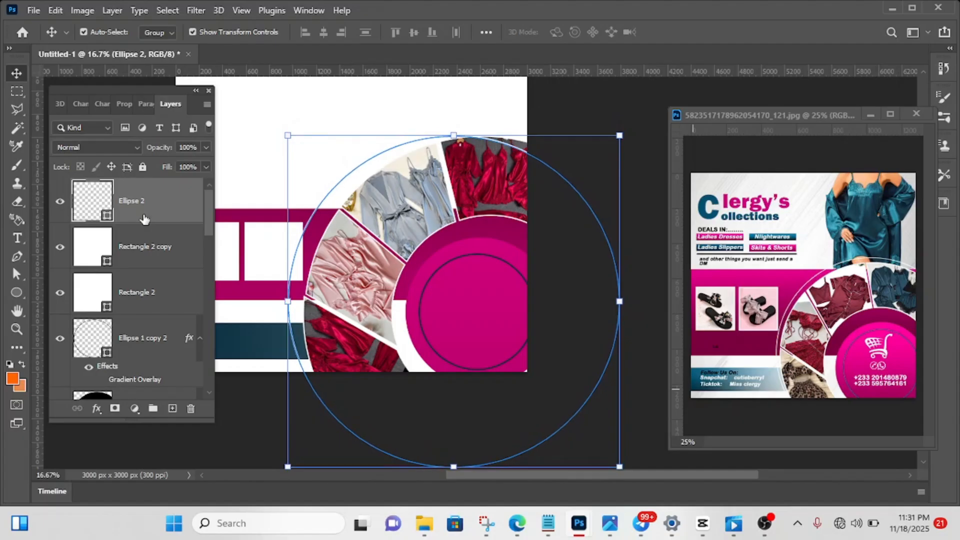
key("shift+Right")
key("shift+Right")
key("shift+Right")
- Move the Ellipse 2 outline about 50 px right and about 40 px down over the photo ring
key("shift+Right")
key("shift+Right")
key("shift+Right")
key("shift+Right")
key("shift+Right")
key("shift+Right")
key("shift+Right")
key("shift+Right")
key("shift+Right")
key("shift+Right")
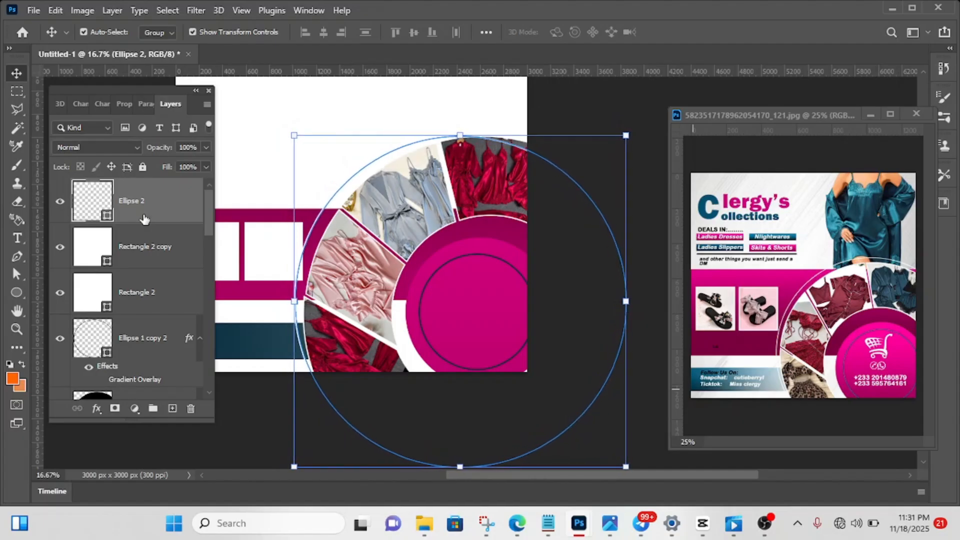
key("shift+Right")
key("shift+Right")
key("shift+Down")
key("shift+Down")
key("shift+Down")
key("shift+Down")
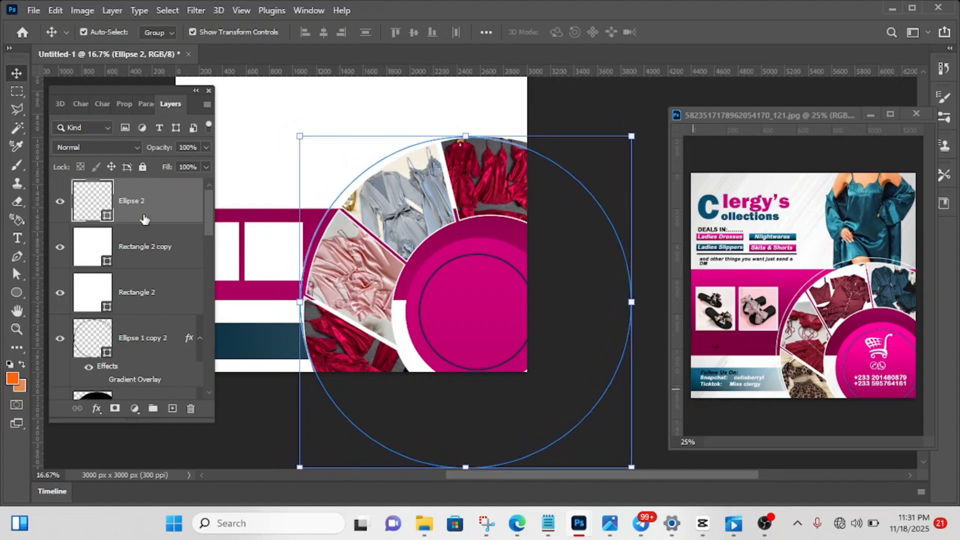
key("shift+Down")
key("shift+Down")
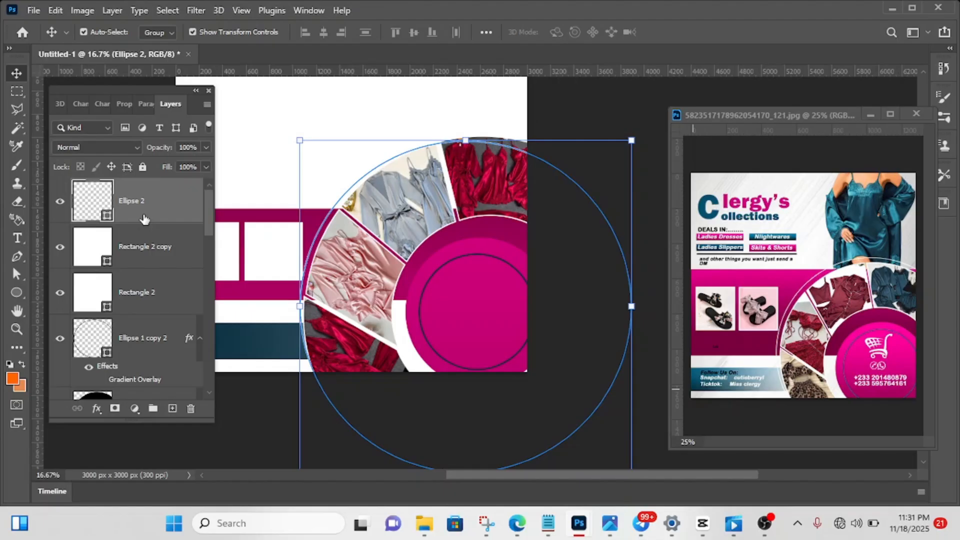
- Stretch the Ellipse 2 outline upward, to the right and downward until it measures about 3054 px wide and 3024 px high
left_click(16, 297)
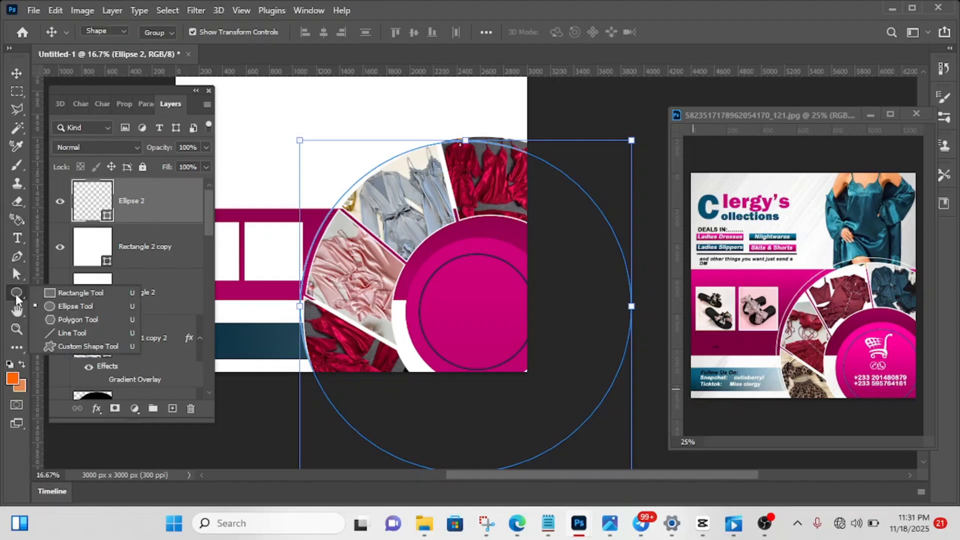
left_click_drag(475, 139, 486, 128)
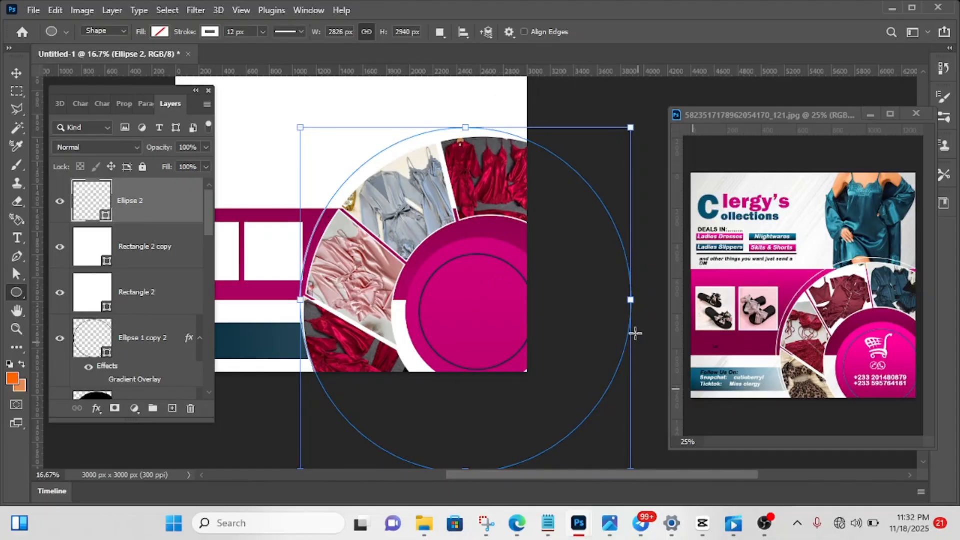
left_click_drag(632, 301, 660, 322)
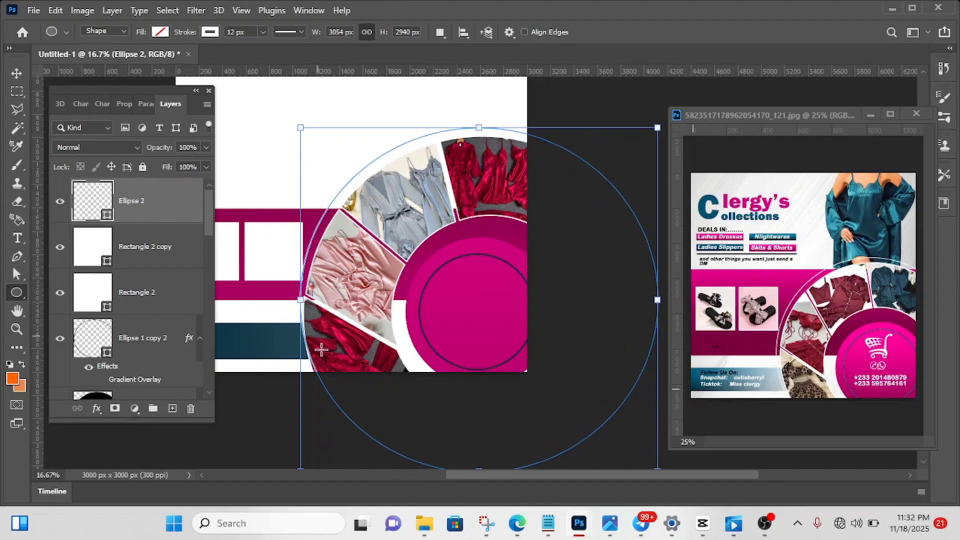
scroll(422, 445, "down", 1)
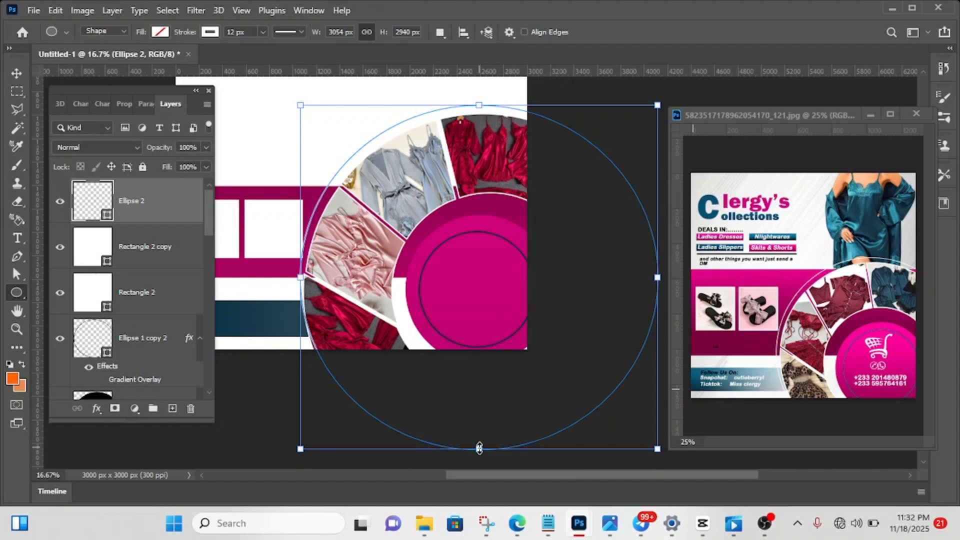
left_click_drag(479, 449, 479, 459)
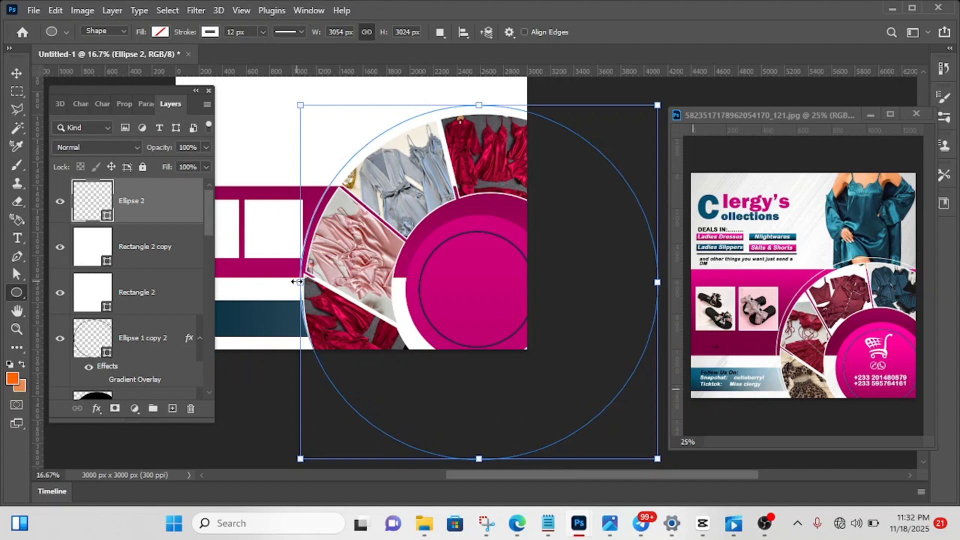
- Widen the Ellipse 2 outline slightly to the left to about 3096 px, and extend its right side further beyond the canvas
left_click_drag(297, 281, 293, 282)
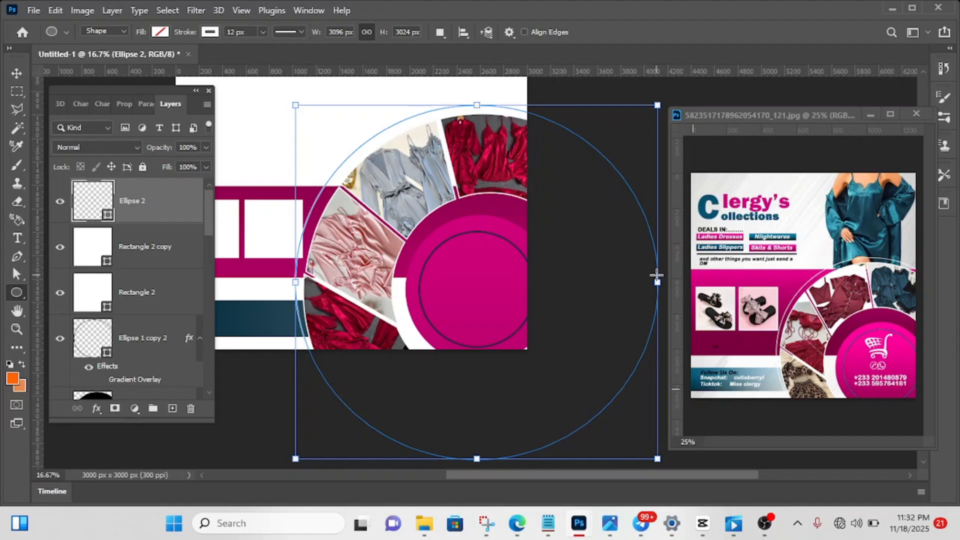
left_click_drag(657, 280, 673, 276)
left_click(674, 276)
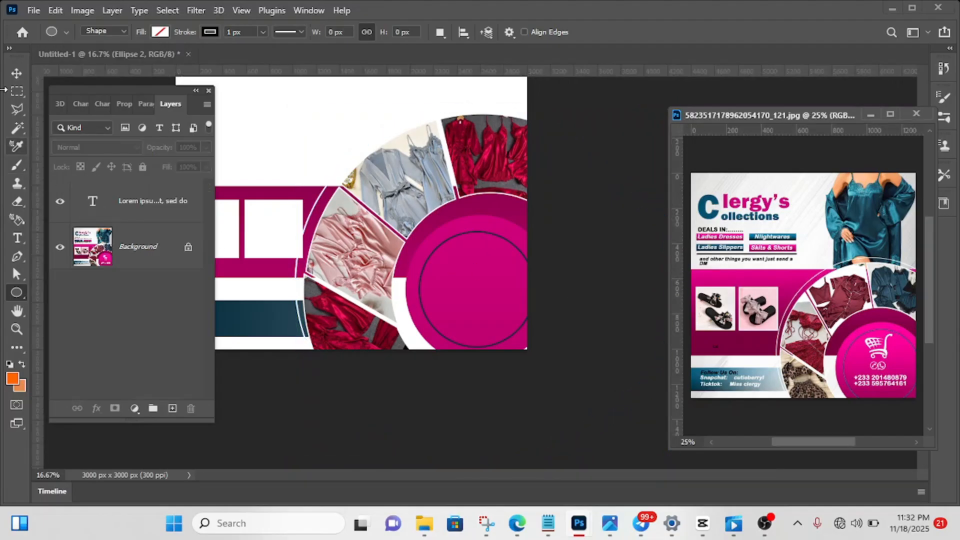
- Reselect the Ellipse 2 outline and shift it about 40 px right, leaving nothing selected
left_click(16, 73)
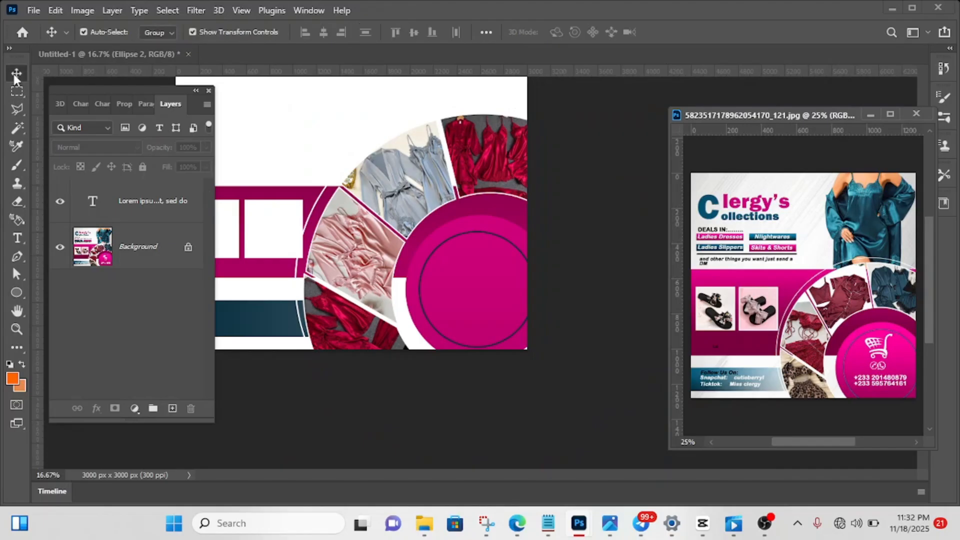
left_click(304, 353)
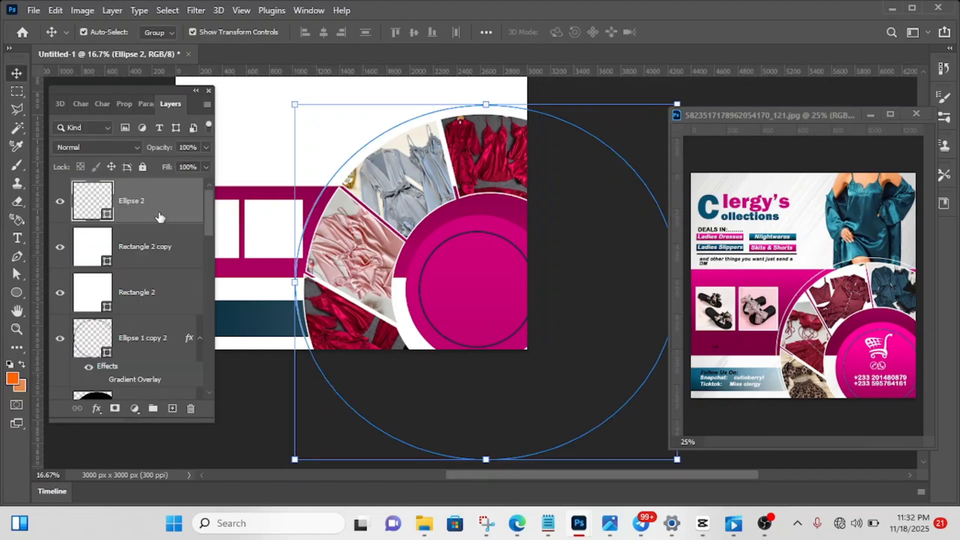
key("Right")
key("Right")
key("Right")
key("Right")
key("Right")
key("Right")
key("Right")
key("Right")
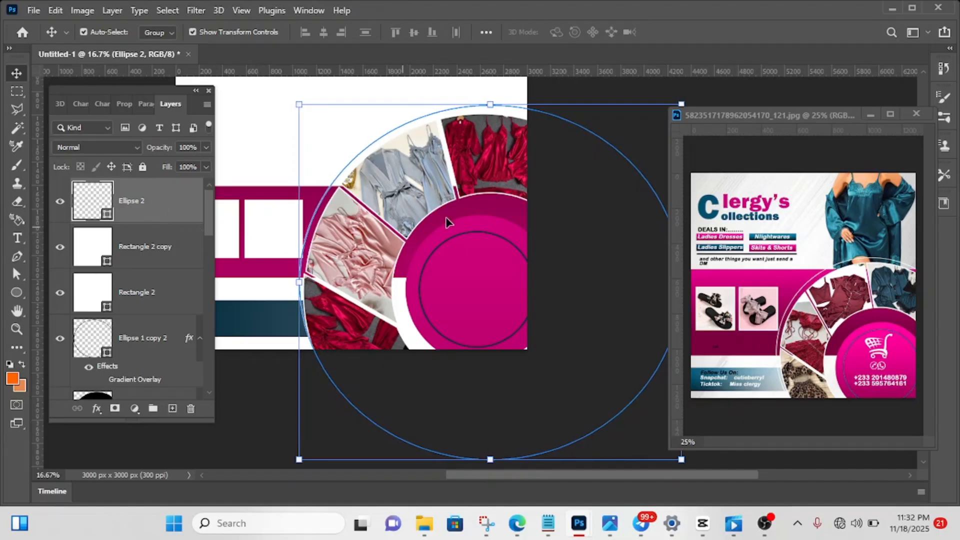
left_click(595, 90)
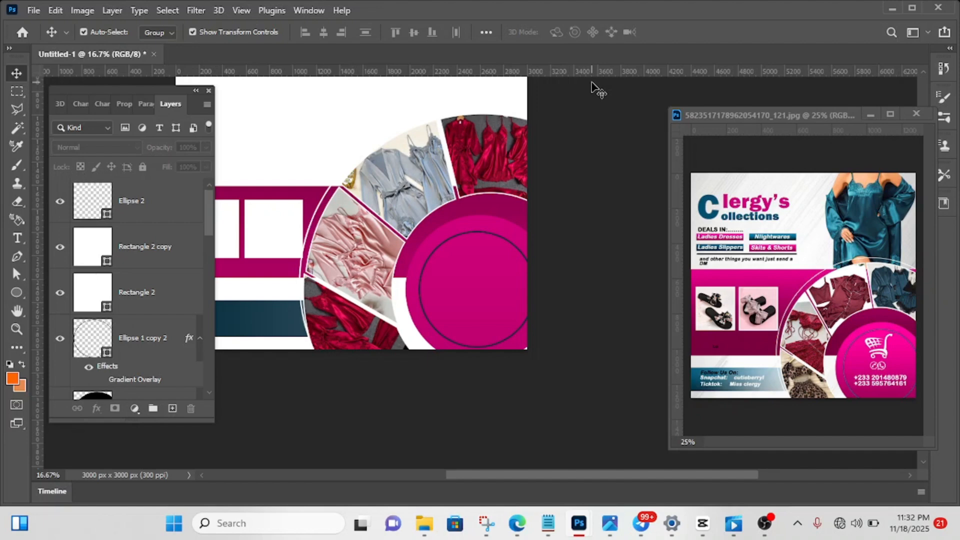
- Shift the Ellipse 2 outline about 80 px left, away from the photo ring's outer edge
left_click(158, 215)
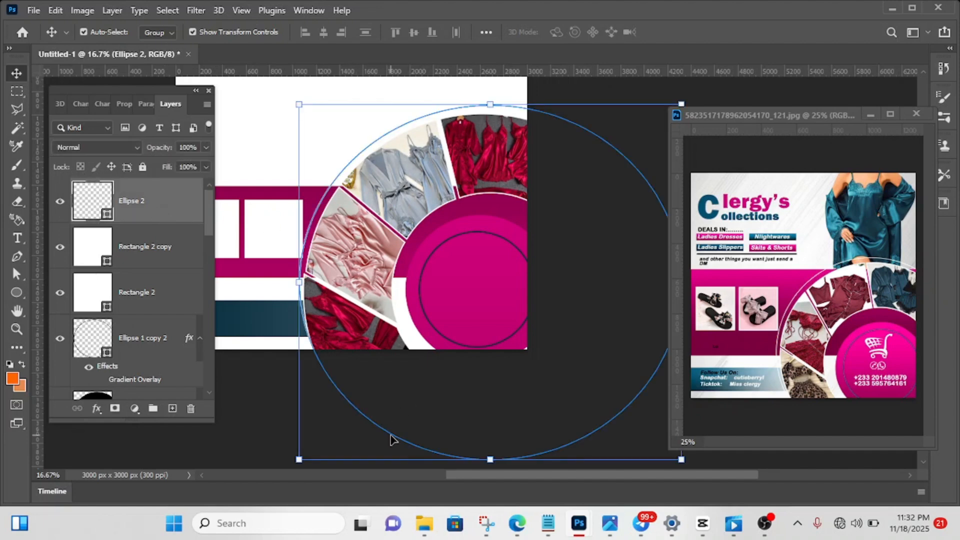
key("shift+Left")
key("shift+Left")
key("shift+Left")
key("shift+Left")
key("shift+Left")
key("shift+Left")
key("shift+Left")
key("shift+Left")
key("shift+Left")
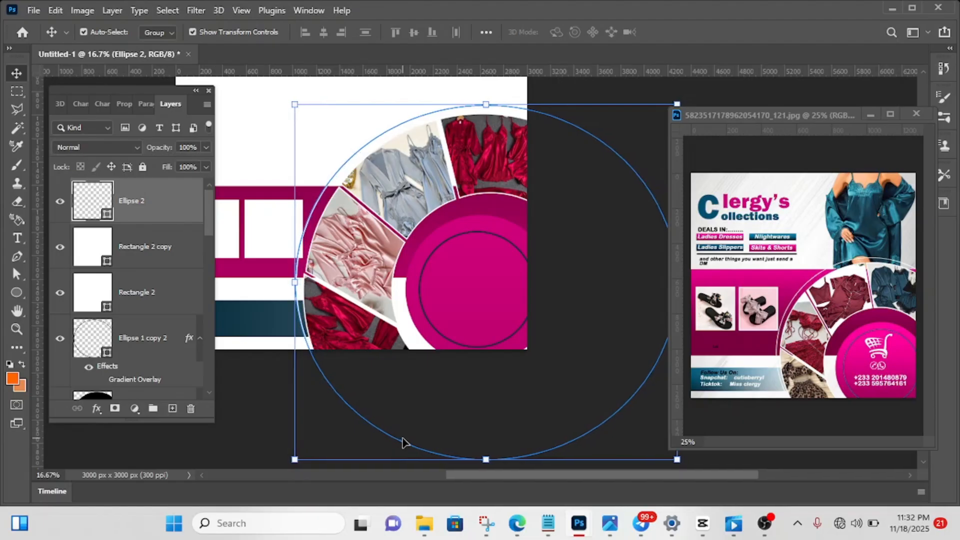
key("shift+Left")
key("shift+Left")
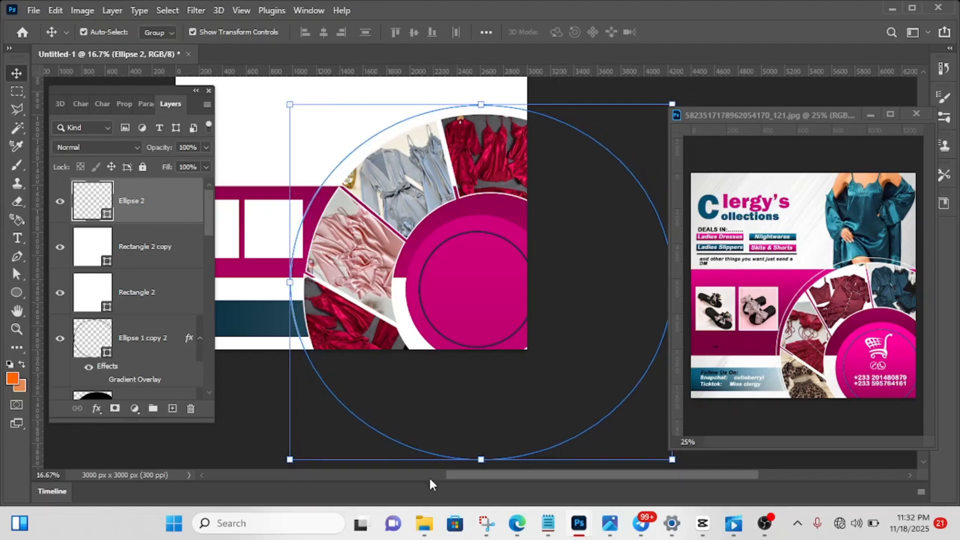
- Scale the Ellipse 2 outline proportionally to 112.75% and move it about 200 px right
mouse_move(480, 459)
left_mouse_down()
mouse_move(482, 484)
mouse_move(480, 453)
left_mouse_up()
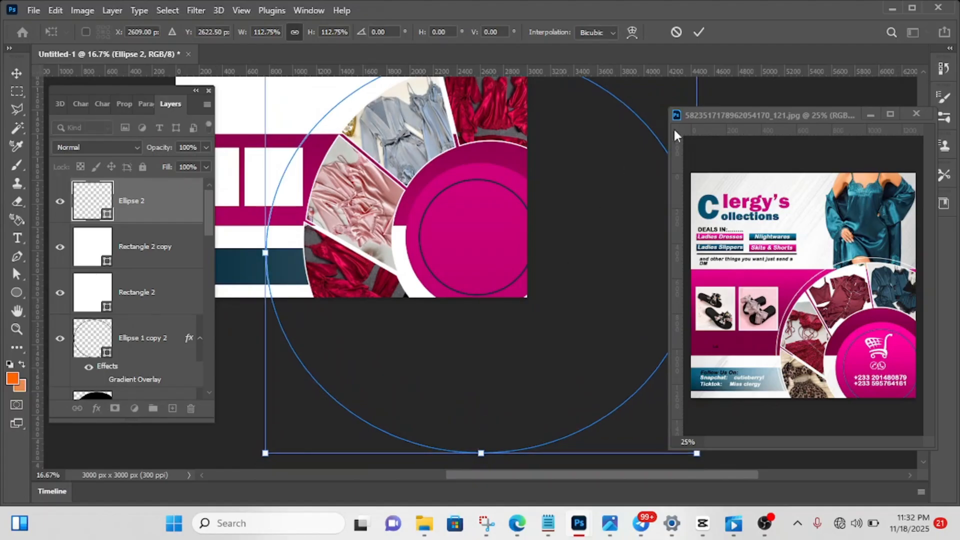
left_click(698, 32)
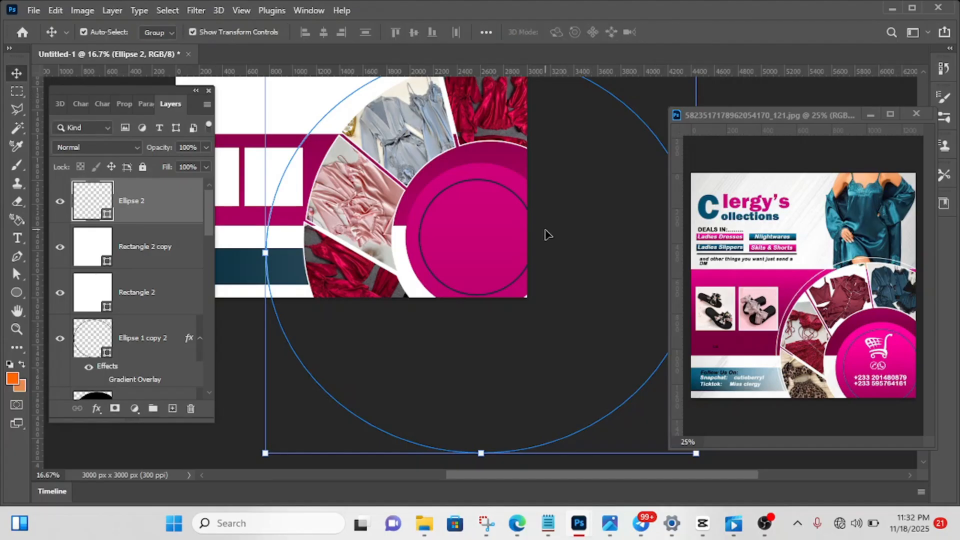
scroll(545, 235, "up", 2)
key("shift+Right")
key("shift+Right")
key("shift+Right")
key("shift+Right")
key("shift+Right")
key("shift+Right")
key("shift+Right")
key("shift+Right")
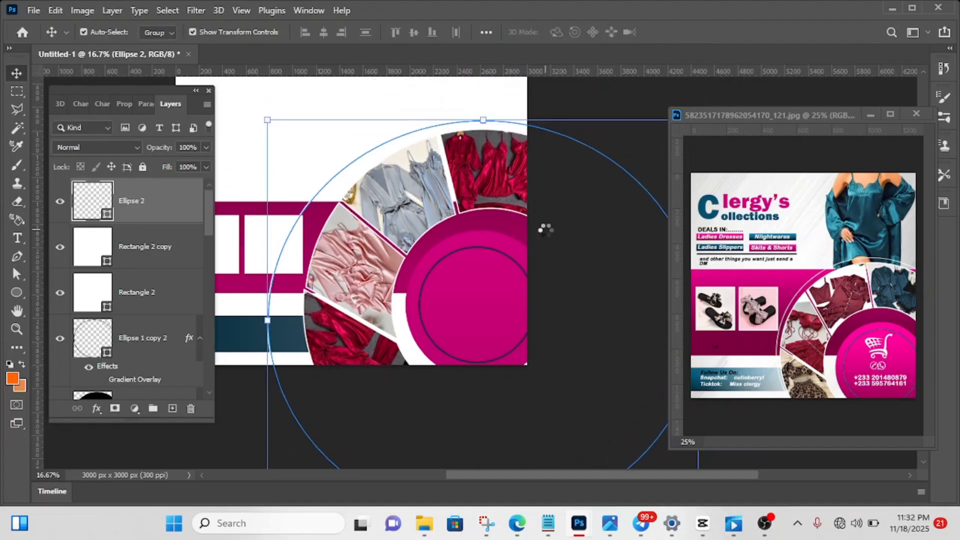
key("shift+Right")
key("shift+Right")
key("shift+Right")
key("shift+Right")
key("shift+Right")
key("shift+Right")
key("shift+Right")
key("shift+Right")
key("shift+Right")
key("shift+Right")
key("shift+Right")
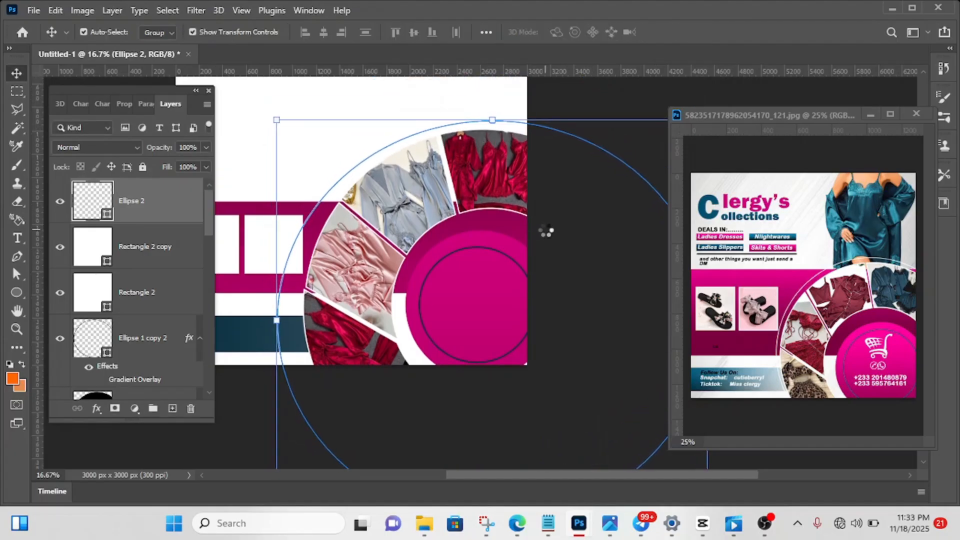
key("shift+Right")
key("shift+Right")
key("shift+Right")
key("shift+Right")
key("shift+Right")
key("shift+Right")
key("shift+Right")
key("shift+Right")
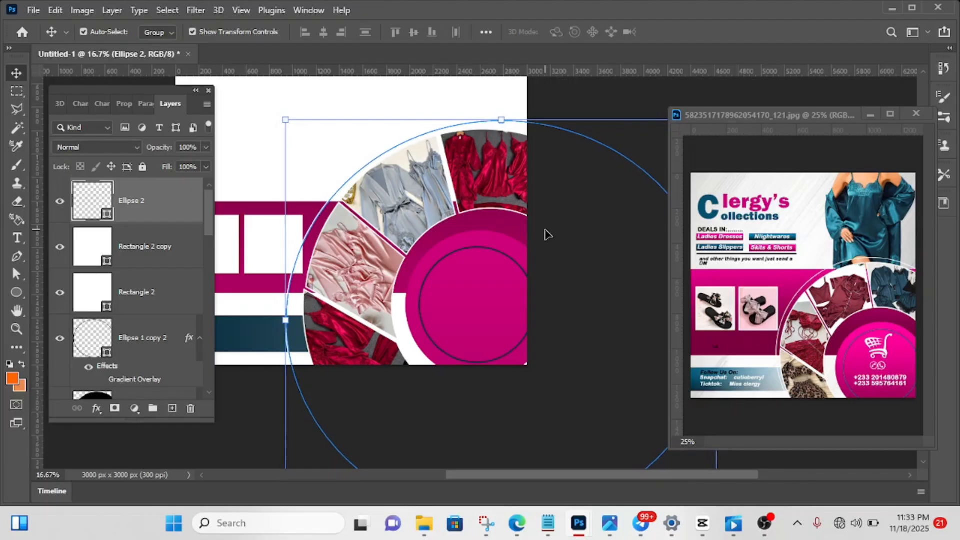
key("shift+Right")
key("shift+Right")
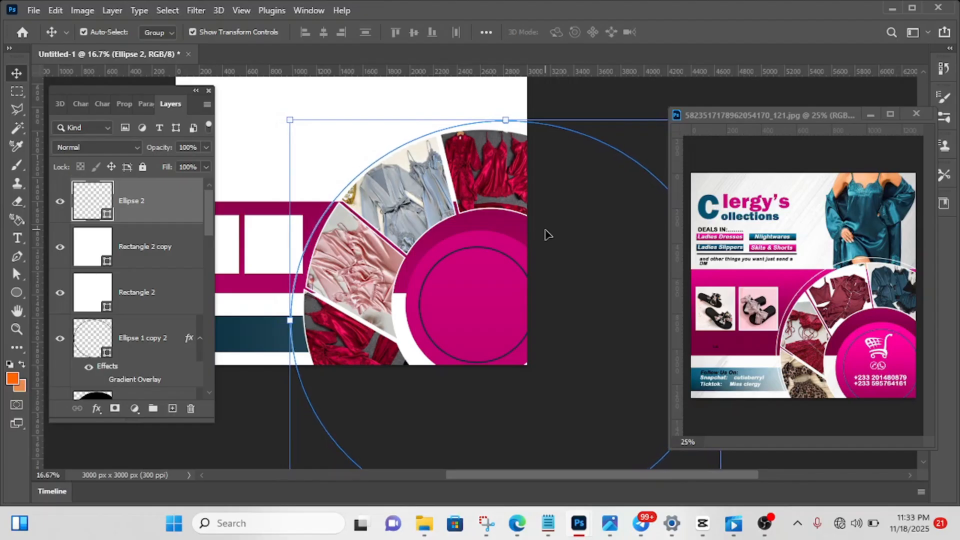
- Move the Ellipse 2 outline about 65 px up and about 40 px right, leaving nothing selected
key("shift+Up")
key("shift+Up")
key("shift+Up")
key("shift+Up")
key("shift+Up")
key("shift+Up")
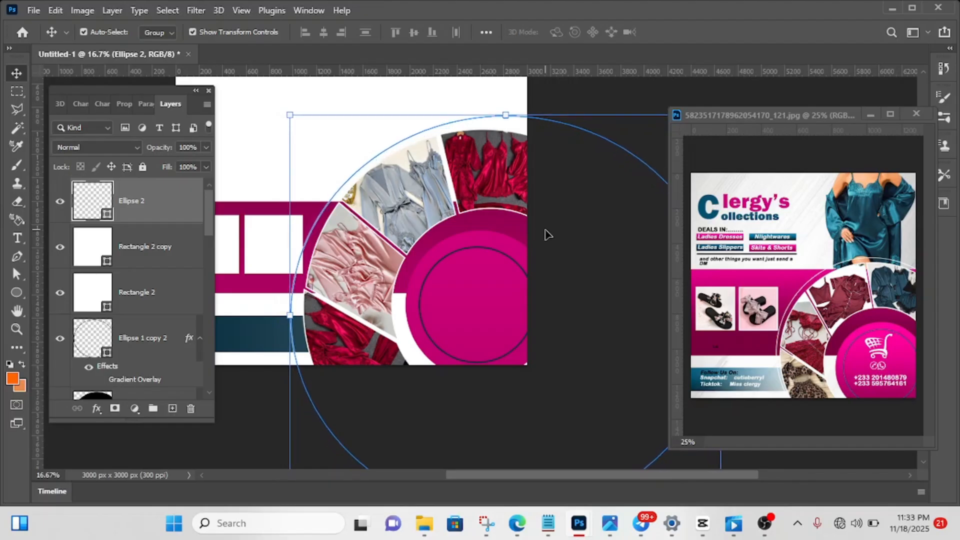
key("shift+Up")
key("shift+Right")
key("shift+Right")
key("shift+Right")
key("shift+Right")
key("shift+Right")
key("shift+Right")
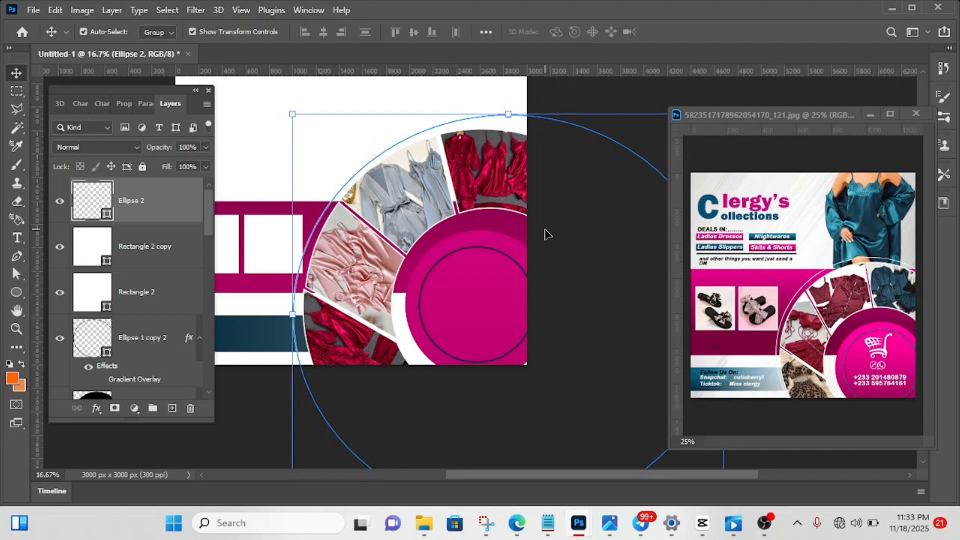
key("shift+Up")
key("shift+Up")
key("shift+Up")
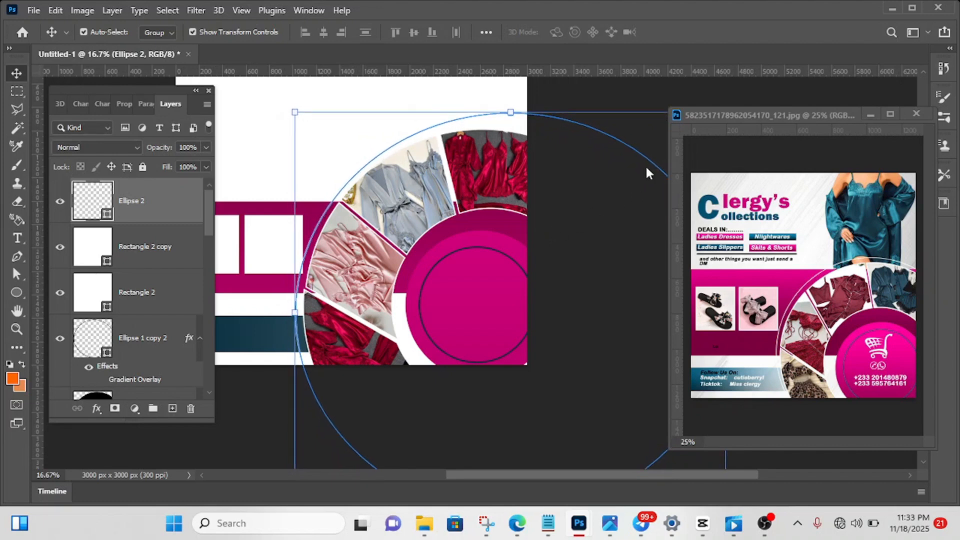
left_click(638, 96)
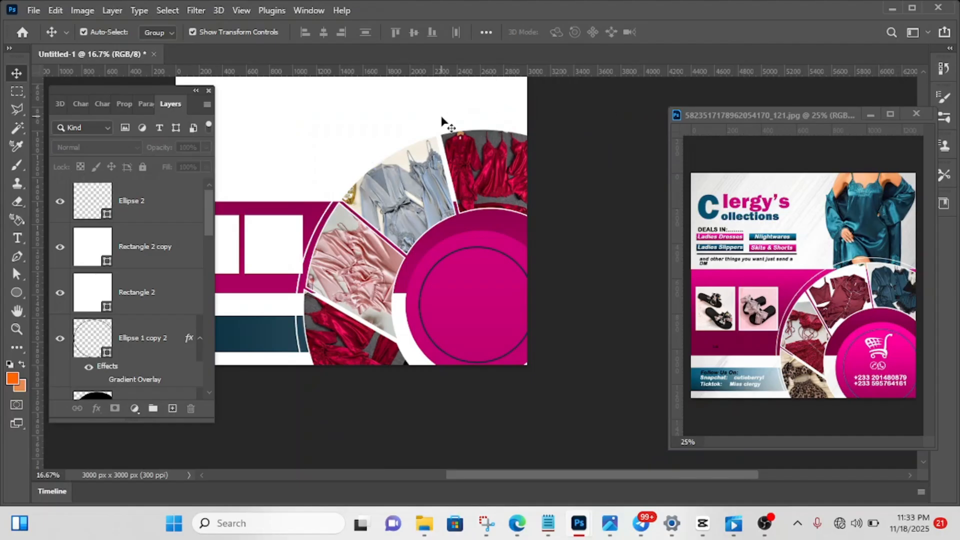
- Check the size and position of the second white frame in its shape properties
left_click(280, 250)
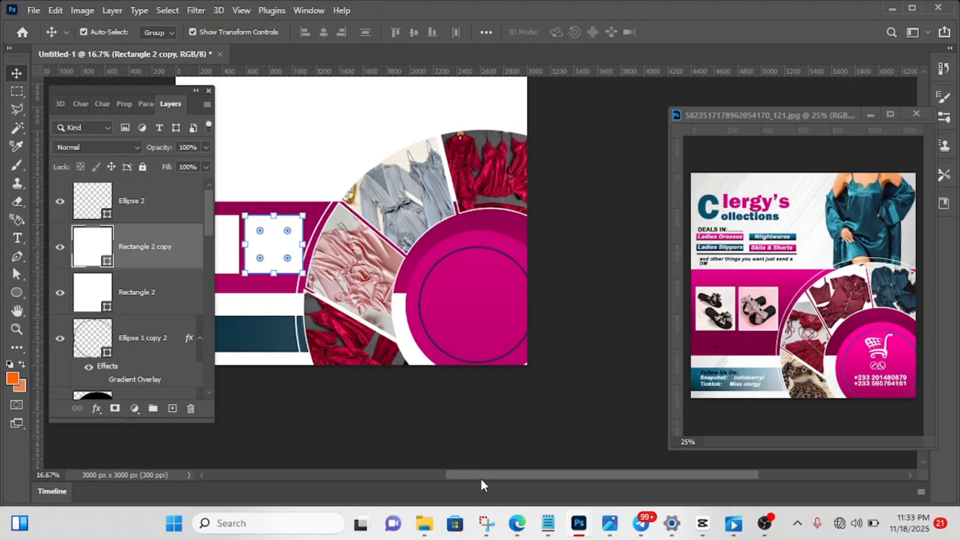
left_click_drag(481, 480, 437, 477)
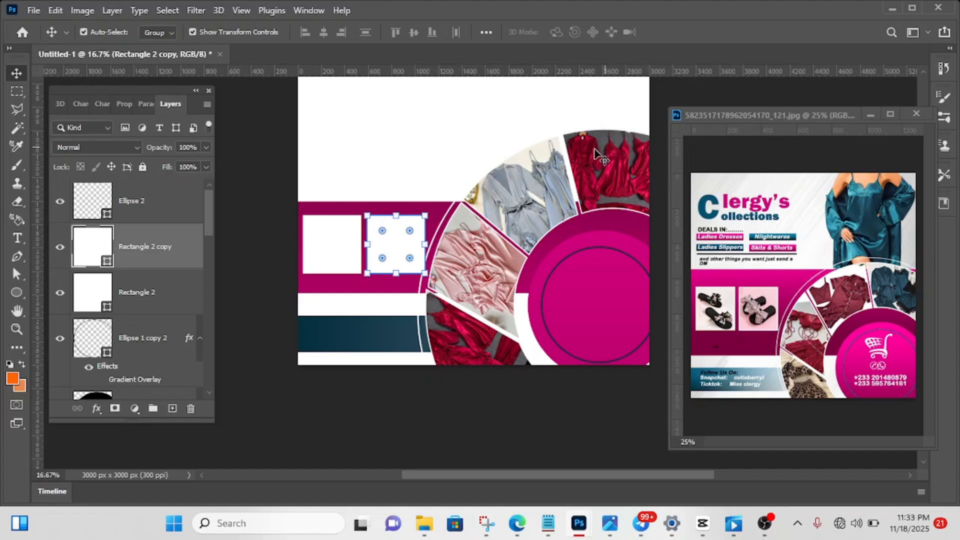
left_click(125, 104)
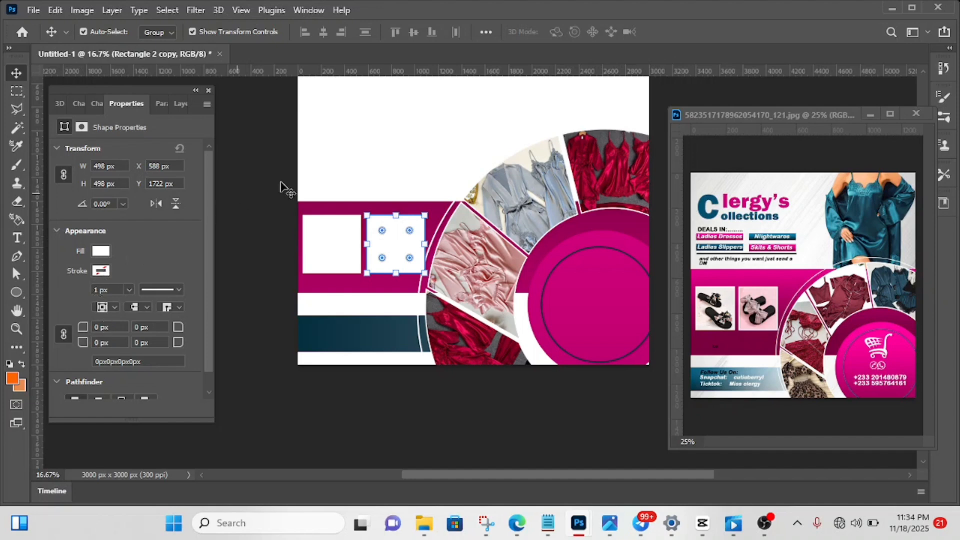
left_click(267, 196)
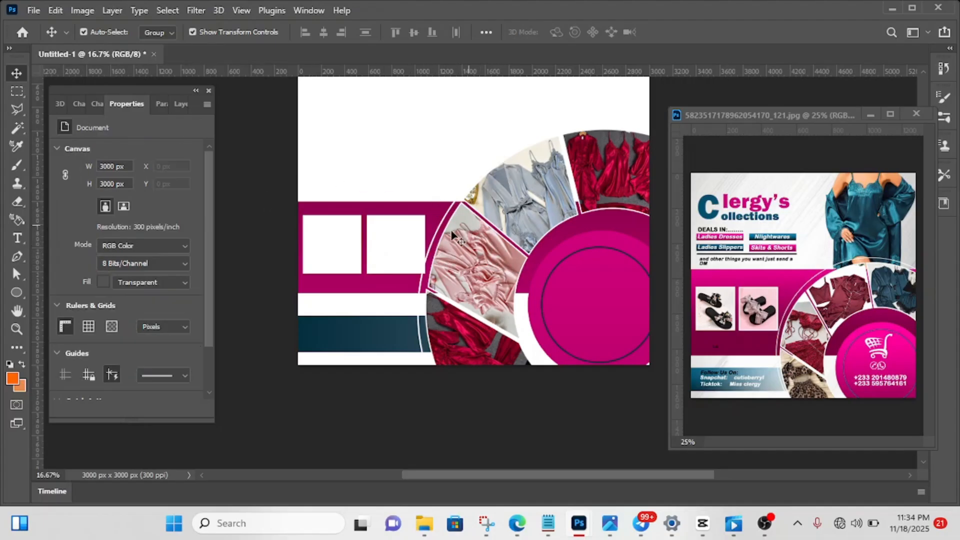
- Place the mauve satin robe model photo a3653f0700f1f4bebf69bba6fbcdb208.jpg from Downloads onto the canvas centre at 73.54% scale
scroll(478, 257, "up", 2)
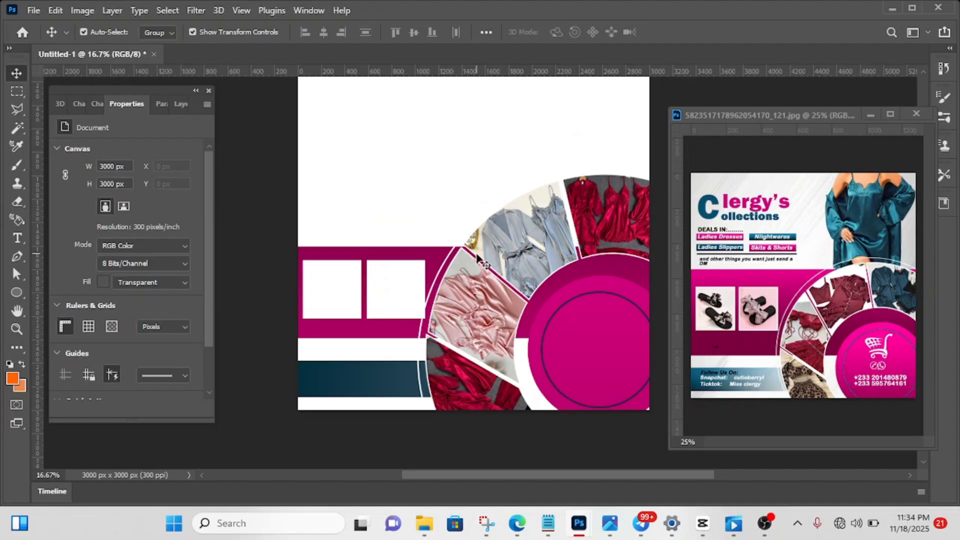
scroll(477, 258, "up", 2)
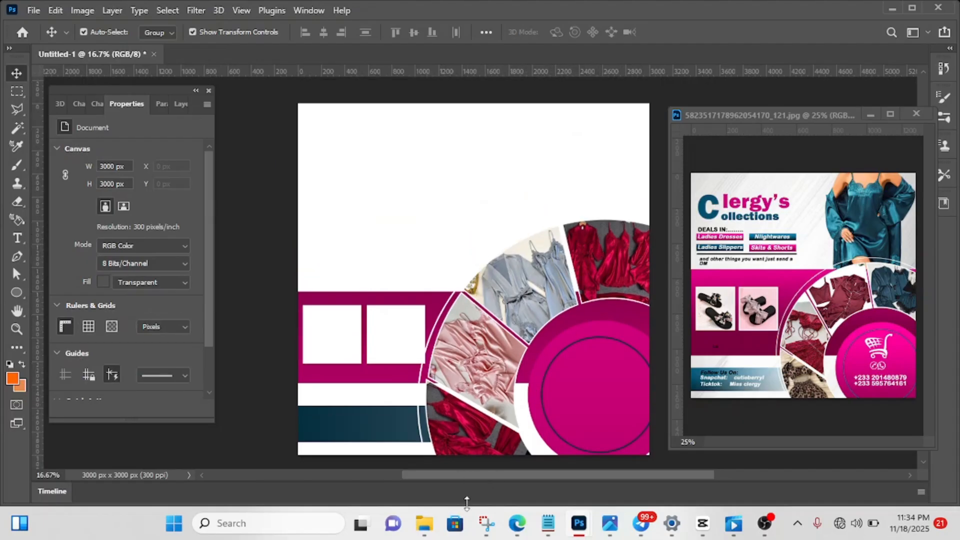
mouse_move(430, 529)
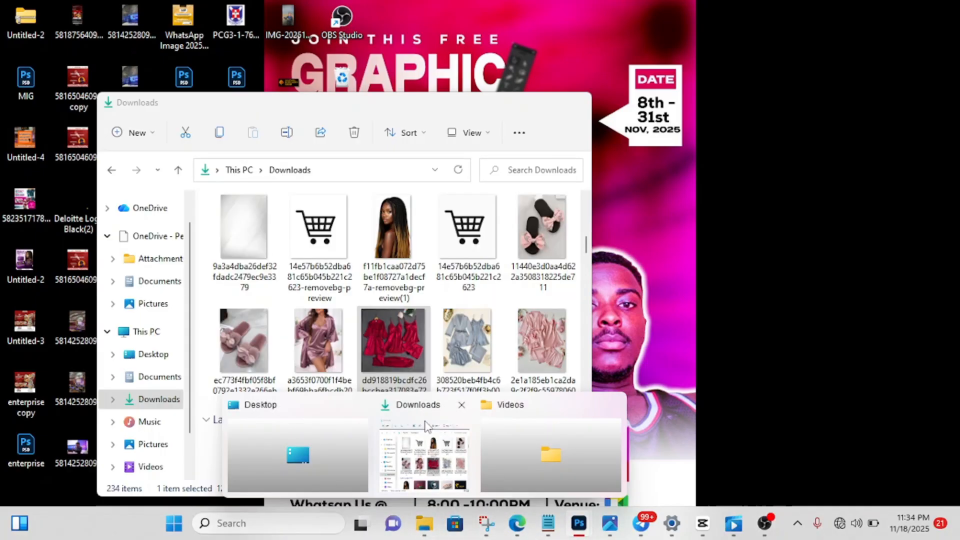
left_click(426, 425)
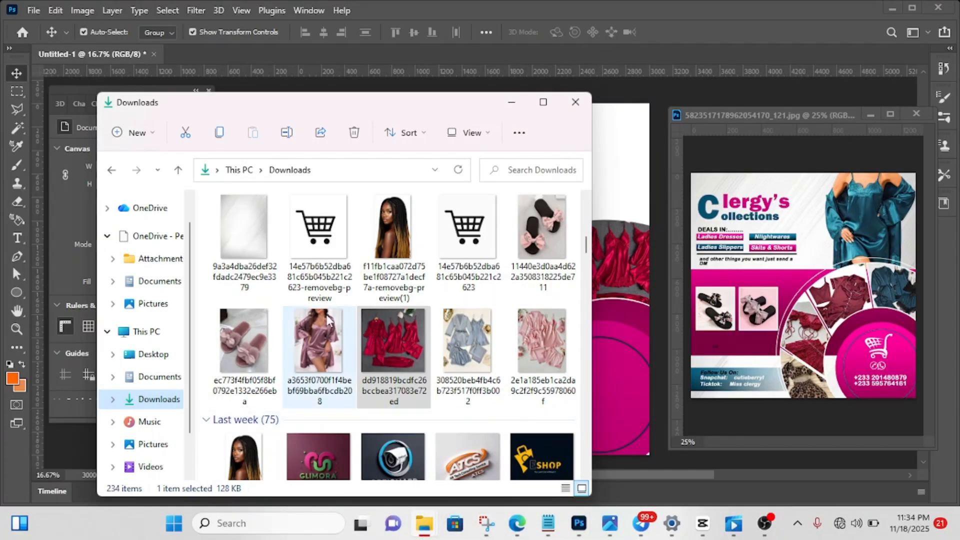
left_click_drag(320, 340, 623, 212)
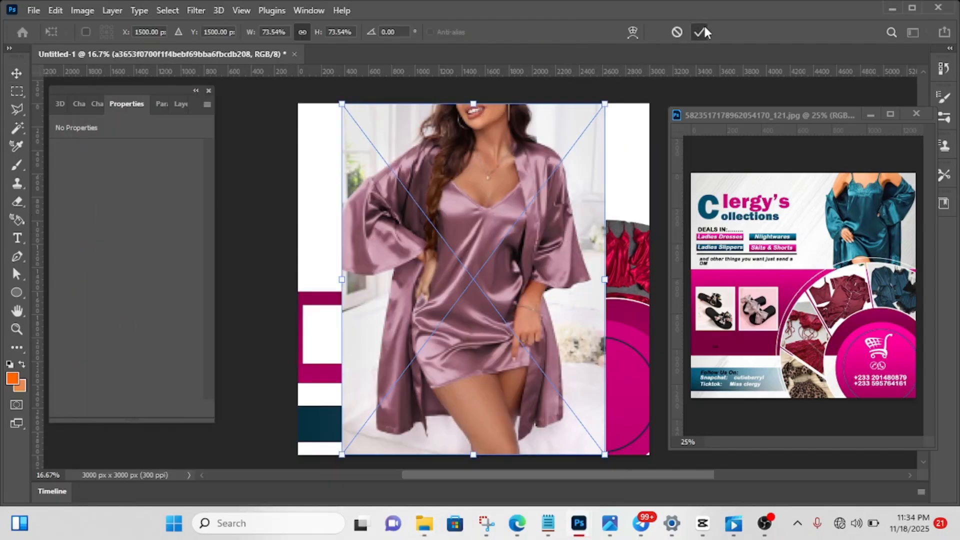
left_click(702, 32)
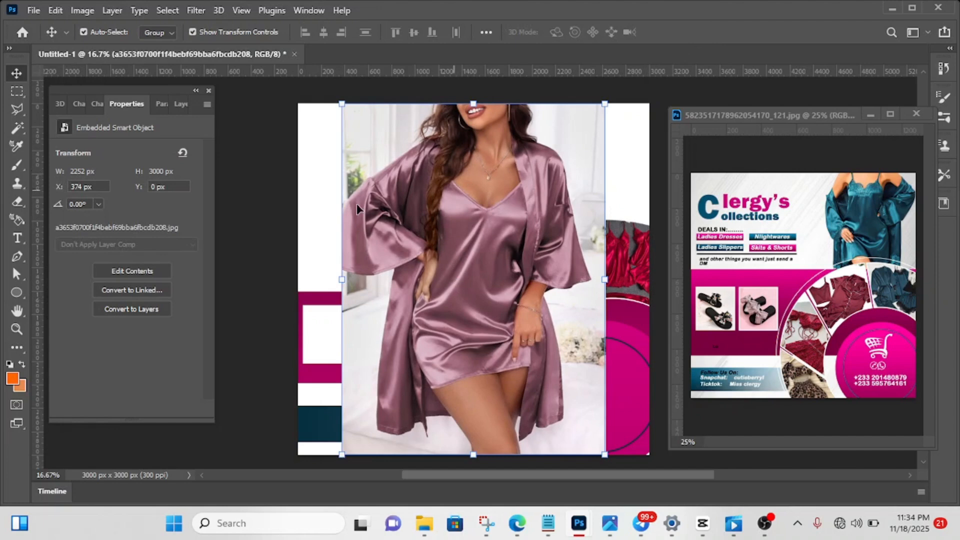
- Rasterize the mauve satin robe model photo layer and remove its background
left_click(180, 104)
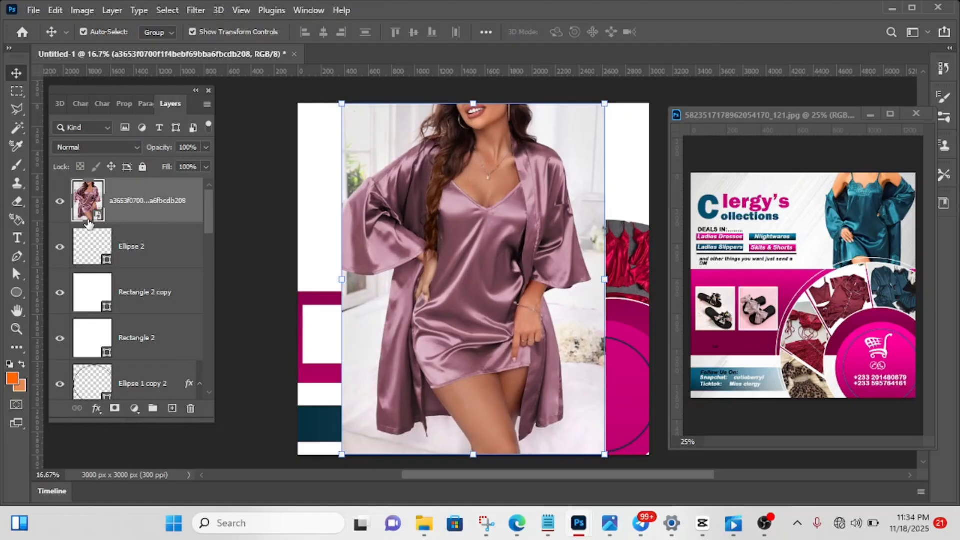
right_click(150, 208)
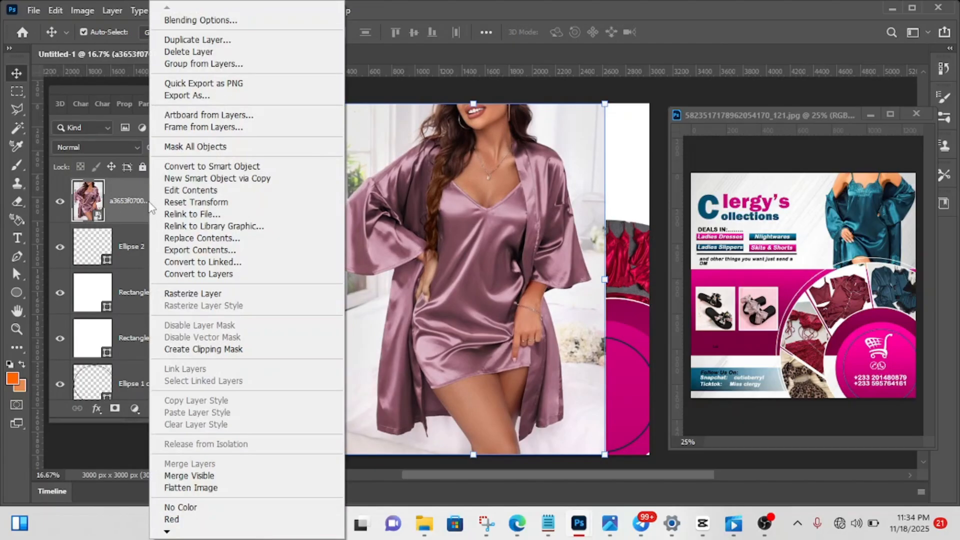
left_click(193, 295)
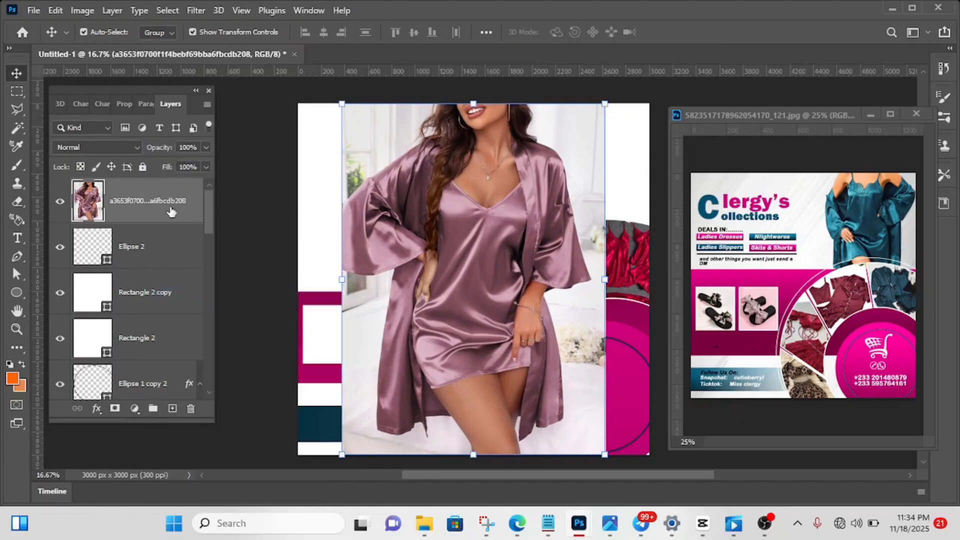
left_click(125, 104)
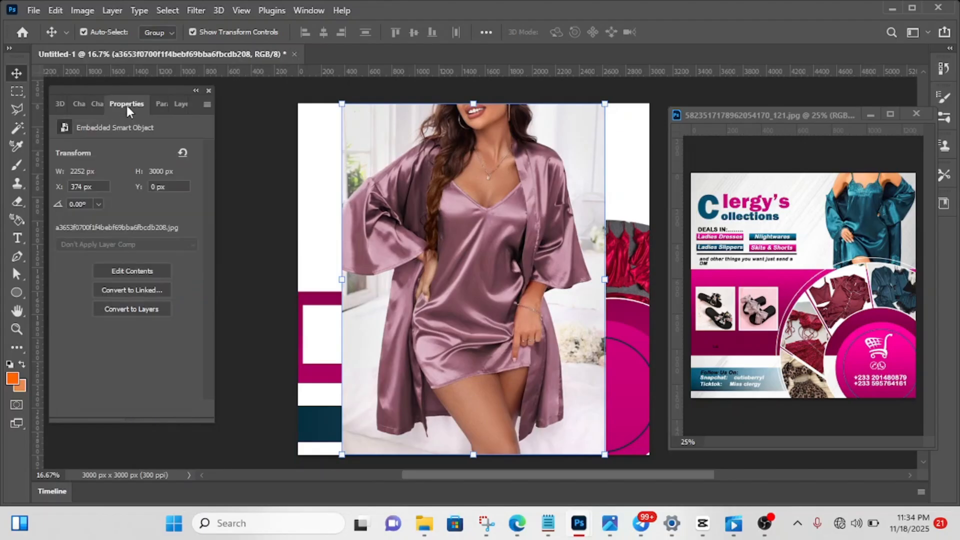
left_click(140, 330)
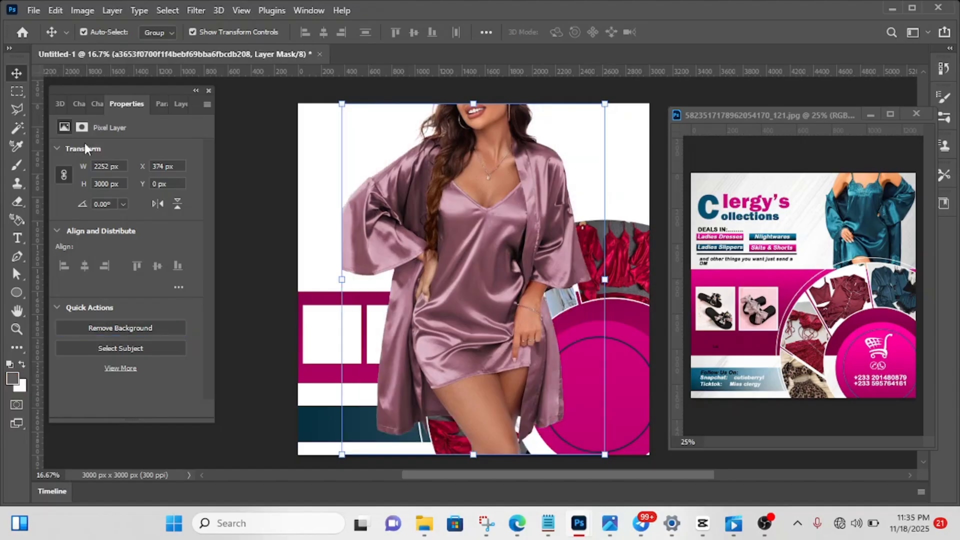
- Scale the cut-out model photo proportionally to 67.20% and move it to the canvas's upper-right area, centred vertically at 929 px
left_click(179, 105)
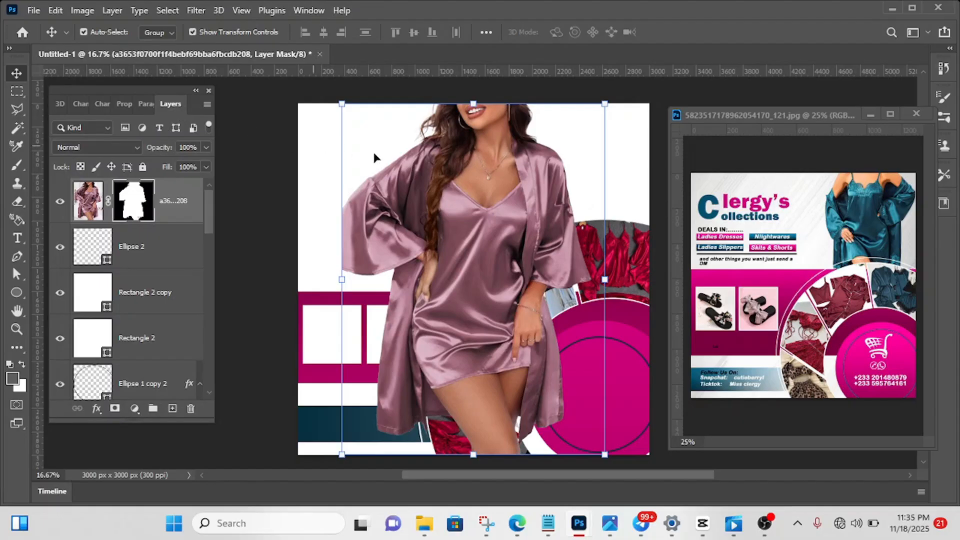
left_click_drag(473, 100, 475, 219)
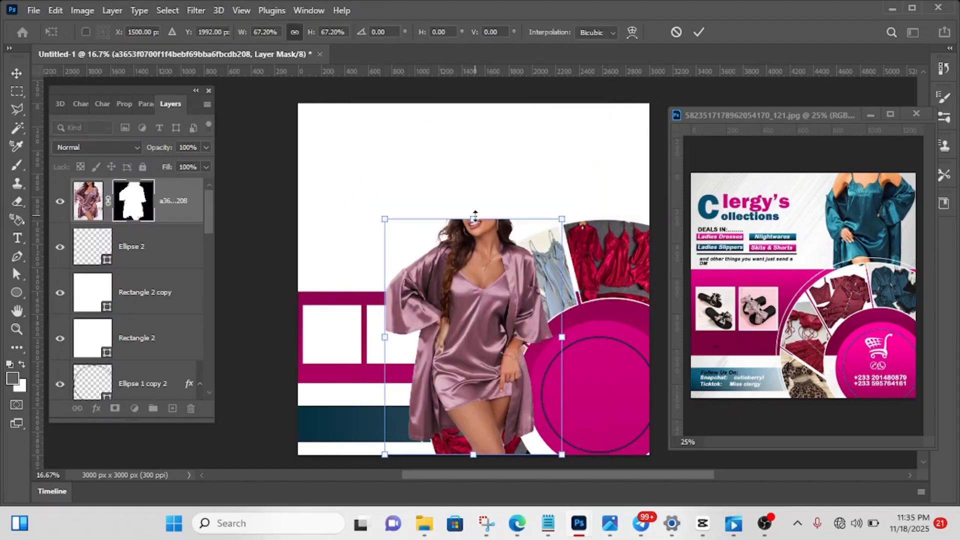
left_click_drag(479, 320, 576, 196)
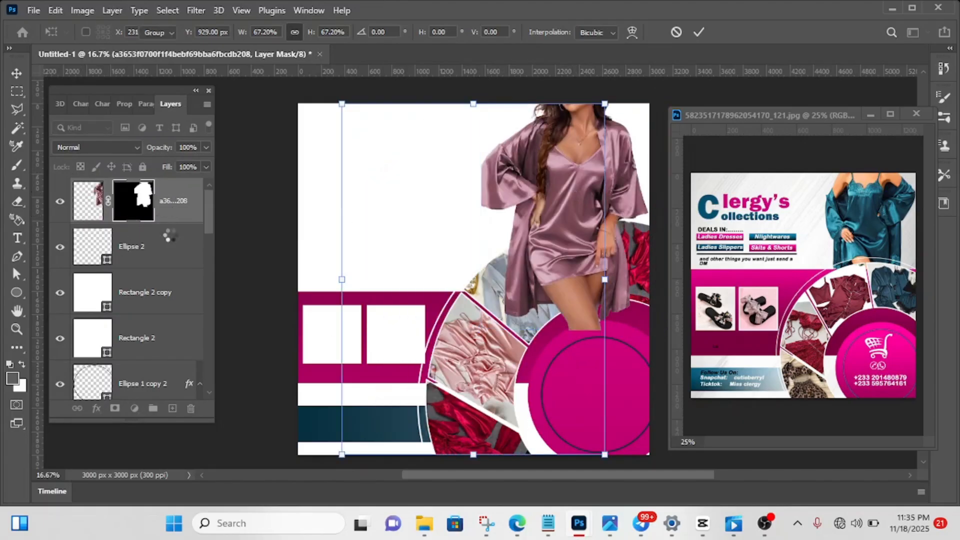
key("Return")
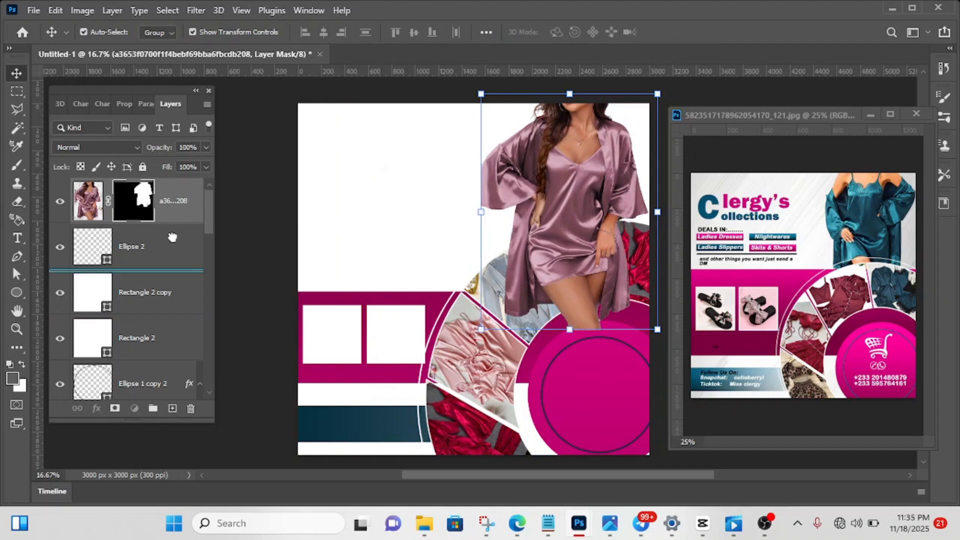
- Move the model photo layer beneath Rectangle 1, directly above Layer 0, leaving nothing selected
left_click_drag(179, 208, 178, 323)
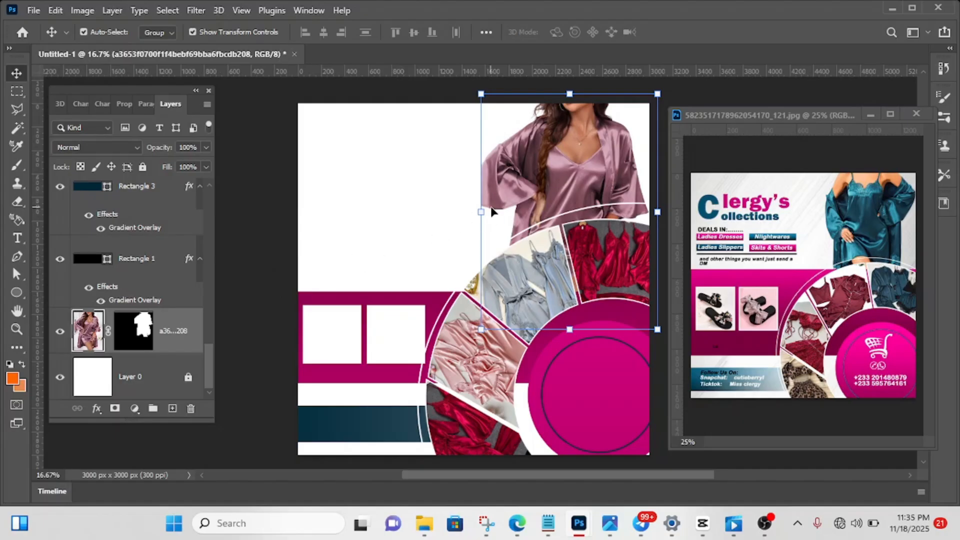
left_click(257, 148)
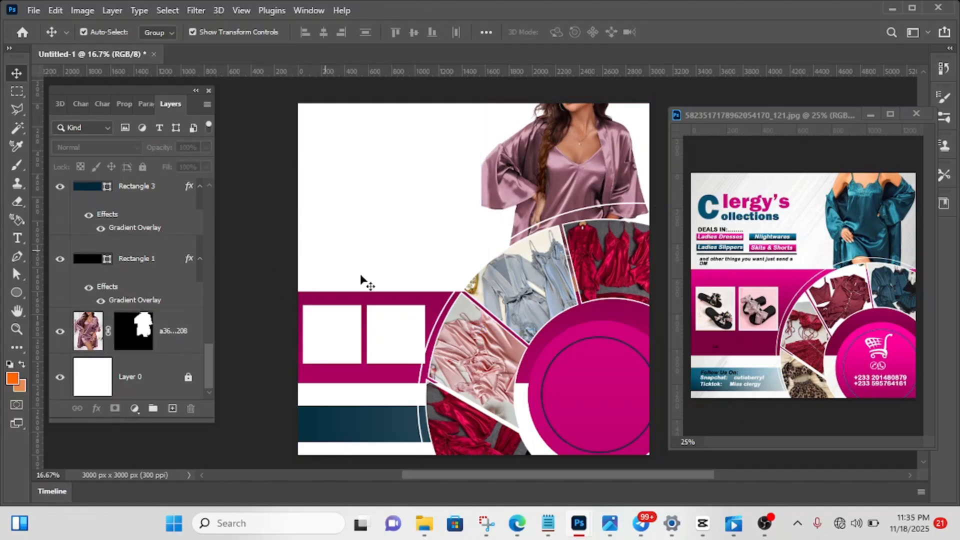
left_click(345, 331)
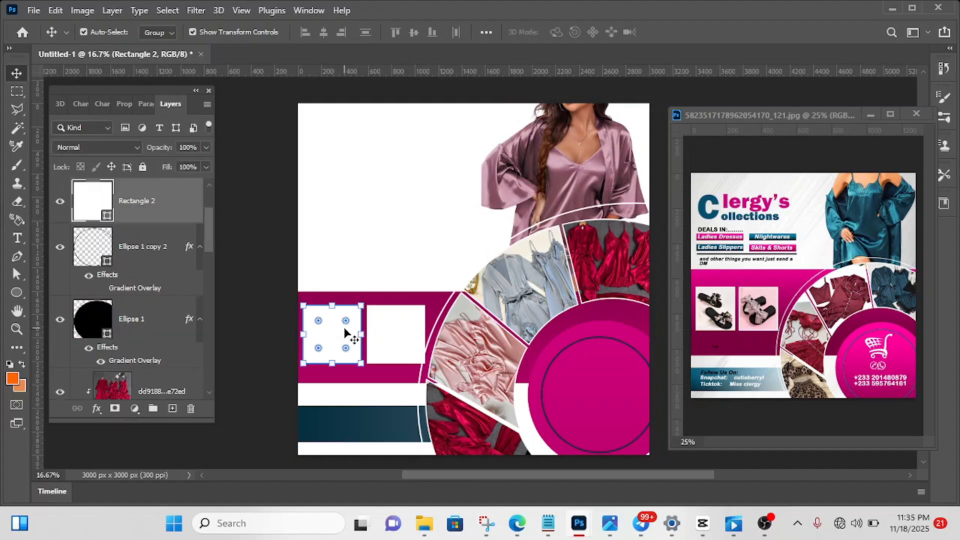
mouse_move(422, 528)
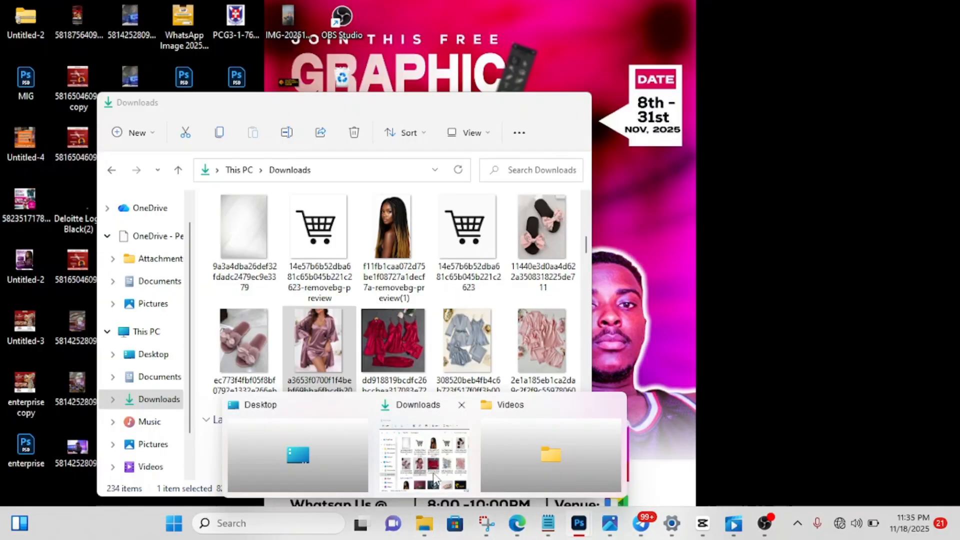
left_click(424, 455)
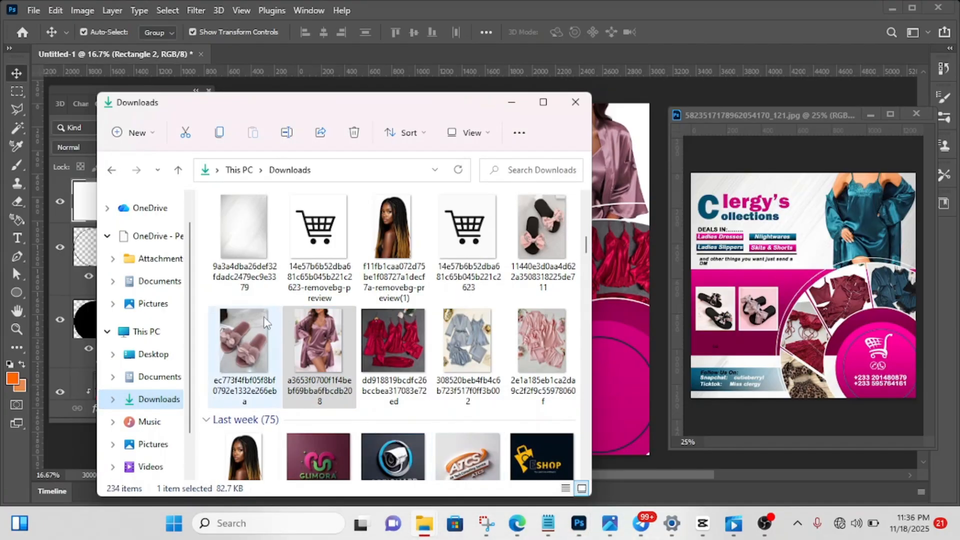
left_click_drag(554, 244, 625, 319)
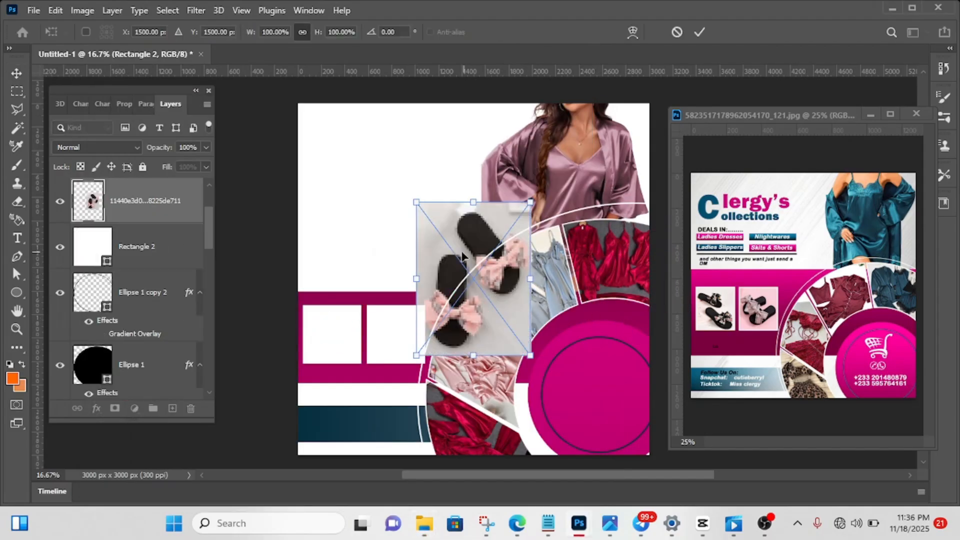
left_click_drag(462, 256, 338, 310)
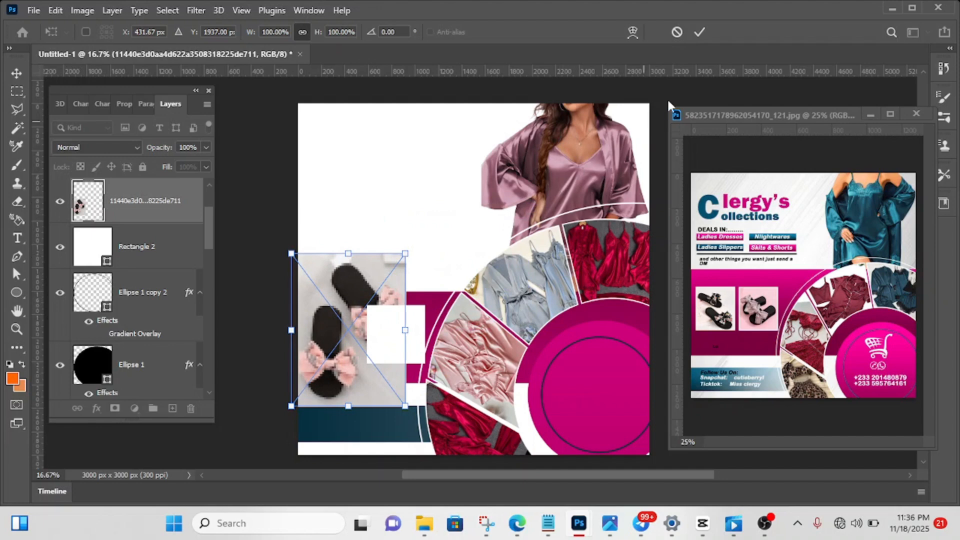
left_click(703, 33)
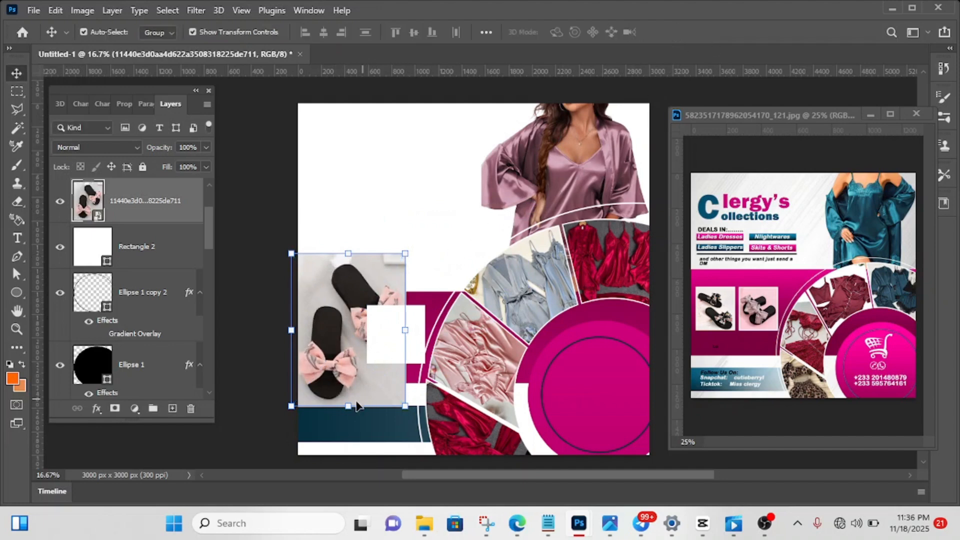
- Scale the black slippers photo to 71.63% and move it over the left white frame, centred at about X 298, Y 1907 px
left_click_drag(348, 406, 336, 366)
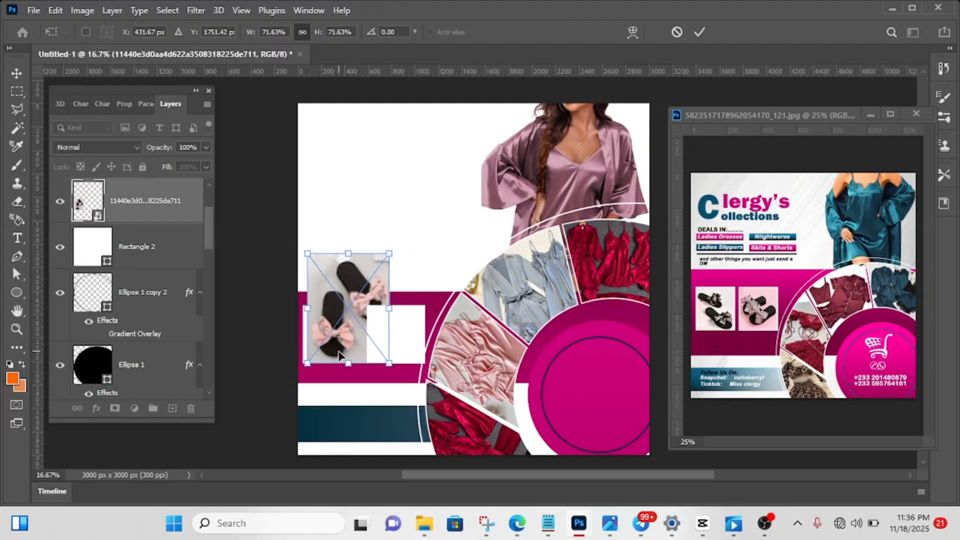
left_click_drag(346, 310, 332, 330)
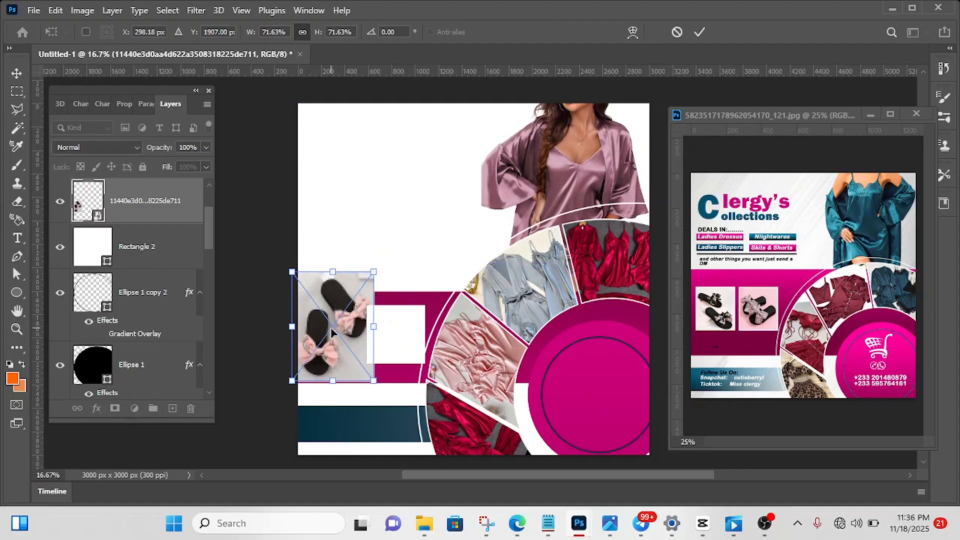
left_click(698, 32)
- Clip the black slippers photo to Rectangle 2 and scale it to 49.96% so both slippers fit the frame
right_click(140, 211)
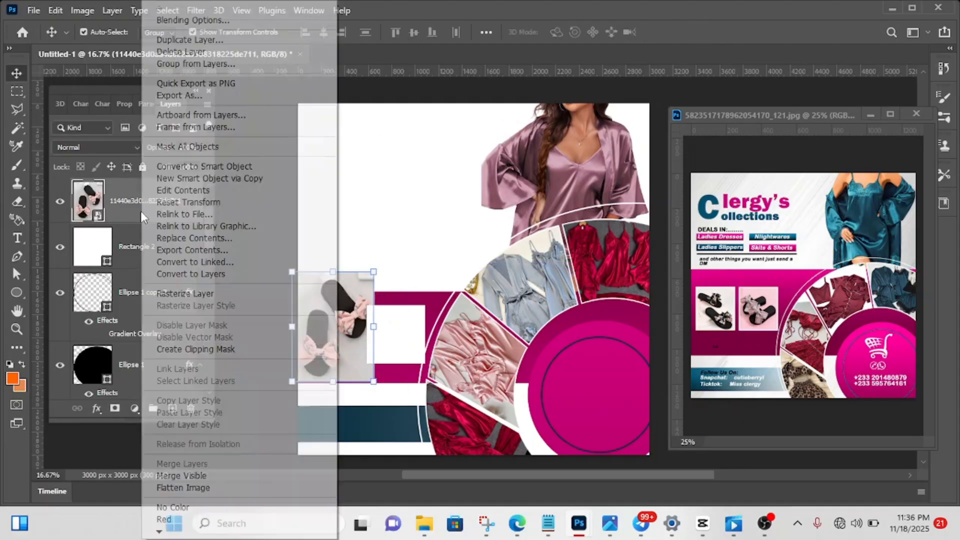
left_click(196, 349)
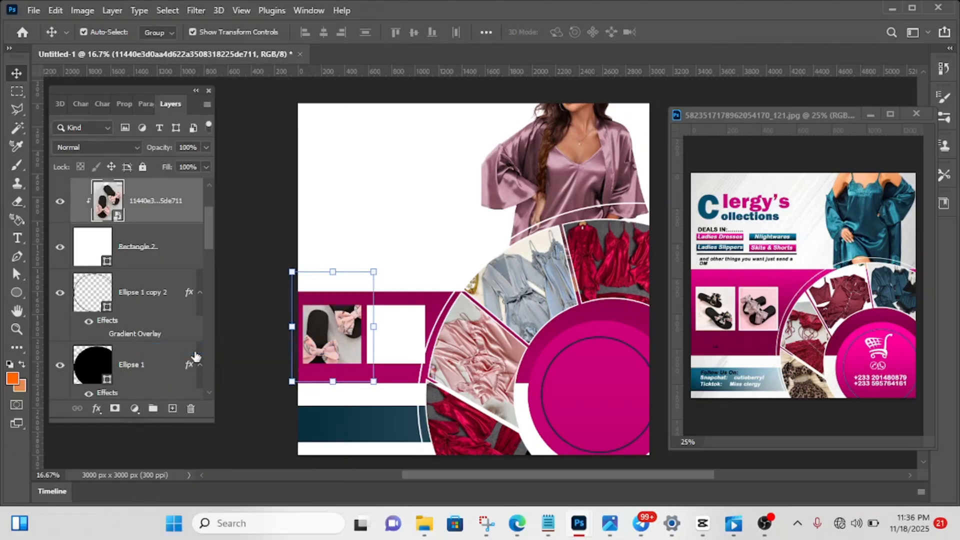
left_click_drag(333, 273, 332, 323)
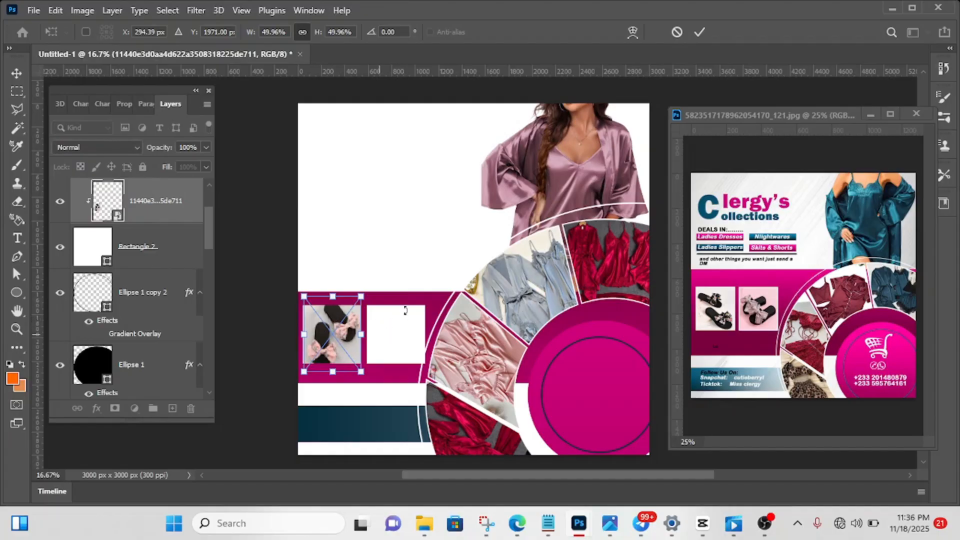
left_click(699, 32)
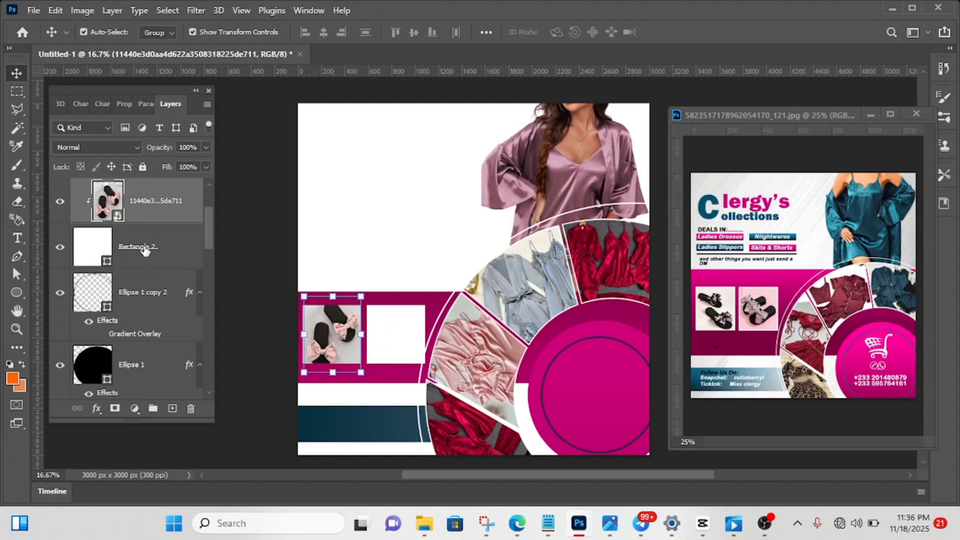
- Place the fluffy pink slippers photo ec773f4fbf05f8bf0792e1332e266eba from Downloads directly above the Rectangle 2 copy layer
scroll(144, 250, "up", 2)
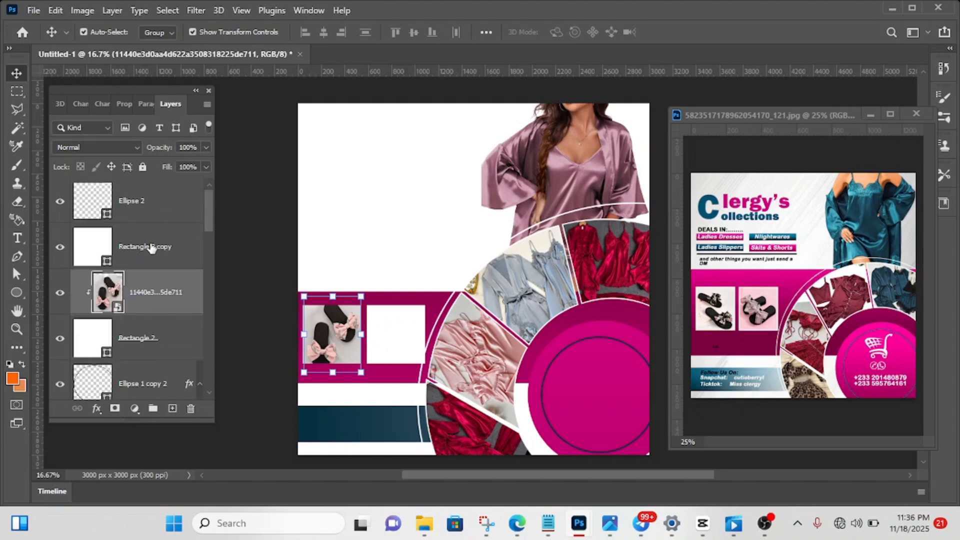
double_click(148, 247)
mouse_move(424, 525)
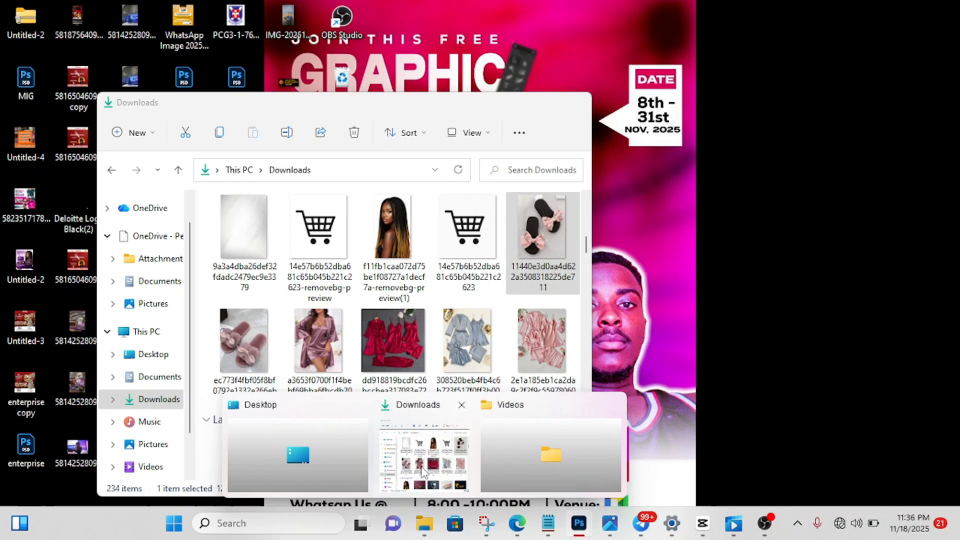
left_click(422, 470)
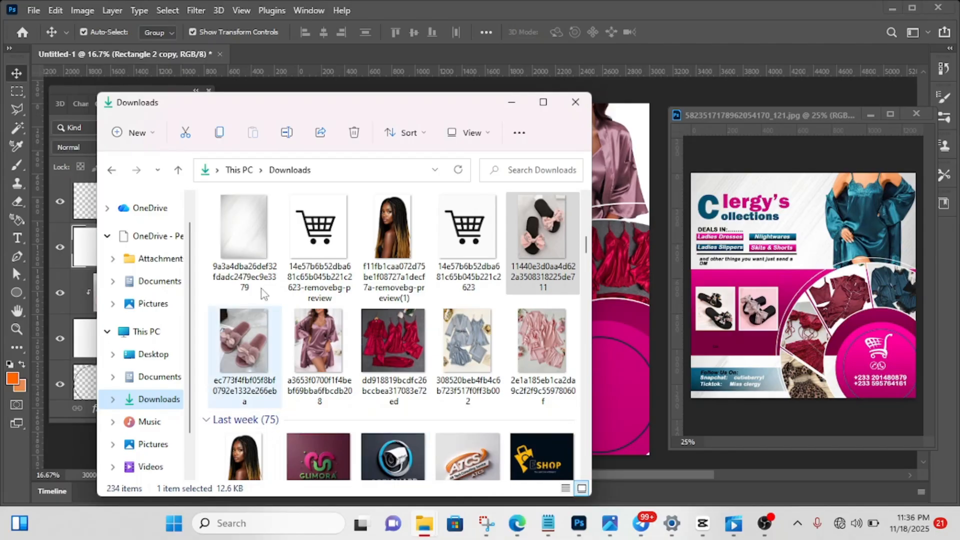
left_click_drag(249, 356, 645, 302)
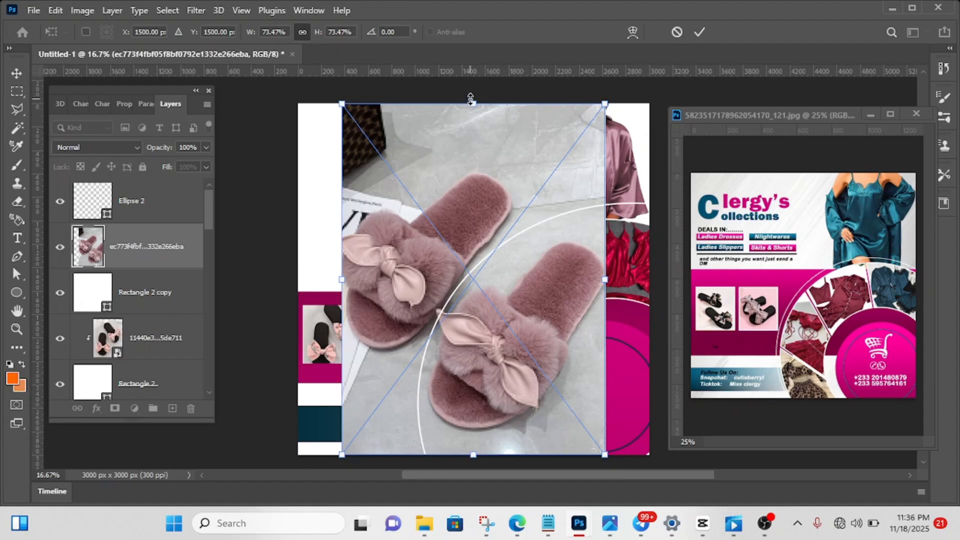
- Scale the pink slippers photo to 22.90% and move it over the right white frame, centred at about X 930, Y 1967 px
left_click_drag(473, 104, 465, 345)
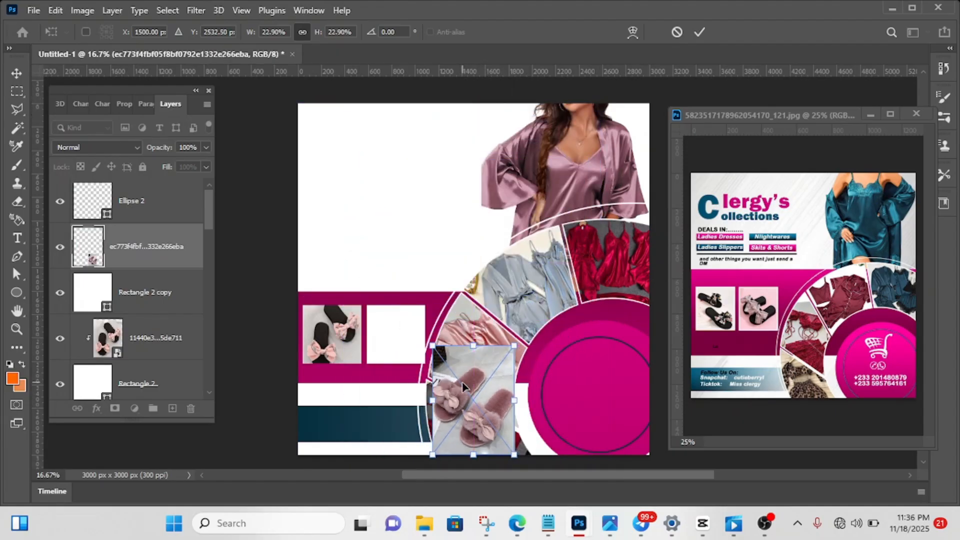
left_click_drag(463, 386, 395, 320)
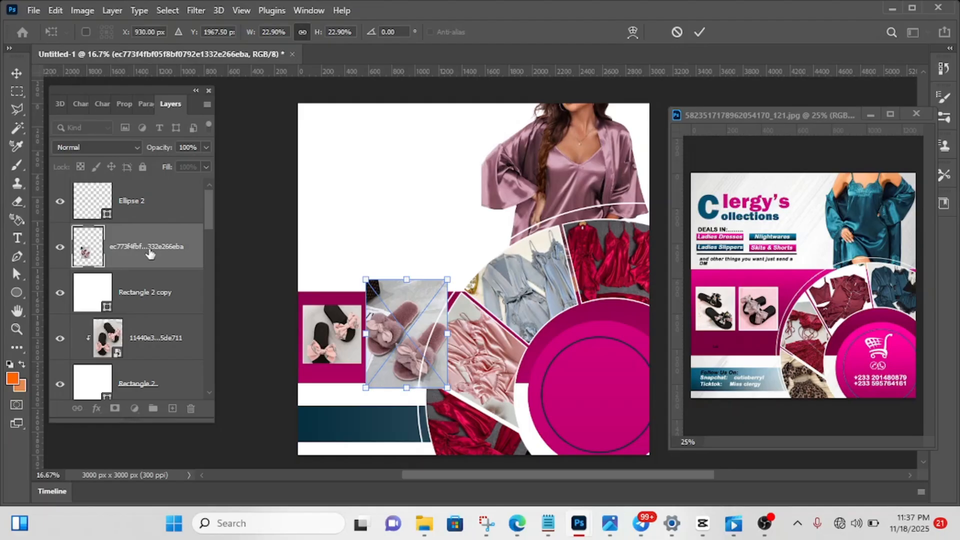
key("Return")
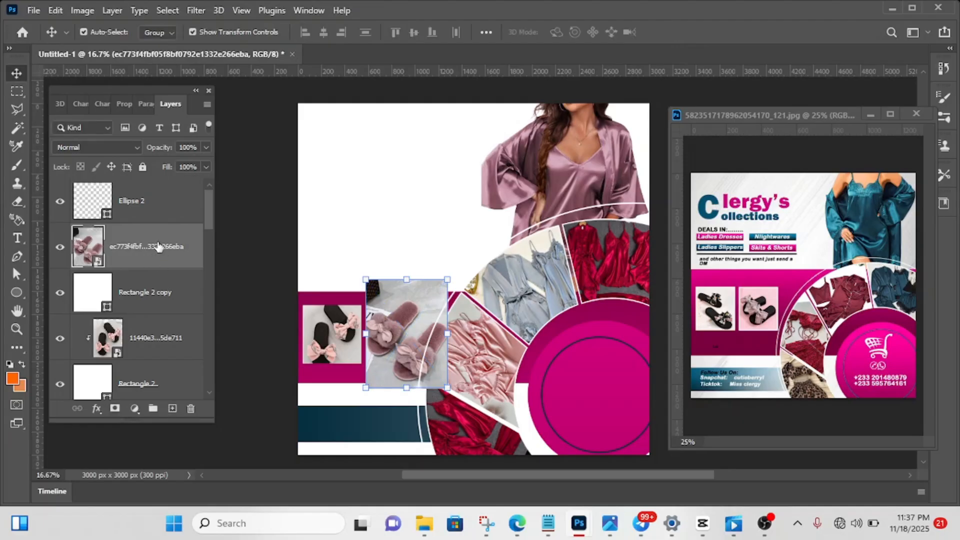
- Clip the pink slippers photo to Rectangle 2 copy and scale it proportionally to 20.64%
right_click(159, 246)
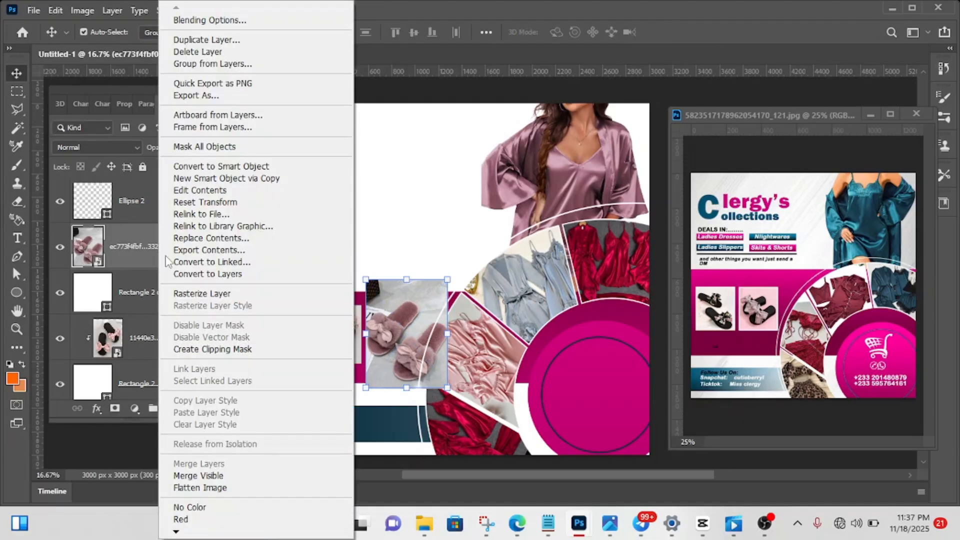
left_click(215, 349)
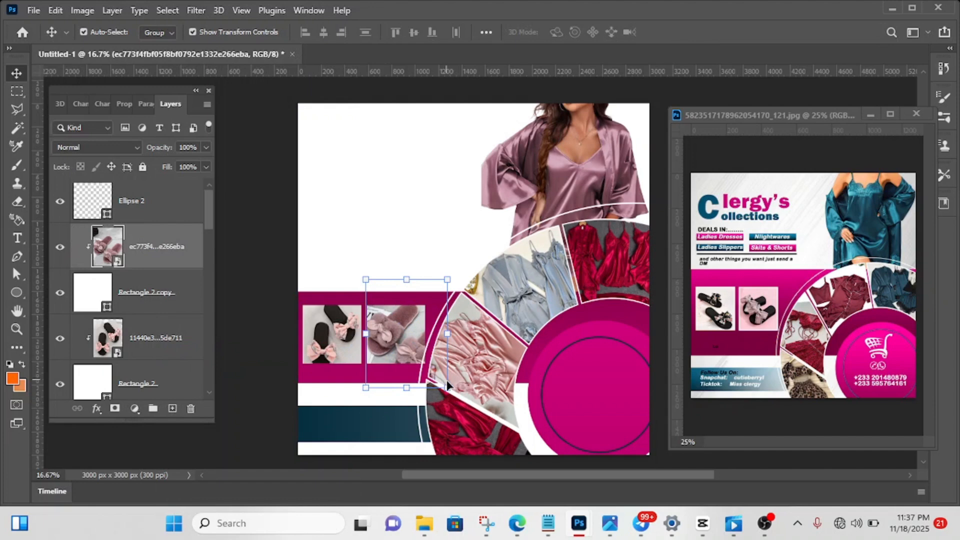
left_click_drag(449, 388, 440, 378)
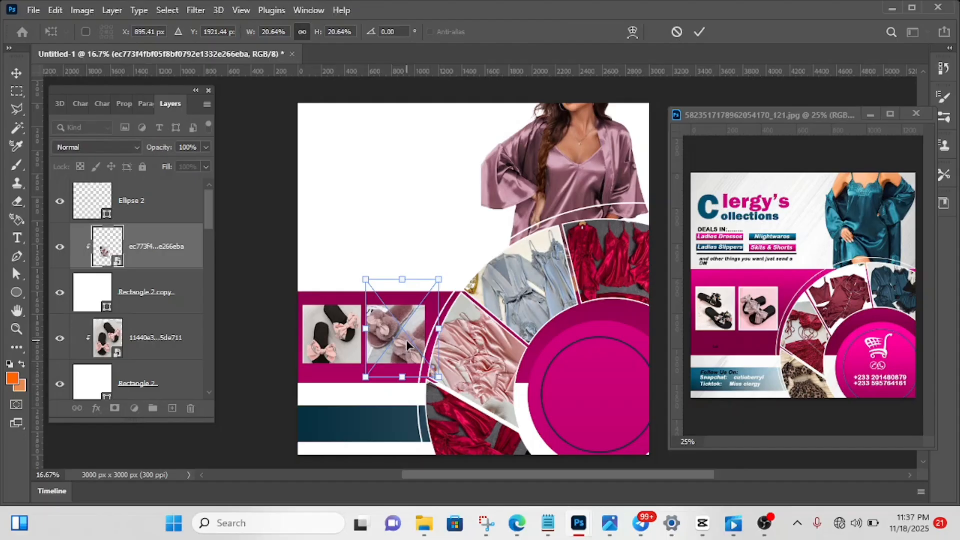
left_click(699, 31)
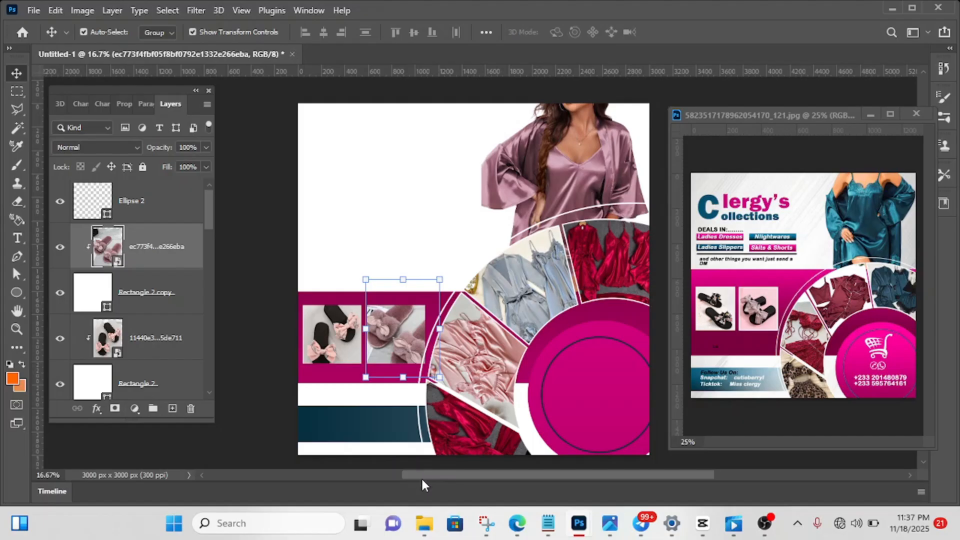
mouse_move(422, 474)
left_mouse_down()
mouse_move(452, 475)
mouse_move(423, 473)
left_mouse_up()
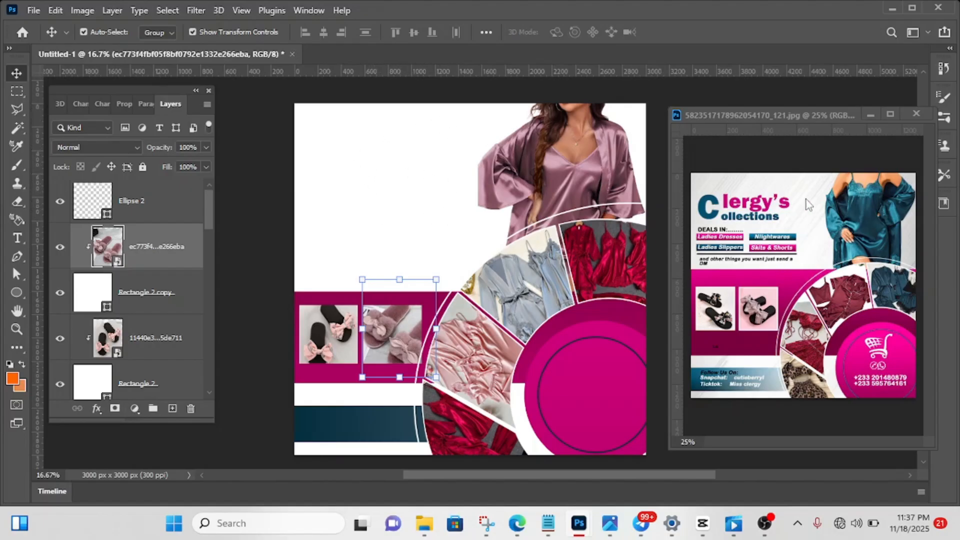
- Add the text "C" in Nexa Heavy at 26.8 pt on the white area in the canvas's upper-left part
left_click(18, 240)
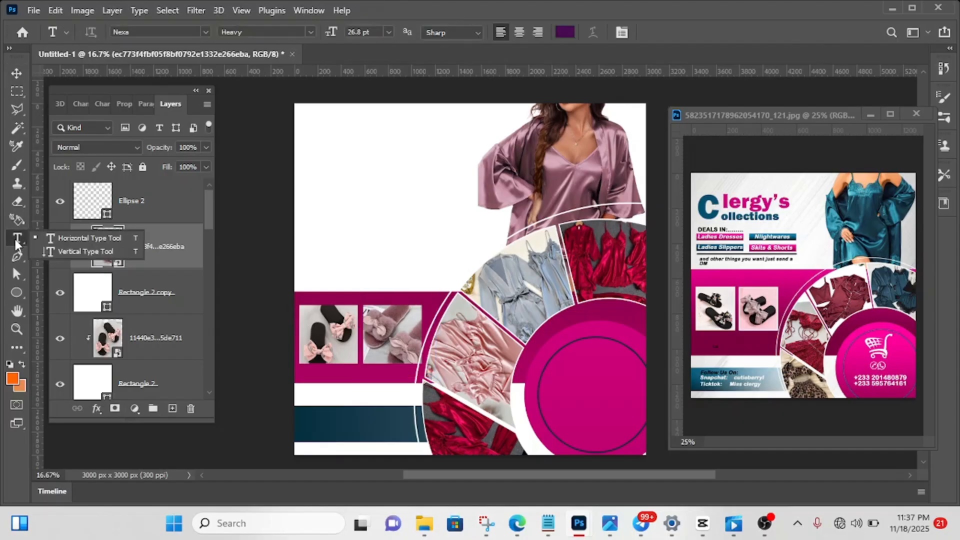
left_click(322, 144)
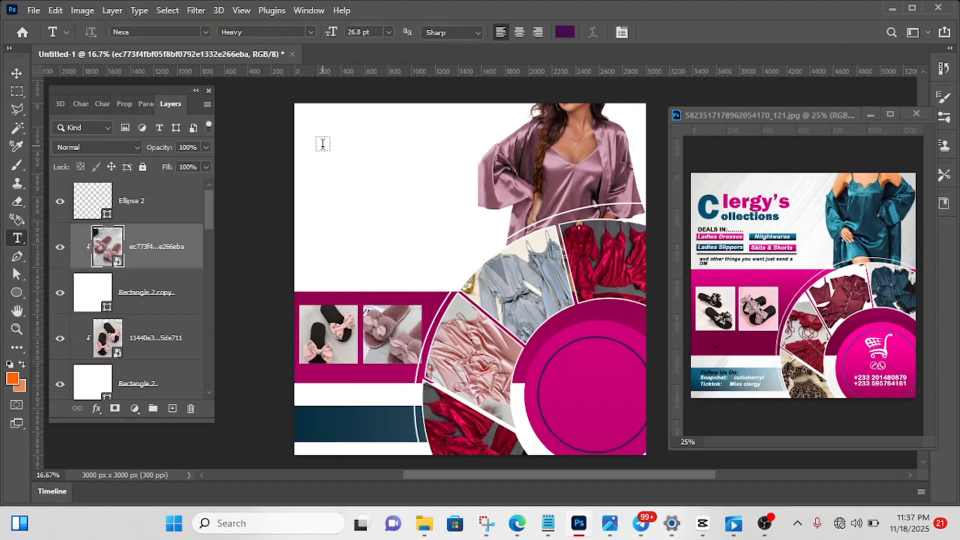
left_click(323, 144)
key("BackSpace")
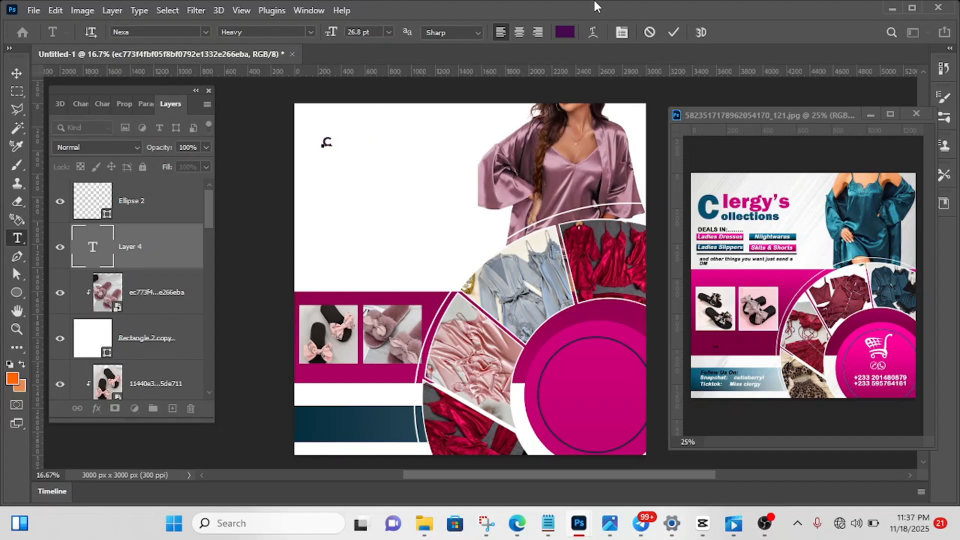
left_click(673, 31)
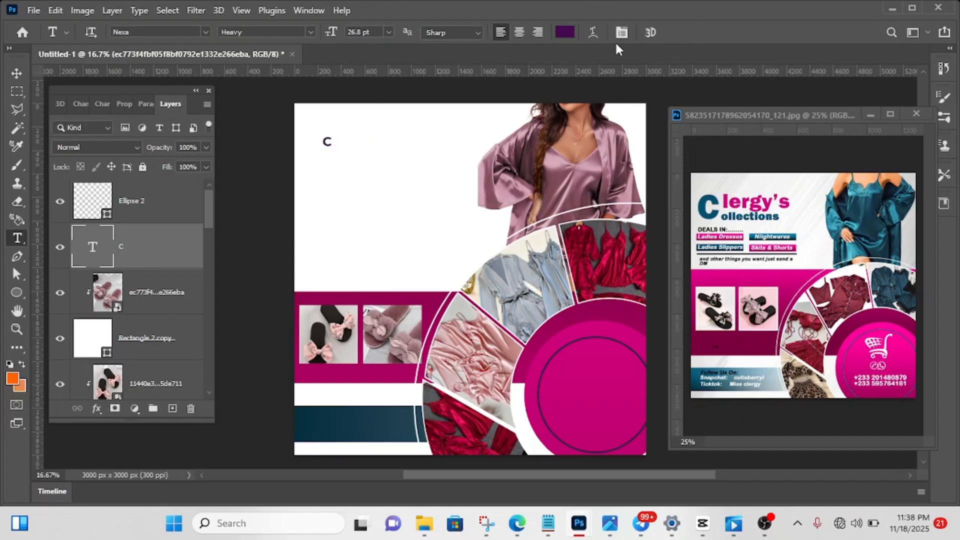
- Scale the letter C proportionally to 491.37% and place it with its centre at about X 395, Y 433 px
left_click(13, 73)
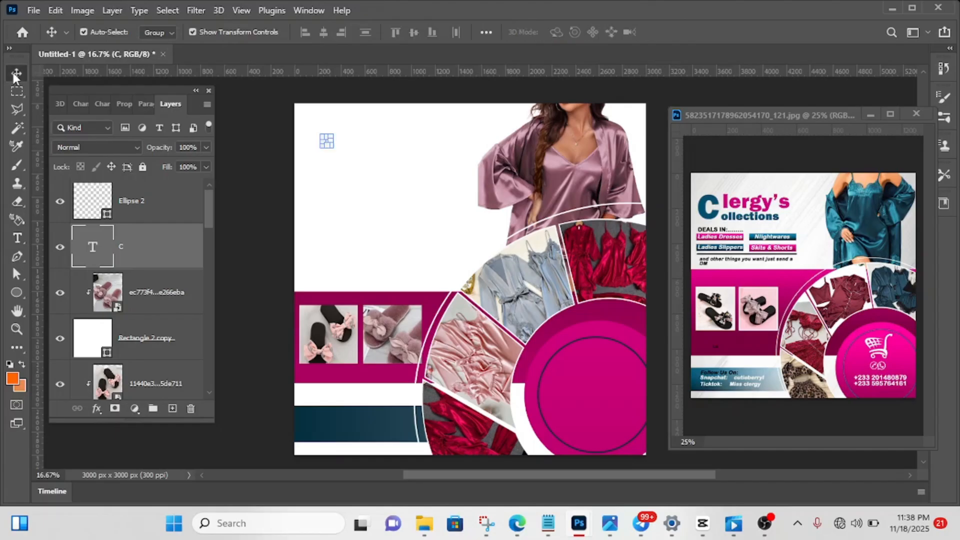
left_click_drag(330, 139, 406, 126)
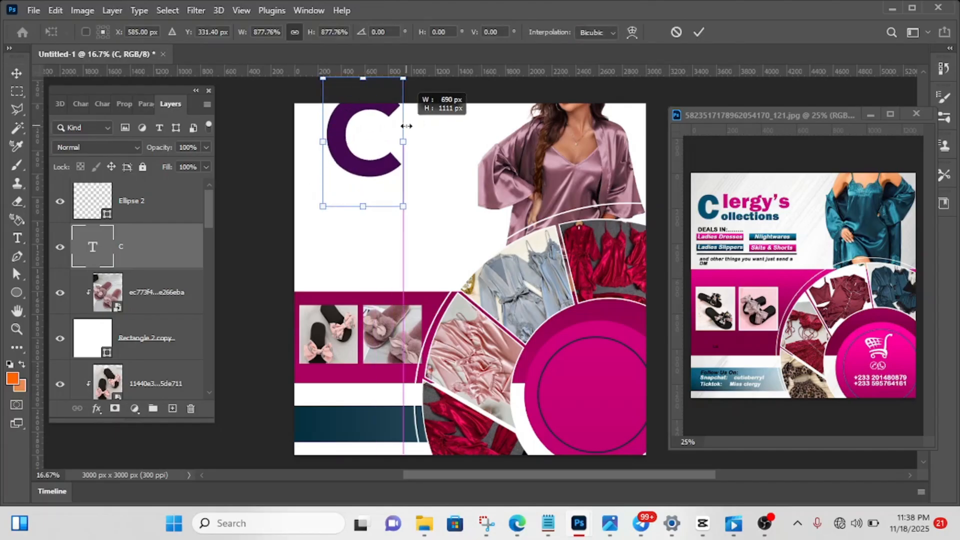
mouse_move(333, 148)
left_mouse_down()
mouse_move(306, 195)
mouse_move(315, 171)
mouse_move(331, 166)
left_mouse_up()
key("Return")
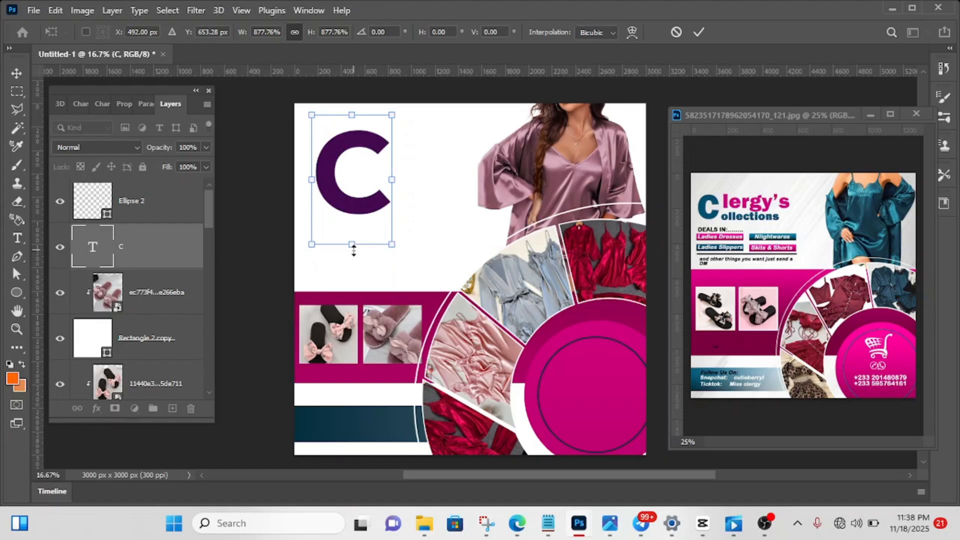
left_click_drag(354, 248, 336, 167)
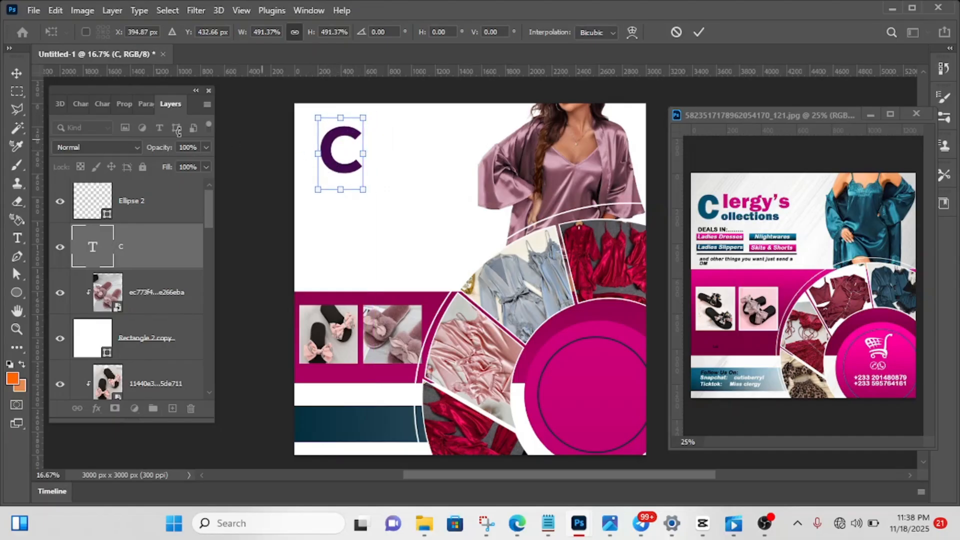
- Recolour the letter C to dark teal 073040, sampled from the teal bar at the flyer's lower edge
left_click(98, 104)
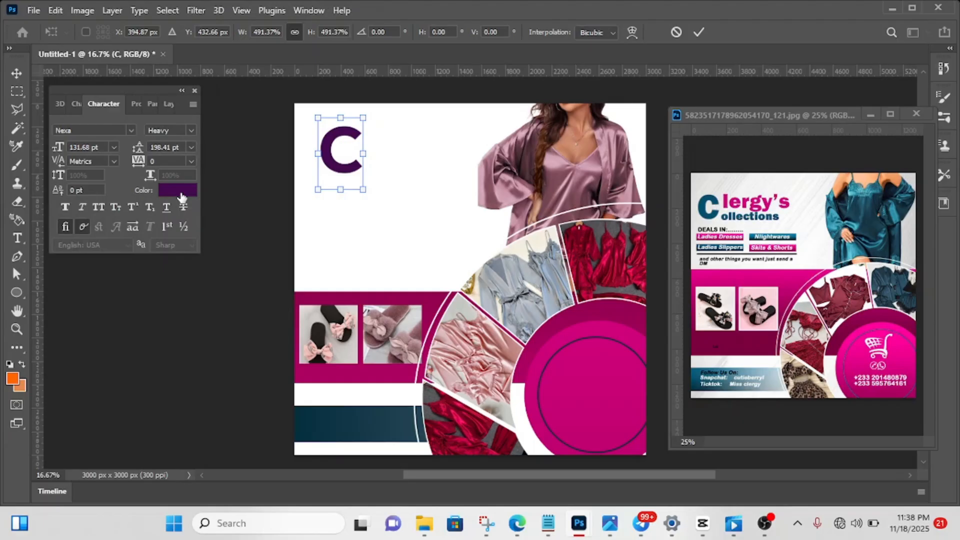
left_click(15, 70)
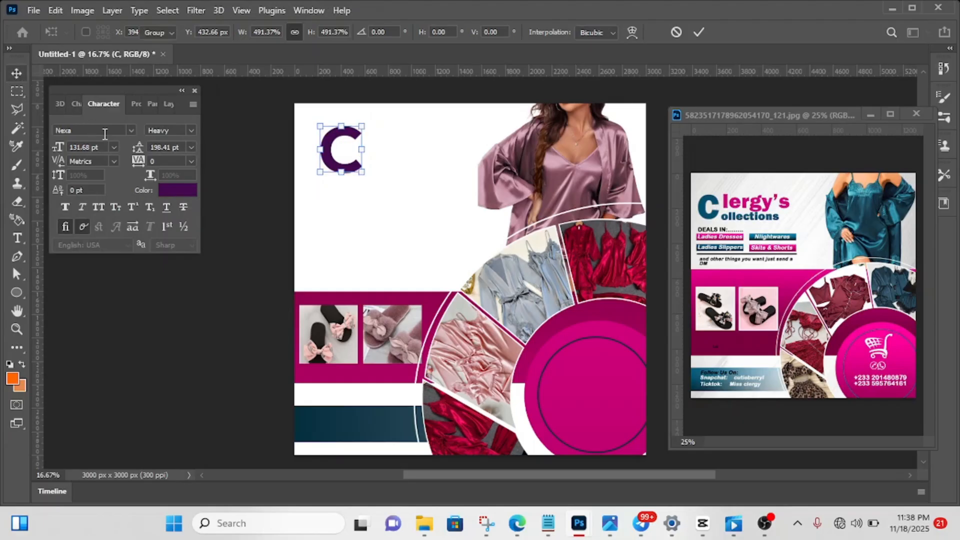
left_click(177, 190)
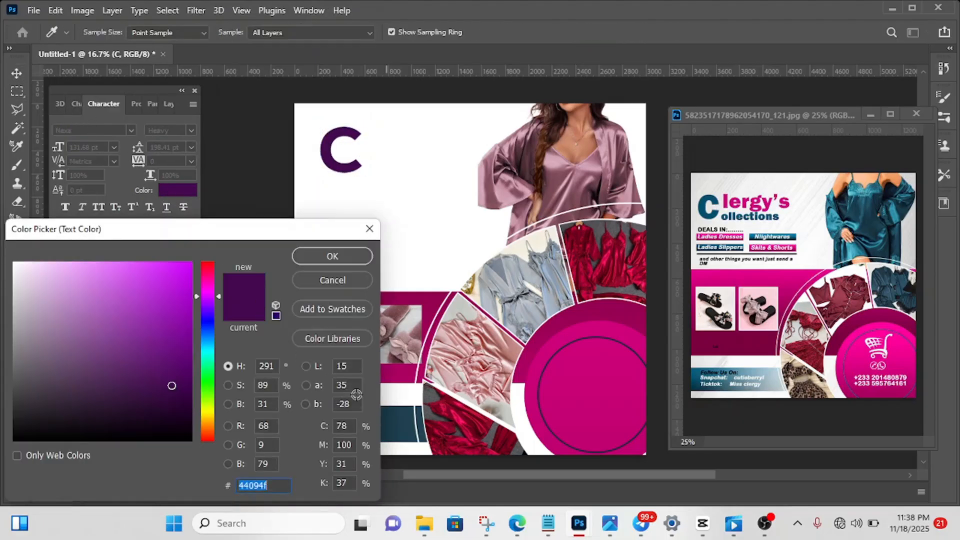
left_click_drag(240, 242, 146, 231)
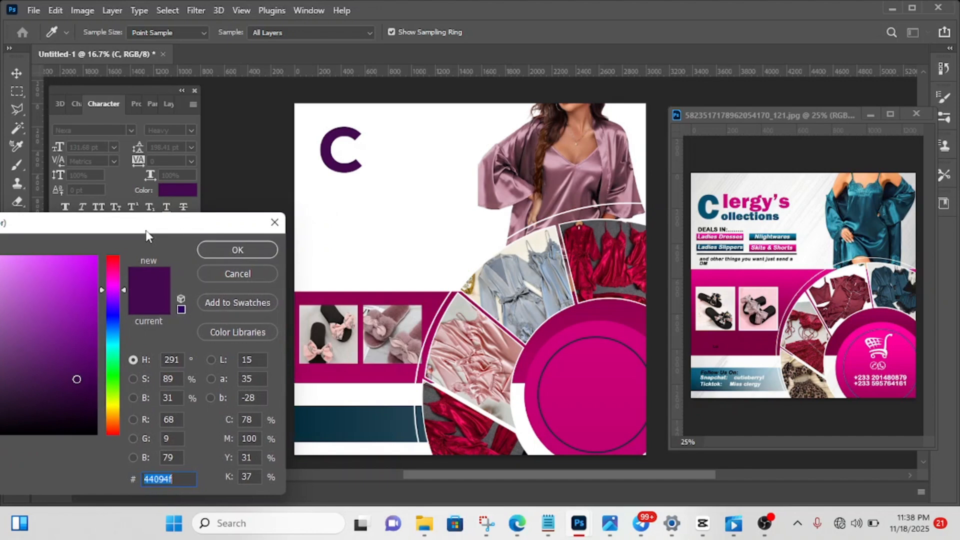
left_click(300, 425)
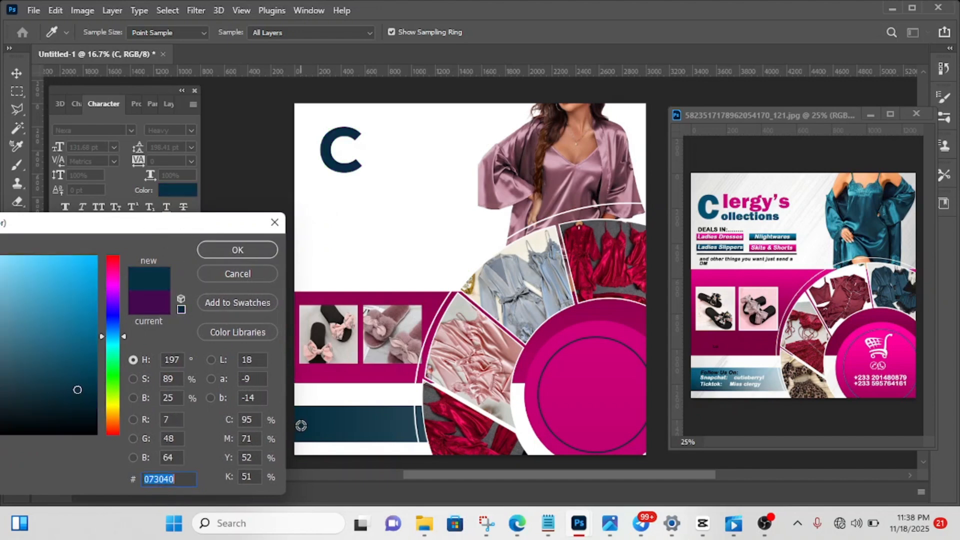
left_click(238, 253)
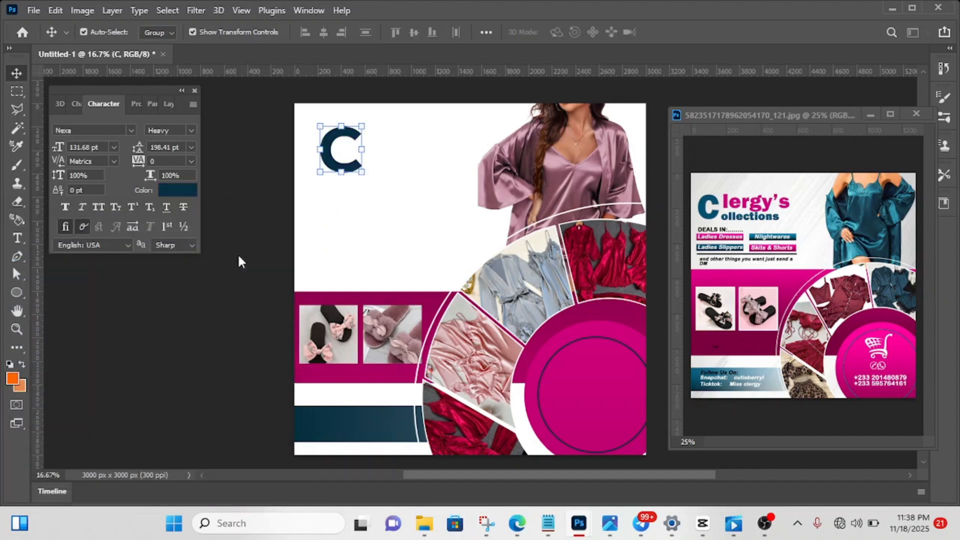
- Add a separate text layer reading "lergy's" in Nexa Heavy at 26.8 pt, just right of the large C
left_click(166, 106)
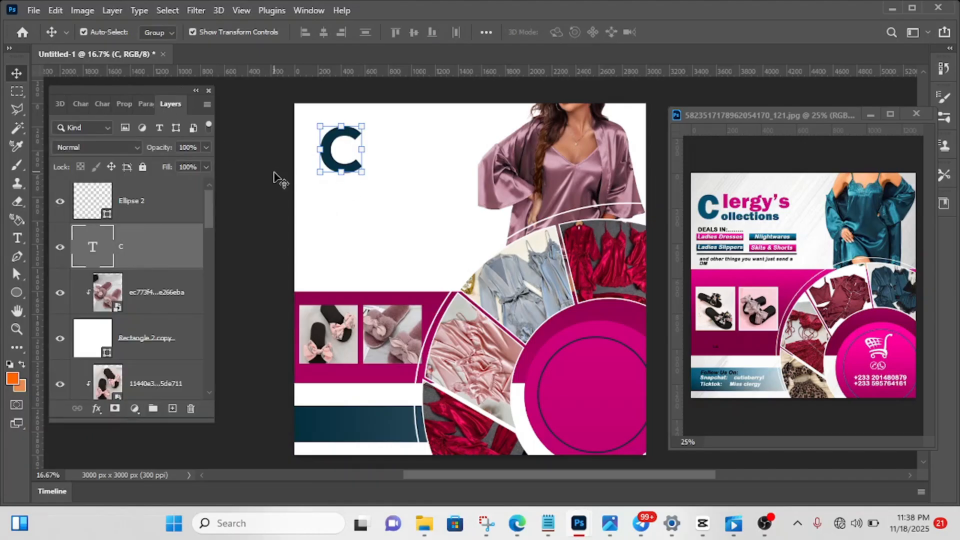
key("t")
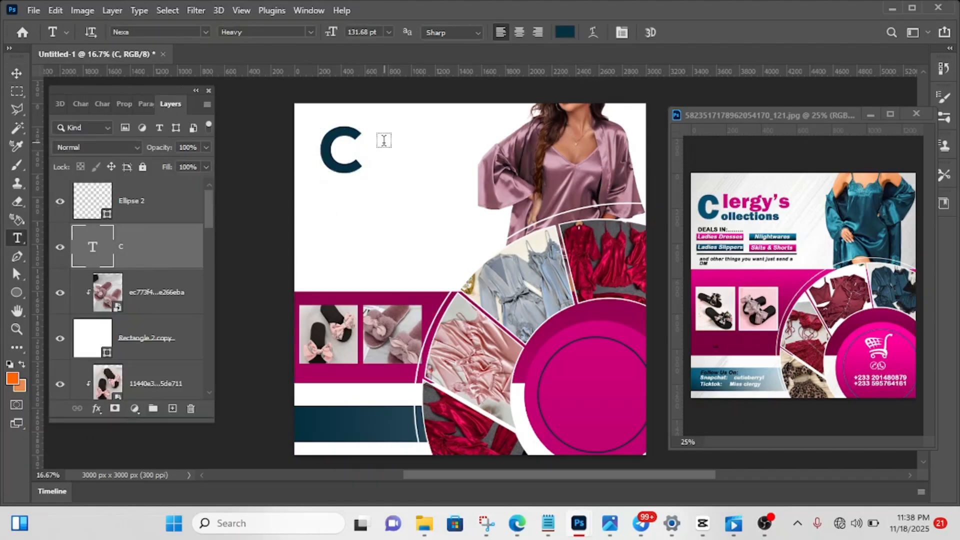
left_click(370, 141)
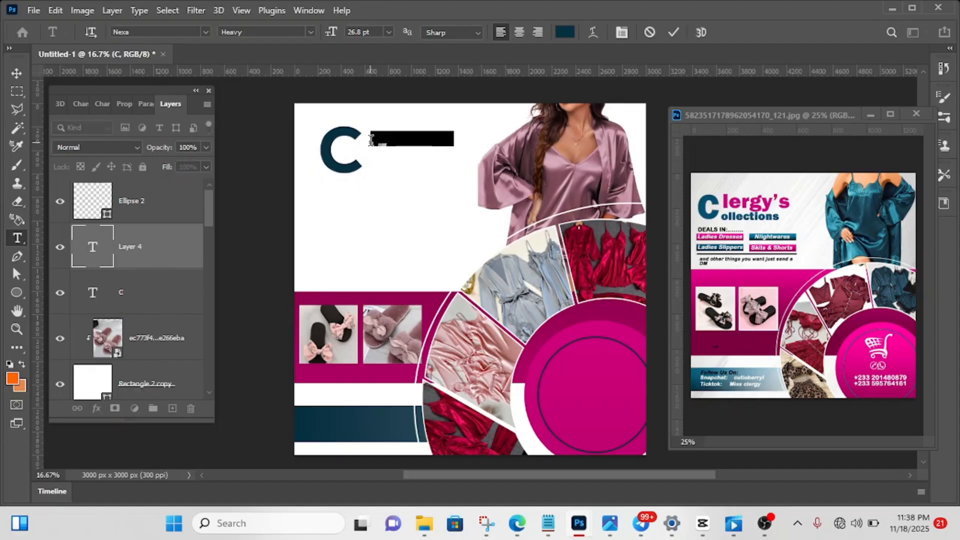
key("BackSpace")
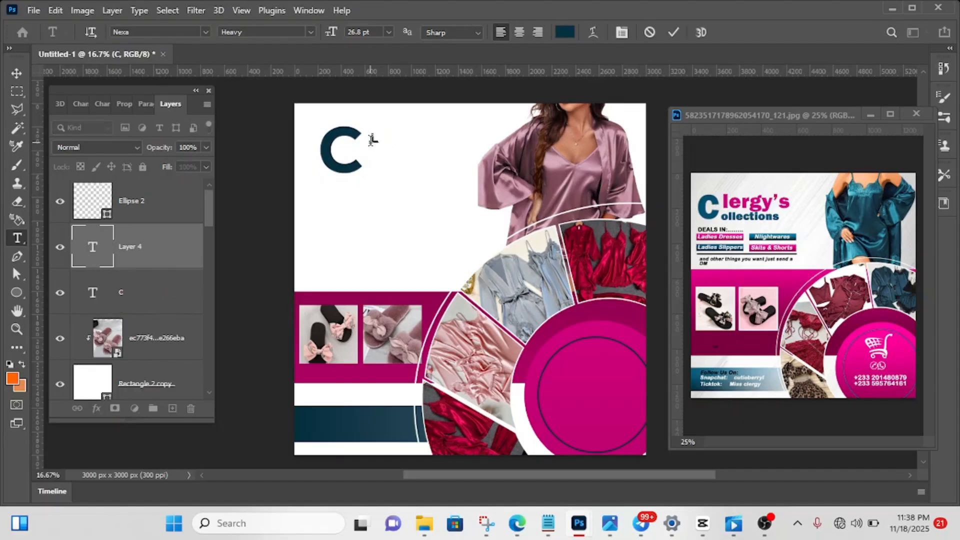
type("LERGY'S")
key("BackSpace")
type("erhy")
key("Left")
key("Left")
key("Left")
key("BackSpace")
type("g")
key("Left")
key("Left")
key("Left")
key("Left")
key("Delete")
type("l")
left_click(673, 31)
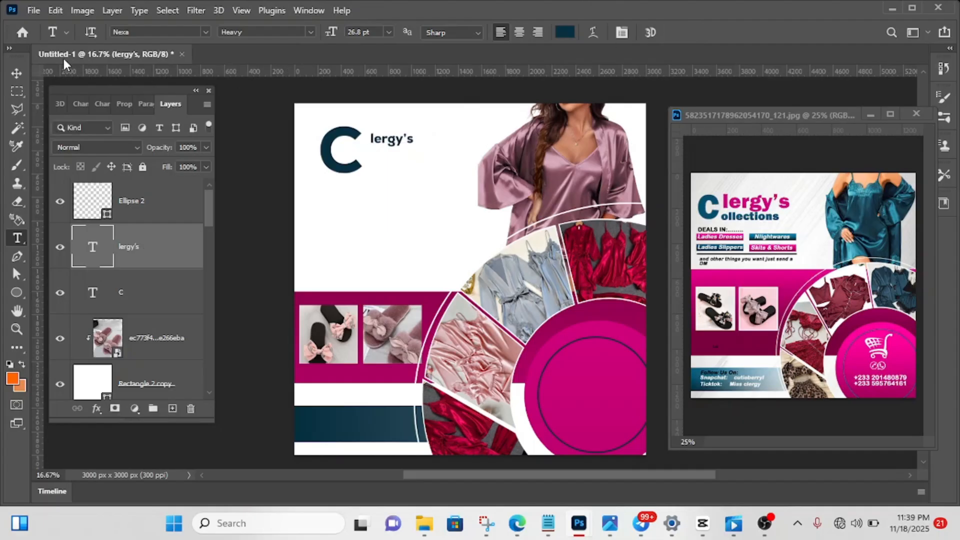
- Recolour the "lergy's" text to magenta cd0079, sampled from the heading in the reference flyer
left_click(18, 74)
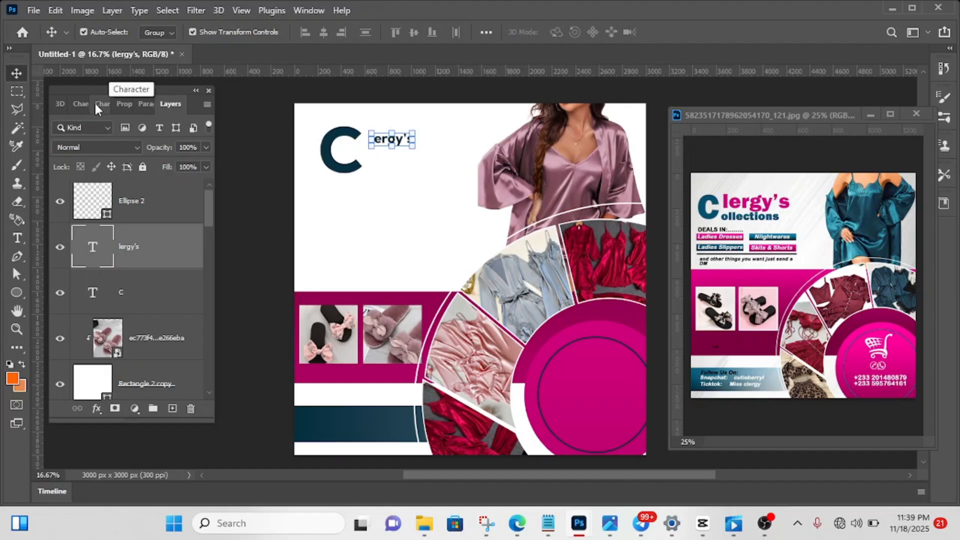
left_click(81, 105)
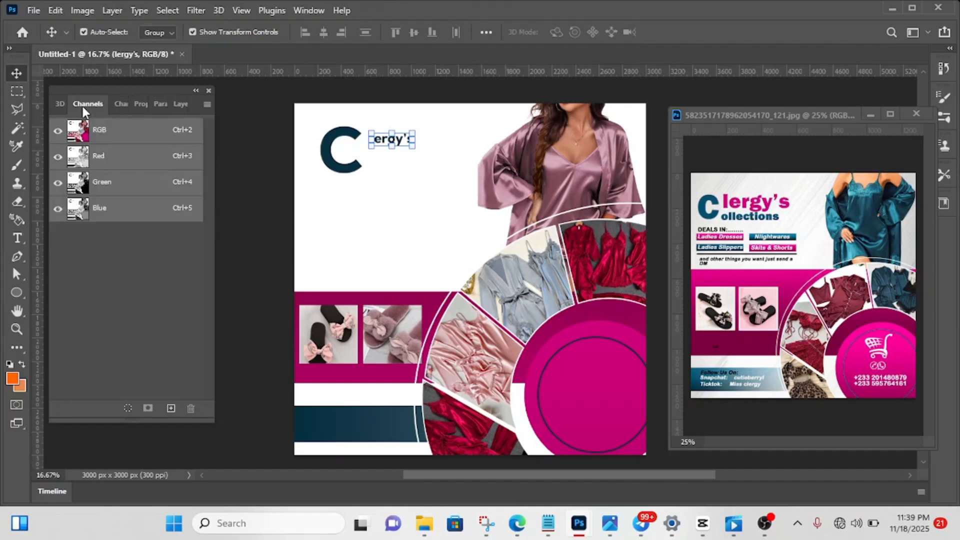
left_click(118, 105)
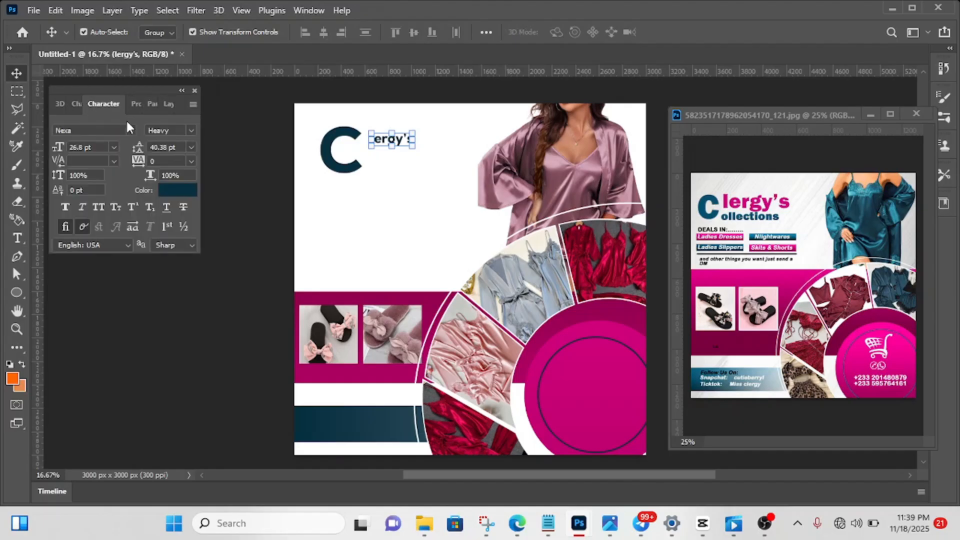
left_click(184, 193)
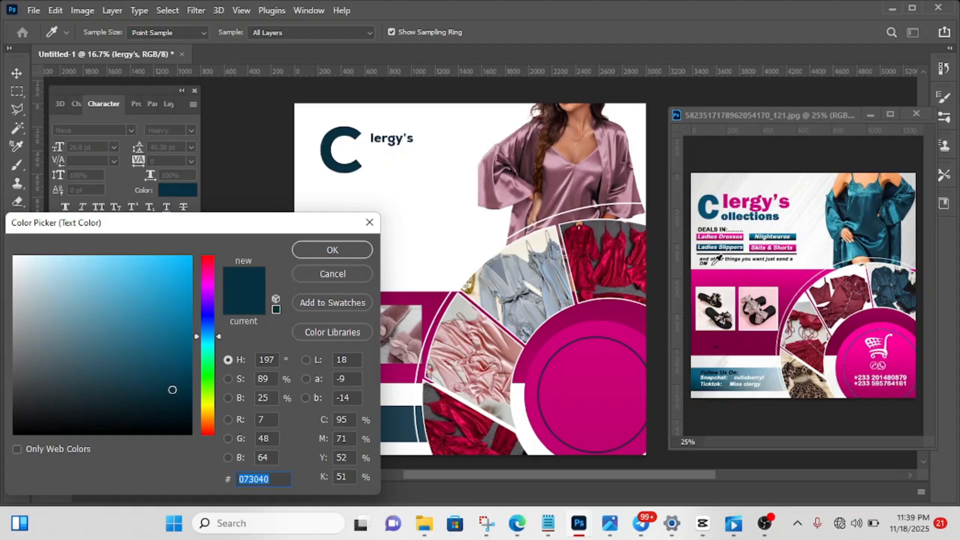
left_click(731, 194)
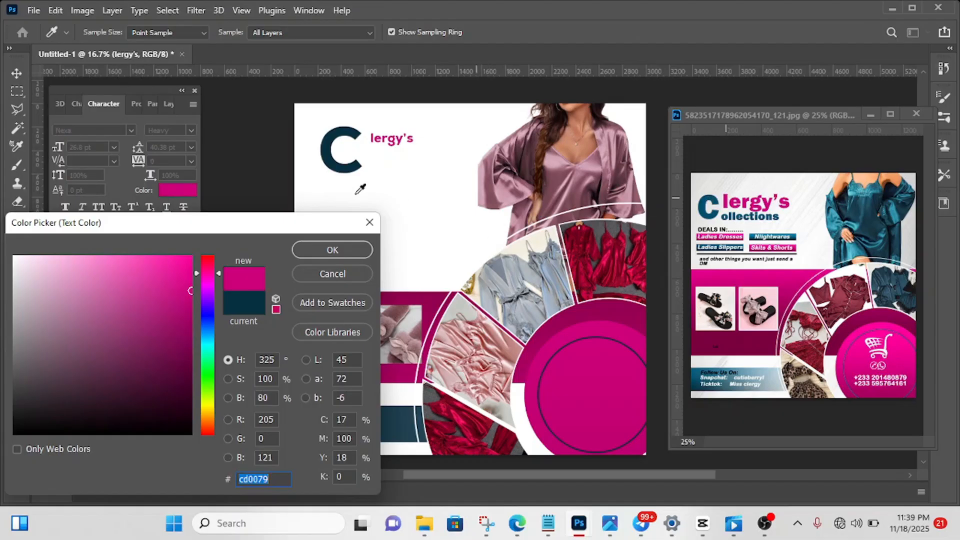
left_click(332, 249)
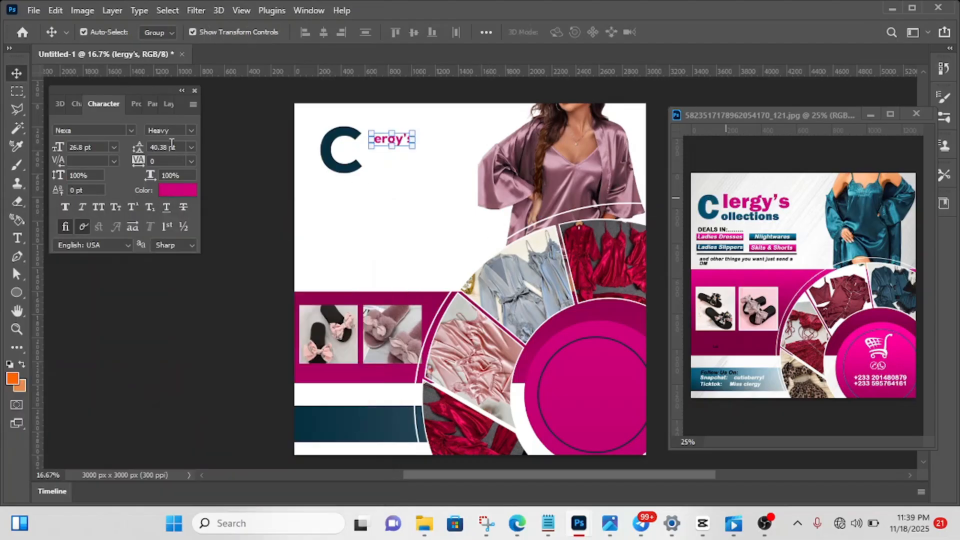
- Enlarge the "lergy's" text to 154.09% and set its font size to 42 pt
left_click_drag(413, 138, 436, 138)
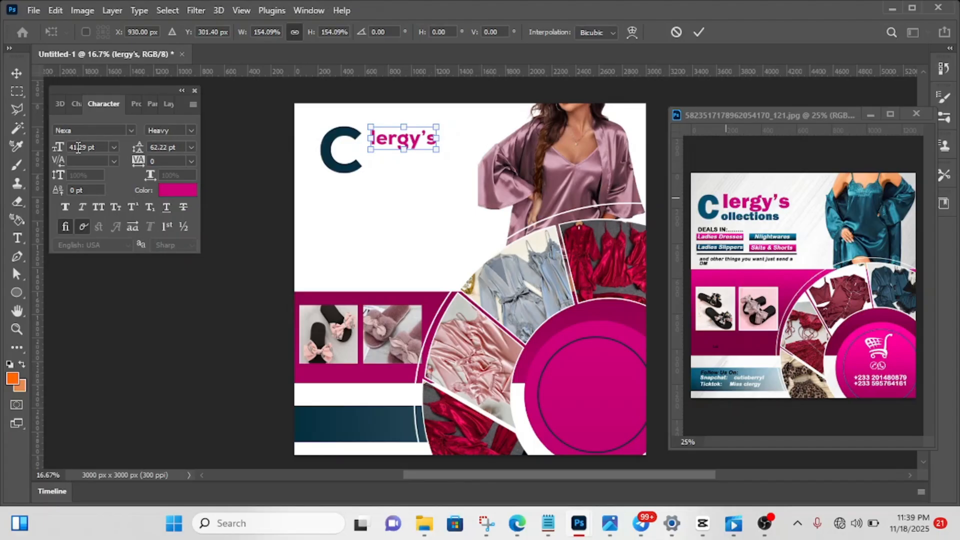
key("Return")
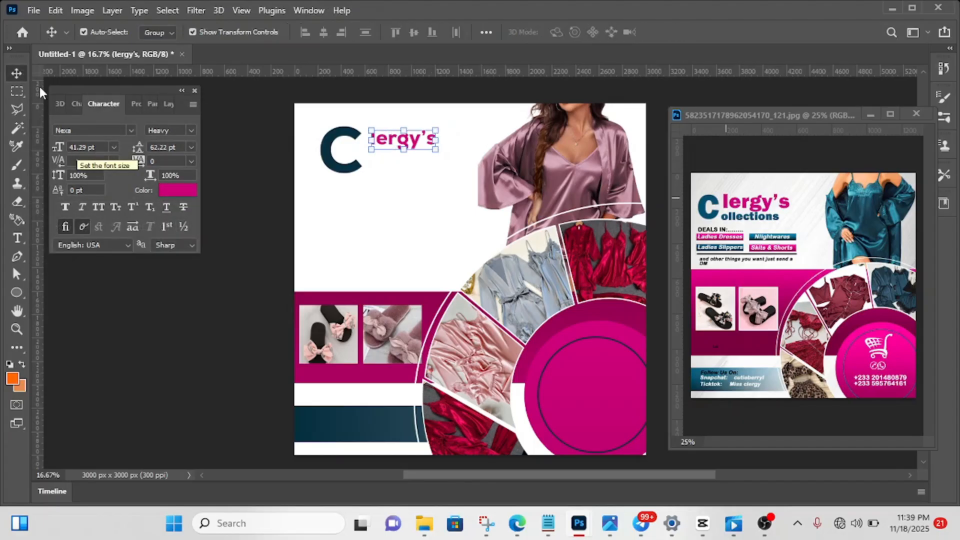
double_click(78, 147)
type("4")
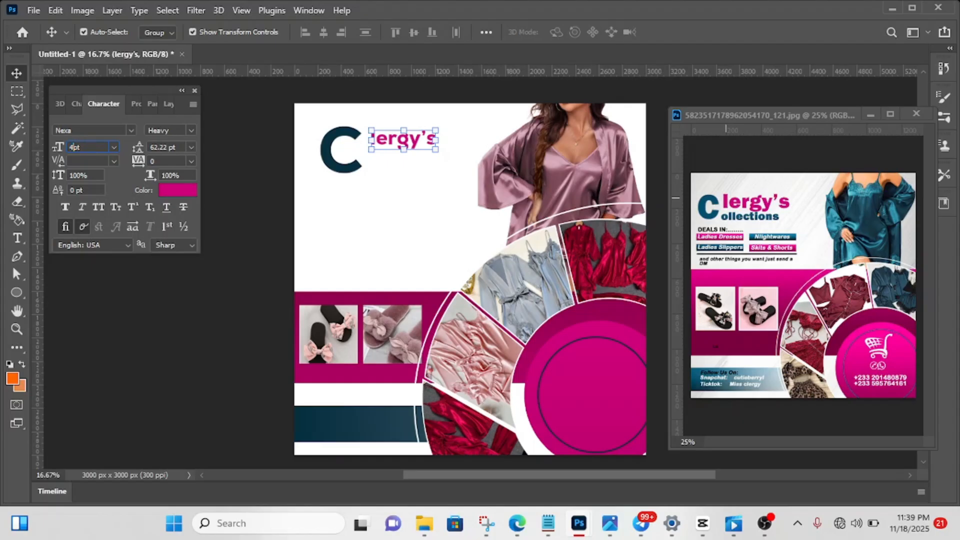
type("2")
key("Return")
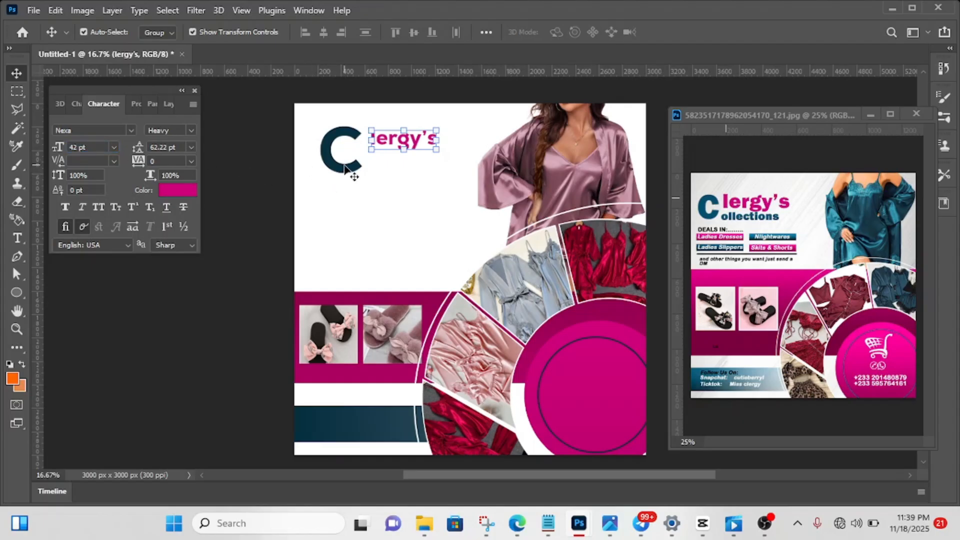
key("ctrl+j")
key("shift+Down")
key("shift+Down")
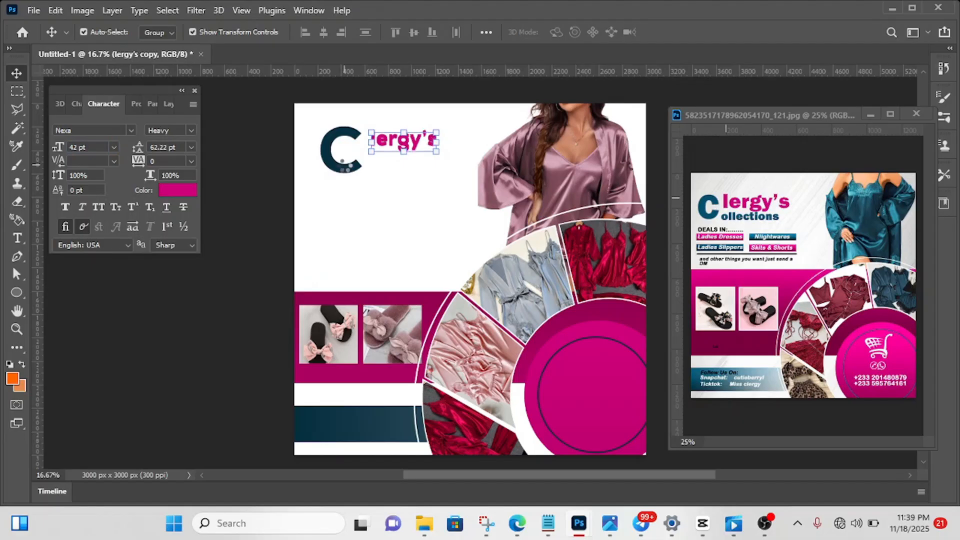
key("shift+Down")
key("shift+Down")
key("shift+Down")
key("shift+Down")
key("shift+Down")
key("shift+Down")
key("shift+Down")
key("shift+Down")
key("shift+Down")
key("shift+Down")
key("shift+Down")
key("shift+Down")
key("shift+Down")
key("shift+Down")
key("shift+Down")
key("shift+Down")
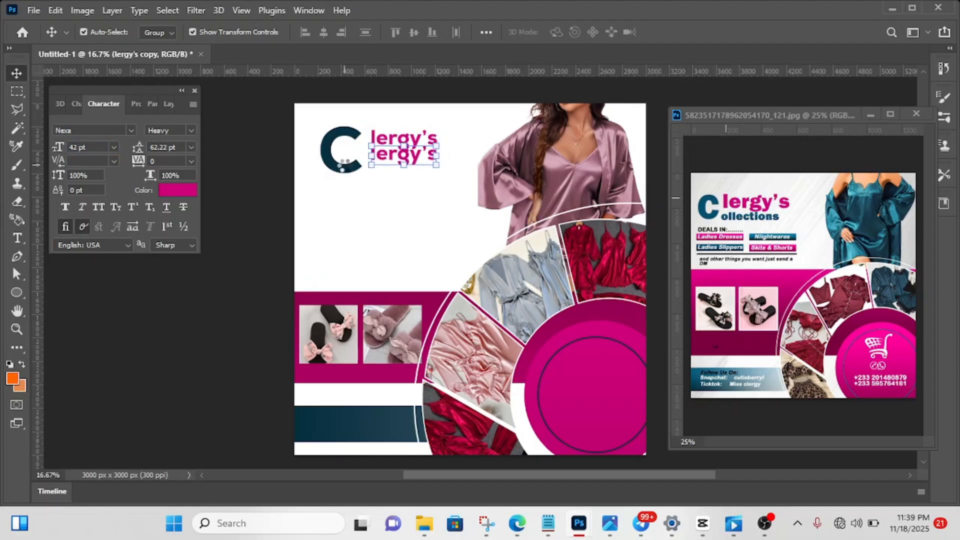
key("shift+Down")
key("shift+Down")
key("shift+Down")
key("shift+Down")
key("shift+Down")
key("shift+Down")
key("shift+Down")
key("shift+Down")
key("shift+Down")
key("shift+Down")
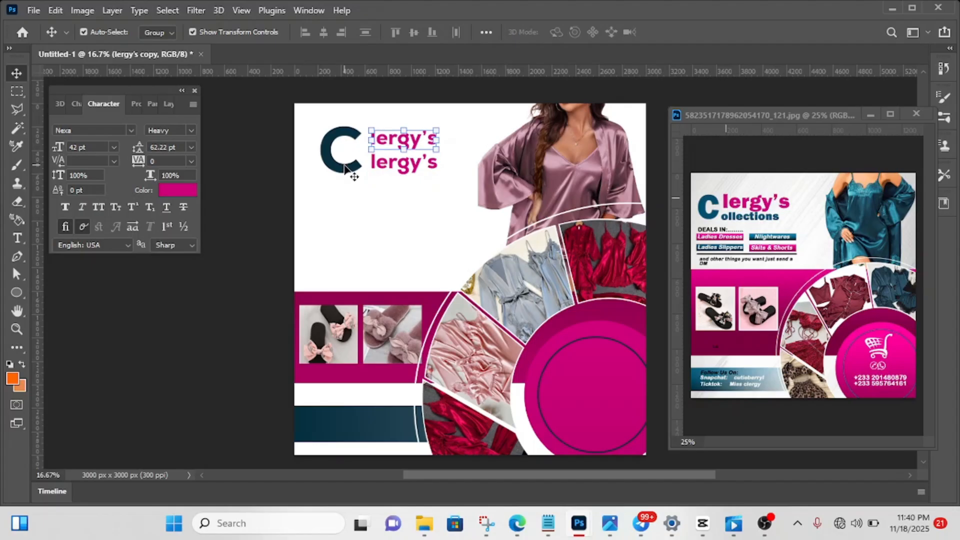
key("Delete")
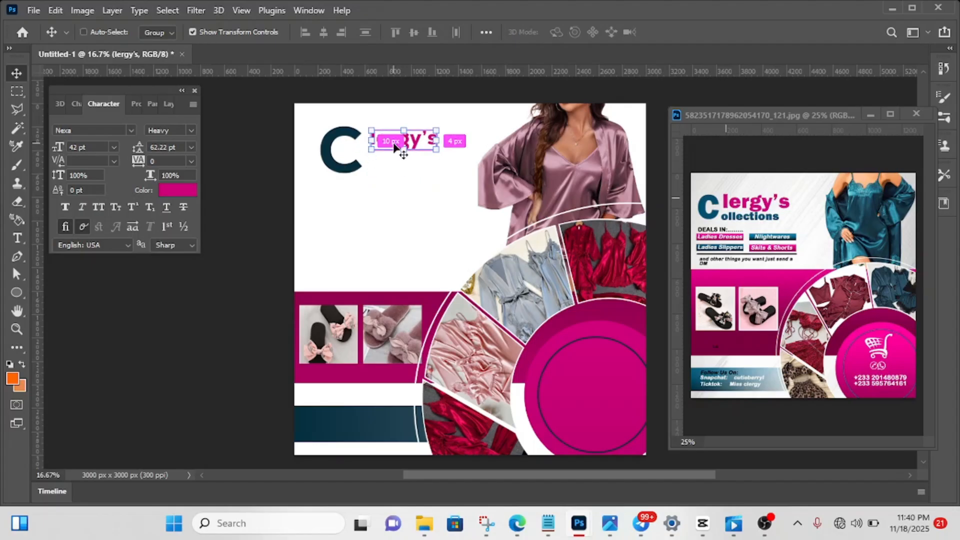
- Duplicate the "lergy's" text layer and move the copy straight down to form a second line beside the C
key("ctrl+j")
key("shift+Down")
key("shift+Down")
key("shift+Down")
key("shift+Down")
key("shift+Down")
key("shift+Down")
key("shift+Down")
key("shift+Down")
key("shift+Down")
key("shift+Down")
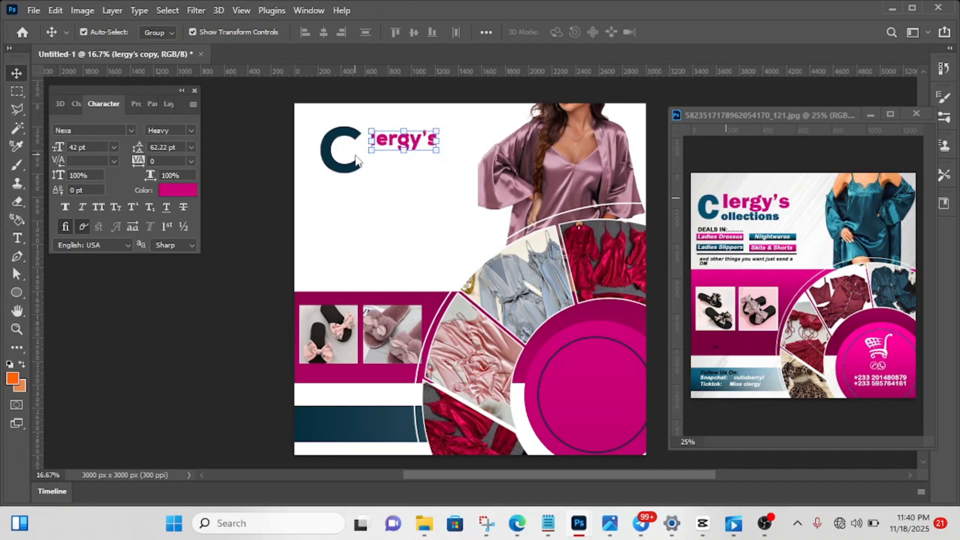
key("shift+Down")
key("shift+Down")
key("shift+Down")
key("shift+Down")
key("shift+Down")
key("shift+Down")
key("shift+Down")
key("shift+Down")
key("shift+Down")
key("shift+Down")
key("shift+Down")
key("shift+Down")
key("shift+Down")
key("shift+Down")
key("shift+Down")
key("shift+Down")
key("shift+Down")
key("shift+Down")
key("shift+Down")
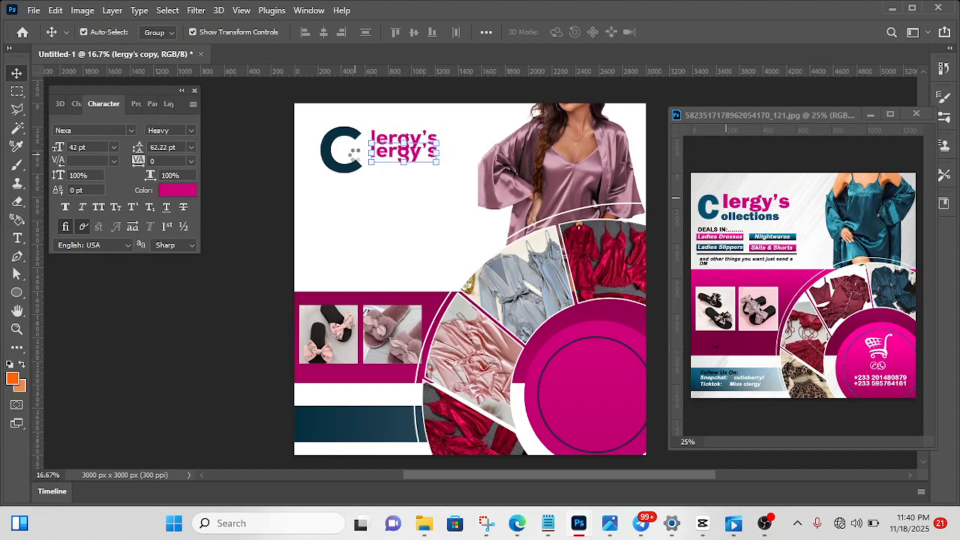
key("shift+Down")
key("shift+Down")
key("shift+Down")
key("shift+Down")
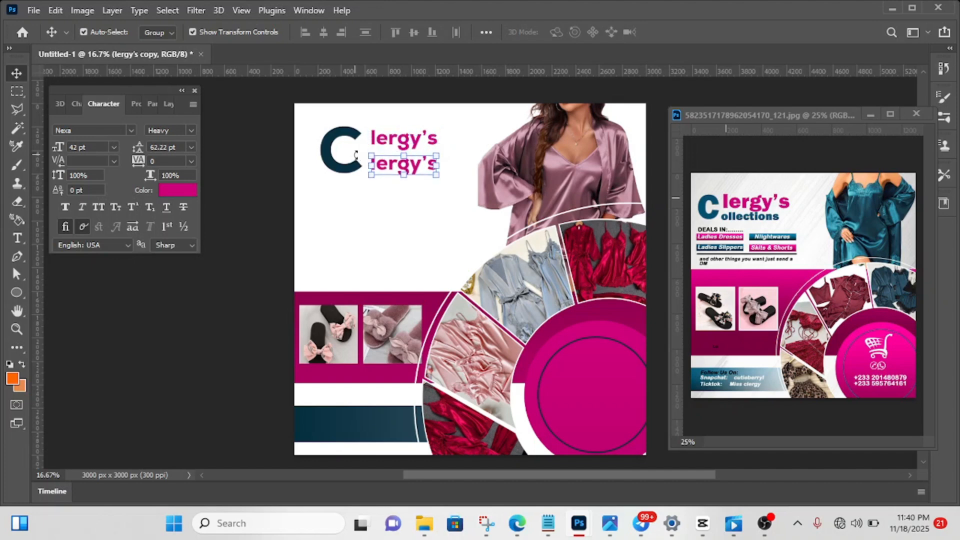
- Replace the text of the duplicated second line beside the C with "ollections"
key("t")
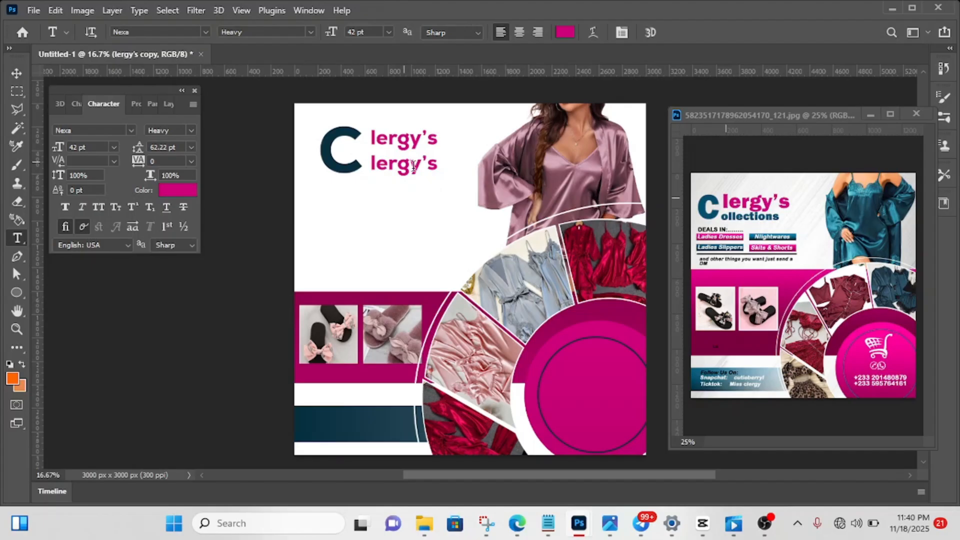
left_click(397, 164)
key("ctrl+a")
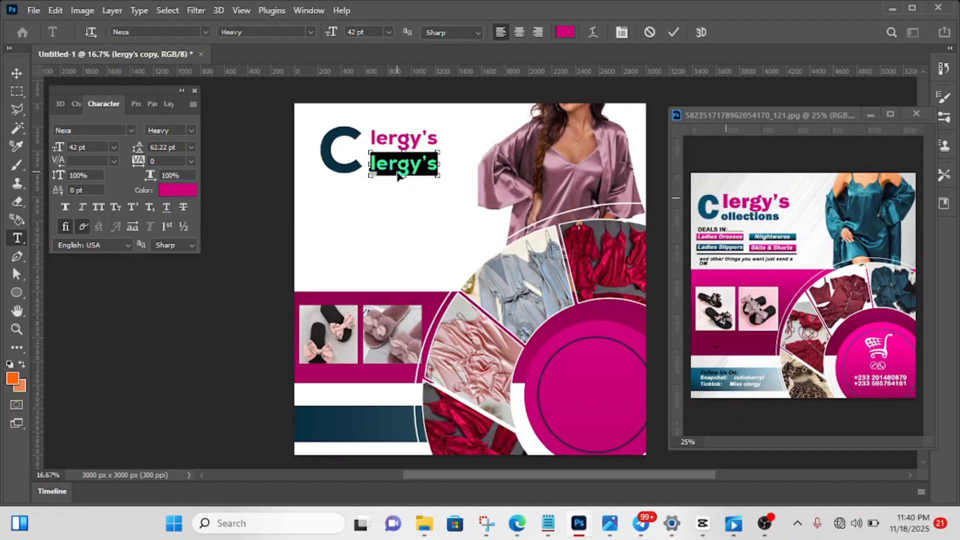
key("BackSpace")
type("ol")
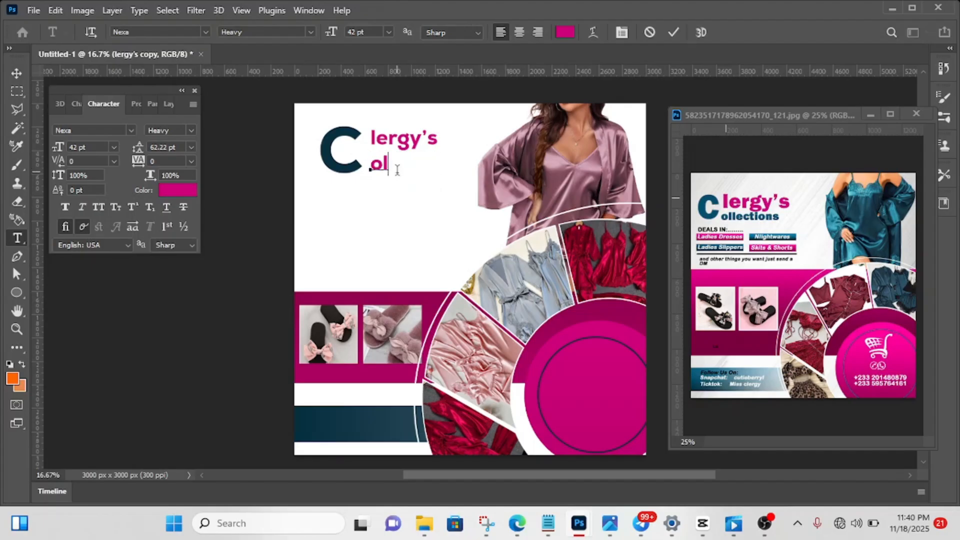
type("lections")
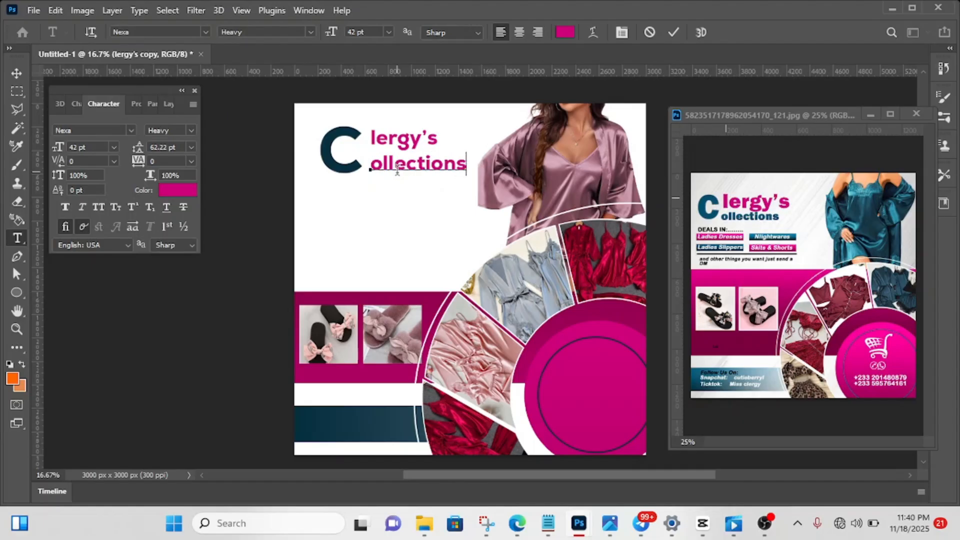
left_click(673, 31)
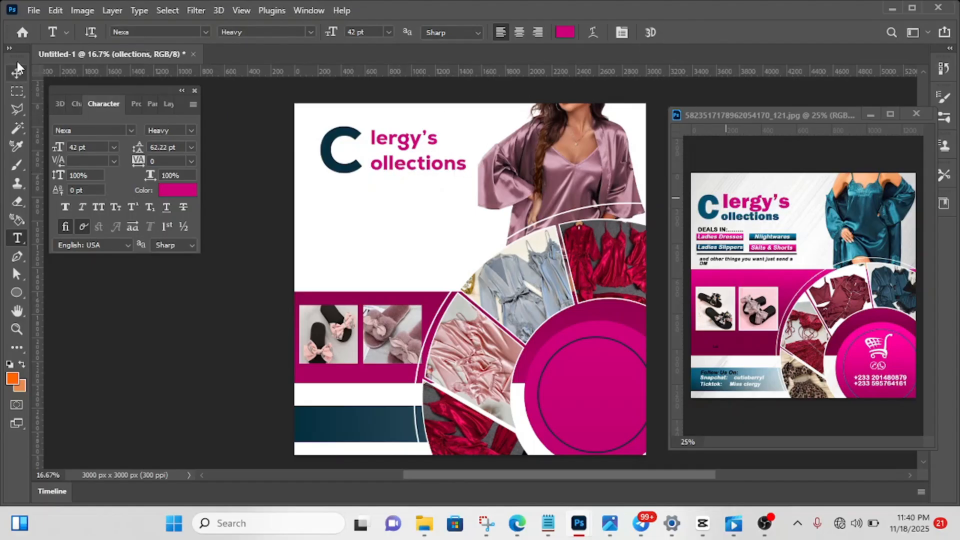
- Scale the "ollections" text down to 69.92% so it matches the width of "lergy's" above it
left_click(15, 73)
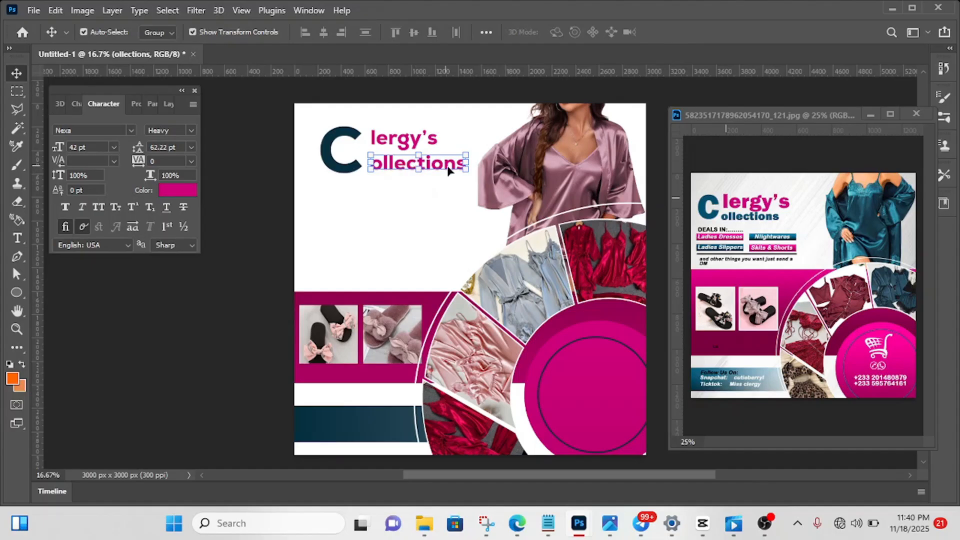
left_click_drag(466, 163, 437, 166)
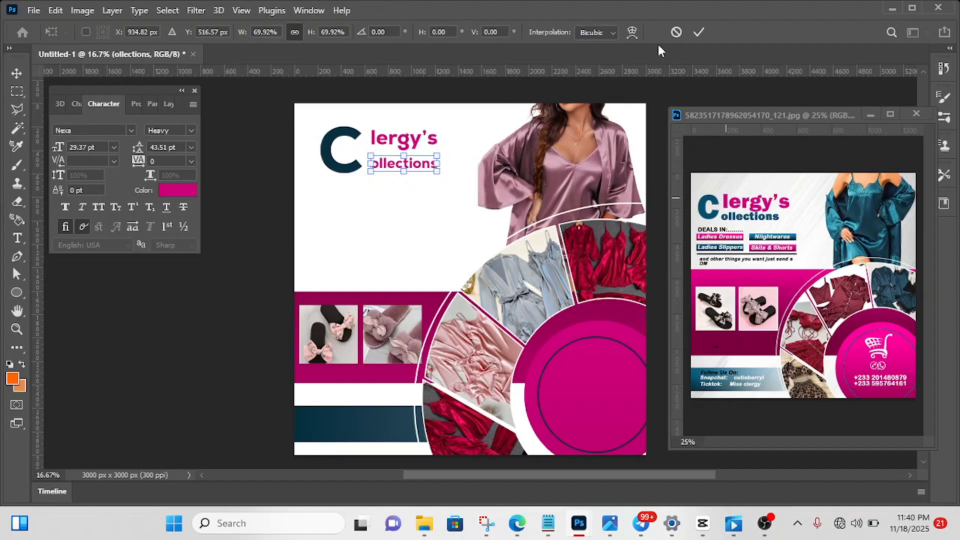
left_click(699, 33)
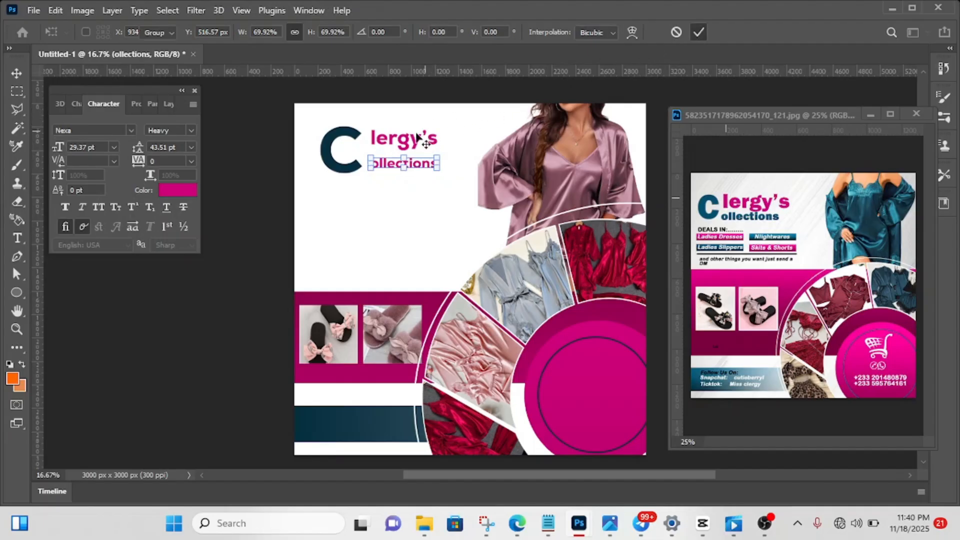
- Enlarge the "lergy's" text to 139.81% and place it close against the large C
left_click(406, 145)
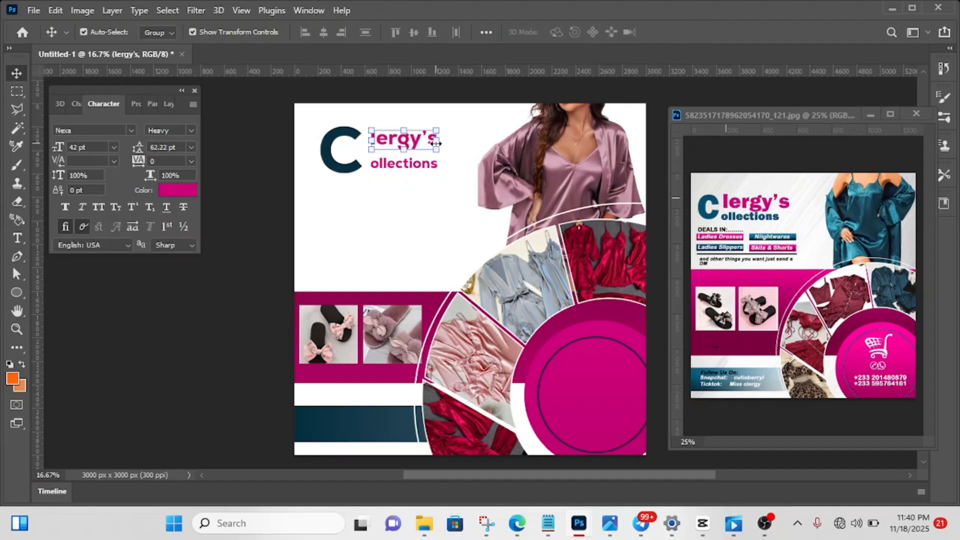
left_click_drag(435, 143, 411, 144)
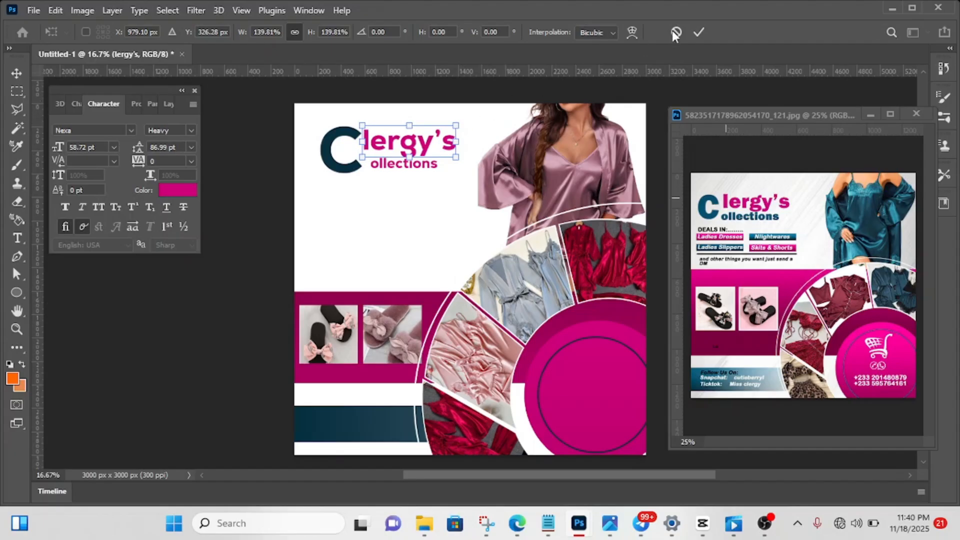
left_click(700, 32)
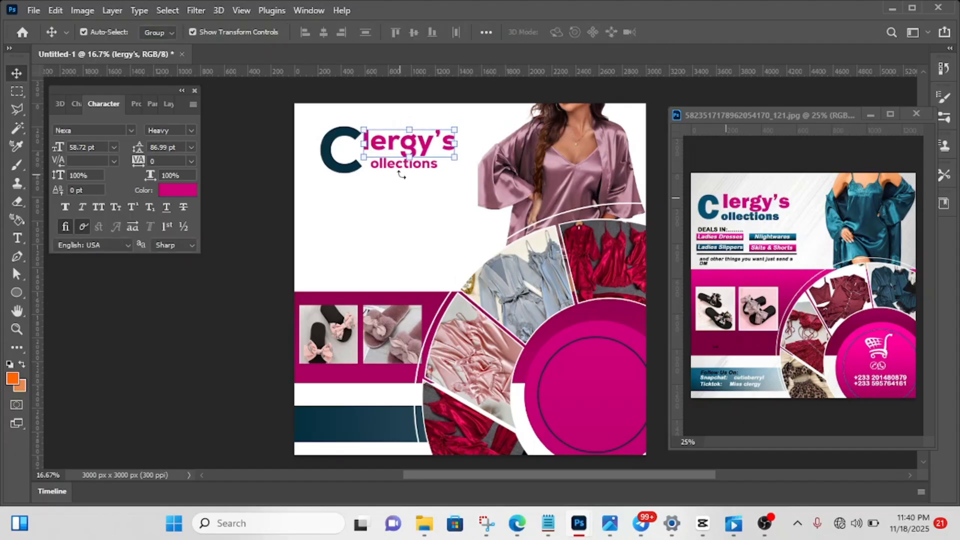
left_click(283, 176)
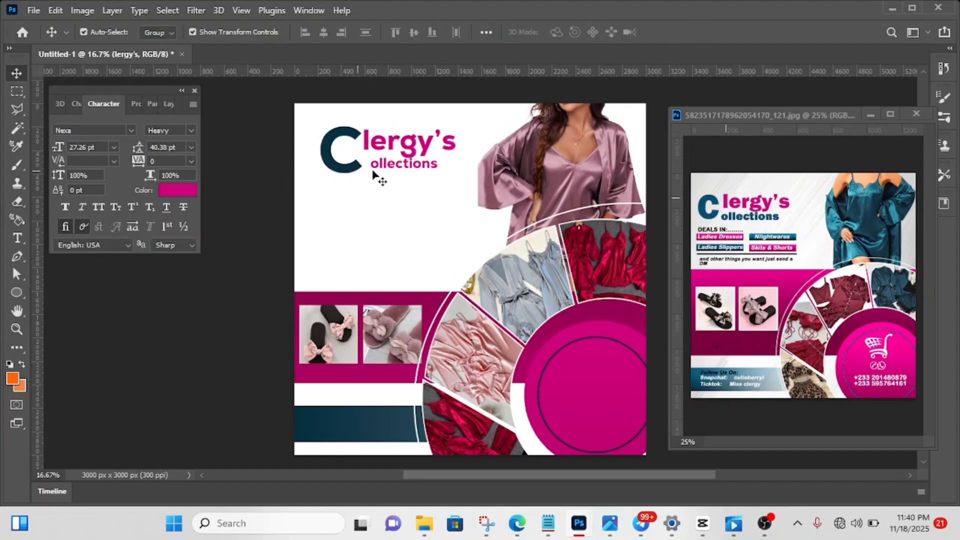
- Shift "ollections" slightly left toward the C and recolour it dark teal 073040, sampled from the C
left_click(398, 168)
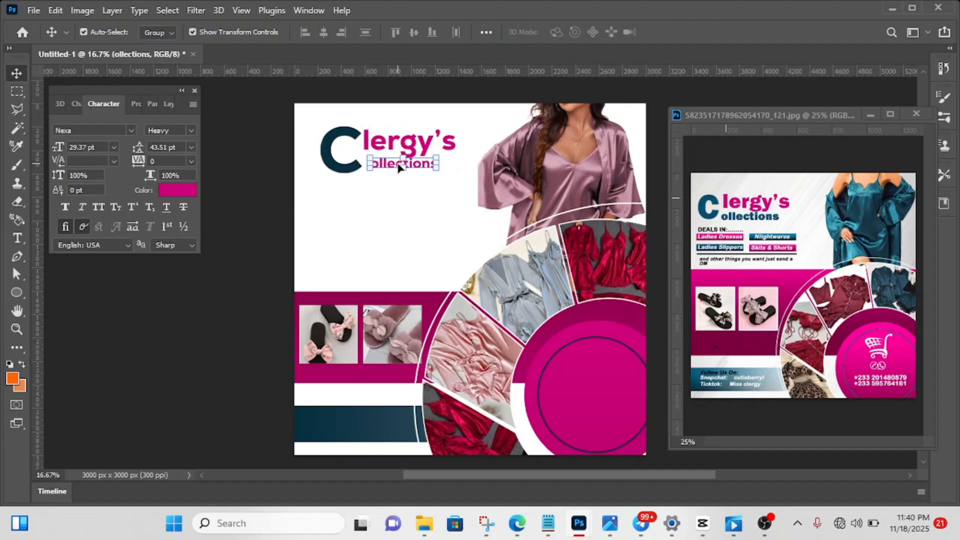
left_click_drag(399, 165, 396, 165)
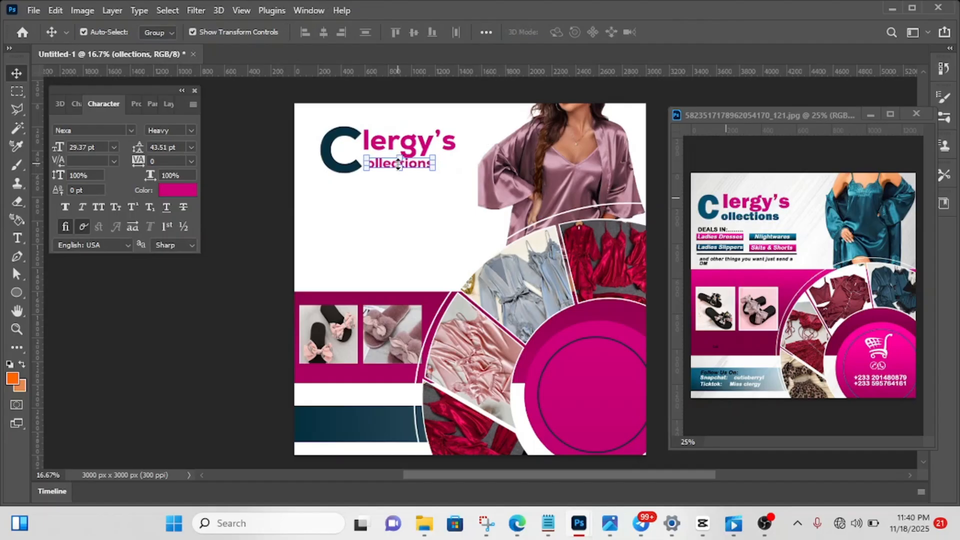
left_click(185, 193)
left_click(330, 143)
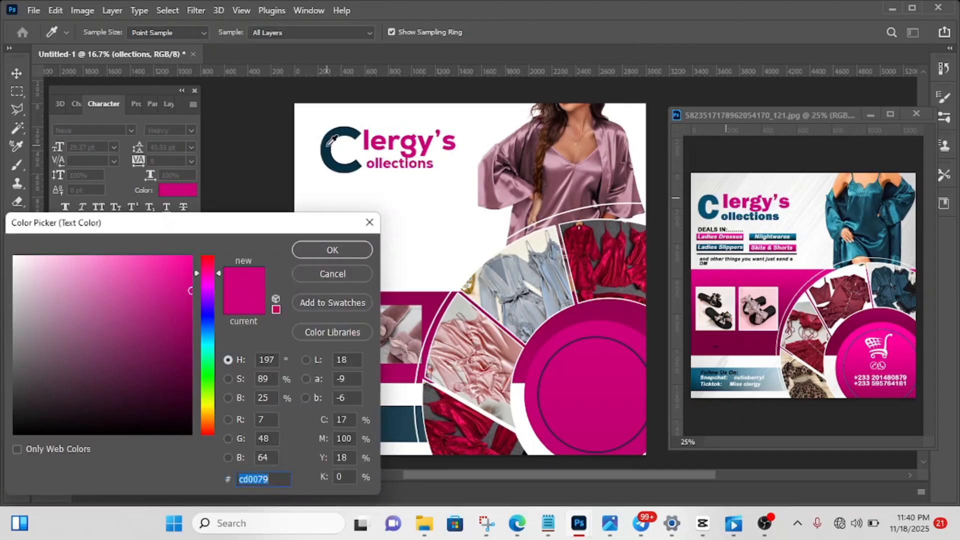
left_click(331, 250)
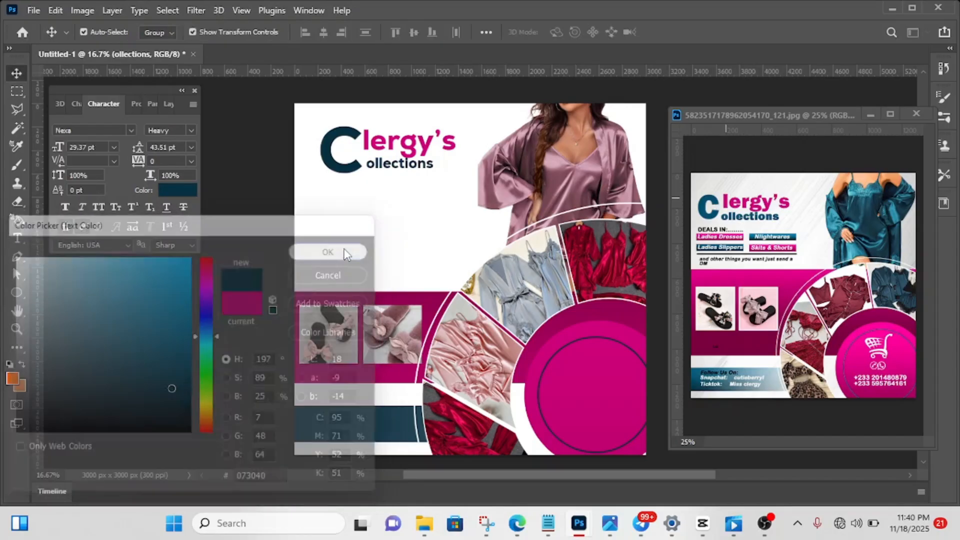
left_click(238, 190)
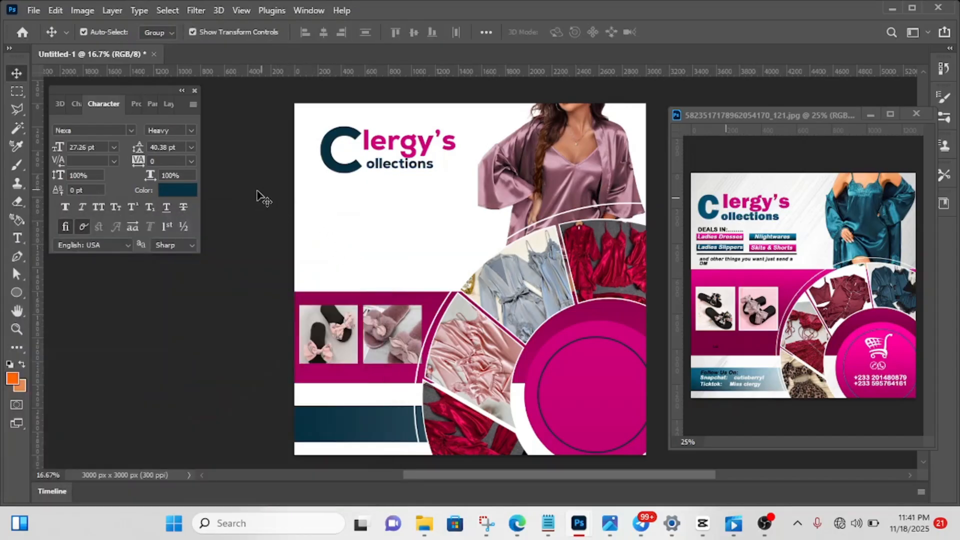
- Add a vertical guide near the canvas's left edge and move the large C left against it, to X 328.87 px
left_click(330, 163)
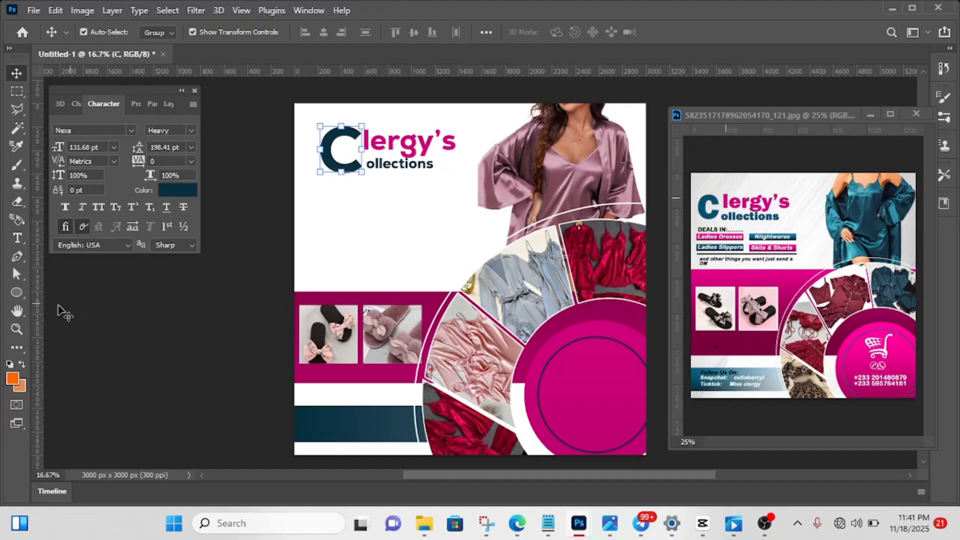
left_click_drag(38, 310, 310, 282)
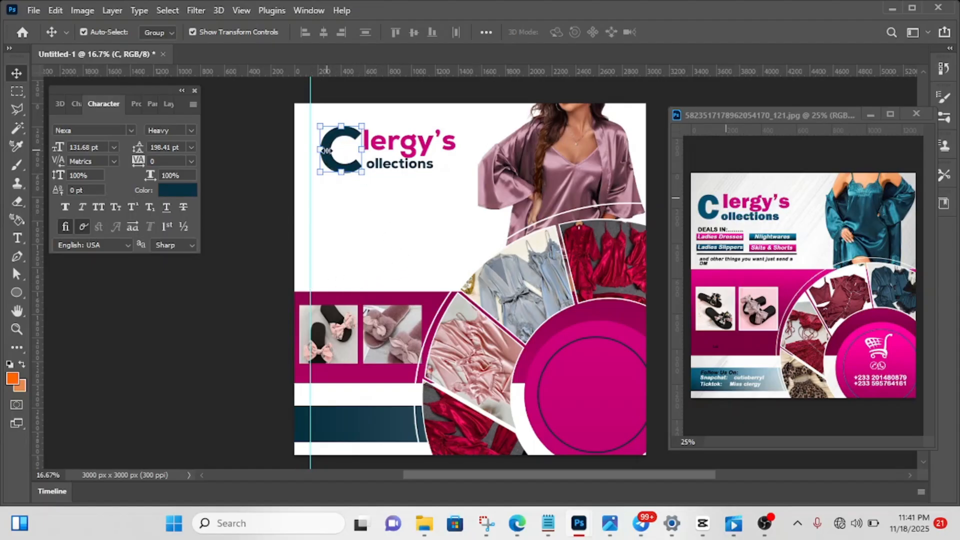
key("ctrl+t")
key("Left")
key("Left")
key("Left")
key("Left")
key("Left")
key("Left")
key("Left")
key("Left")
key("Left")
key("Left")
key("Left")
key("Left")
key("Left")
key("Left")
key("Left")
key("Left")
key("Left")
key("Left")
key("Left")
key("Left")
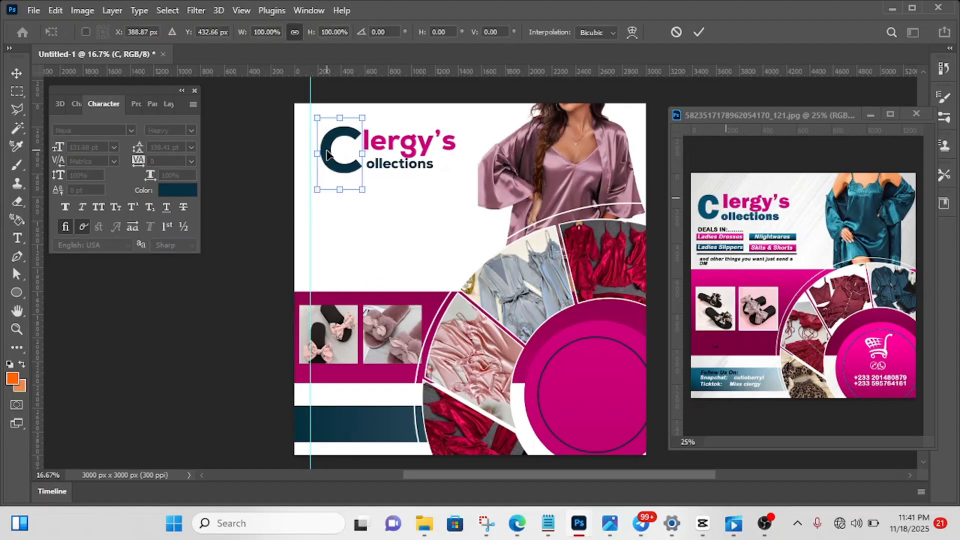
key("Left")
key("Left")
key("Left")
key("Left")
key("Left")
key("Left")
key("Left")
key("Left")
key("Left")
key("Left")
key("Left")
key("Left")
key("Left")
key("Left")
key("Left")
key("Left")
key("Left")
key("Left")
key("Left")
key("Left")
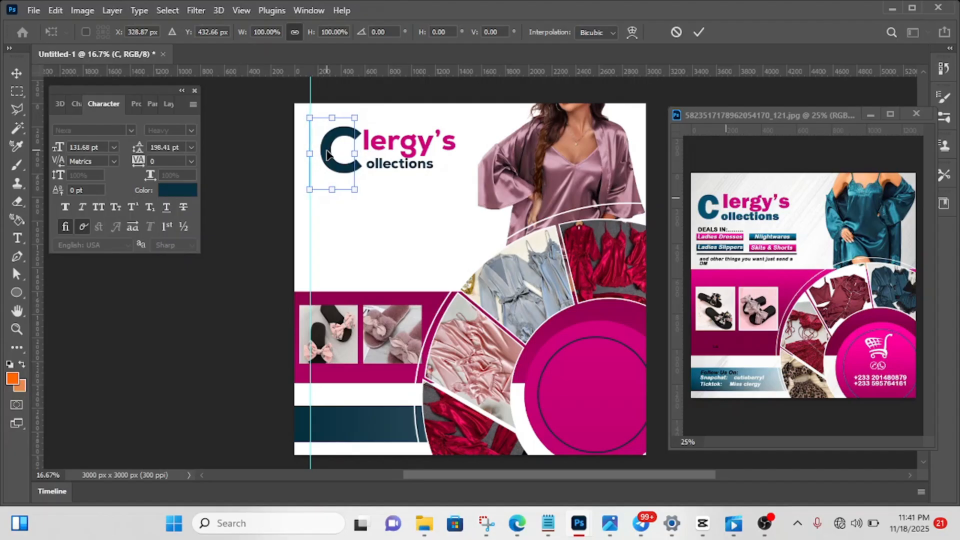
left_click(699, 32)
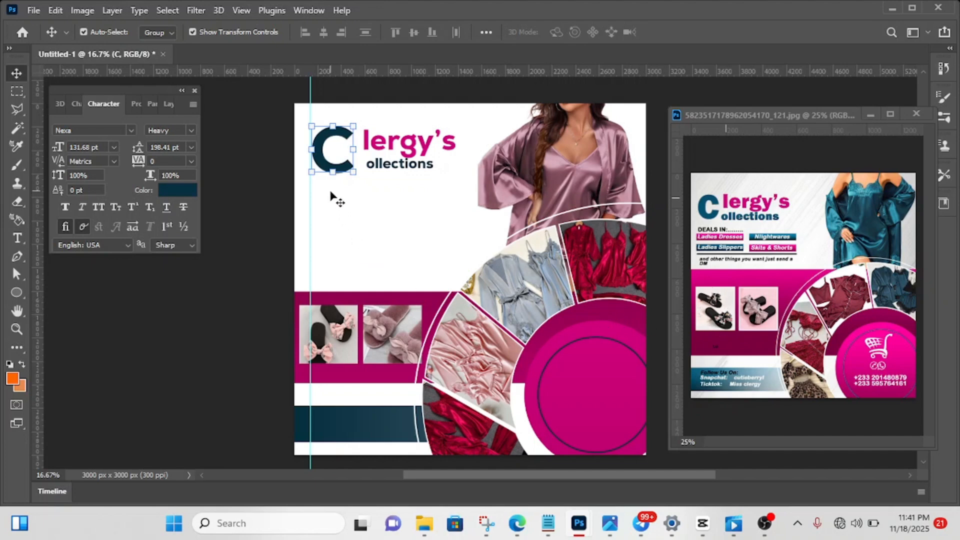
- Nudge the large C slightly left so its edge meets the vertical margin guide
key("shift+Left")
key("shift+Left")
key("shift+Left")
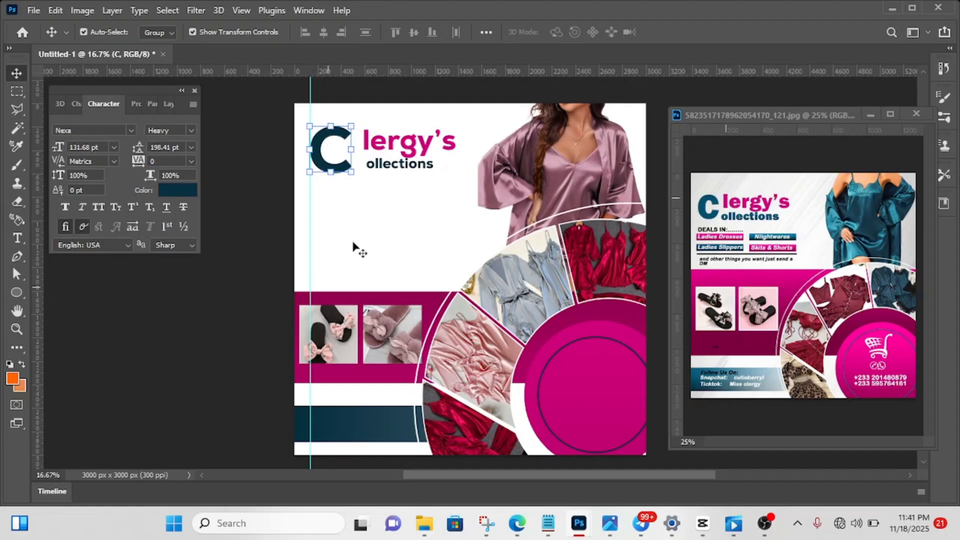
- Nudge the "lergy's" text left until it sits tight against the large C
left_click(396, 145)
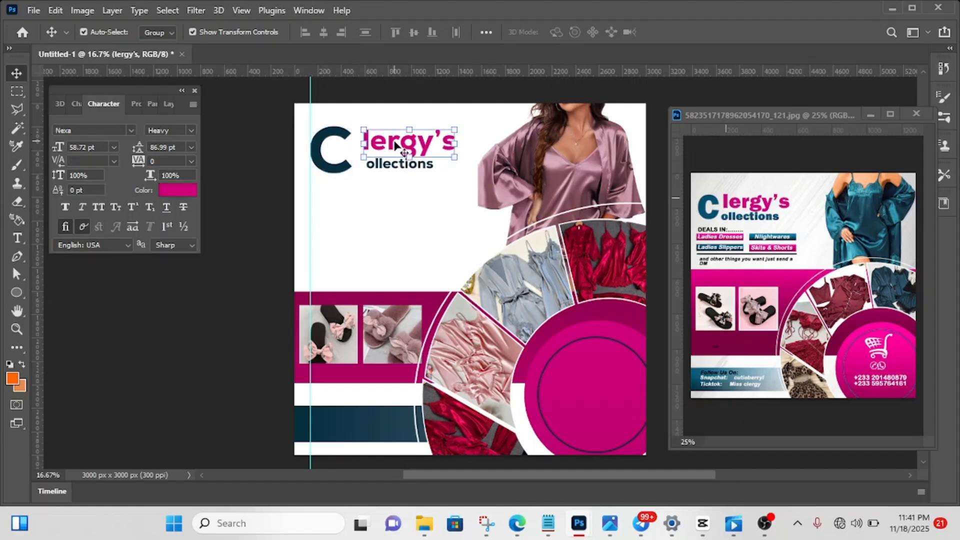
key("shift+Left")
key("shift+Left")
key("shift+Left")
key("shift+Left")
key("shift+Left")
key("shift+Left")
key("shift+Left")
key("shift+Left")
key("shift+Left")
key("shift+Left")
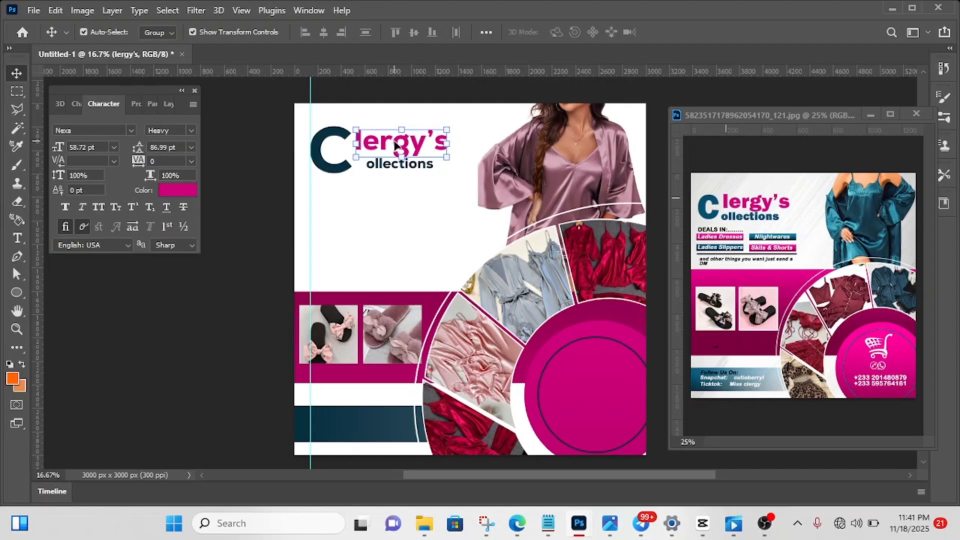
key("shift+Left")
key("shift+Left")
key("shift+Left")
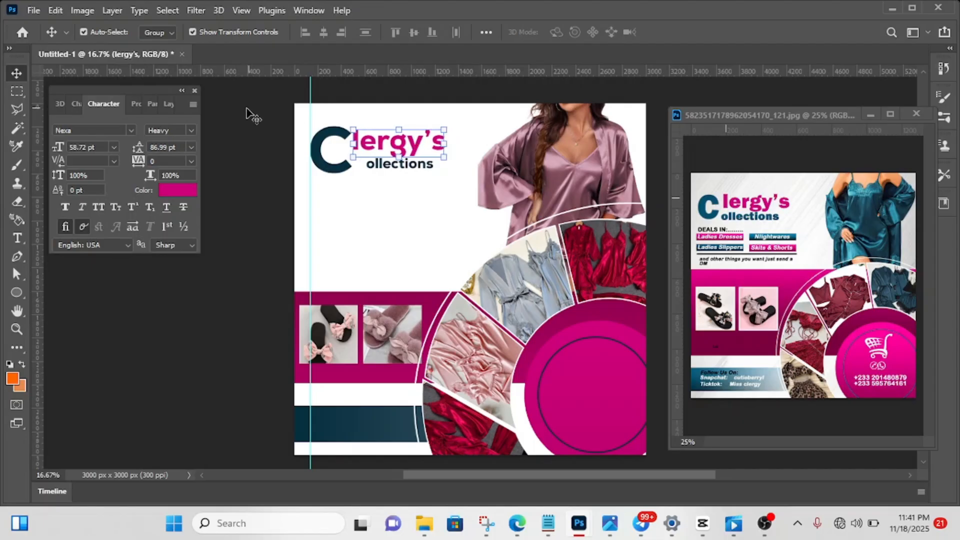
left_click(250, 129)
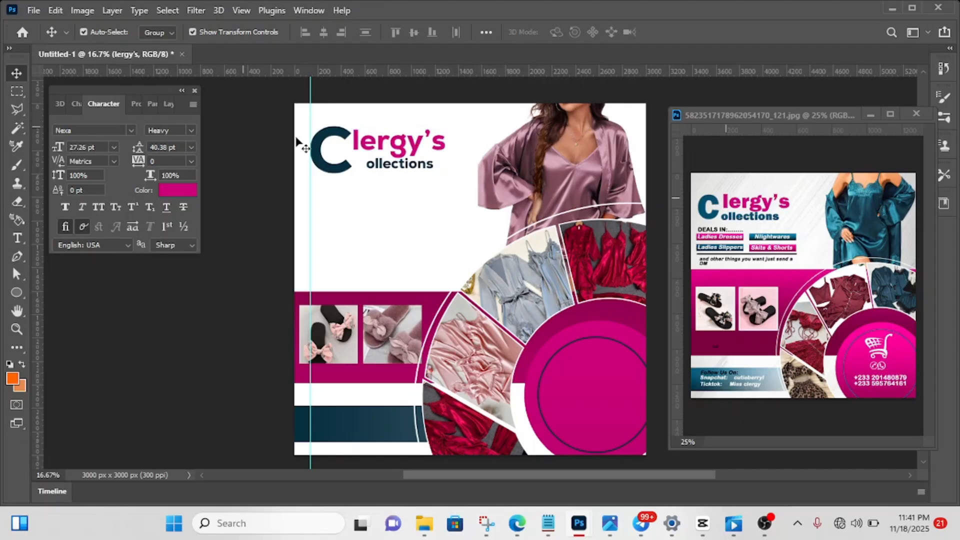
- Nudge the "ollections" text left so it starts directly under the beginning of "lergy's"
left_click(403, 165)
key("shift+Left")
key("shift+Left")
key("shift+Left")
key("shift+Left")
key("shift+Left")
key("shift+Left")
key("shift+Left")
key("shift+Left")
key("shift+Left")
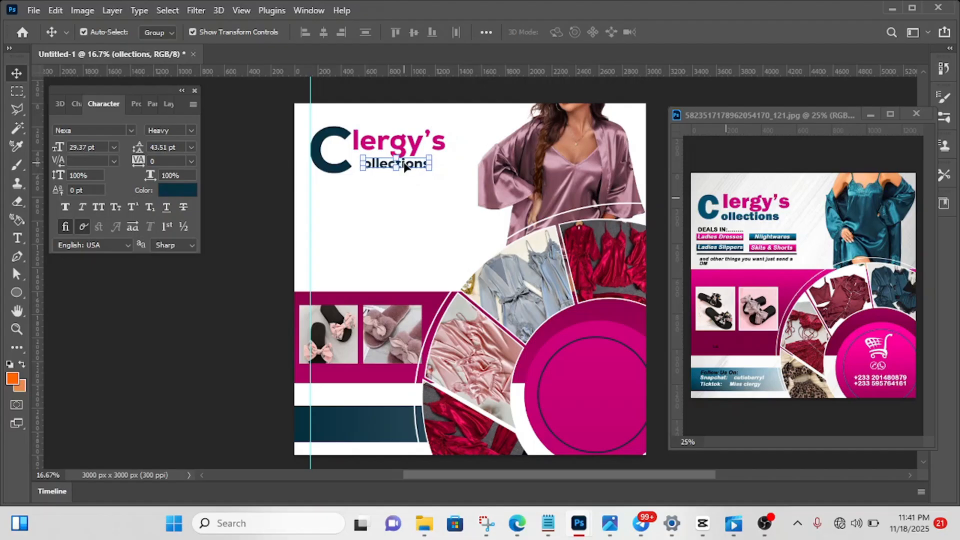
key("shift+Left")
key("shift+Left")
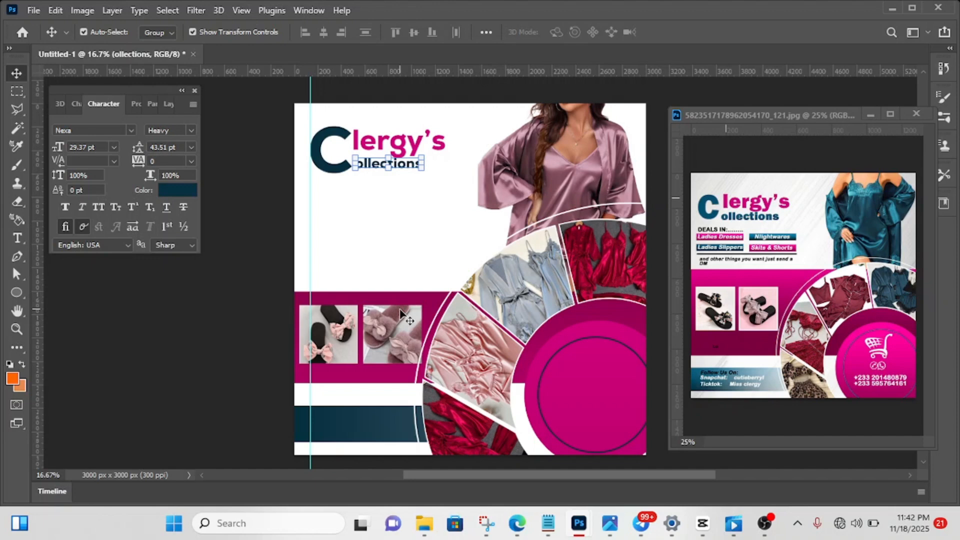
left_click(245, 171)
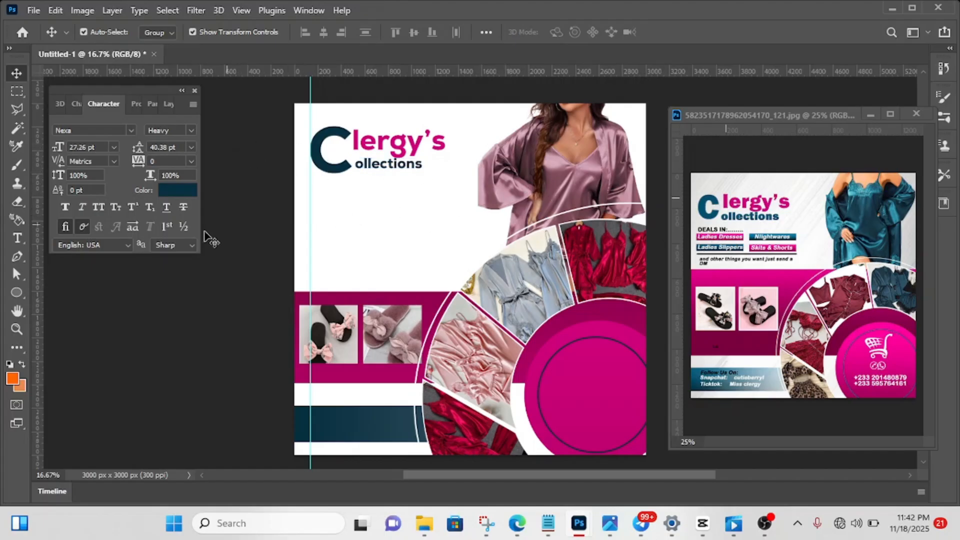
- Add a text line reading "Deals In........" below the large C of the heading
left_click(17, 239)
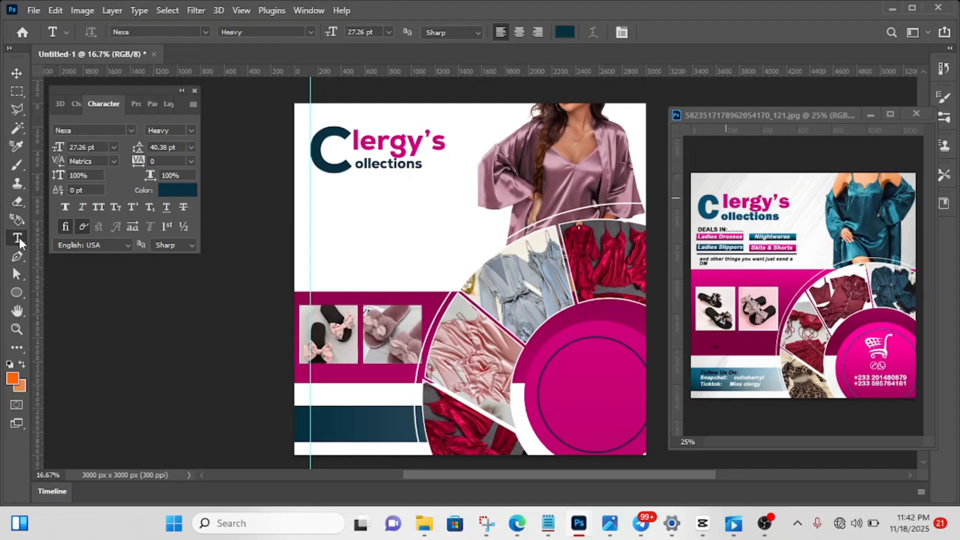
left_click(322, 189)
key("BackSpace")
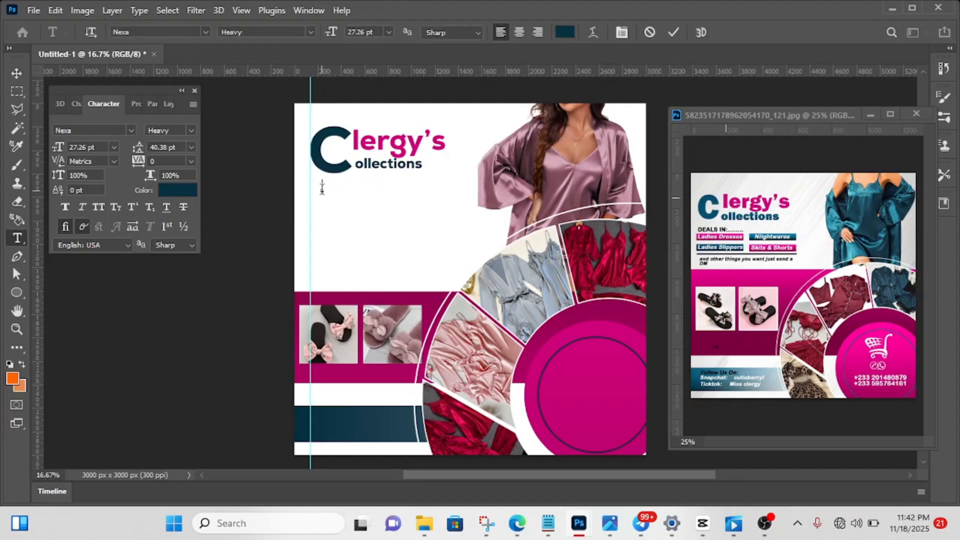
type("Deals In........")
left_click(673, 30)
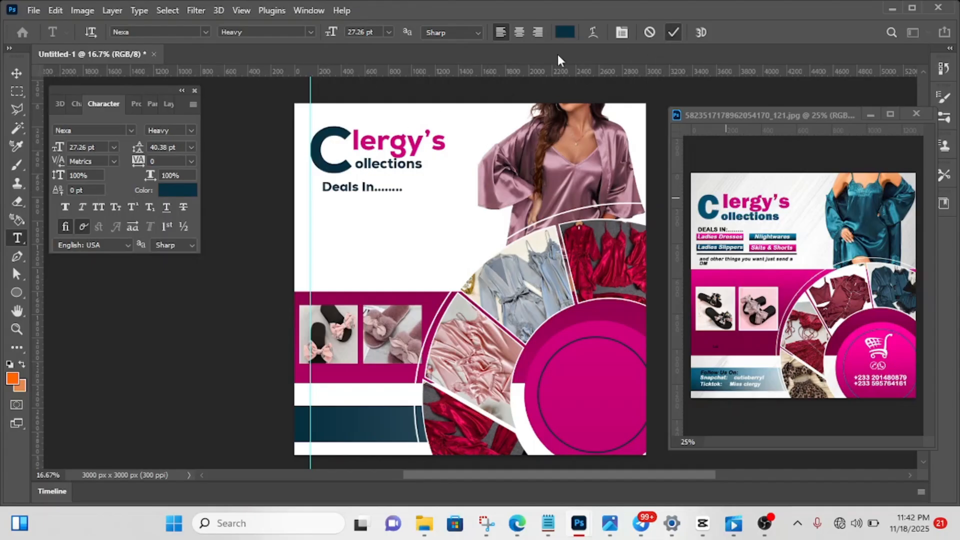
- Recolour the "Deals In........" text black, 000000
left_click(14, 74)
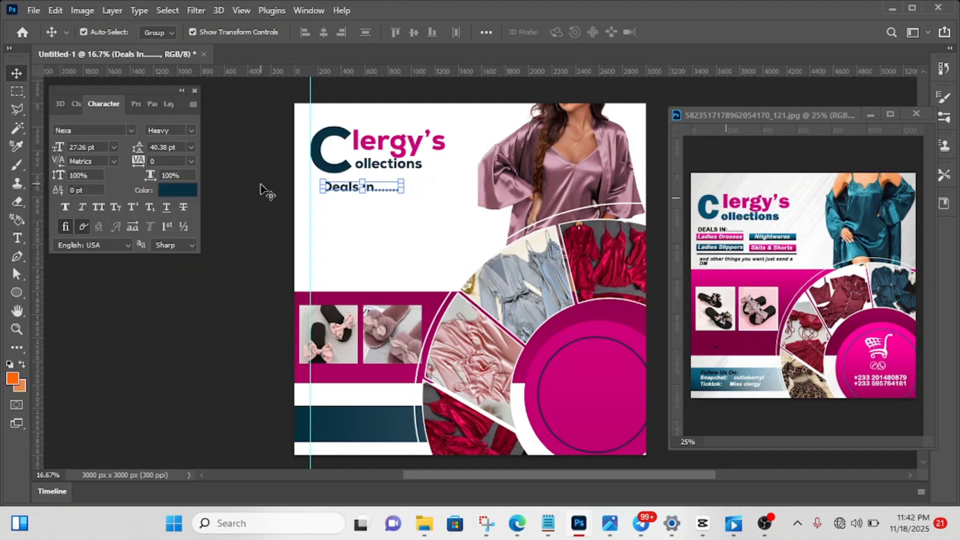
left_click(181, 189)
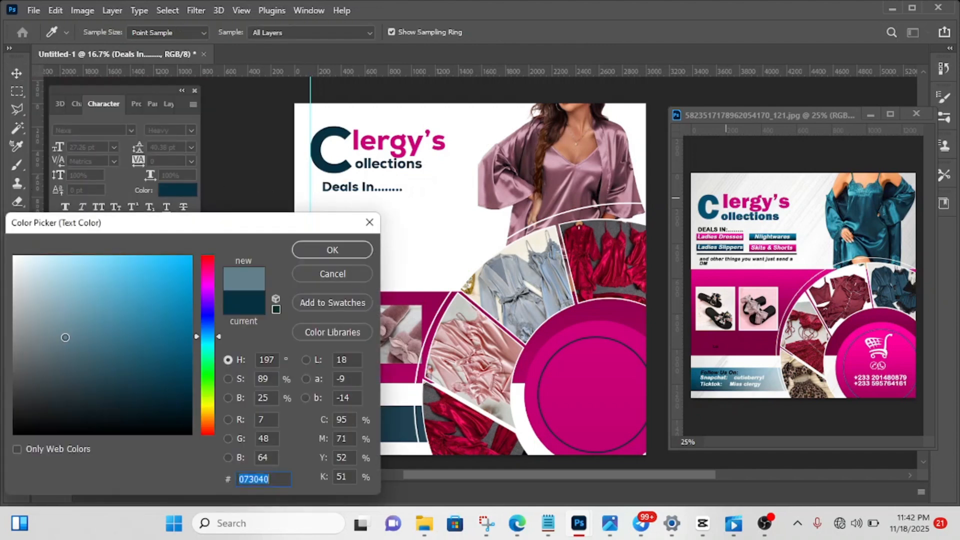
left_click_drag(65, 338, 106, 470)
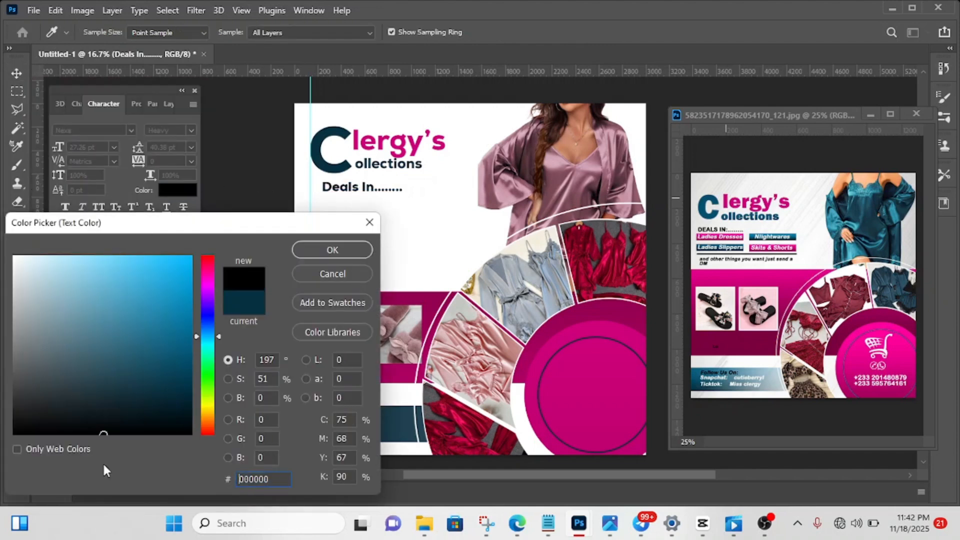
left_click(341, 248)
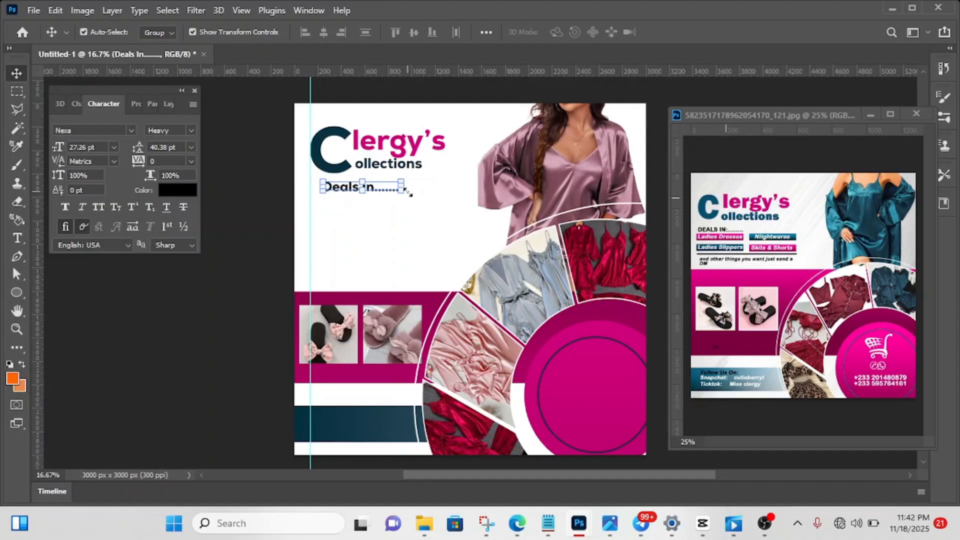
- Scale the "Deals In........" text to 82.74% and move it left to the margin guide at X 416.59 px
left_click_drag(401, 187, 324, 194)
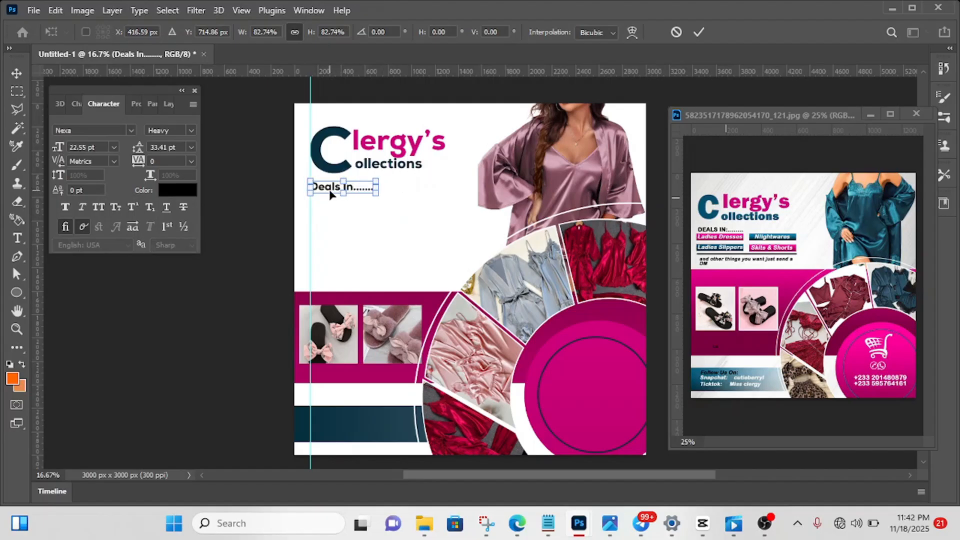
left_click(699, 32)
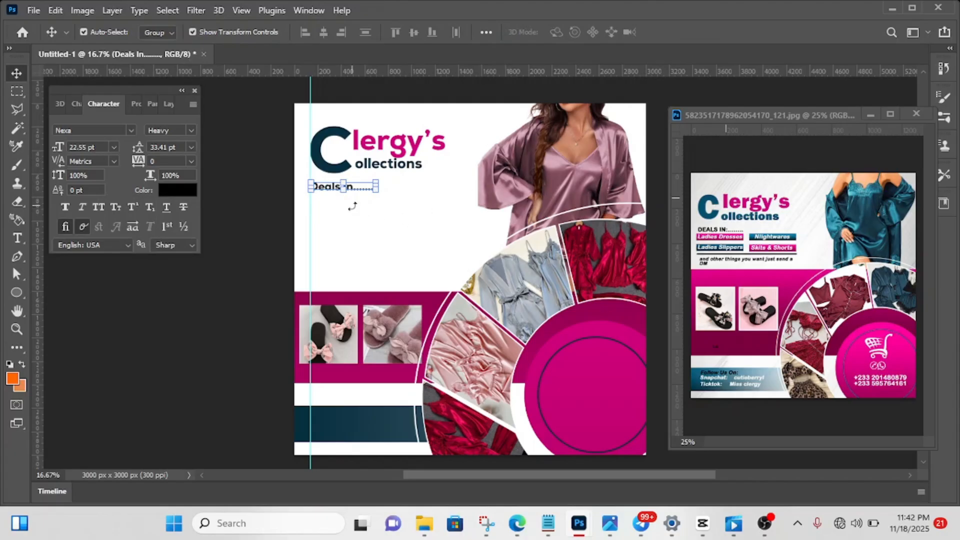
left_click(264, 208)
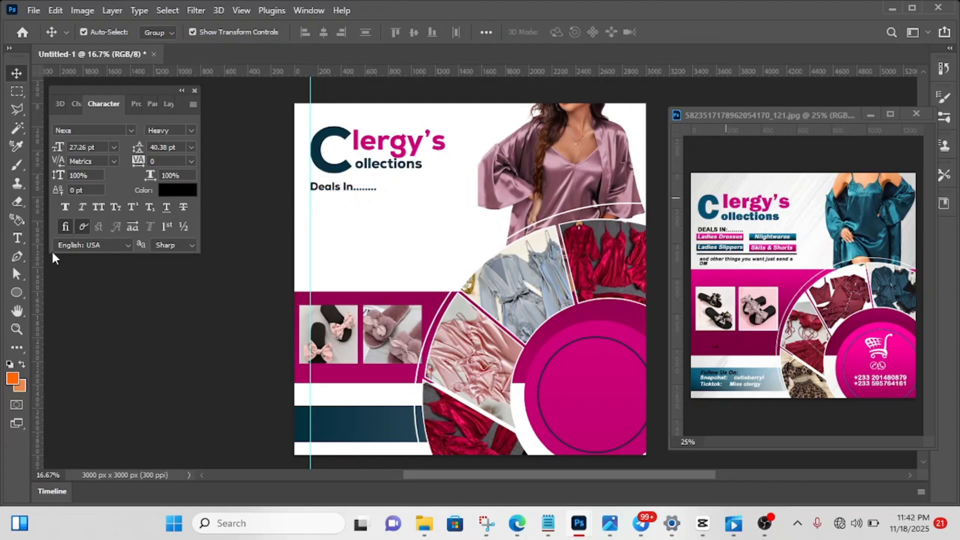
- Draw a rectangle about 552 x 105 px from the guide under "Deals In........" and add a Gradient Overlay with the reversed white-to-dark-teal gradient
left_click_drag(18, 290, 60, 307)
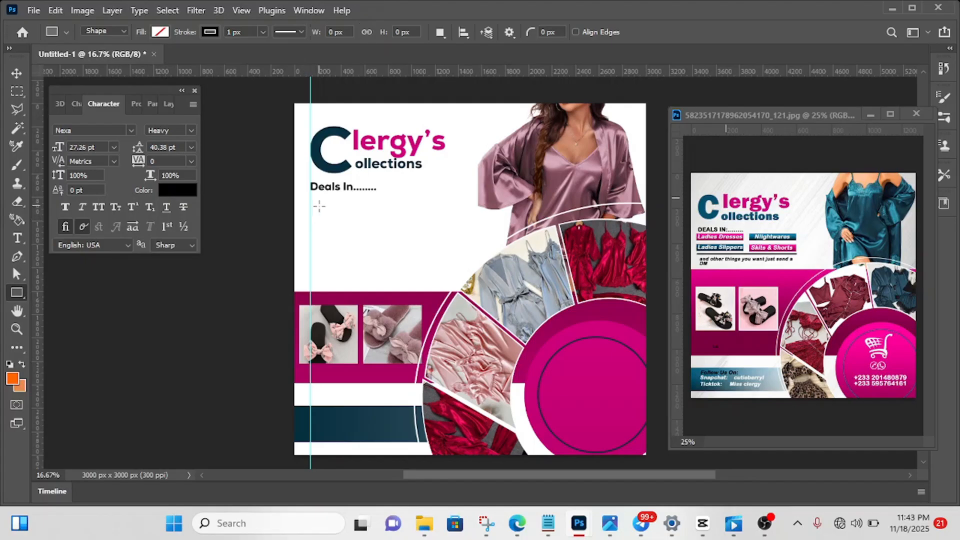
left_click_drag(310, 195, 374, 209)
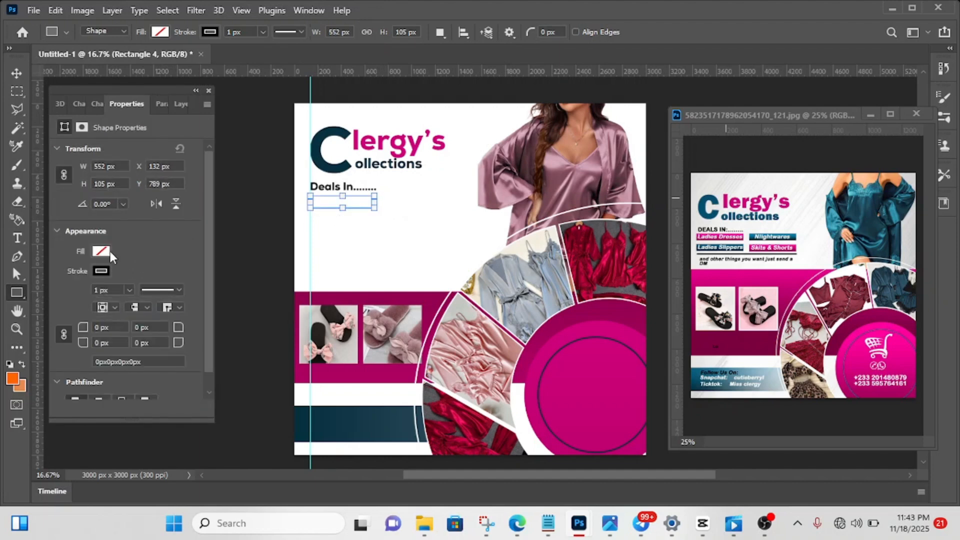
left_click(181, 104)
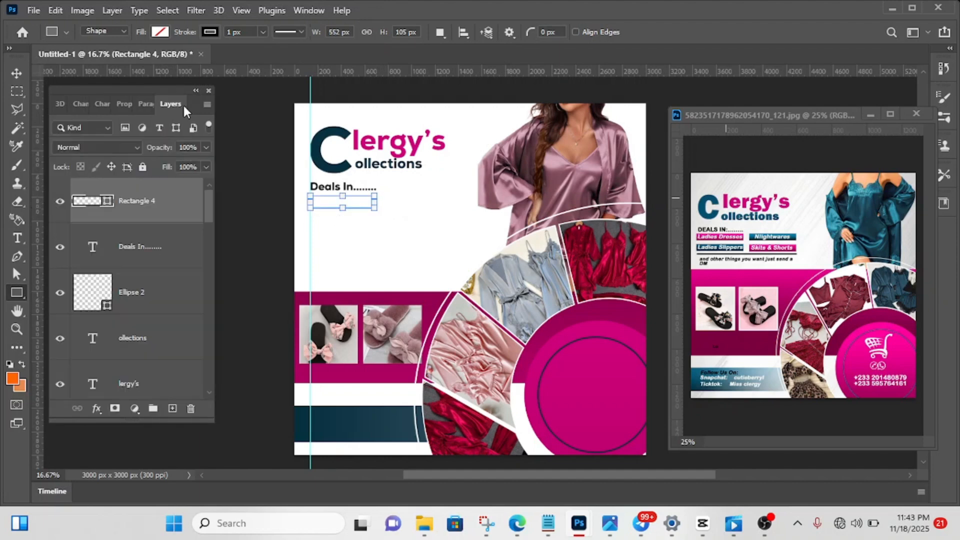
left_click(96, 409)
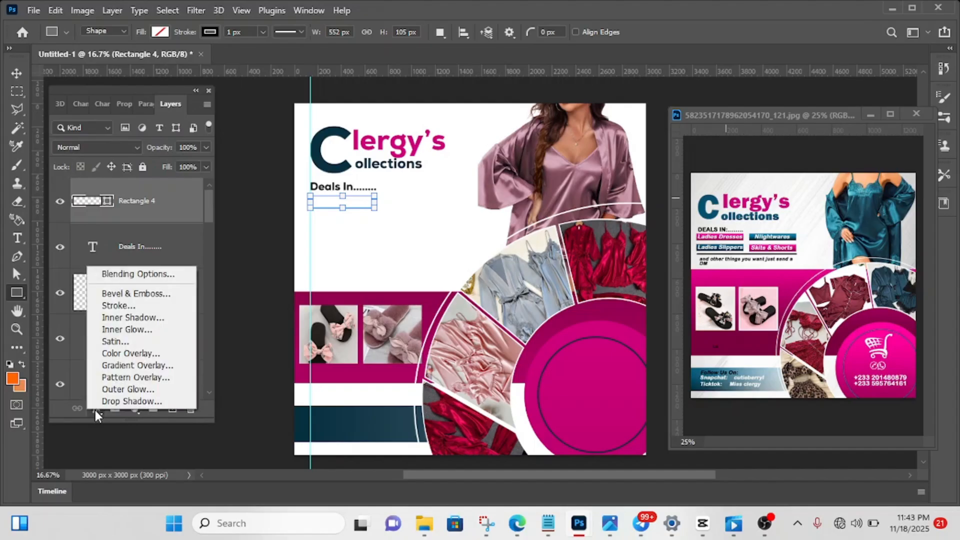
left_click(120, 366)
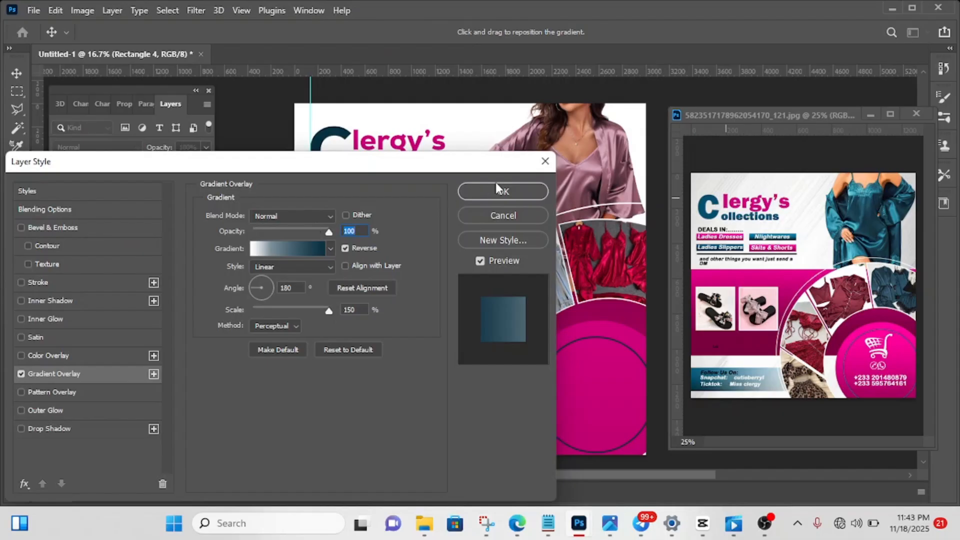
left_click(485, 196)
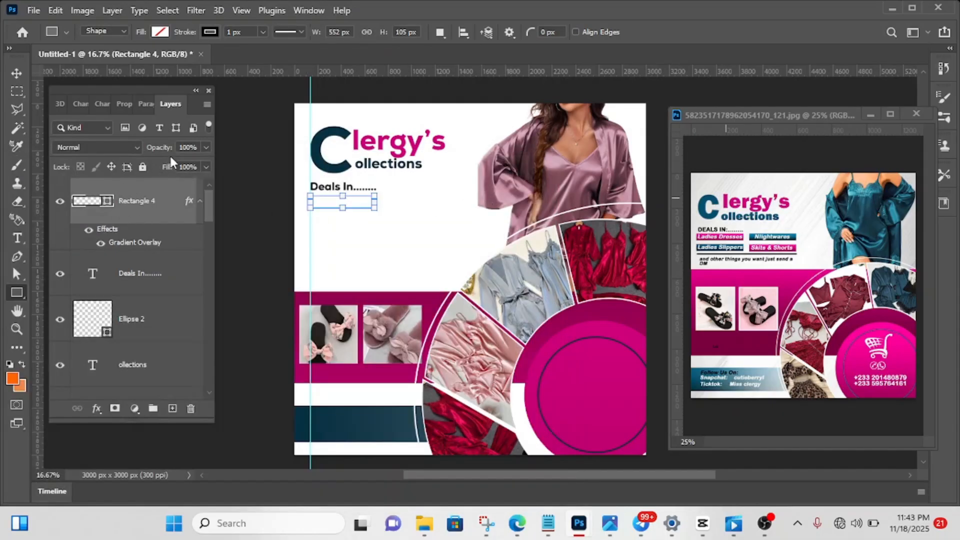
- Fill the new rectangle with the recently used dark teal and remove its stroke
left_click(140, 104)
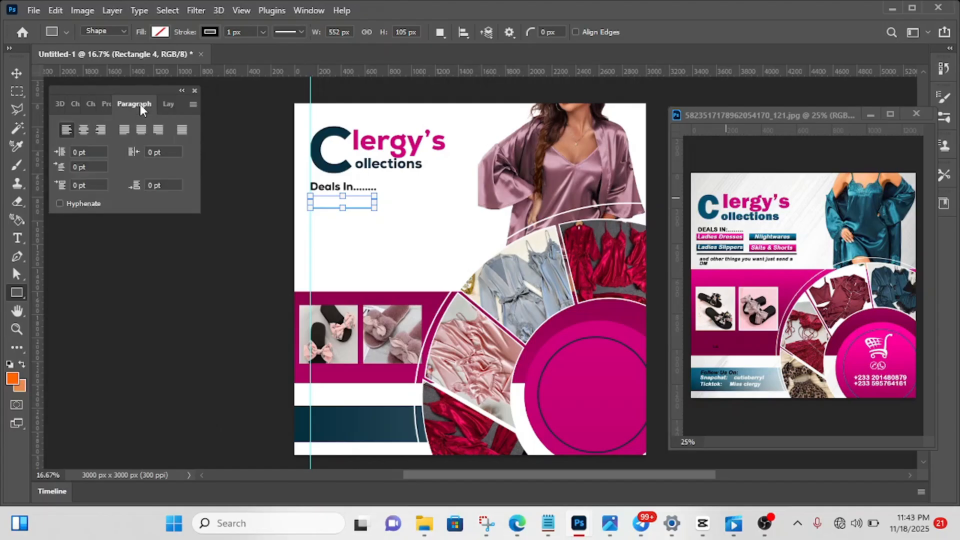
left_click(104, 104)
left_click(100, 252)
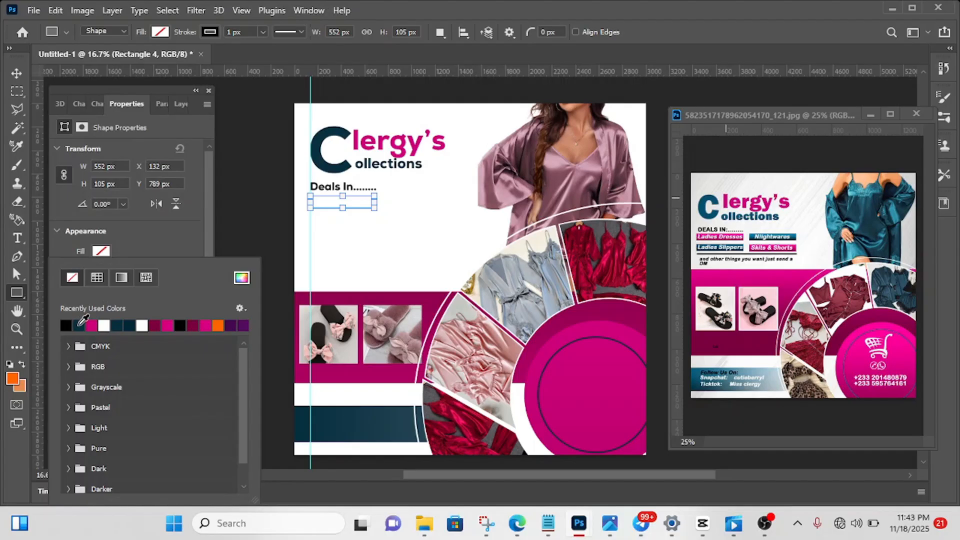
left_click(79, 325)
left_click(124, 231)
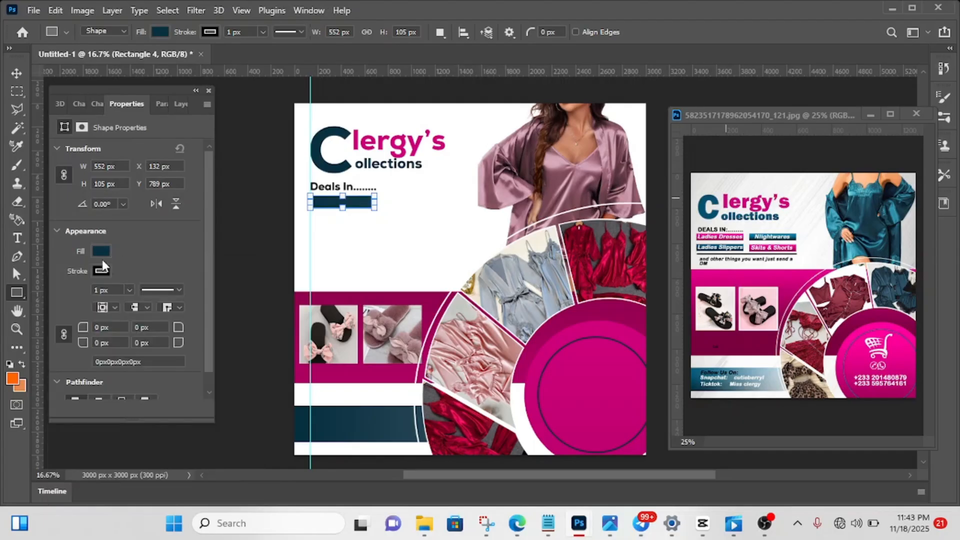
left_click(97, 269)
left_click(72, 278)
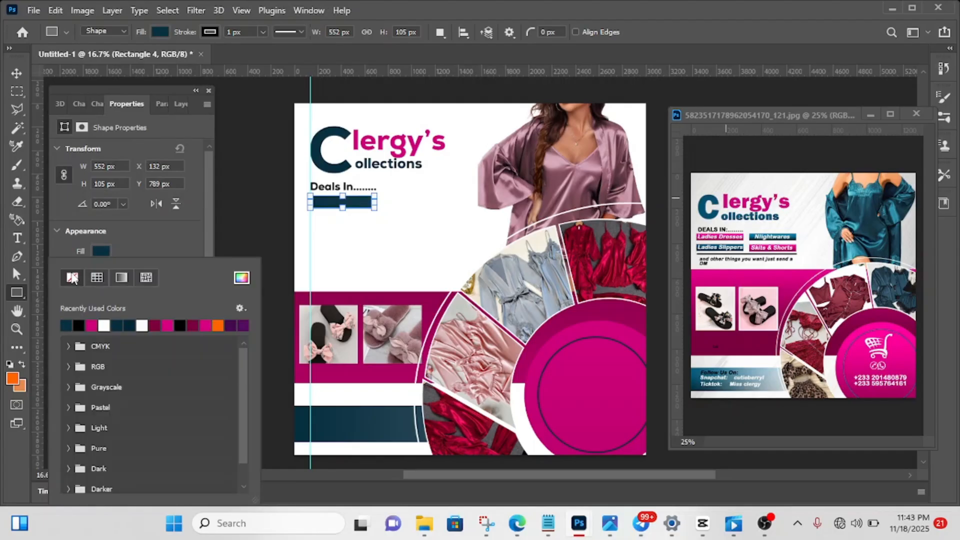
left_click(175, 106)
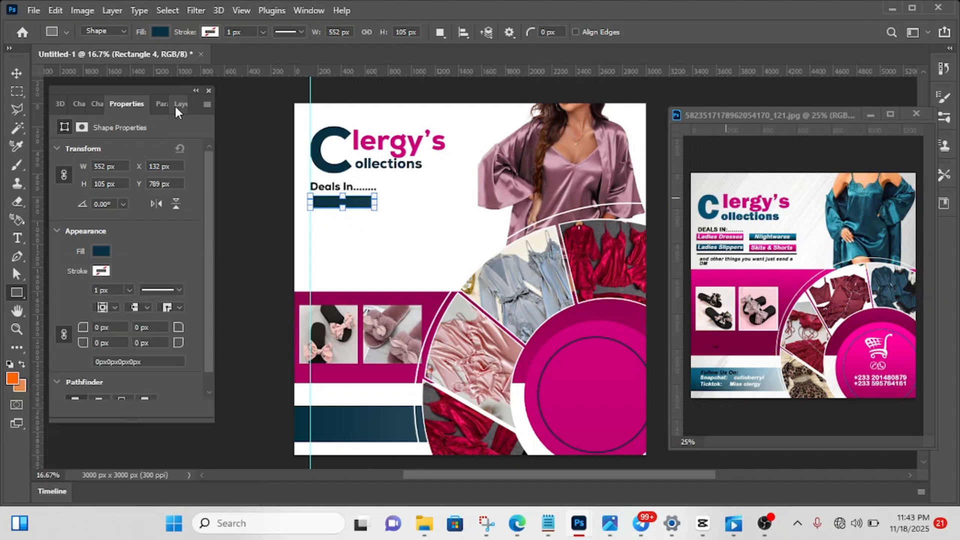
left_click(175, 106)
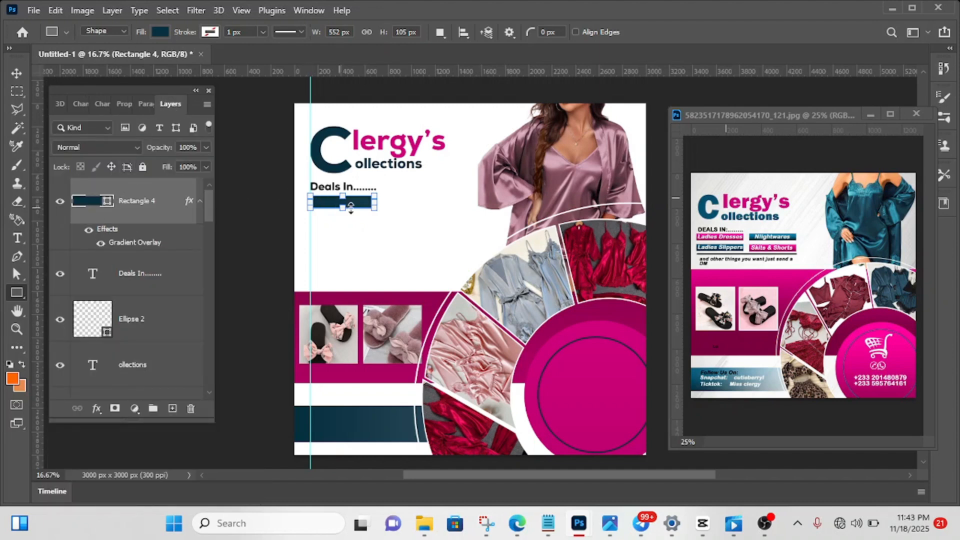
left_click(19, 73)
left_click(243, 197)
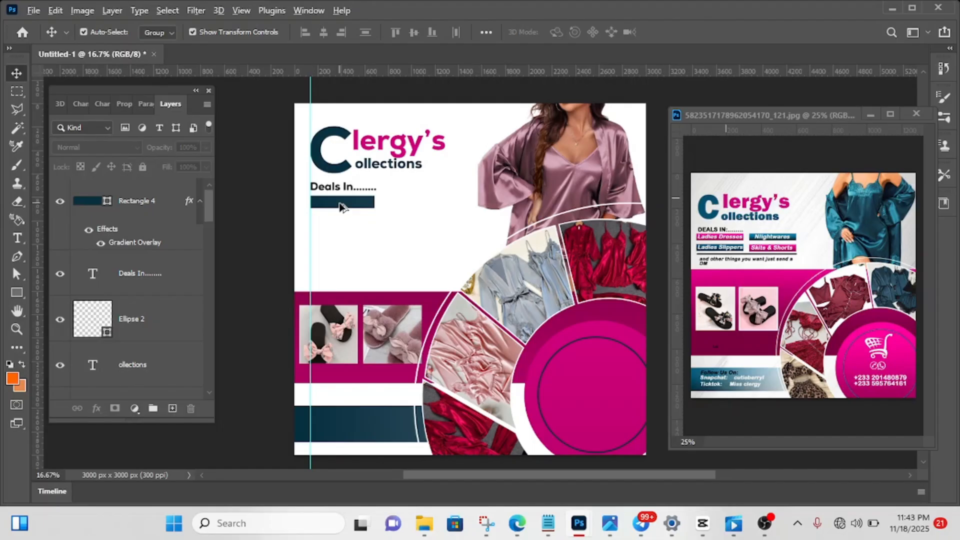
- Duplicate the dark teal bar below and beside the original, forming two columns of two bars, with the lower copy aligned near the guide
left_click_drag(342, 207, 338, 222)
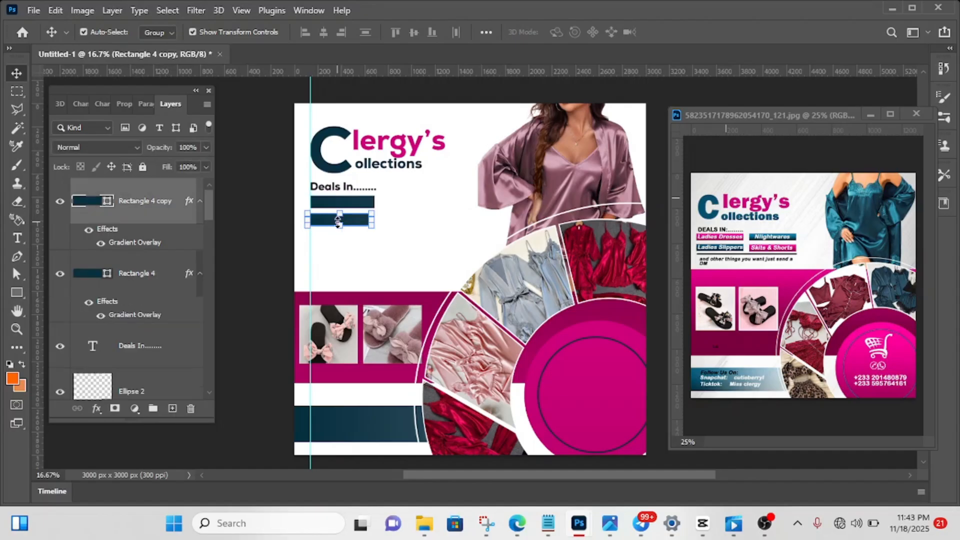
key("ctrl+t")
key("shift+Right")
key("shift+Right")
key("shift+Right")
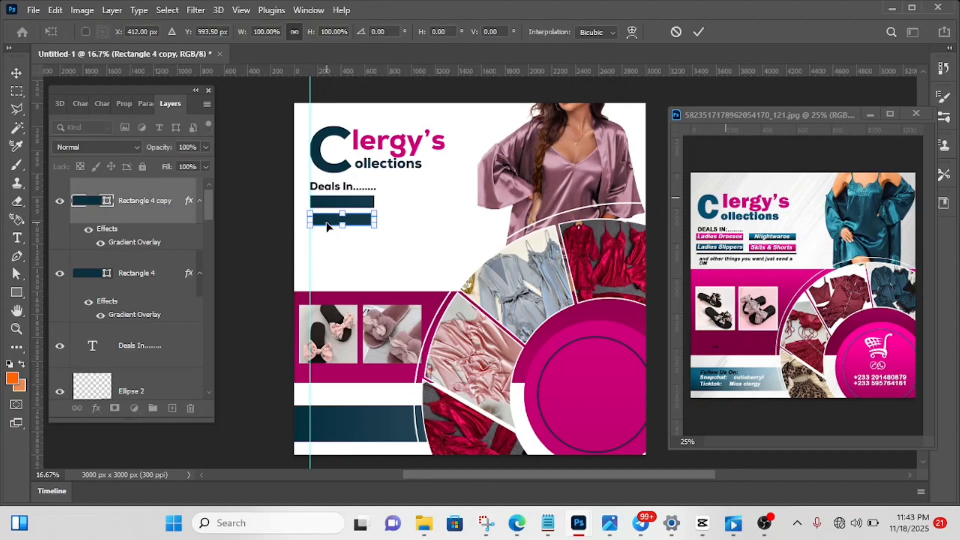
key("Right")
key("Right")
left_click(698, 33)
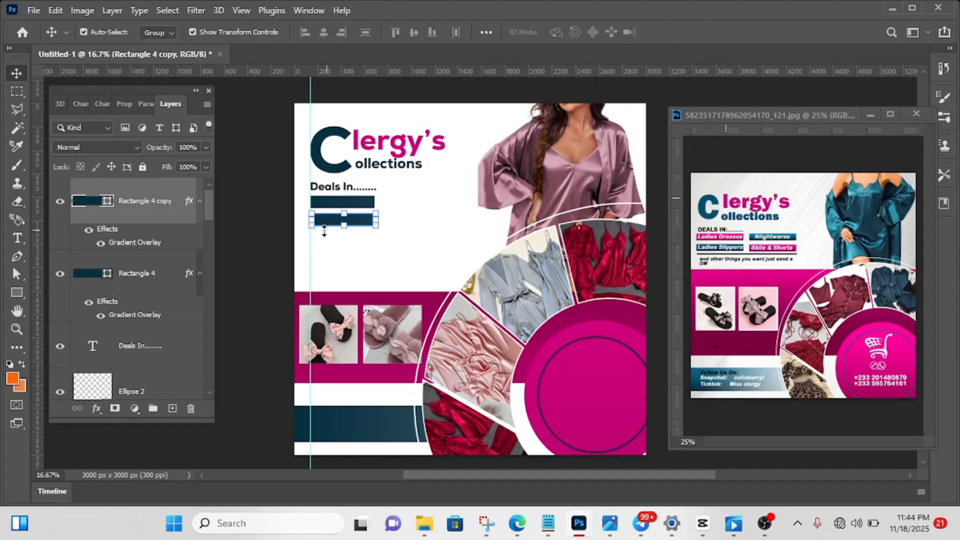
left_click_drag(326, 223, 400, 205)
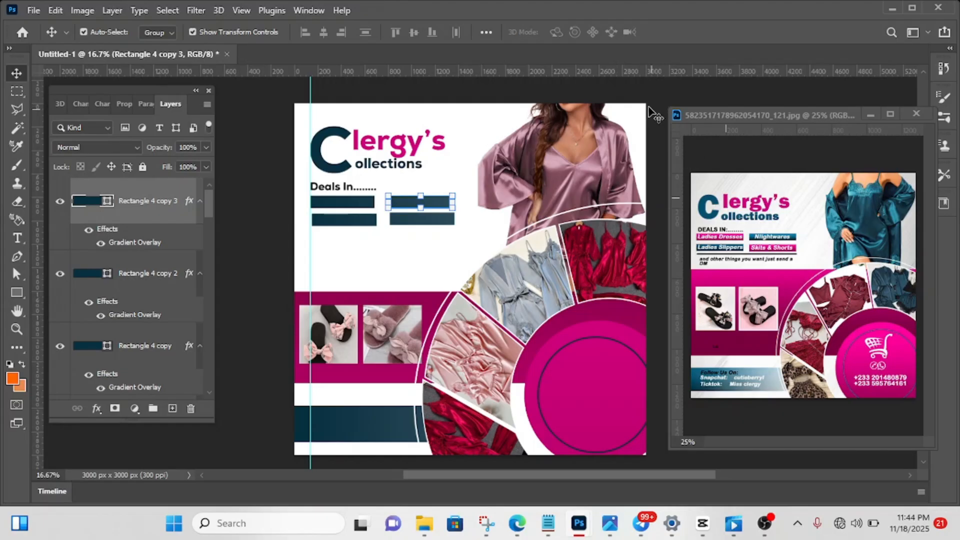
- Align the lower-left teal bar to the margin guide and line up the upper-right bar with the bar beneath it
left_click(631, 97)
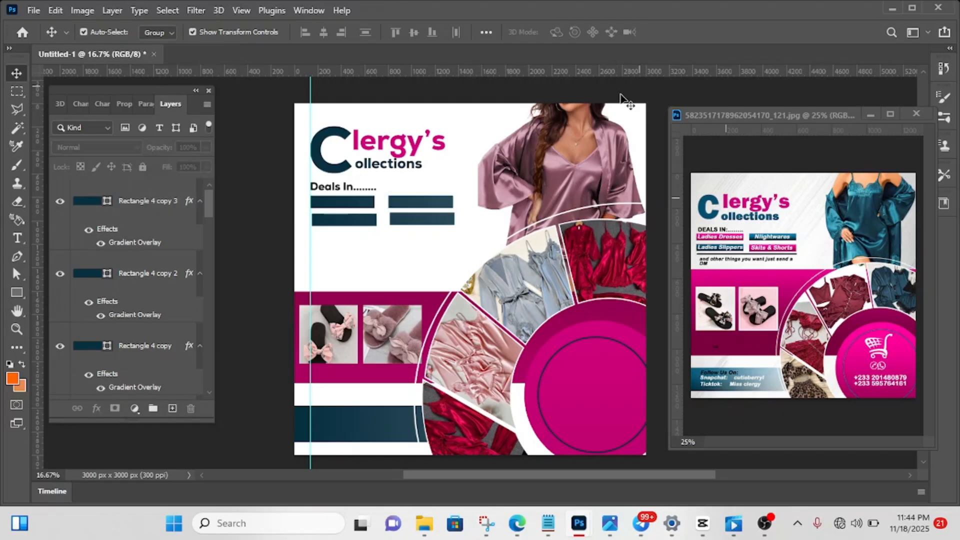
left_click(358, 220)
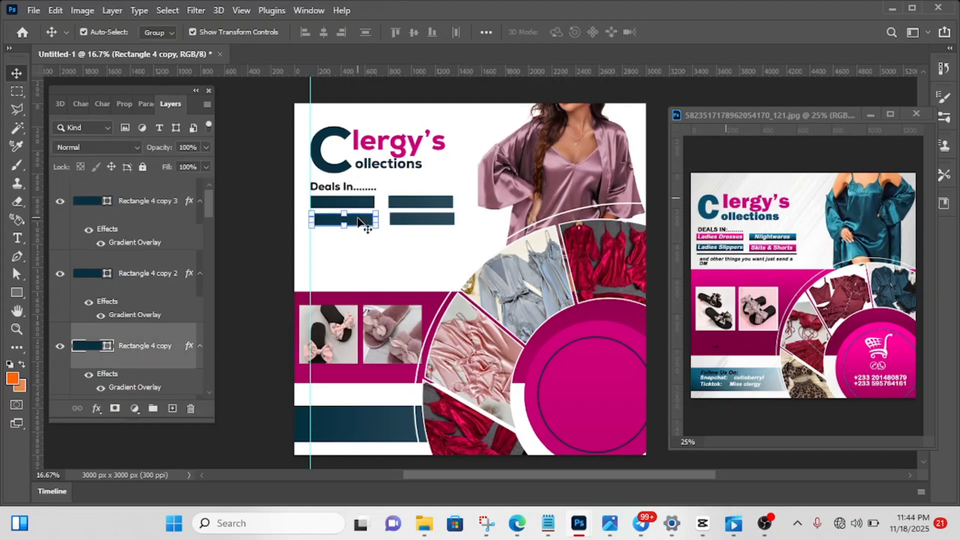
left_click_drag(358, 220, 355, 220)
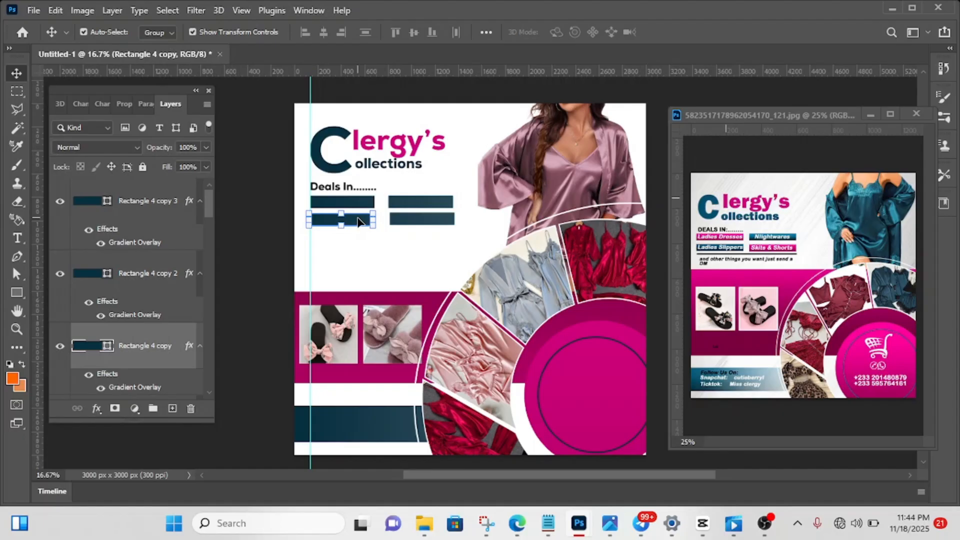
left_click(413, 205)
left_click_drag(413, 205, 413, 202)
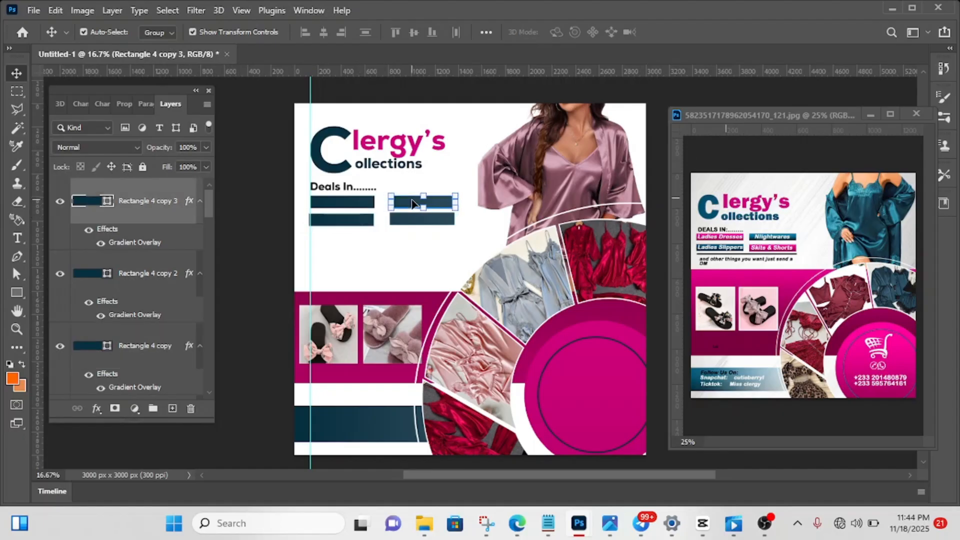
left_click(446, 163)
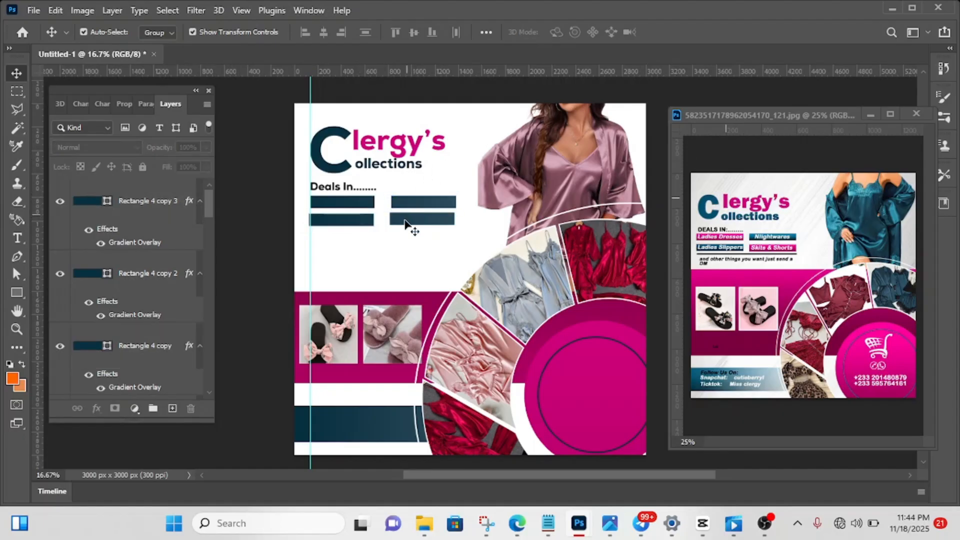
left_click(422, 203)
left_click_drag(421, 203, 421, 200)
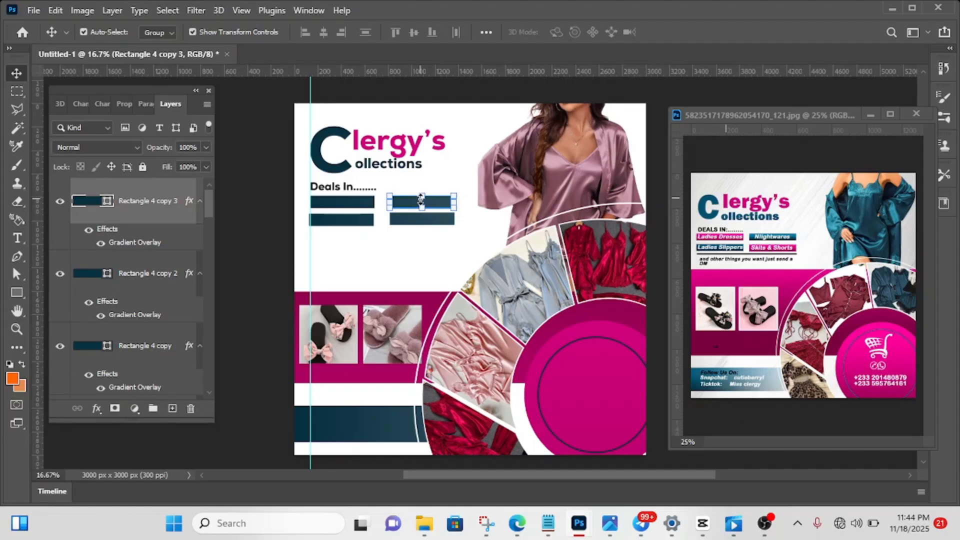
left_click(347, 214)
left_click(352, 220)
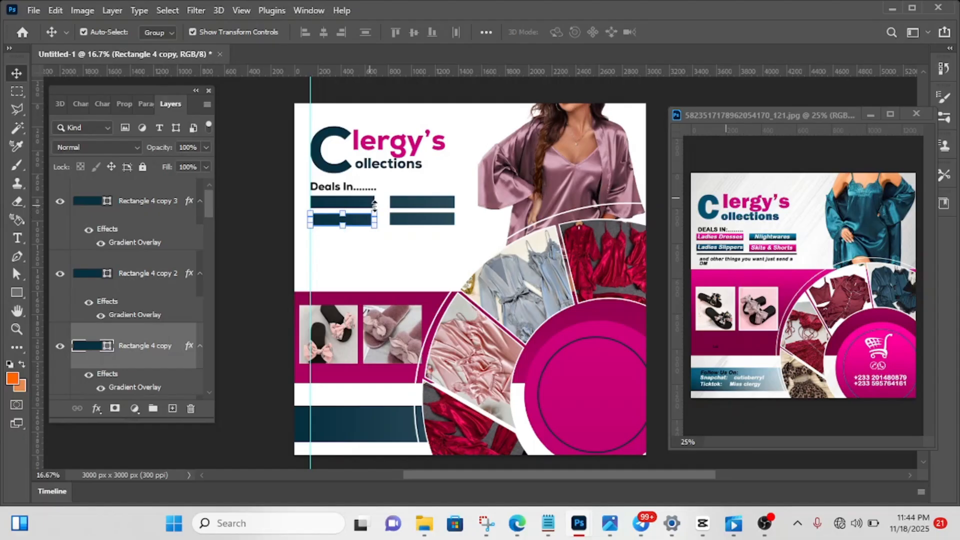
left_click(283, 210)
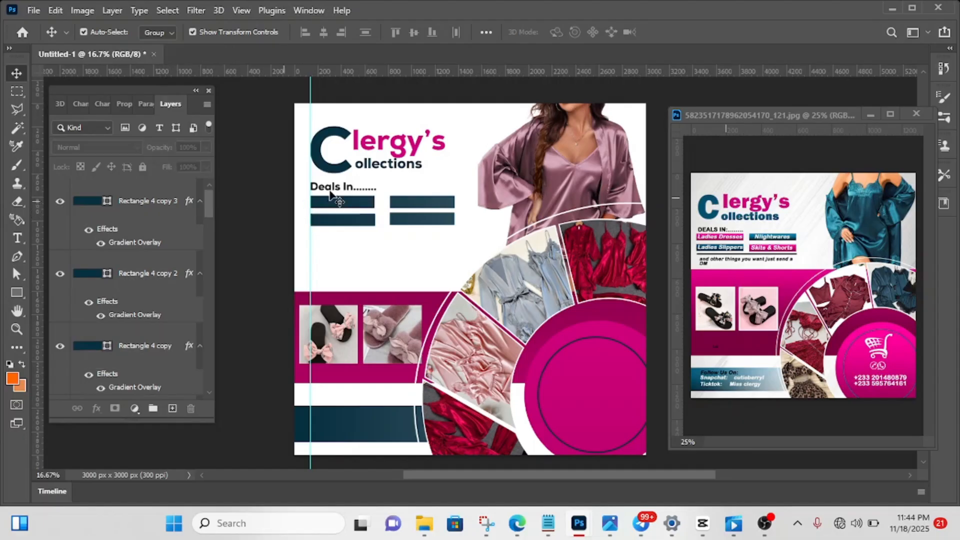
- Fill the upper-left bar with the recently used magenta and hide its Gradient Overlay effect
left_click(346, 205)
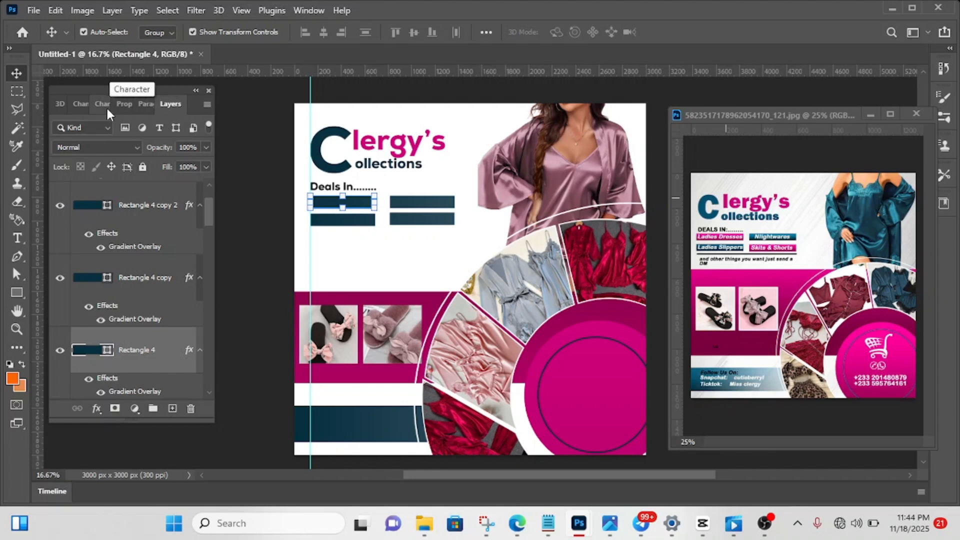
left_click(123, 106)
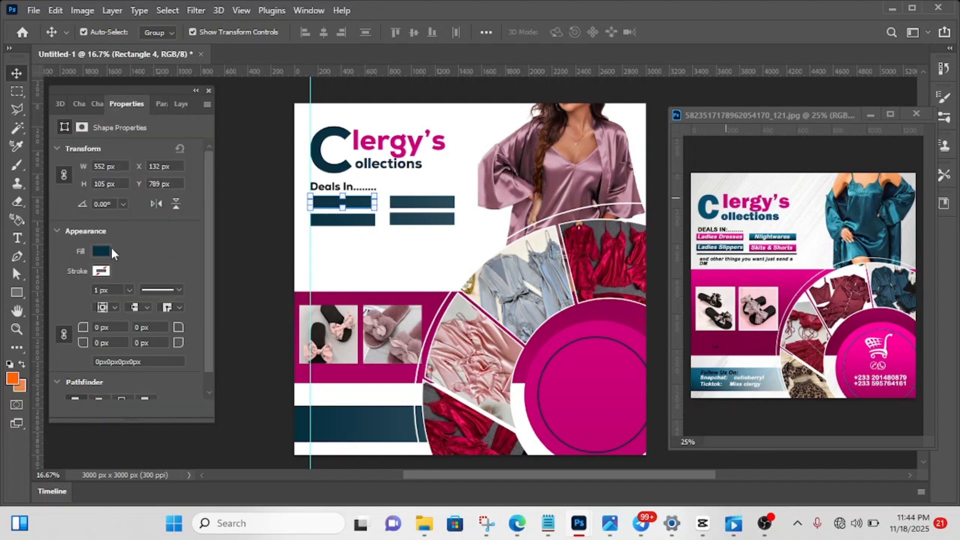
left_click(99, 253)
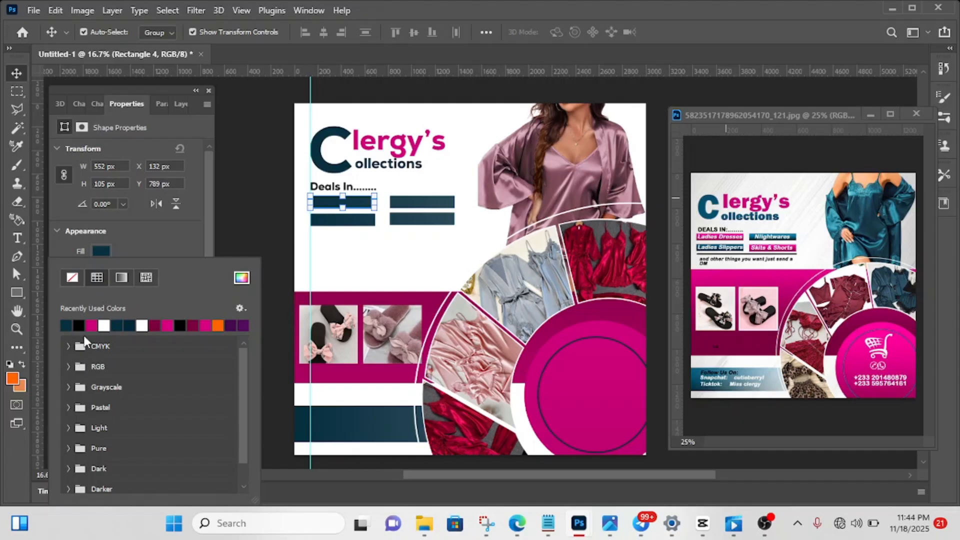
left_click(91, 325)
left_click(162, 240)
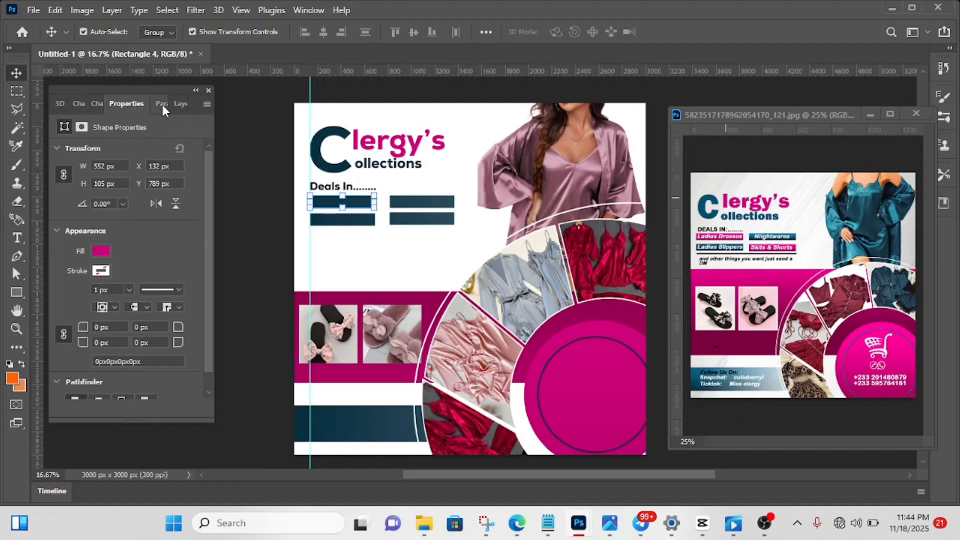
left_click(177, 104)
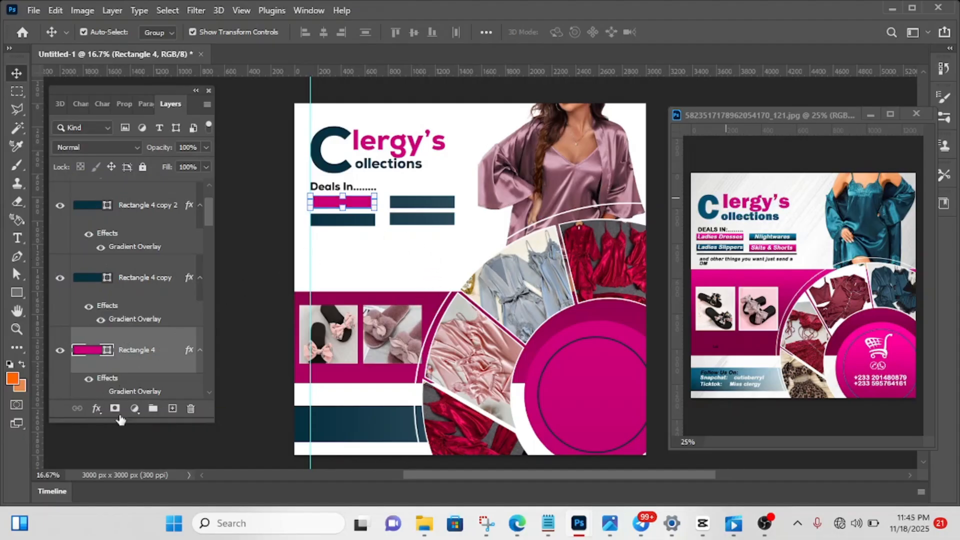
- Hide the lower-right bar's Gradient Overlay and fill the bar with the recently used magenta
left_click(424, 219)
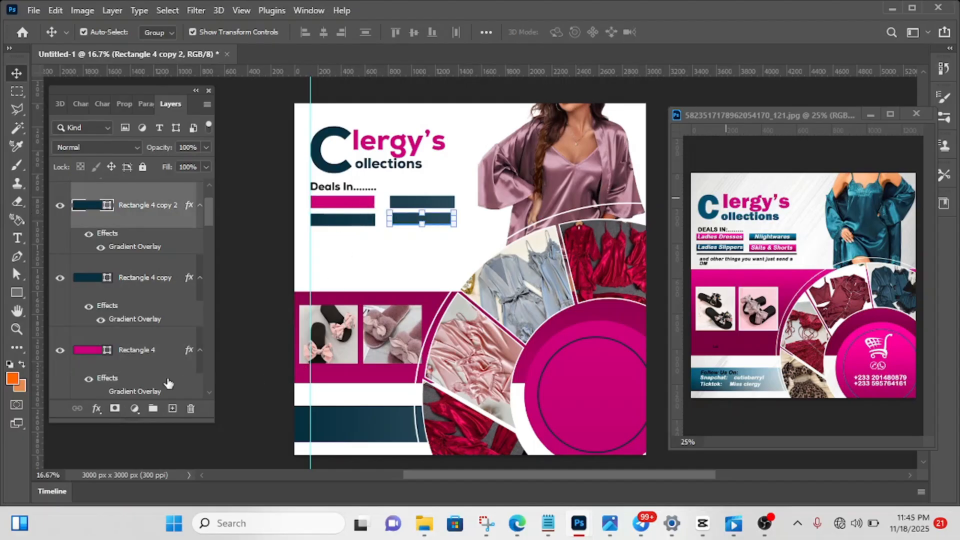
scroll(150, 311, "down", 3)
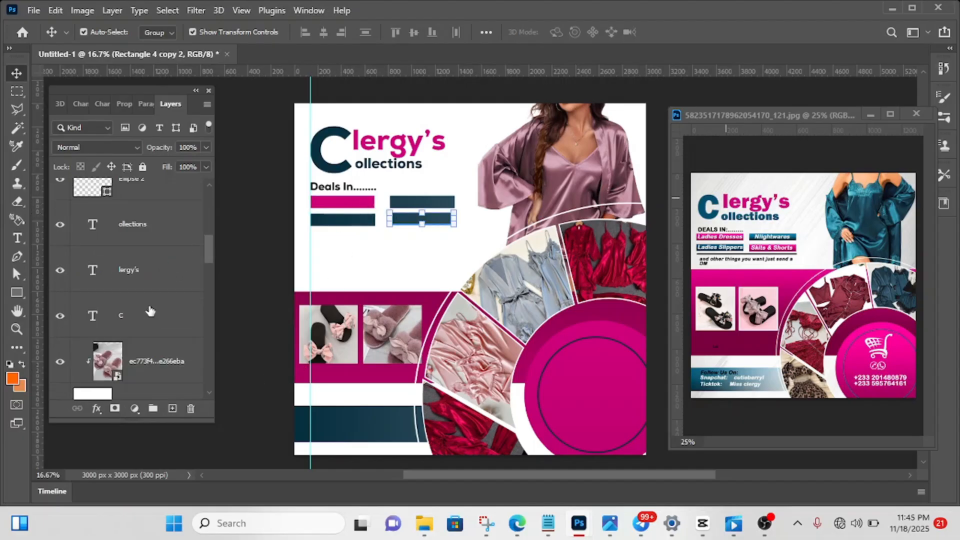
scroll(150, 311, "up", 4)
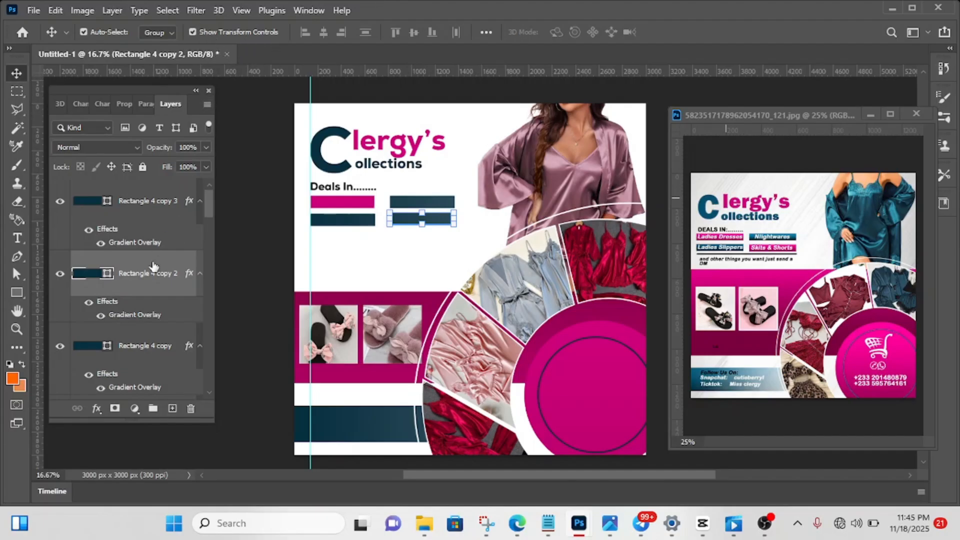
left_click(100, 316)
left_click(101, 316)
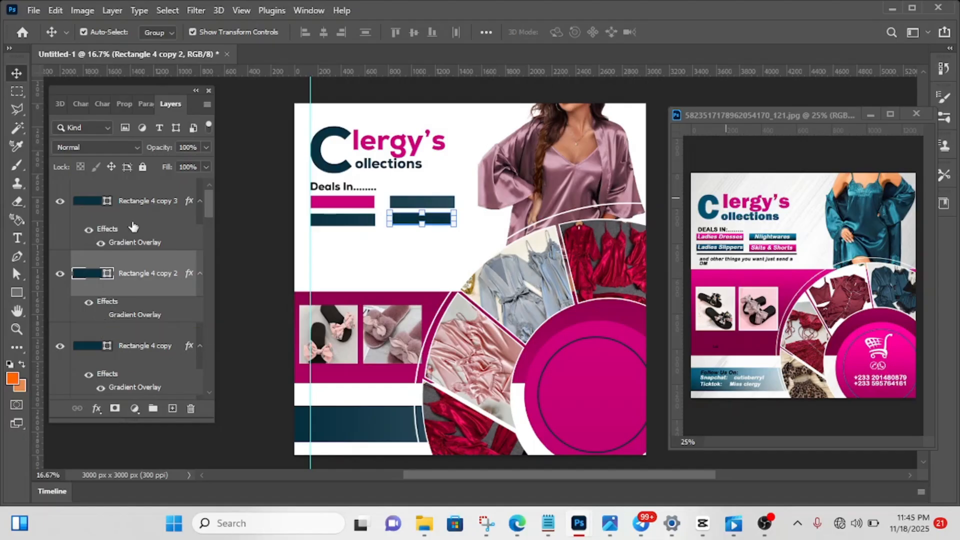
left_click(125, 104)
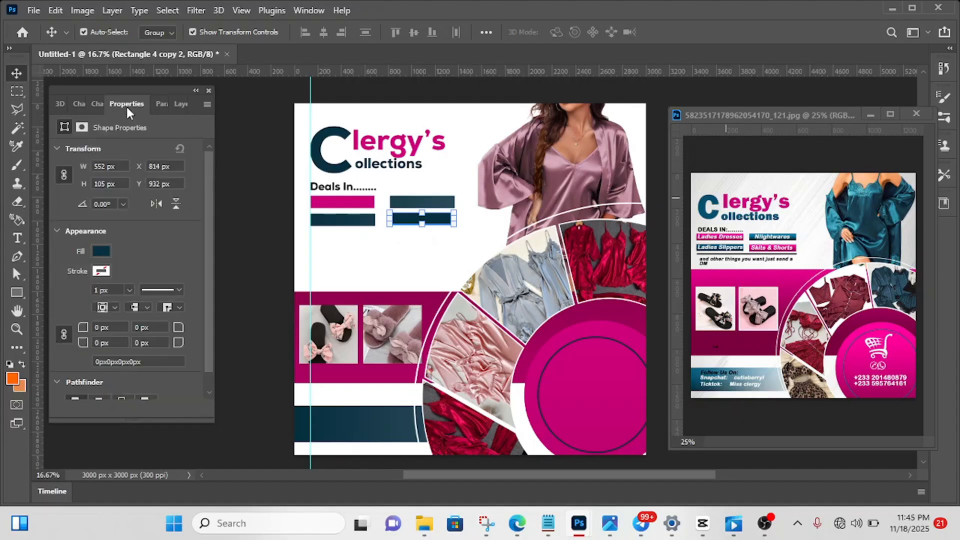
left_click(101, 252)
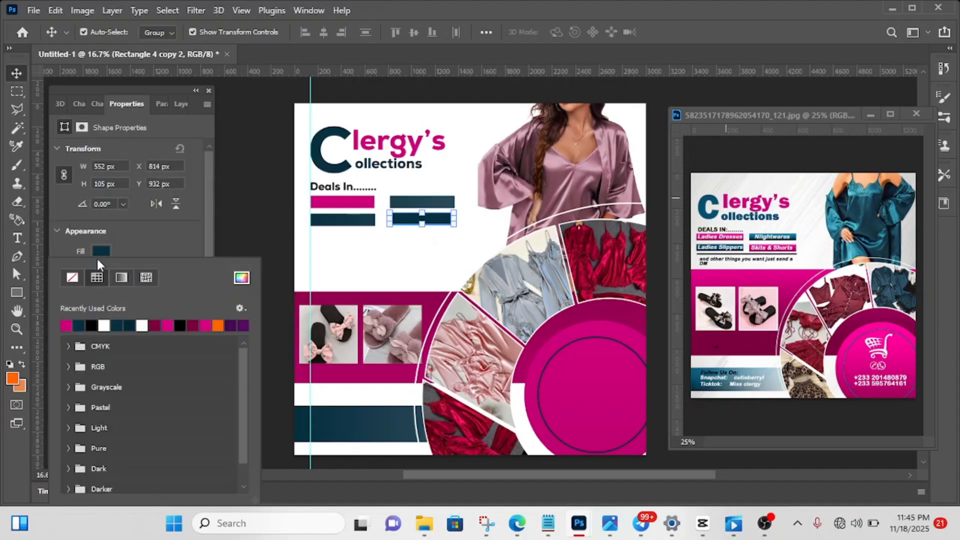
left_click(67, 325)
left_click(242, 232)
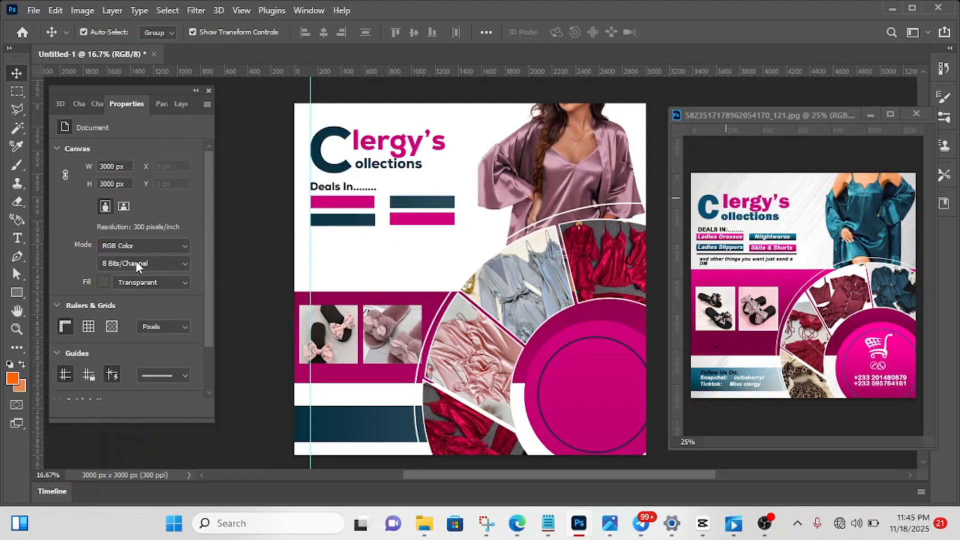
left_click(176, 100)
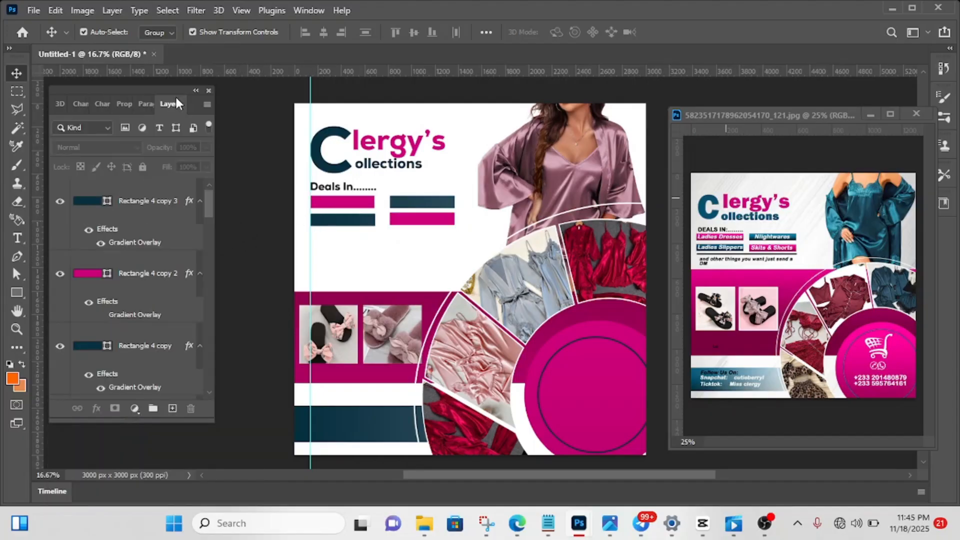
- Add the text "Ladies Dresses" over the upper-left magenta bar
left_click(17, 240)
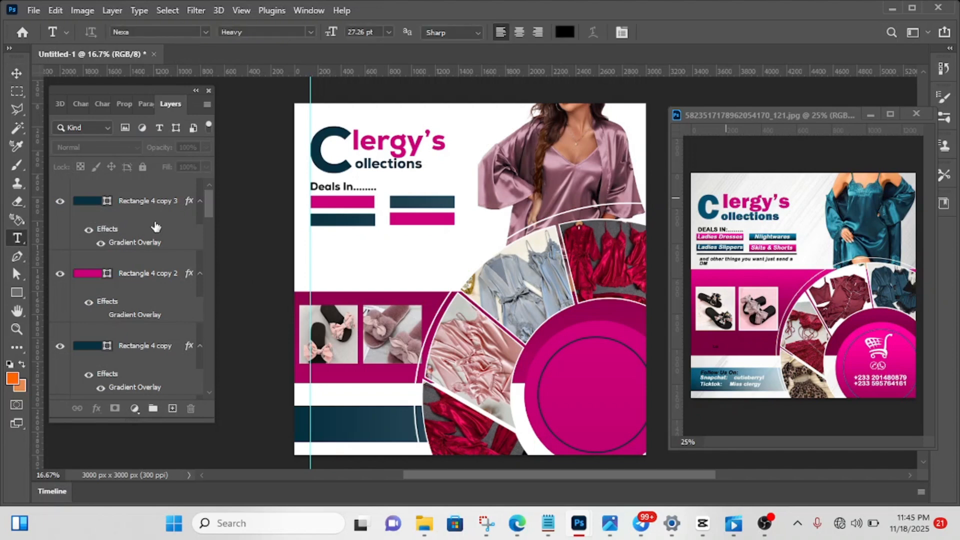
left_click(317, 201)
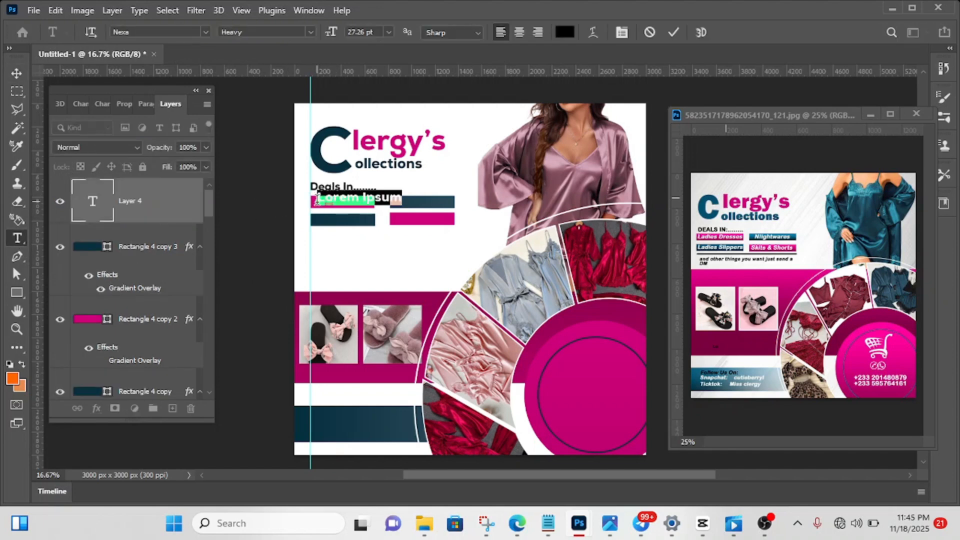
type("Ladies")
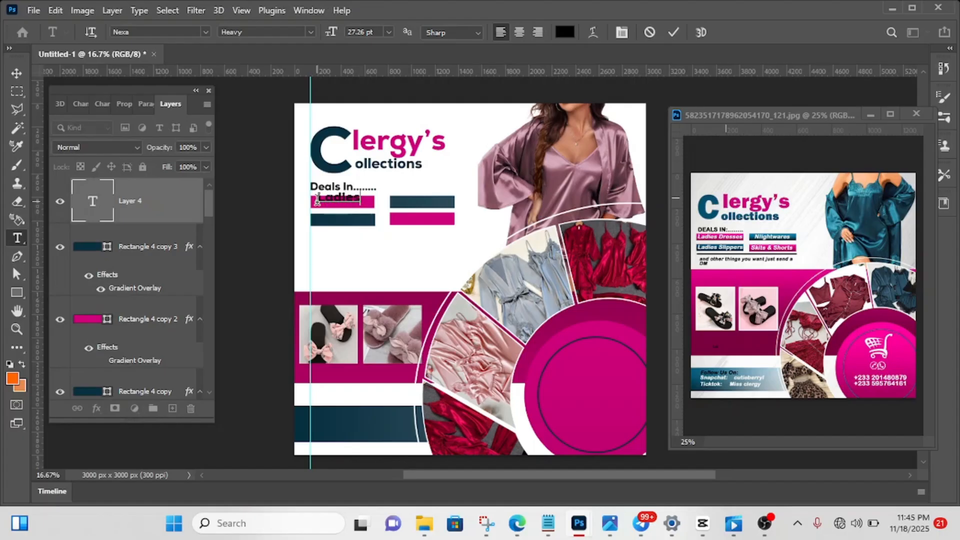
type(" Dresses")
left_click(674, 33)
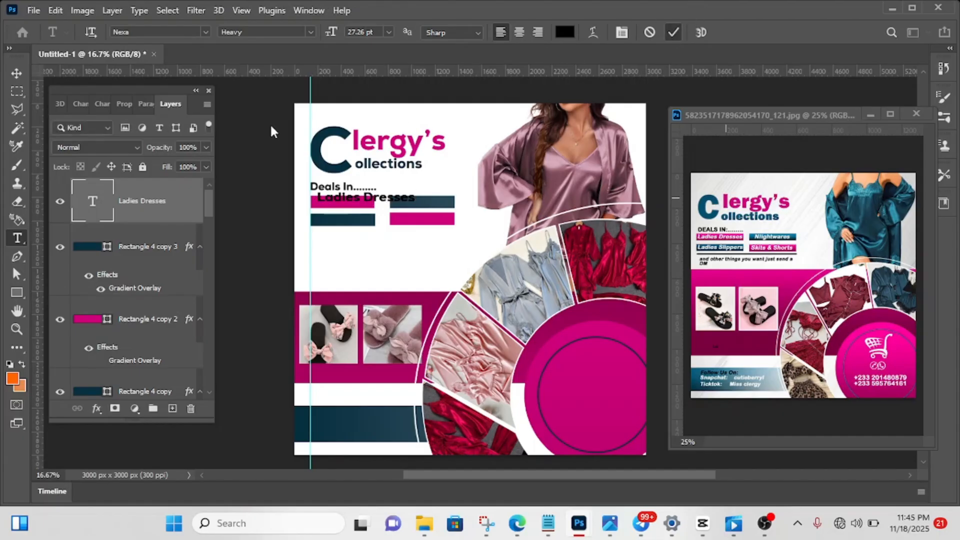
- Colour the "Ladies Dresses" text white (ffffff) and scale it to 59.34%, fitting it inside the upper-left magenta bar
left_click(20, 74)
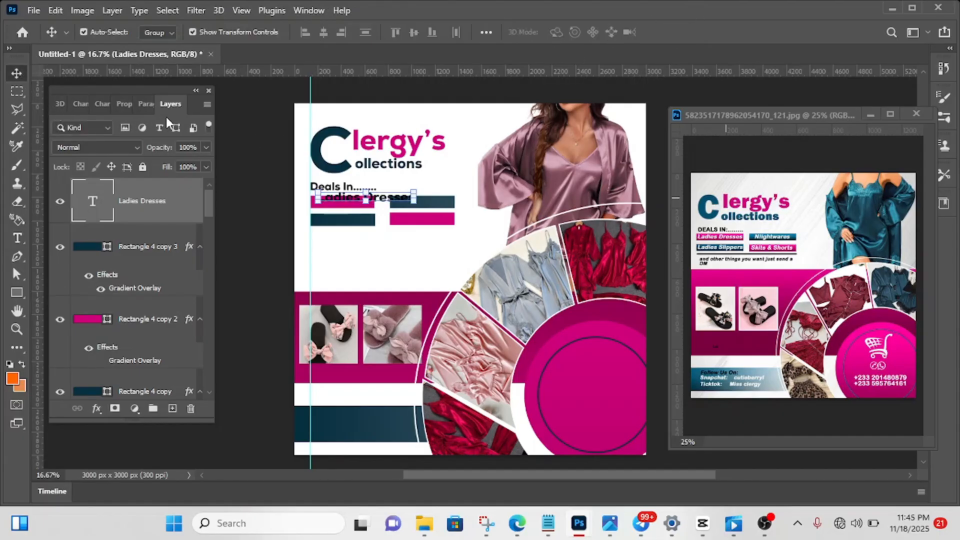
left_click(101, 104)
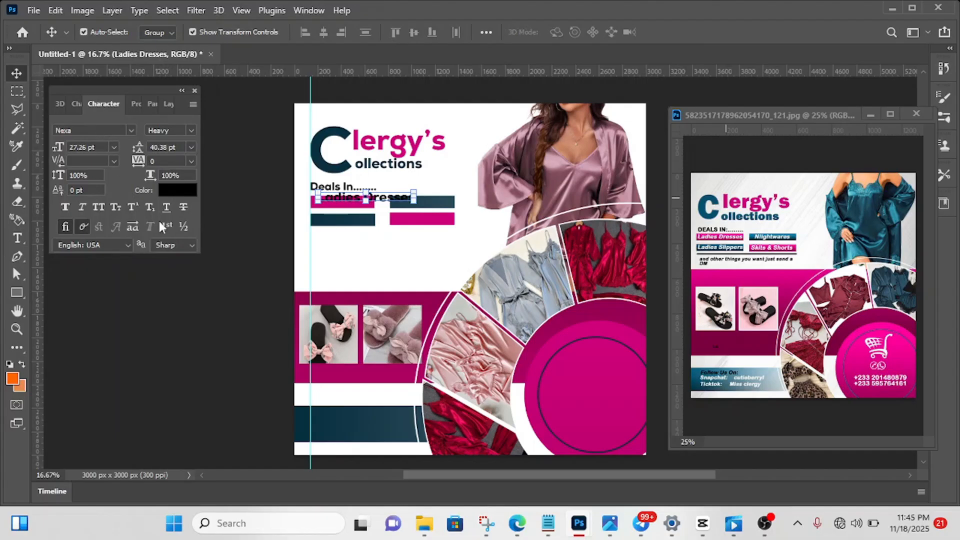
left_click(175, 191)
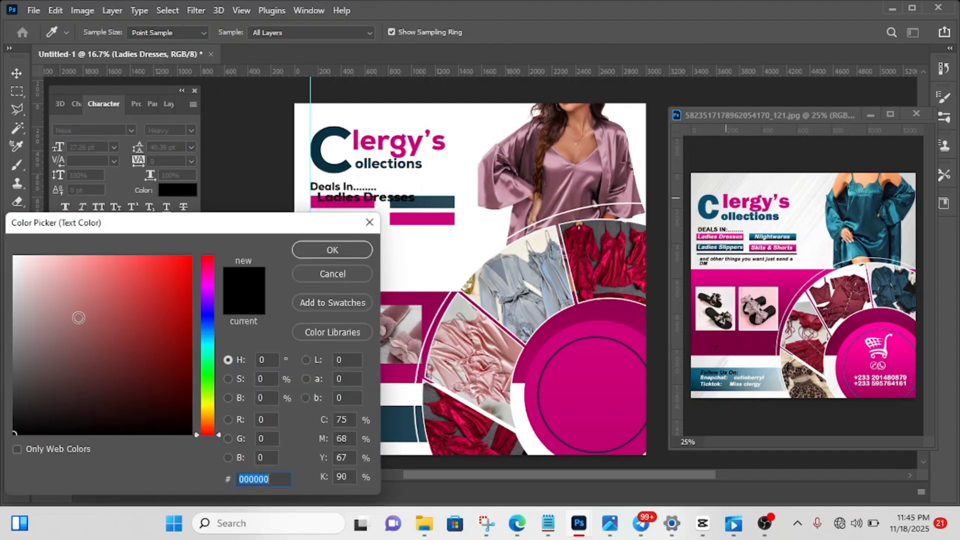
type("ffffff")
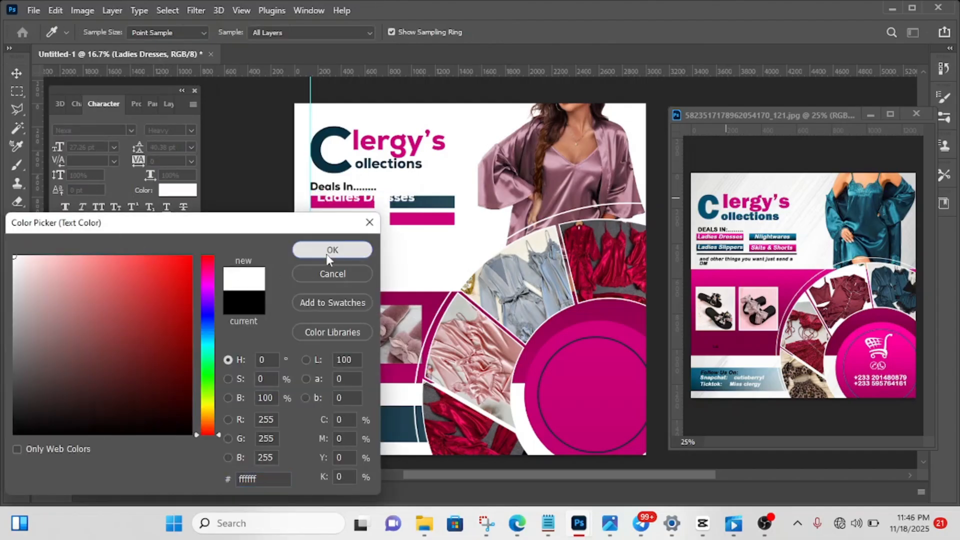
left_click(326, 254)
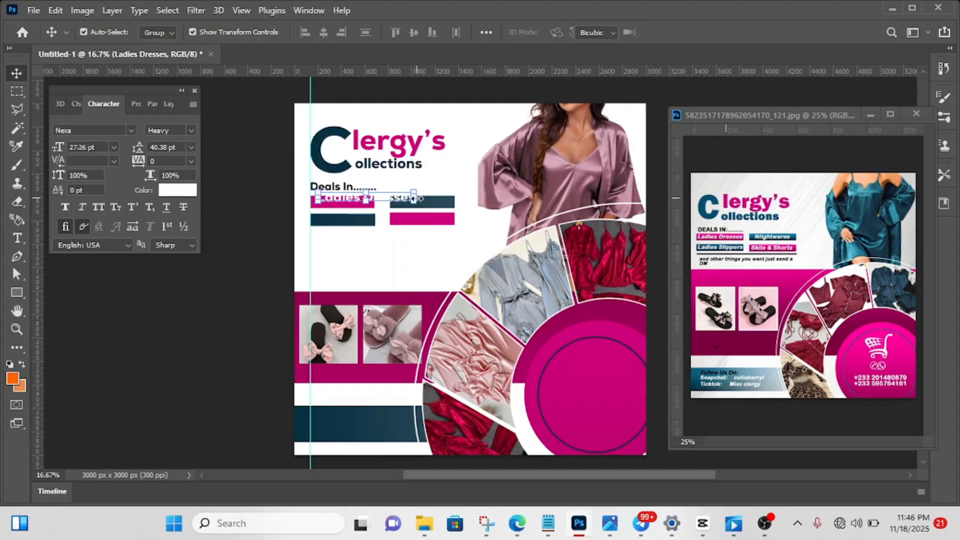
left_click_drag(419, 199, 355, 205)
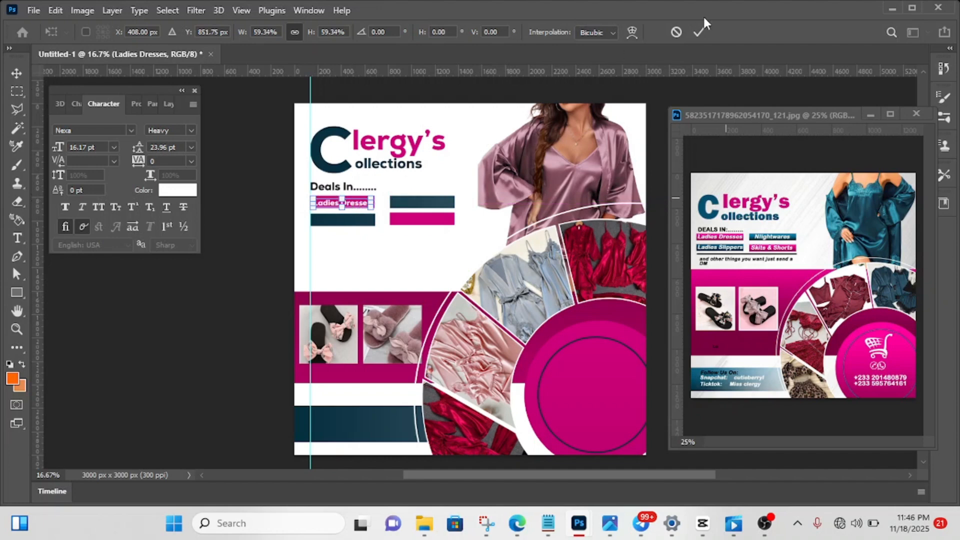
left_click(691, 37)
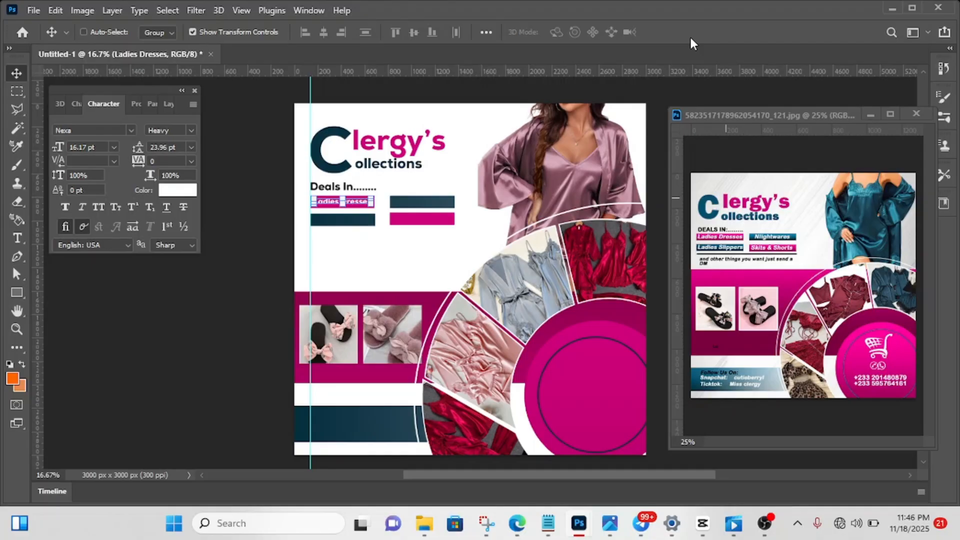
- Duplicate the "Ladies Dresses" text and move the copy straight down onto the lower-left teal bar
key("ctrl+j")
key("shift+Down")
key("shift+Down")
key("shift+Down")
key("shift+Down")
key("shift+Down")
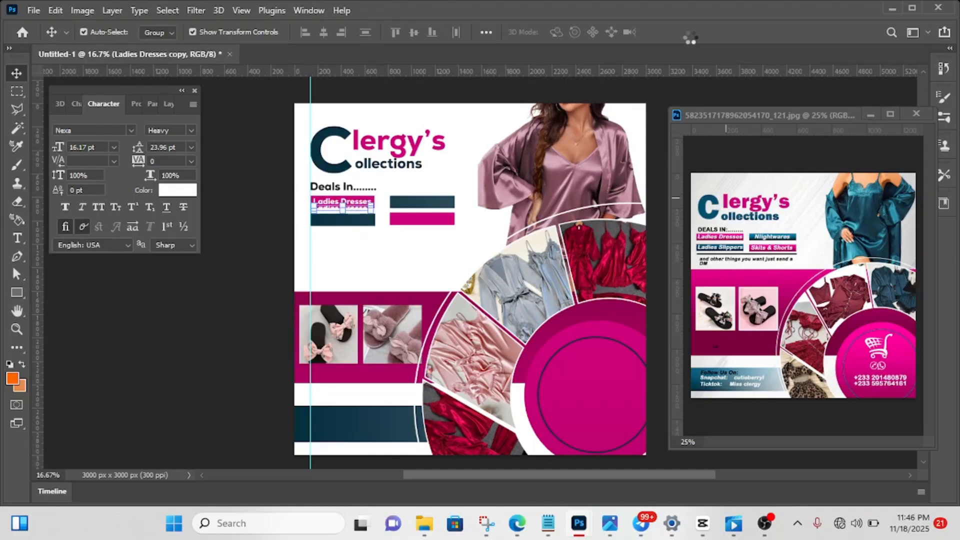
key("shift+Down")
key("shift+Down")
key("shift+Down")
key("shift+Down")
key("shift+Down")
key("shift+Down")
key("shift+Down")
key("shift+Down")
key("shift+Down")
key("shift+Down")
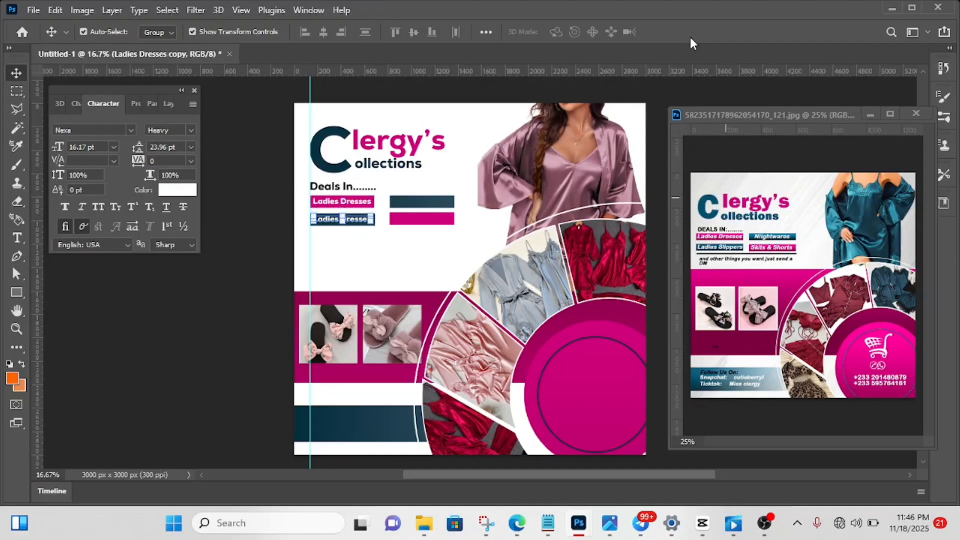
- Duplicate the "Ladies Dresses" text on the lower-left teal bar and move the copy straight across onto the lower-right magenta bar
key("ctrl+j")
key("shift+Right")
key("shift+Right")
key("shift+Right")
key("shift+Right")
key("shift+Right")
key("shift+Right")
key("shift+Right")
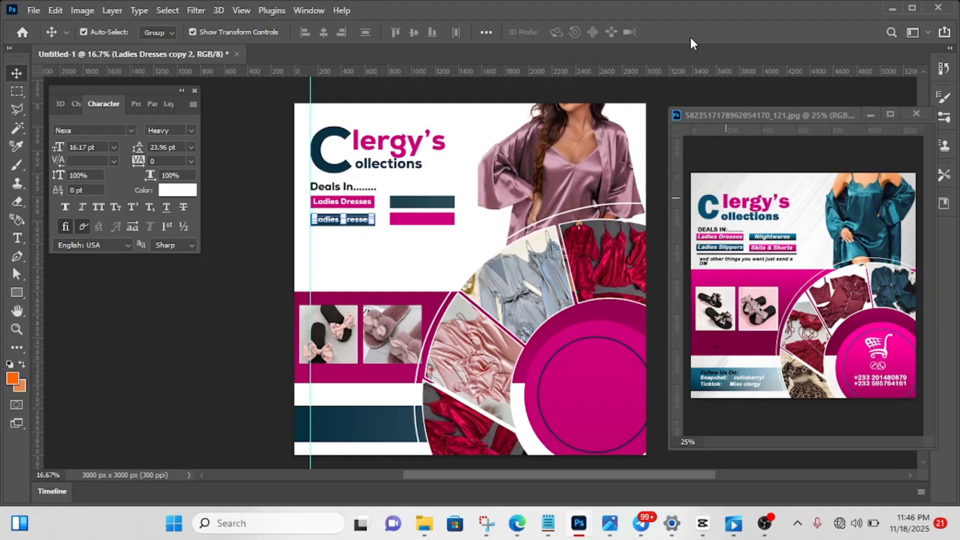
key("shift+Right")
key("shift+Right")
key("shift+Right")
key("shift+Right")
key("shift+Right")
key("shift+Right")
key("shift+Right")
key("shift+Right")
key("shift+Right")
key("shift+Right")
key("shift+Right")
key("shift+Right")
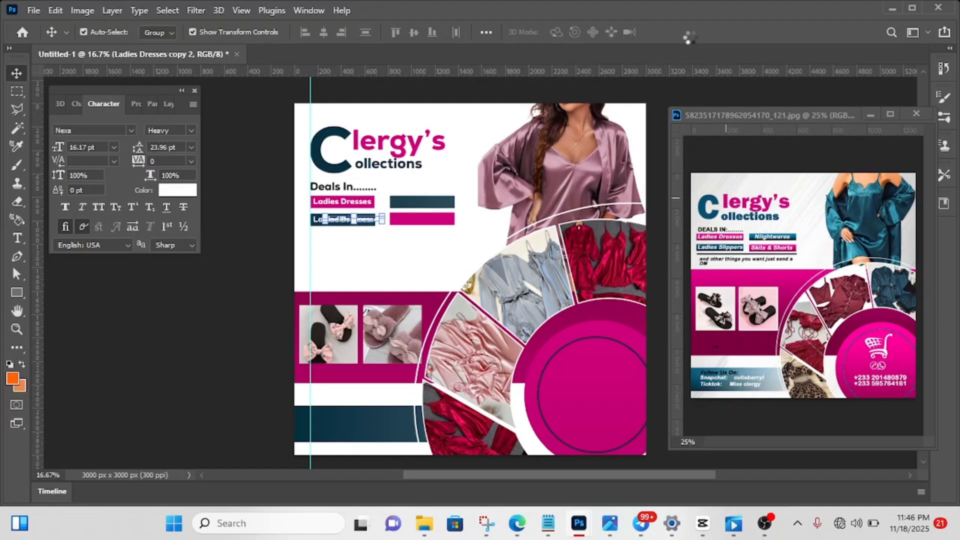
key("shift+Right")
key("shift+Right")
key("shift+Right")
key("shift+Right")
key("shift+Right")
key("shift+Right")
key("shift+Right")
key("shift+Right")
key("shift+Right")
key("shift+Right")
key("shift+Right")
key("shift+Right")
key("shift+Right")
key("shift+Right")
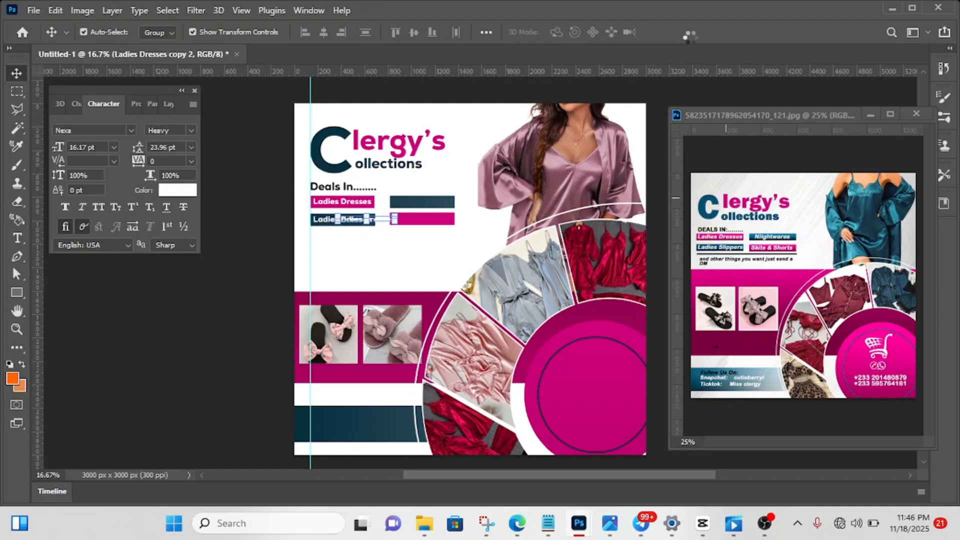
key("shift+Right")
key("shift+Right")
key("shift+Right")
key("shift+Right")
key("shift+Right")
key("shift+Right")
key("shift+Right")
key("shift+Right")
key("shift+Right")
key("shift+Right")
key("shift+Right")
key("shift+Right")
key("shift+Right")
key("shift+Right")
key("shift+Right")
key("shift+Right")
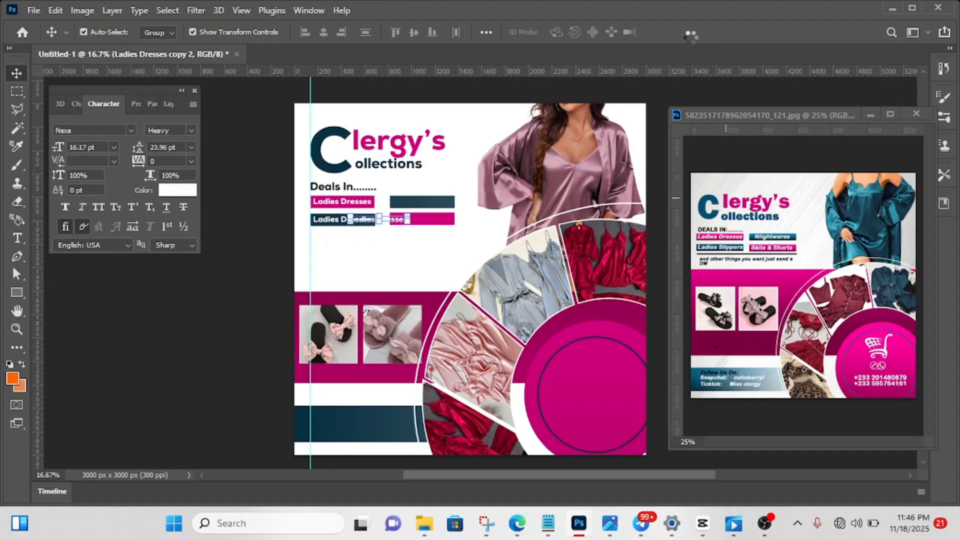
key("shift+Right")
key("shift+Right")
key("shift+Right")
key("shift+Right")
key("shift+Right")
key("shift+Right")
key("shift+Right")
key("shift+Right")
key("shift+Right")
key("shift+Right")
key("shift+Right")
key("shift+Right")
key("shift+Right")
key("shift+Right")
key("shift+Right")
key("shift+Right")
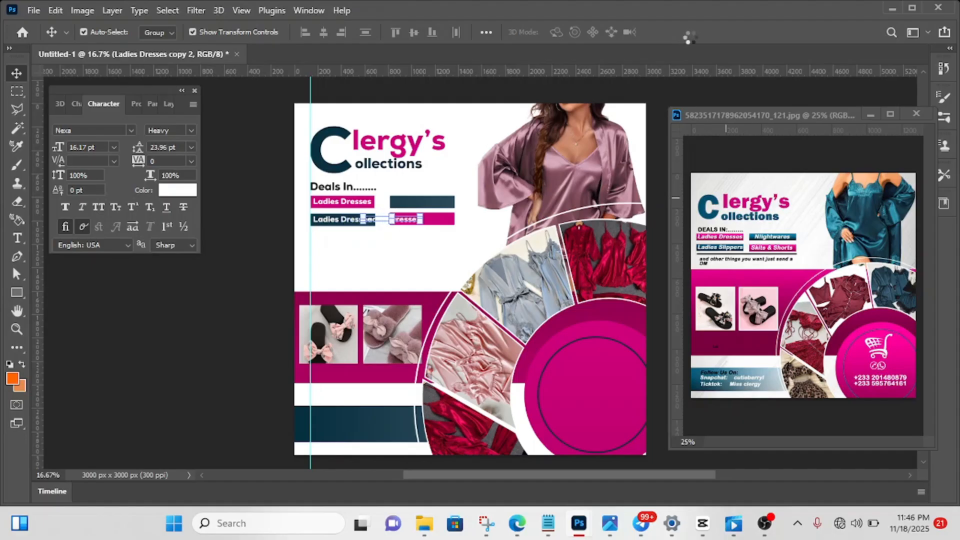
key("shift+Right")
key("shift+Right")
key("shift+Right")
key("shift+Right")
key("shift+Right")
key("shift+Right")
key("shift+Right")
key("shift+Right")
key("shift+Right")
key("shift+Right")
key("shift+Right")
key("shift+Right")
key("shift+Right")
key("shift+Right")
key("shift+Right")
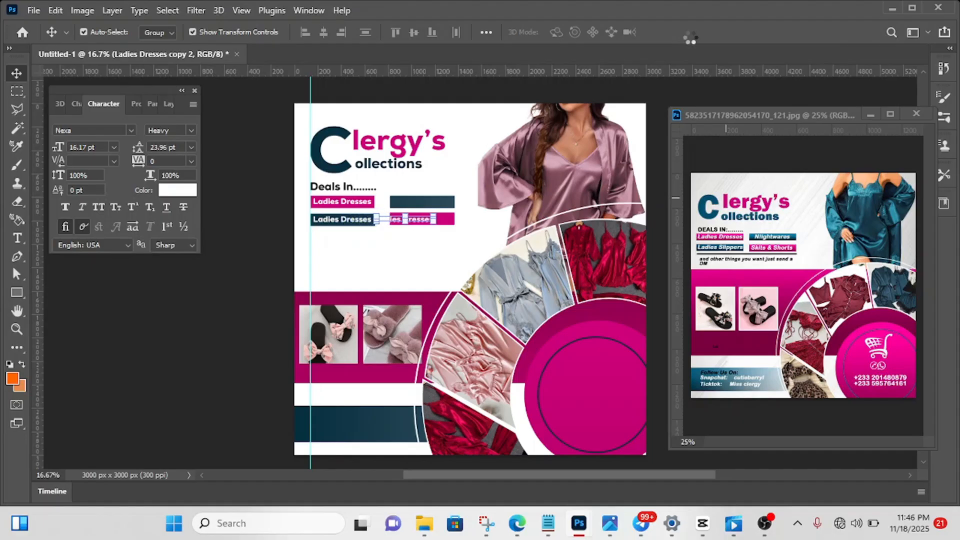
key("shift+Right")
key("shift+Right")
key("shift+Right")
key("shift+Right")
key("shift+Right")
key("shift+Right")
key("shift+Right")
key("shift+Right")
key("shift+Right")
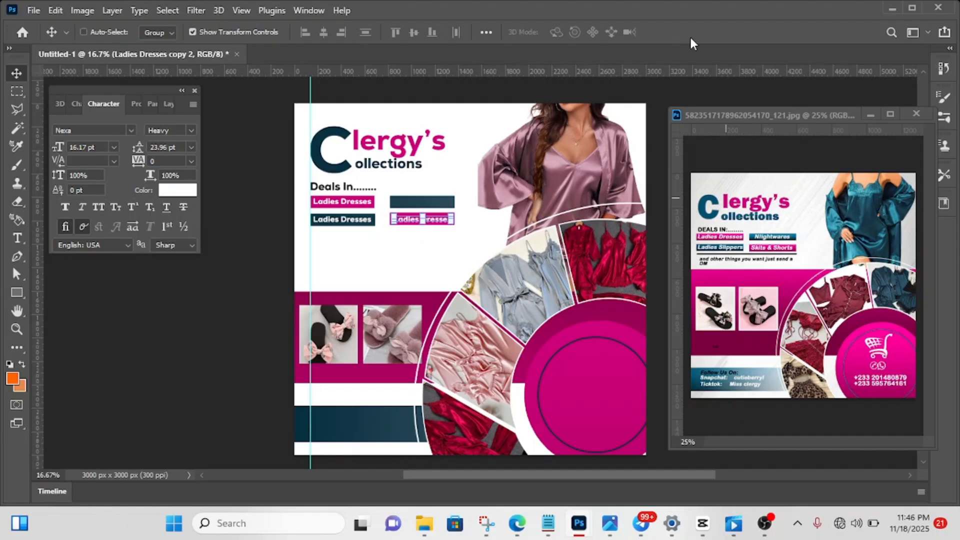
- Duplicate the lower-right "Ladies Dresses" text, move the copy straight up onto the upper-right teal bar, and deselect it
key("shift+Up")
key("shift+Up")
key("shift+Up")
key("shift+Up")
key("shift+Up")
key("shift+Up")
key("shift+Up")
key("shift+Up")
key("shift+Up")
key("shift+Up")
key("shift+Up")
key("shift+Up")
key("shift+Up")
key("shift+Up")
key("shift+Up")
key("shift+Up")
key("shift+Up")
key("shift+Up")
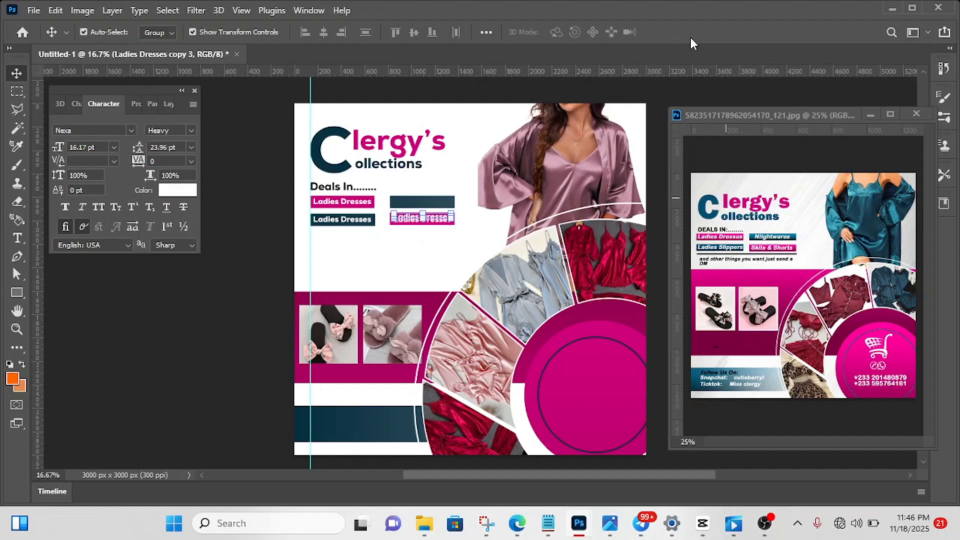
key("shift+Up")
key("shift+Up")
key("shift+Up")
key("shift+Up")
key("shift+Up")
key("shift+Up")
key("shift+Up")
key("shift+Up")
key("shift+Up")
key("shift+Up")
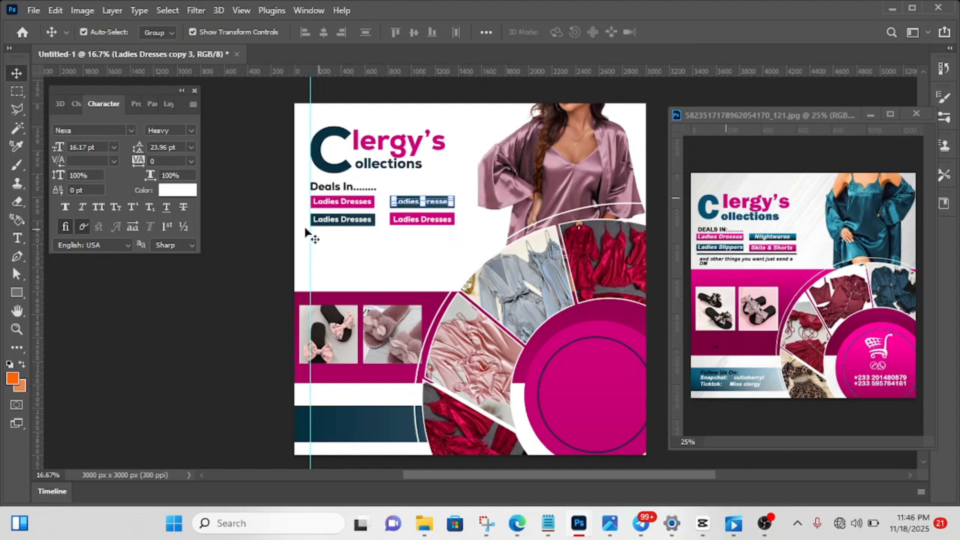
left_click(280, 221)
left_click(280, 221)
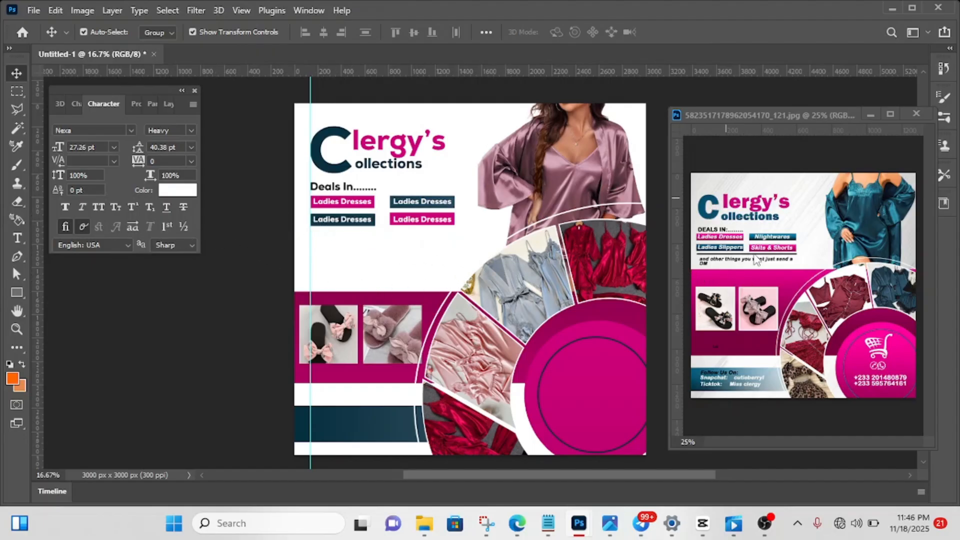
- Draw a horizontal line about 1224 px long with the Line tool beneath the four label bars
right_click(14, 293)
left_click(60, 331)
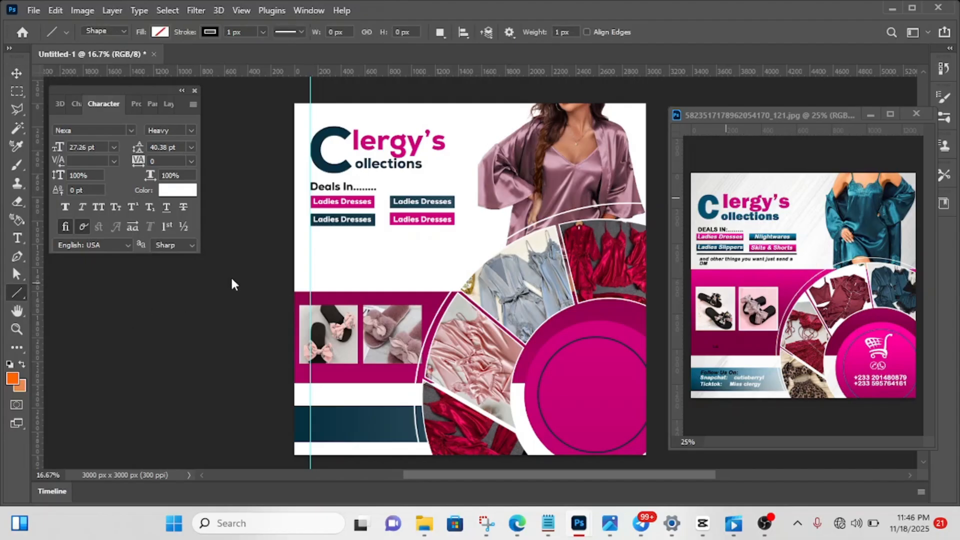
left_click_drag(308, 231, 453, 244)
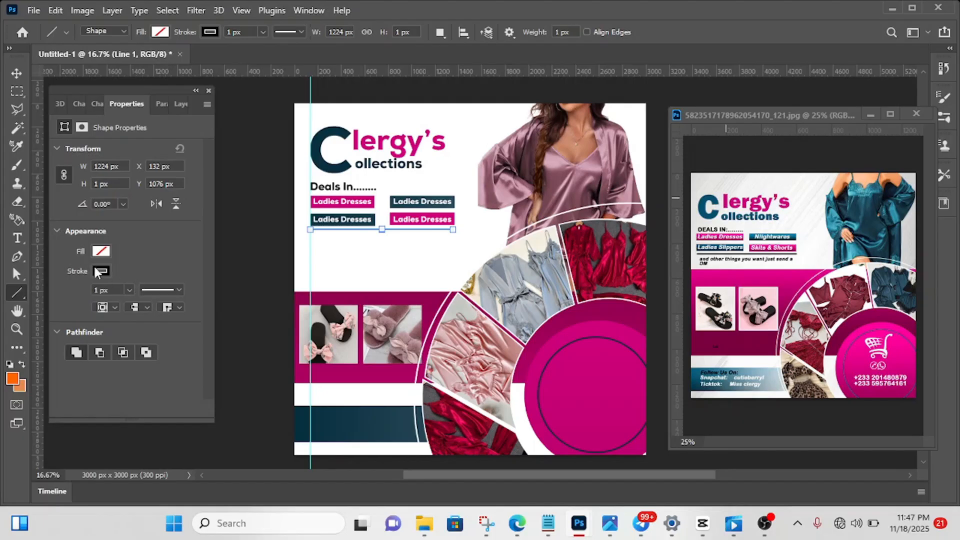
- Apply the recently used black to the line's stroke, thicken the stroke, and deselect the line
left_click(102, 272)
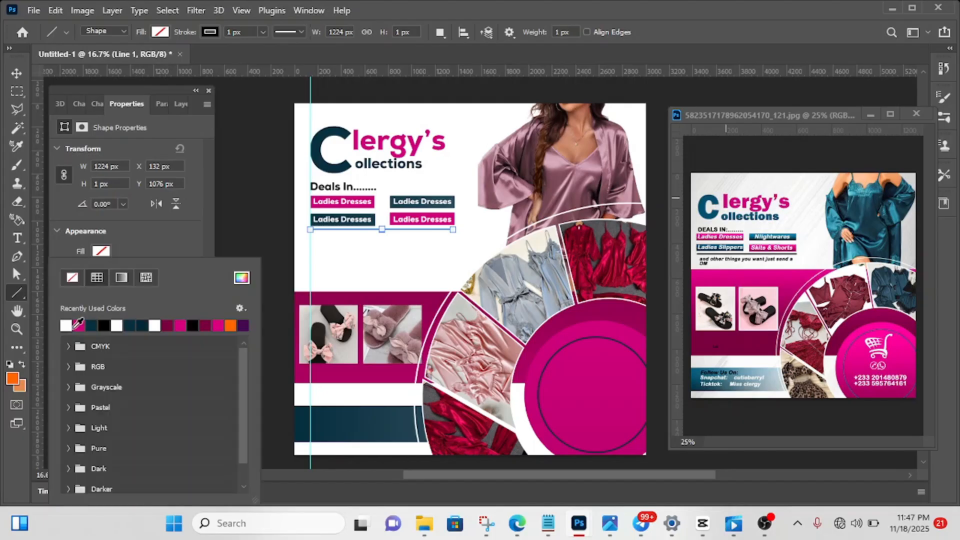
left_click(103, 326)
left_click(142, 239)
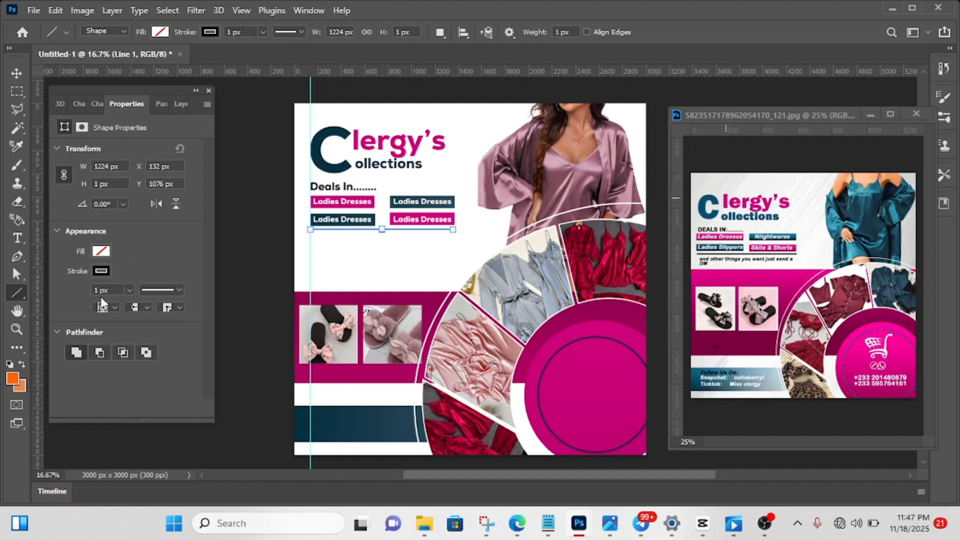
key("Up")
key("Return")
left_click(21, 71)
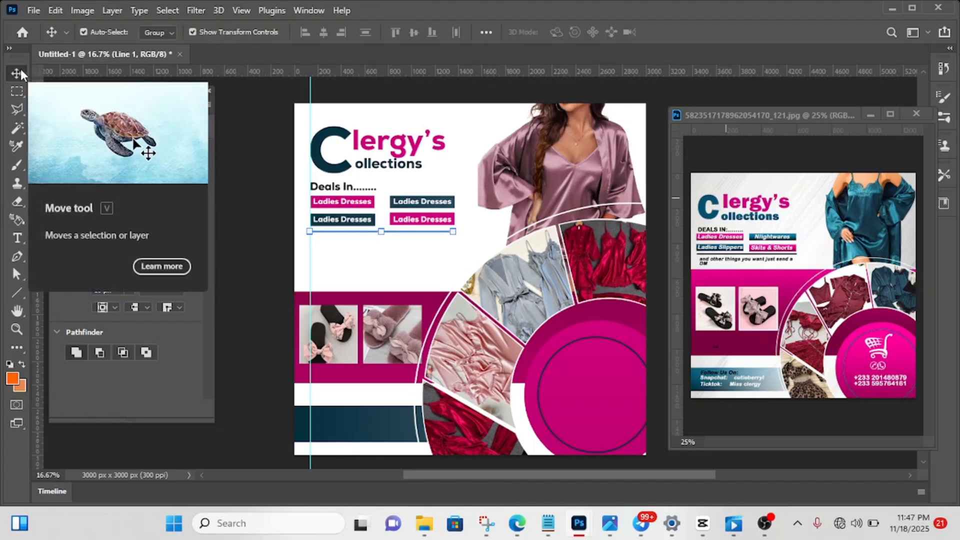
left_click(265, 211)
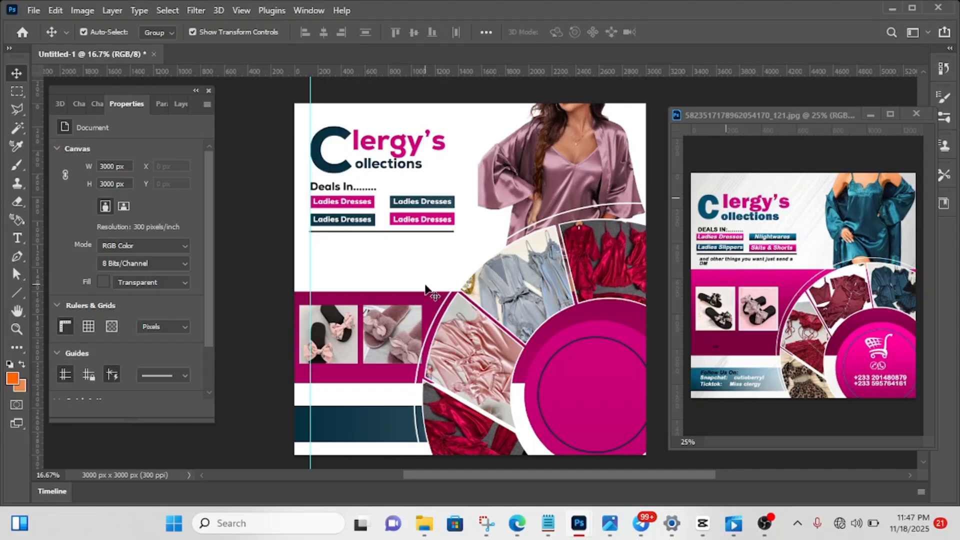
- Add the text "and other things you want just send us a DM" below the line, with "DM" on a second row
key("t")
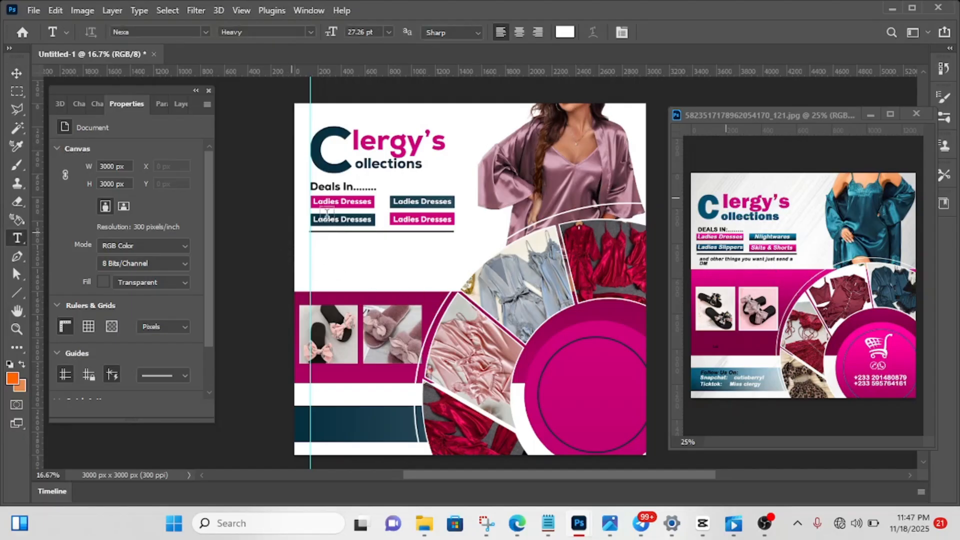
left_click(318, 246)
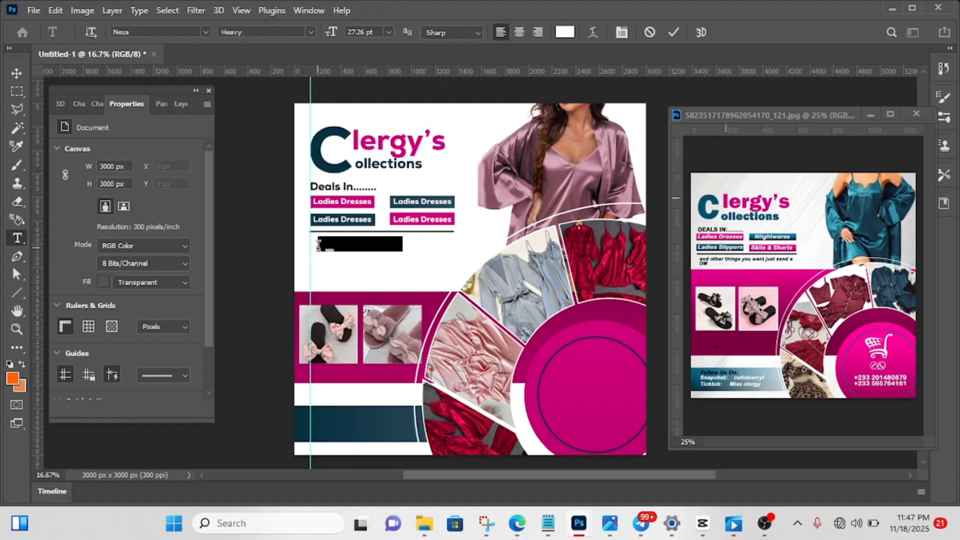
key("BackSpace")
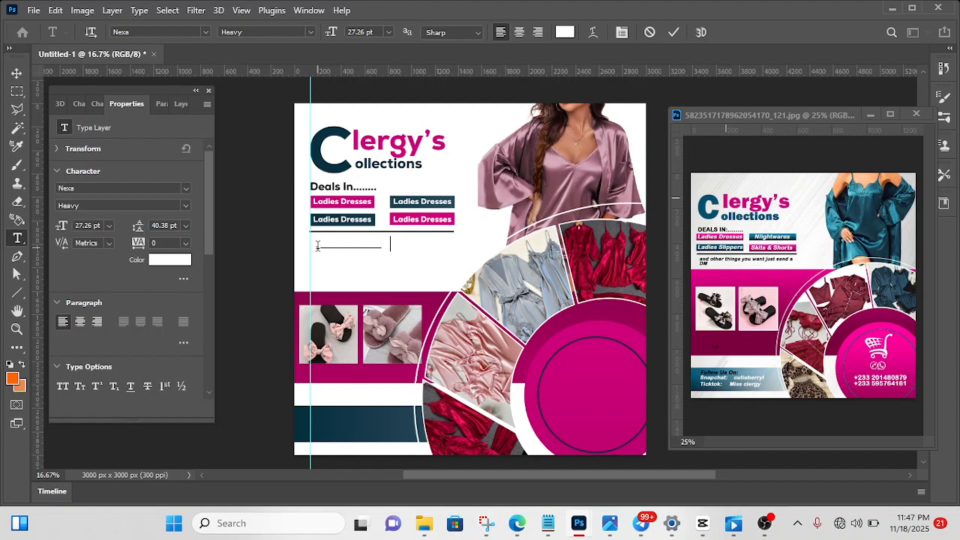
type("u wan seen")
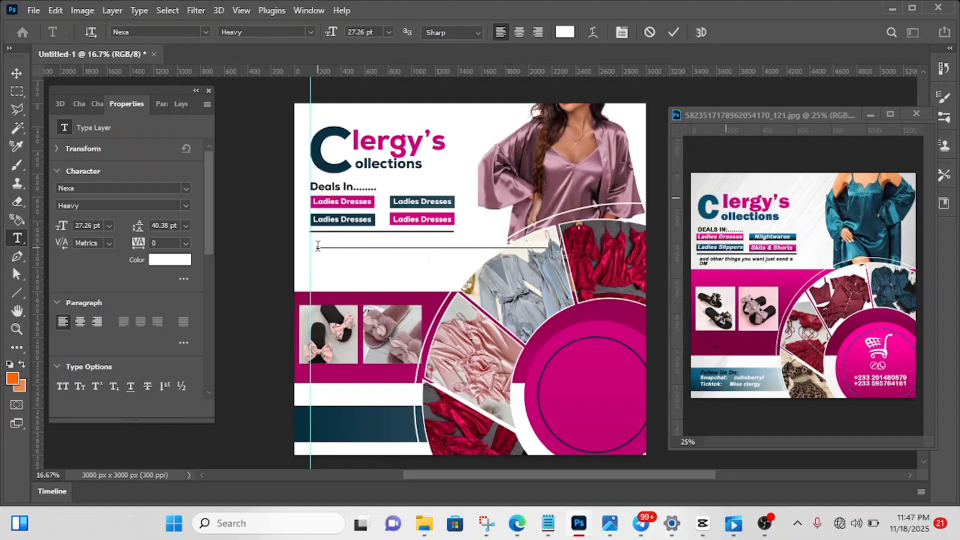
type("us a")
key("Return")
left_click(674, 32)
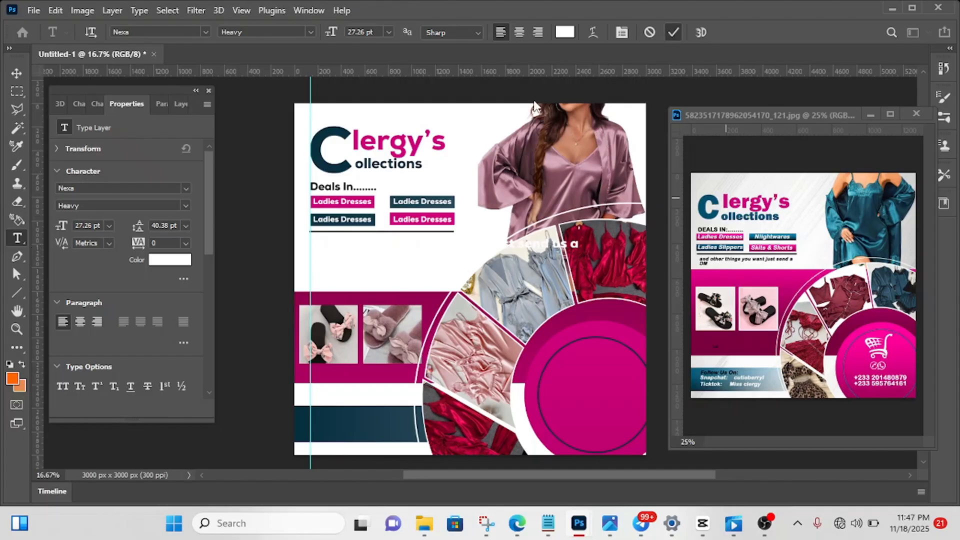
- Colour the "and other things you want" text black (000000)
left_click(175, 262)
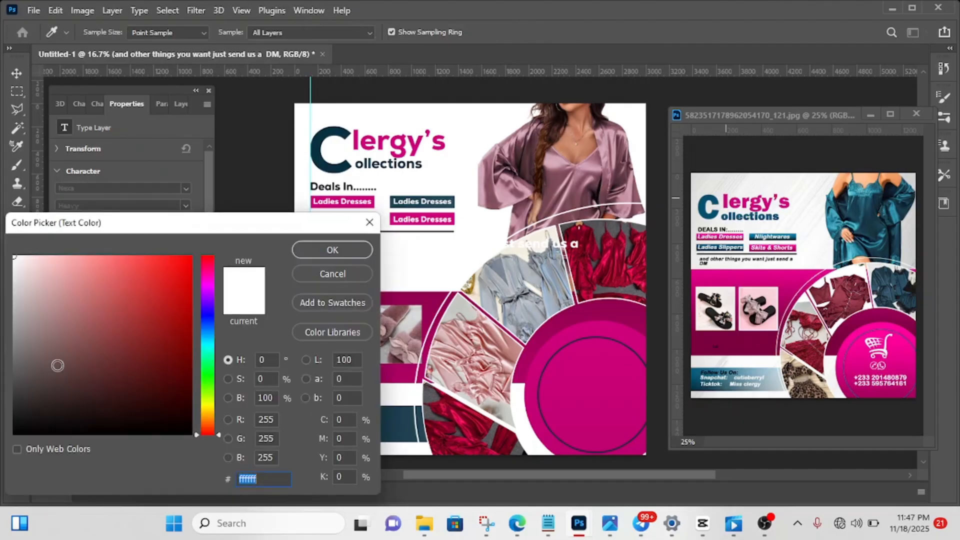
left_click_drag(57, 365, 94, 434)
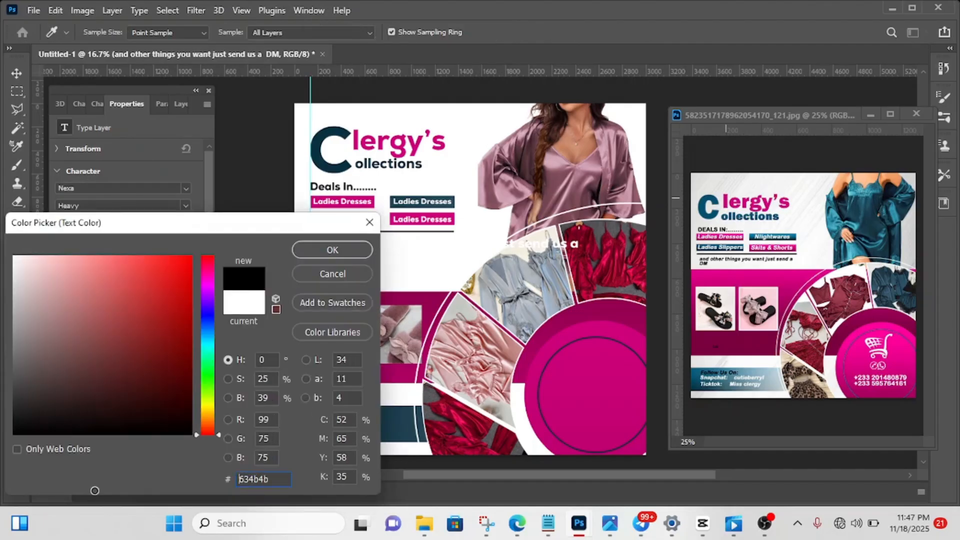
left_click(338, 255)
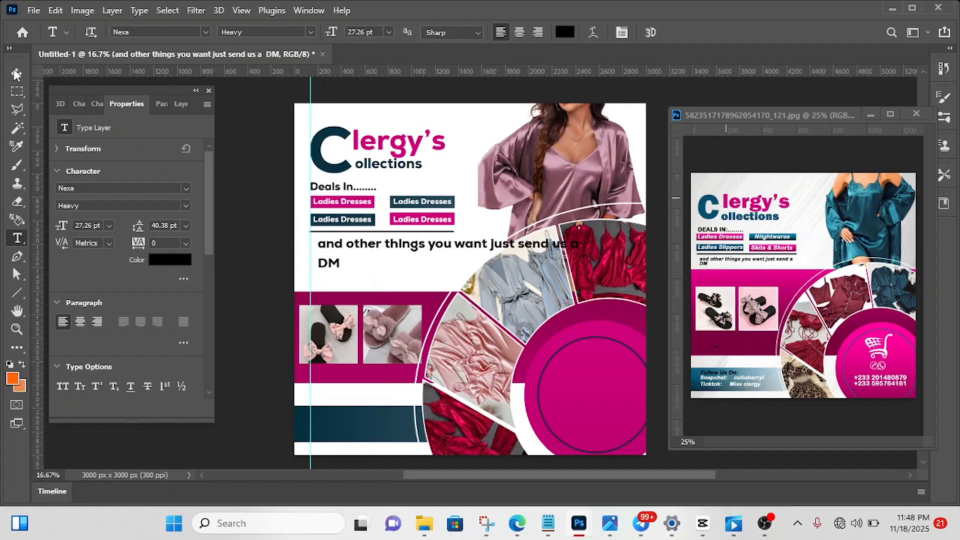
- Scale the "and other things you want" text to 50.59% and align it with the vertical guide just below the line
left_click(15, 74)
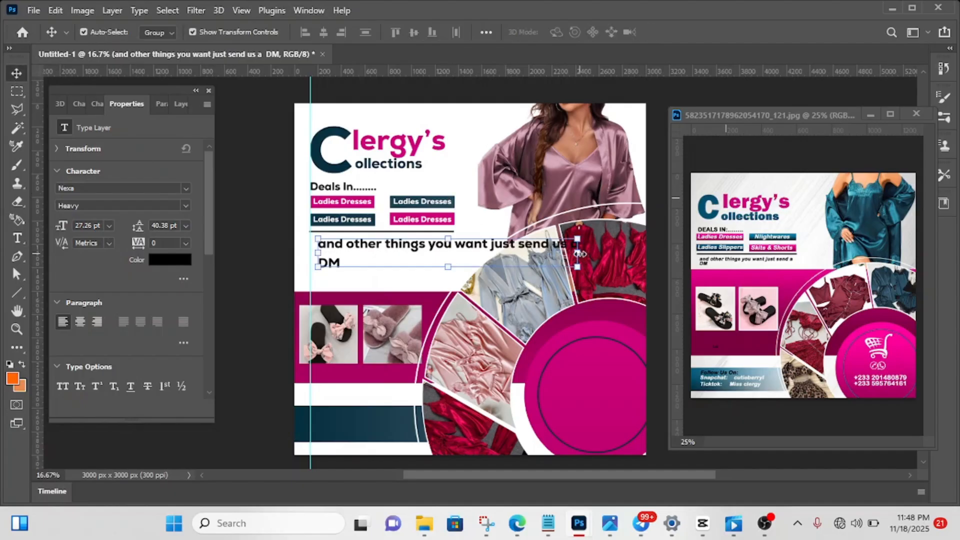
left_click_drag(576, 254, 414, 250)
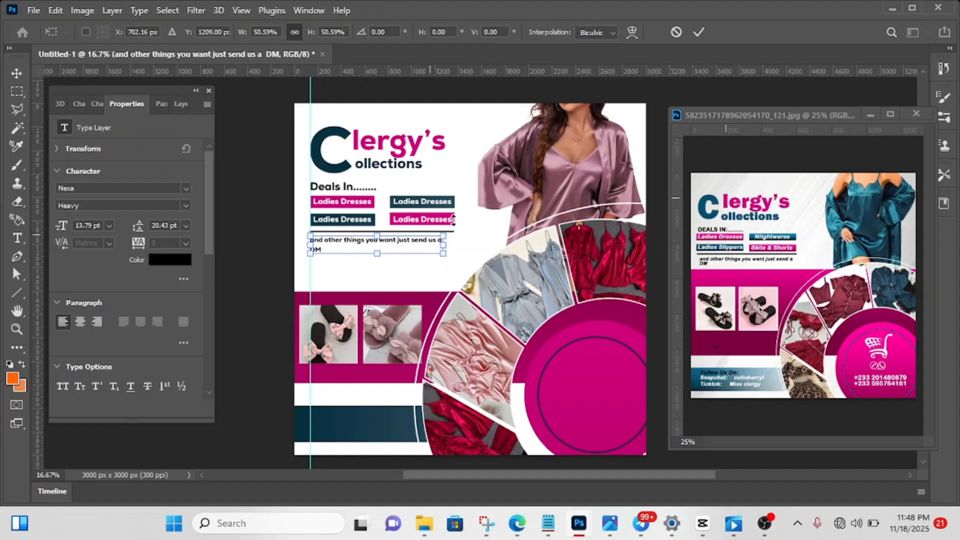
left_click(697, 32)
left_click(675, 100)
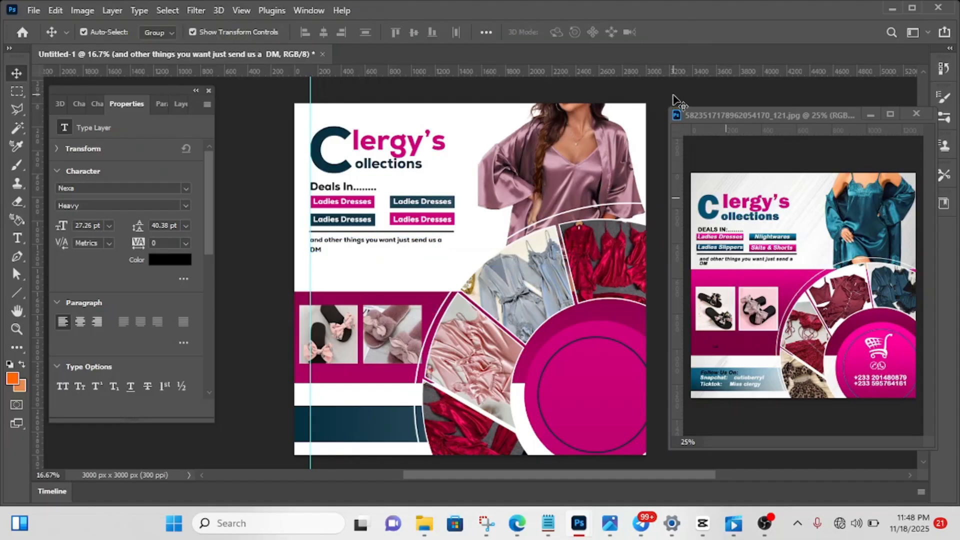
- Select the large magenta circle and place the black shopping cart "removebg-preview" image from the Downloads folder in File Explorer into the flyer
scroll(518, 244, "down", 1)
scroll(518, 244, "down", 1)
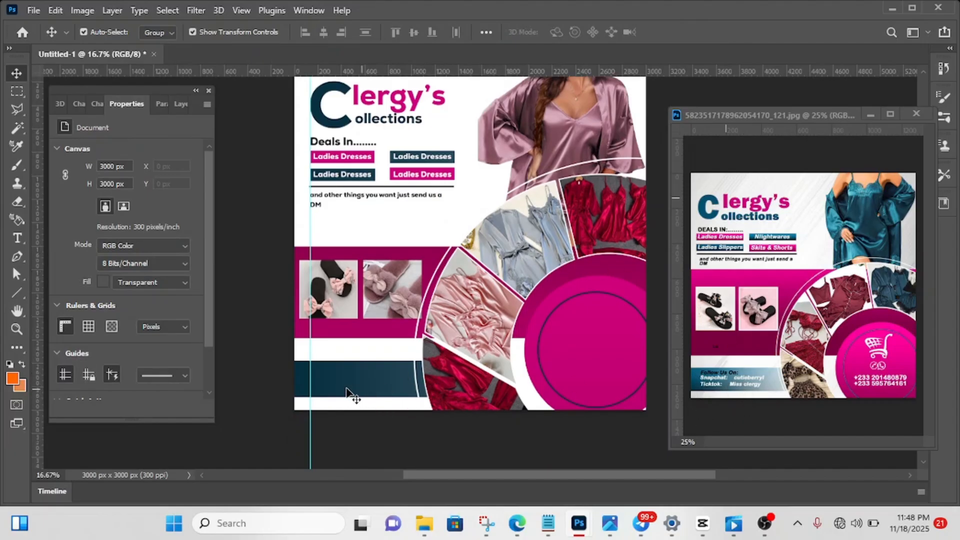
left_click(603, 350)
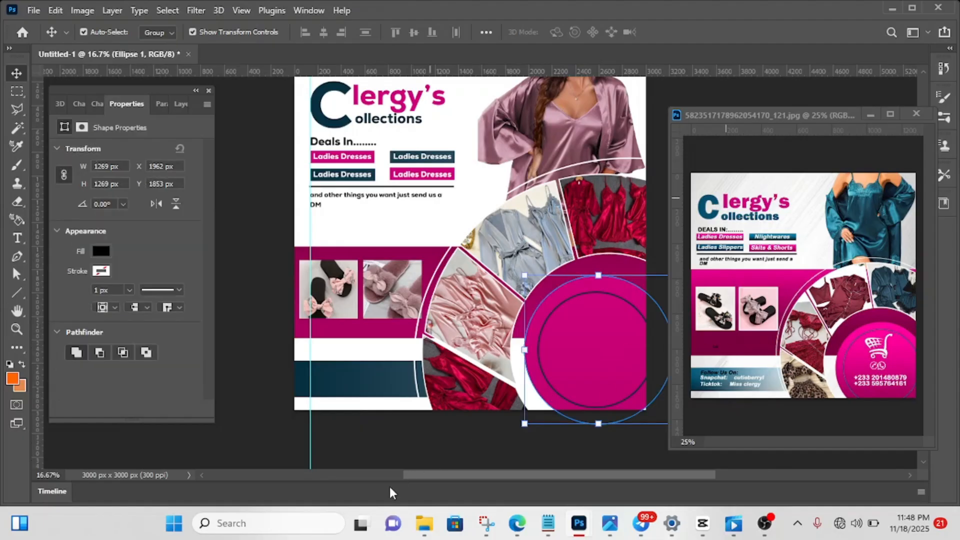
mouse_move(426, 525)
left_click(430, 481)
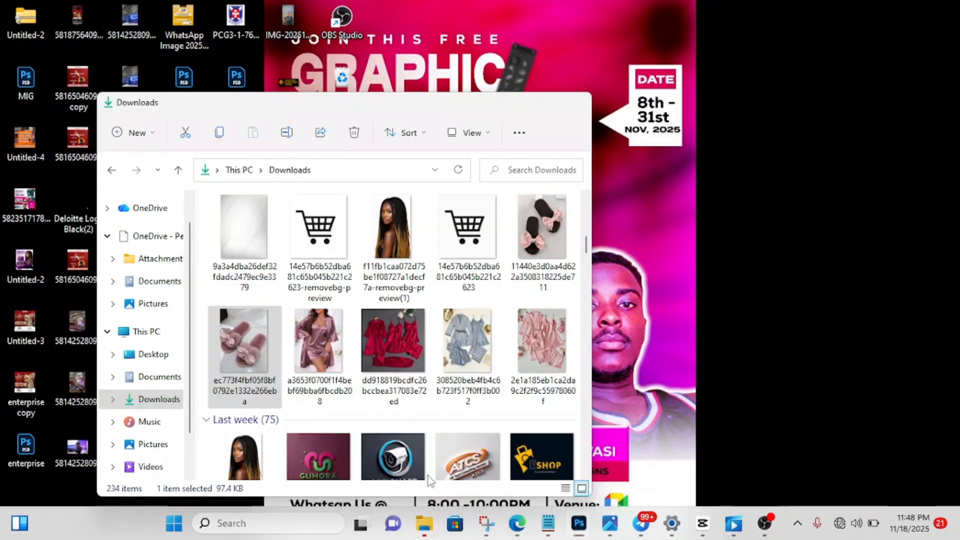
scroll(407, 375, "down", 3)
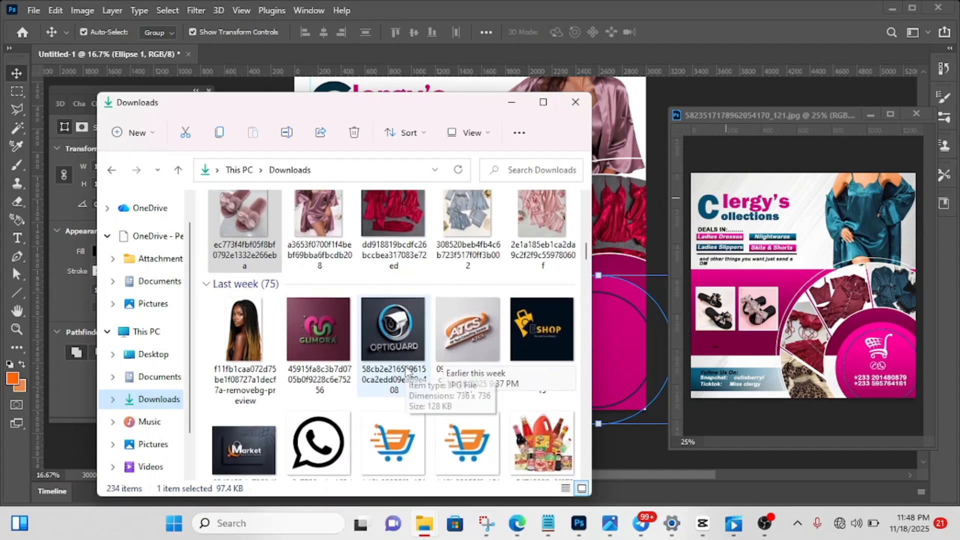
scroll(408, 374, "up", 6)
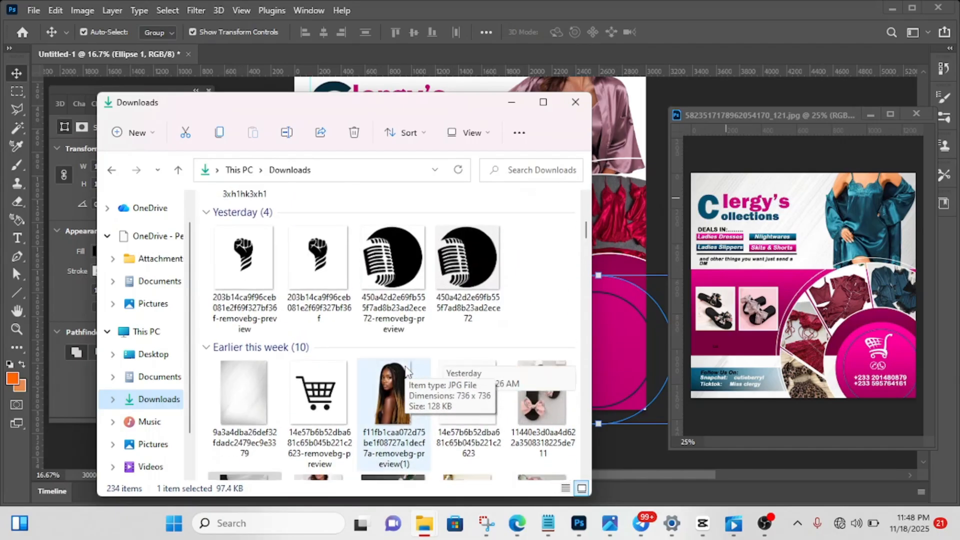
scroll(408, 374, "down", 1)
left_click_drag(314, 392, 626, 214)
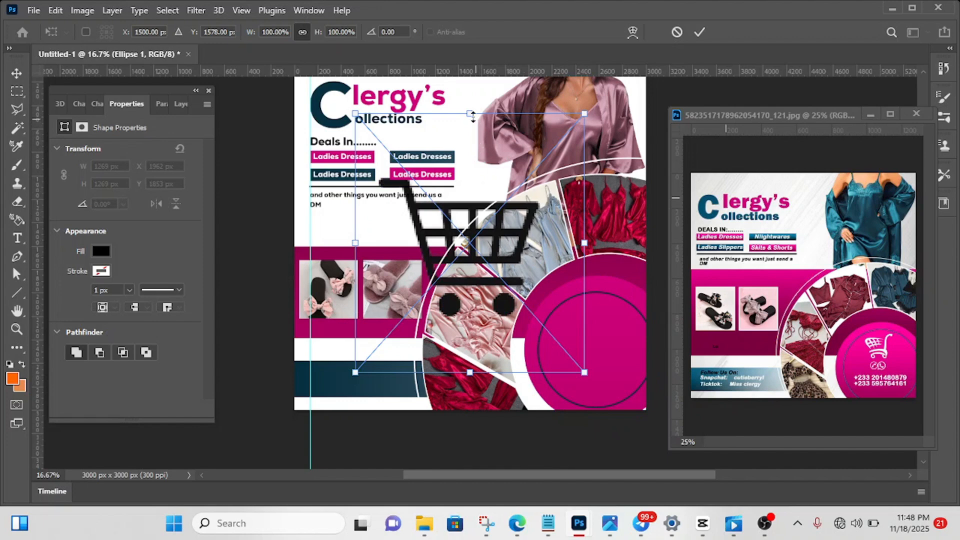
- Scale the placed black shopping cart image down to 20.98%
left_click_drag(473, 117, 470, 152)
left_click_drag(469, 276, 473, 326)
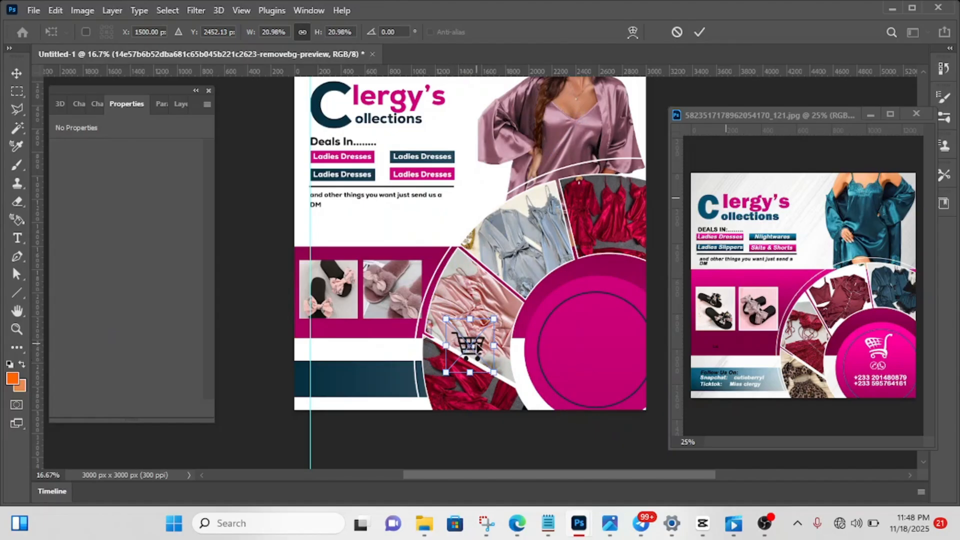
right_click(476, 352)
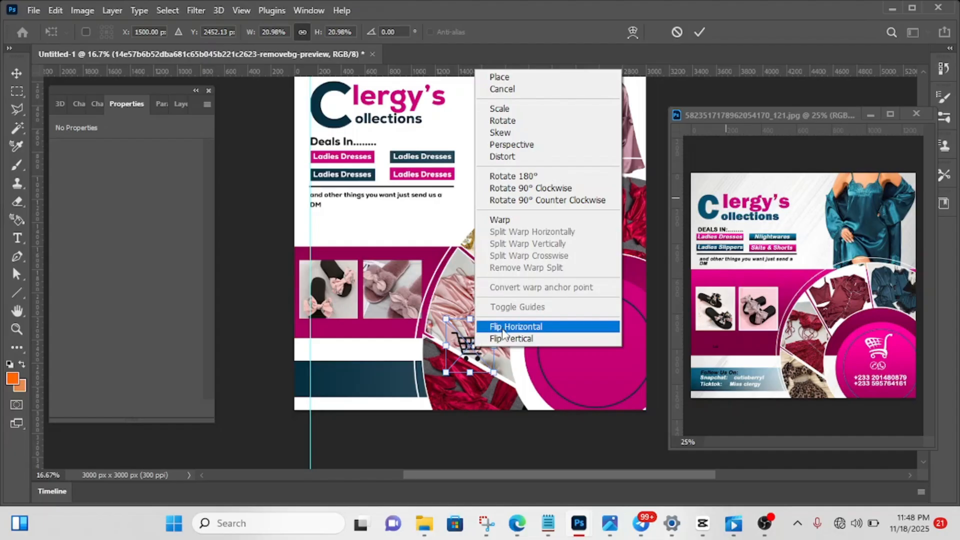
left_click(470, 350)
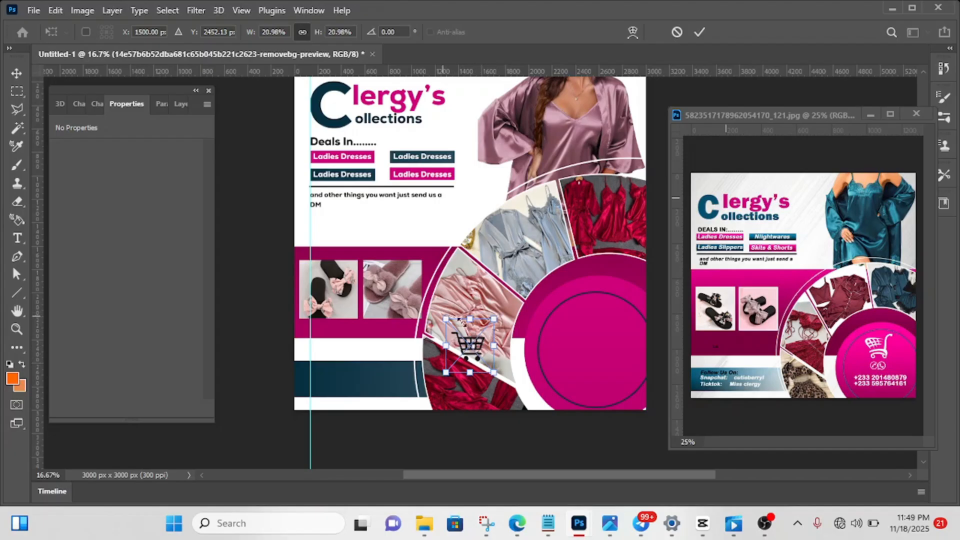
- Flip the shopping cart horizontally and place it in the upper middle of the thin ring inside the magenta circle
right_click(473, 343)
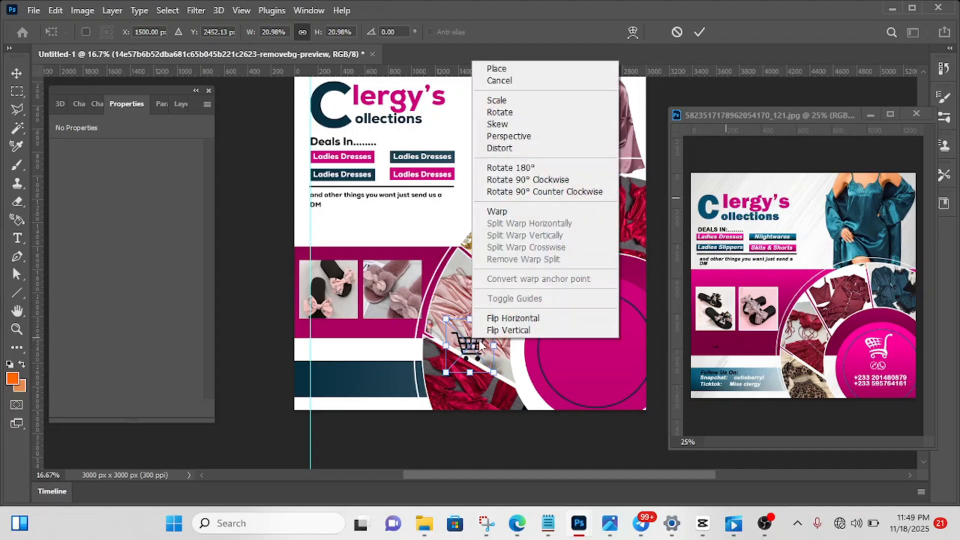
left_click(516, 318)
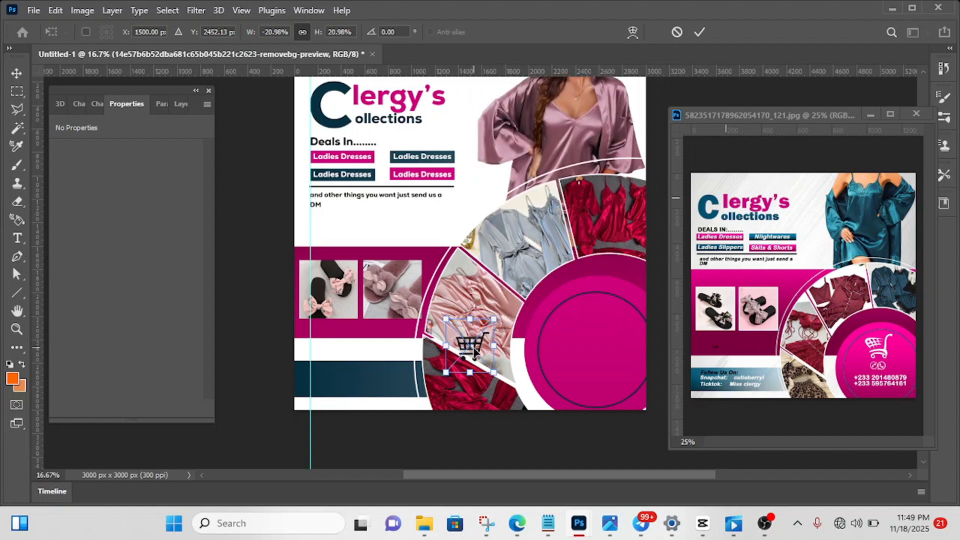
left_click_drag(474, 351, 596, 335)
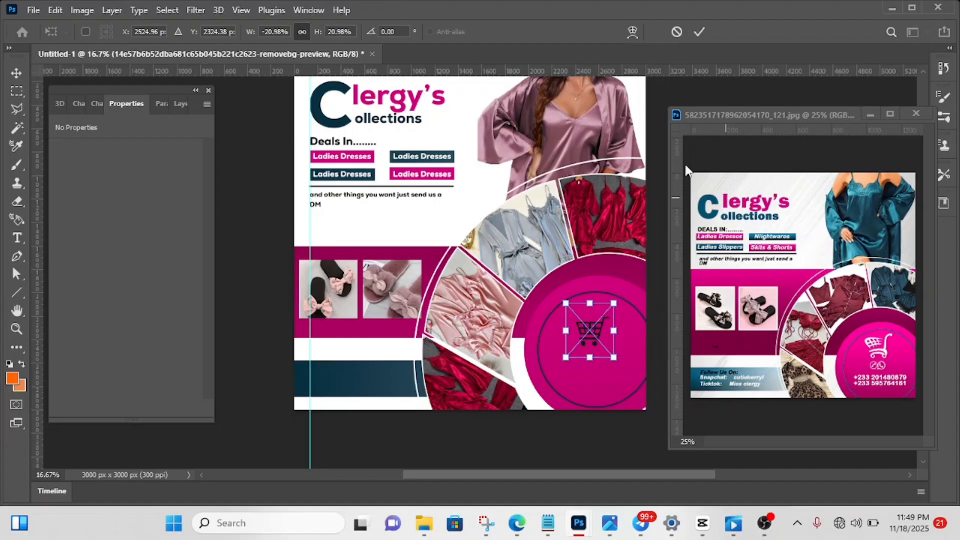
left_click(699, 32)
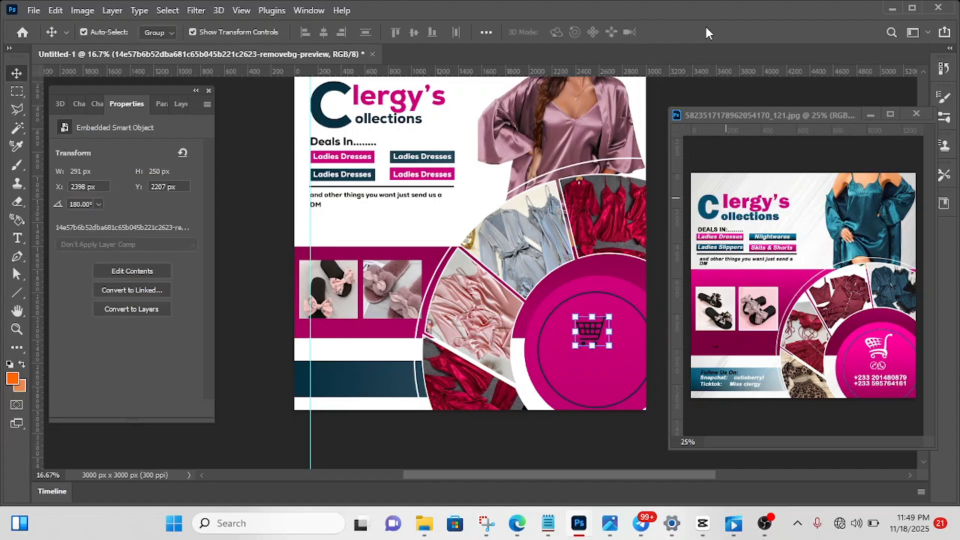
- Apply a white Color Overlay at 100% opacity to the shopping cart layer and deselect it
left_click(182, 104)
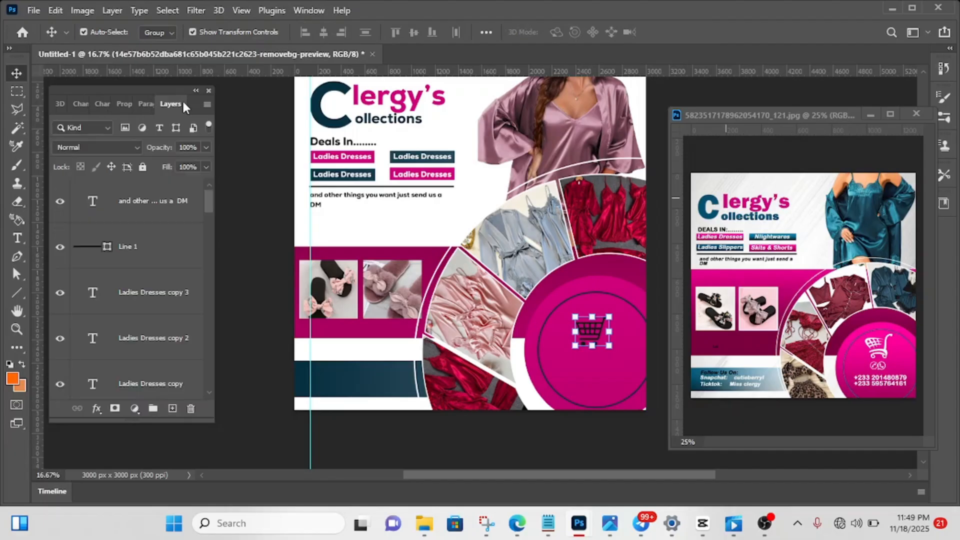
left_click(97, 409)
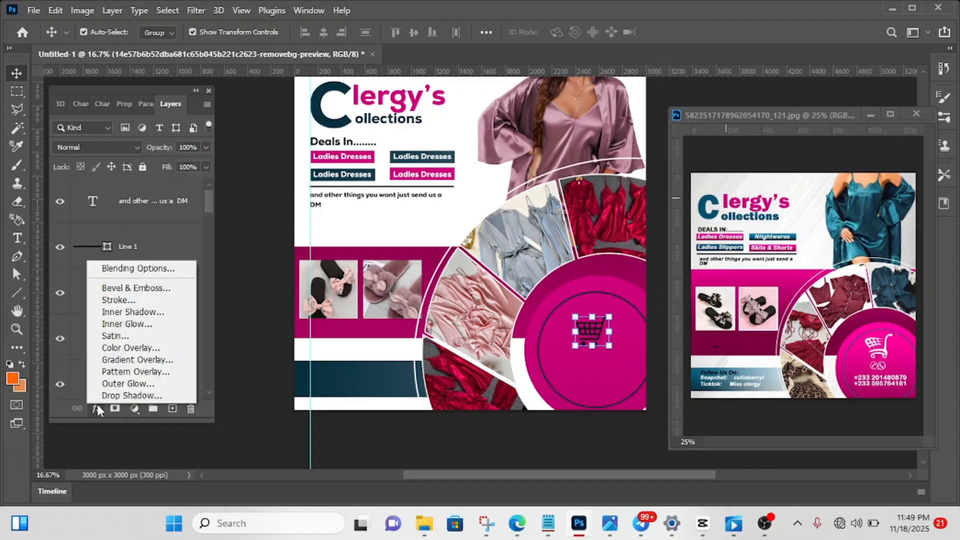
left_click(131, 349)
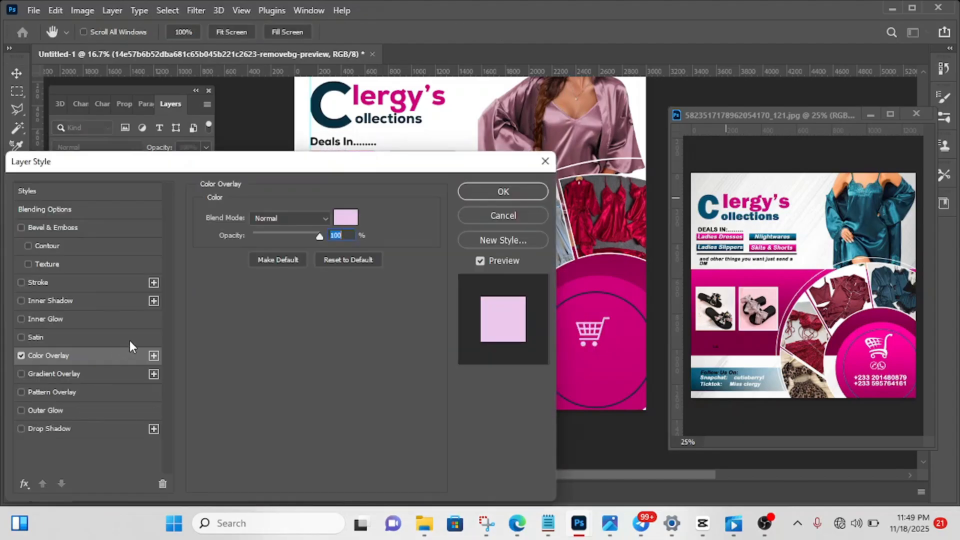
left_click(350, 224)
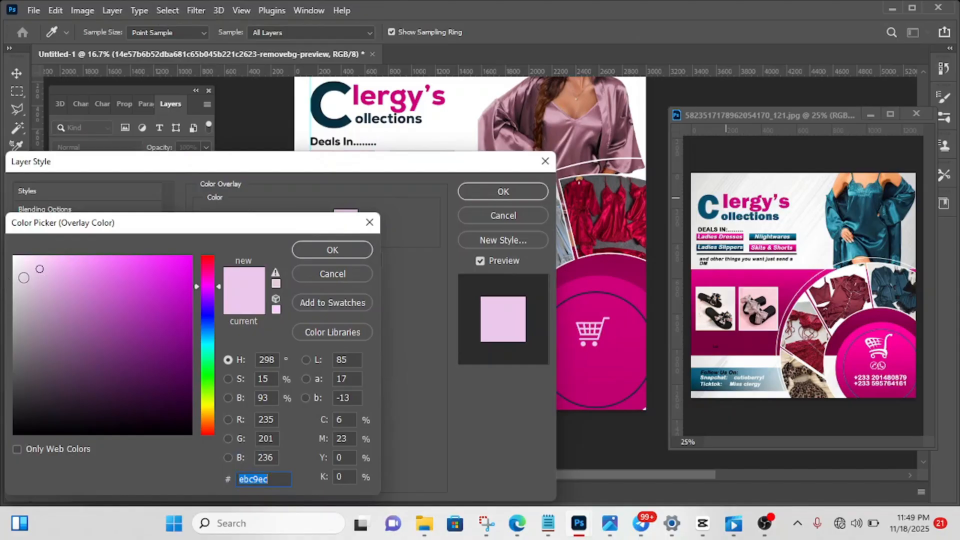
left_click_drag(24, 277, 14, 256)
left_click(332, 250)
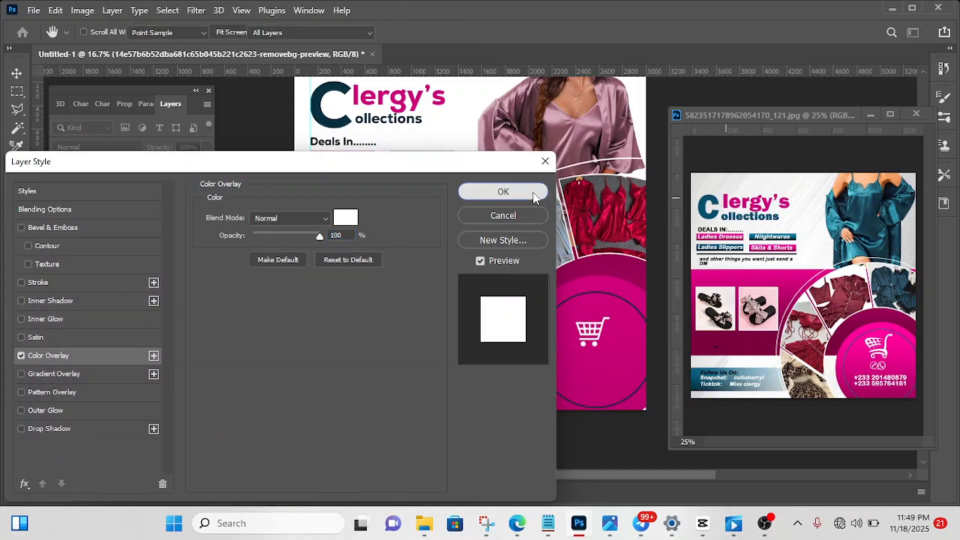
left_click(502, 192)
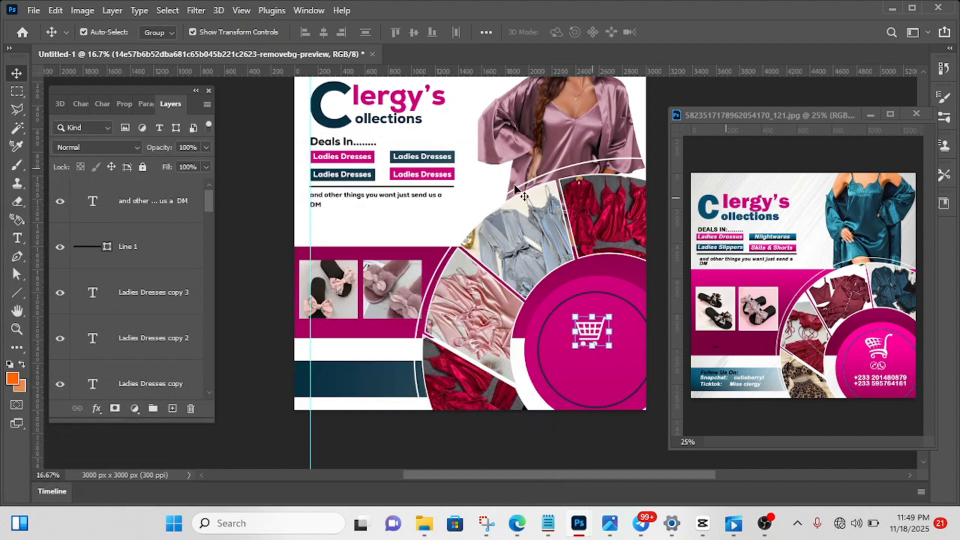
mouse_move(428, 472)
left_mouse_down()
mouse_move(464, 472)
mouse_move(440, 475)
left_mouse_up()
left_click(464, 466)
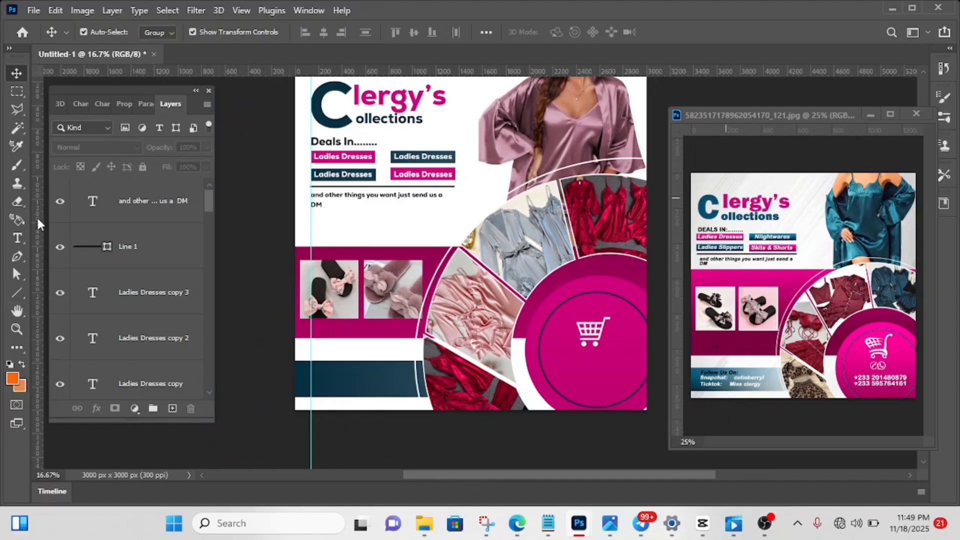
- Add the text "Contact Us:" on the dark teal bar at the flyer's lower edge
left_click(17, 239)
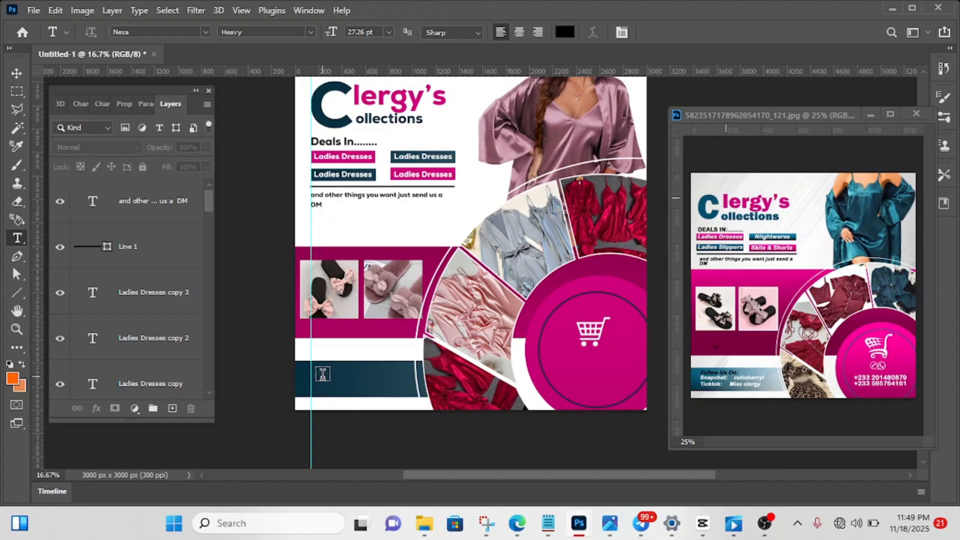
left_click(323, 375)
key("BackSpace")
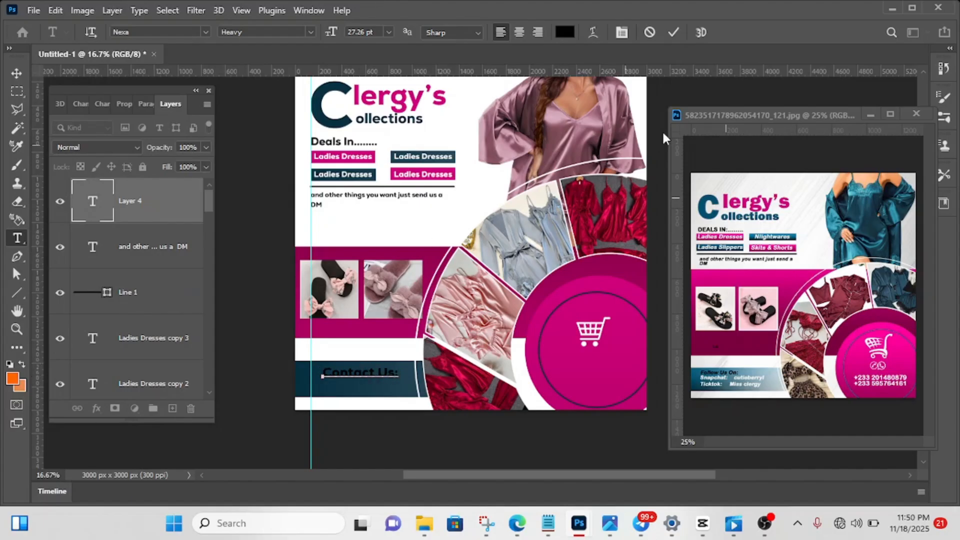
left_click(673, 31)
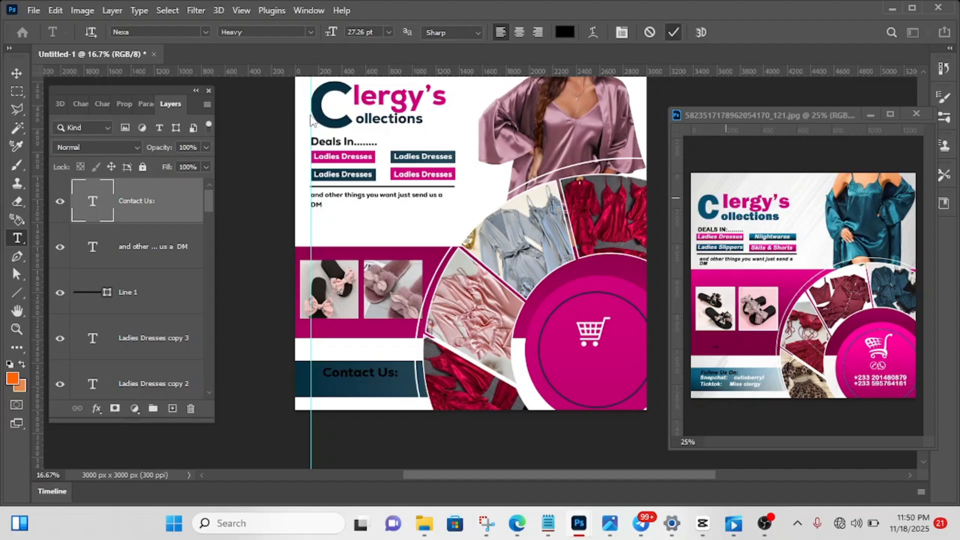
- Colour the "Contact Us:" text white (ffffff)
left_click(102, 104)
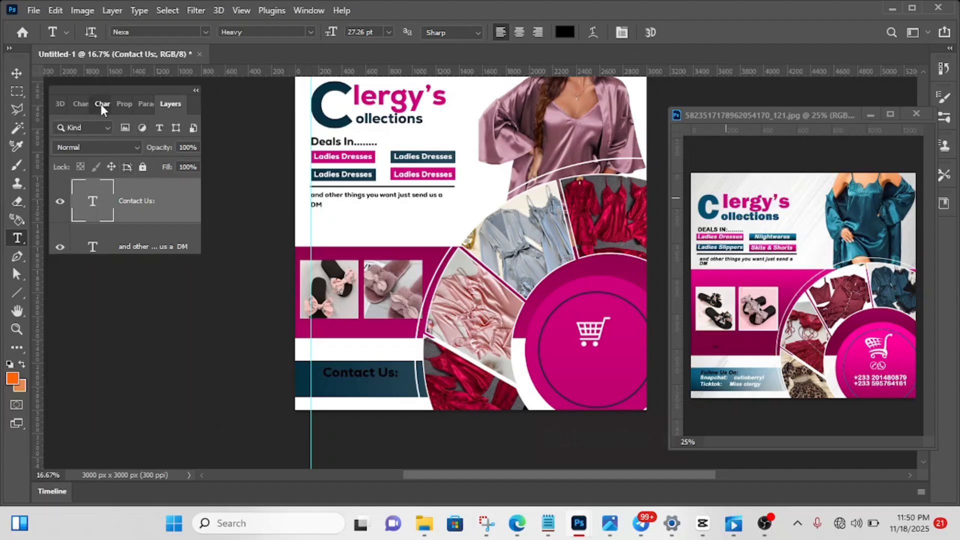
left_click(184, 194)
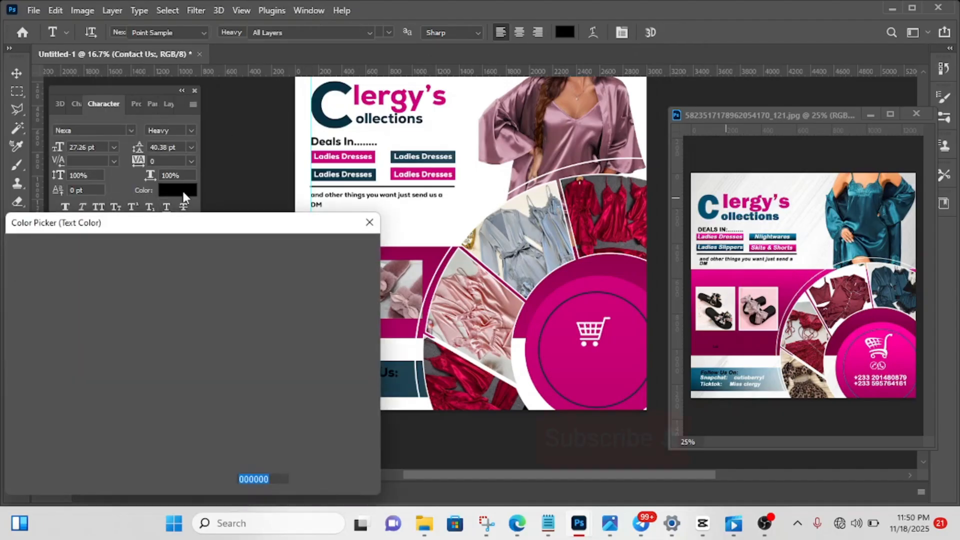
left_click(14, 256)
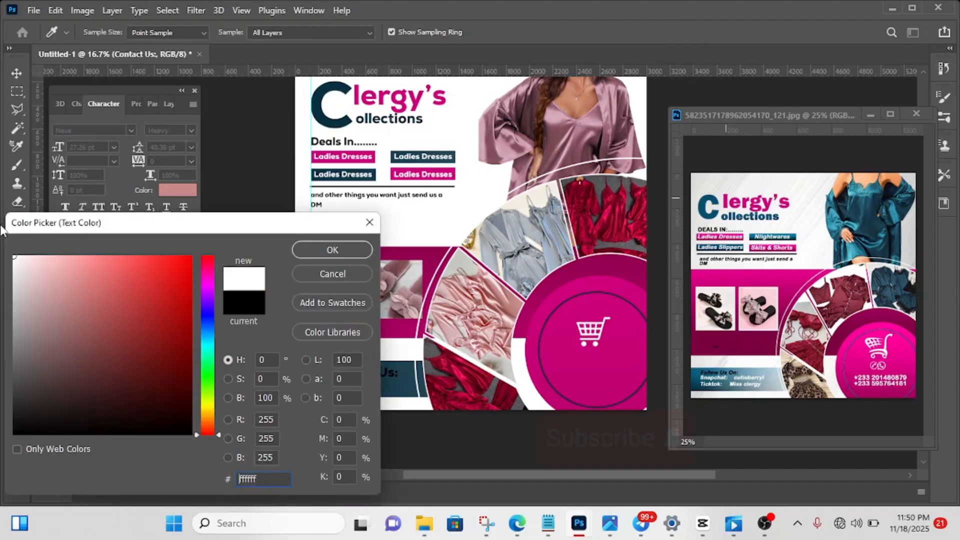
left_click(315, 250)
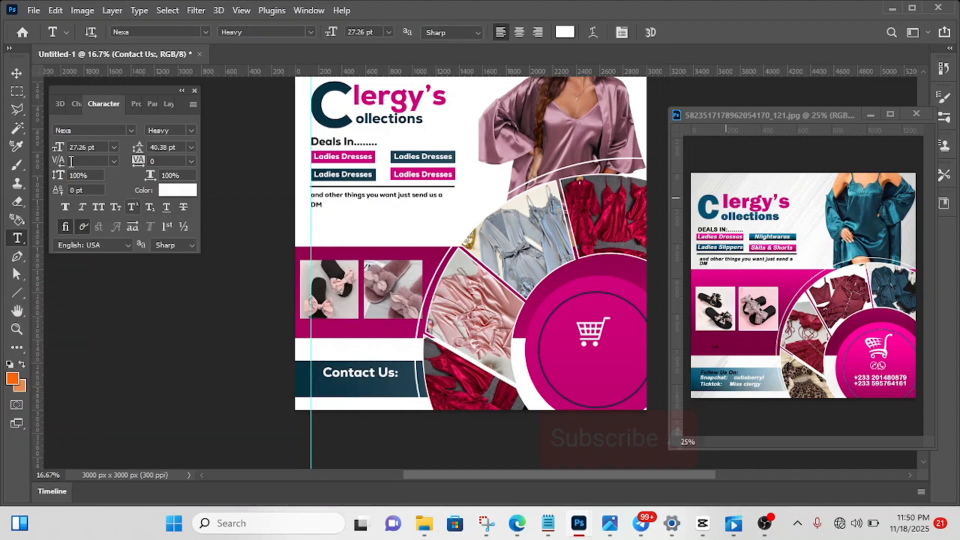
- Scale the "Contact Us:" text to 72.61% and place it beside the vertical guide on the teal bar
left_click(17, 73)
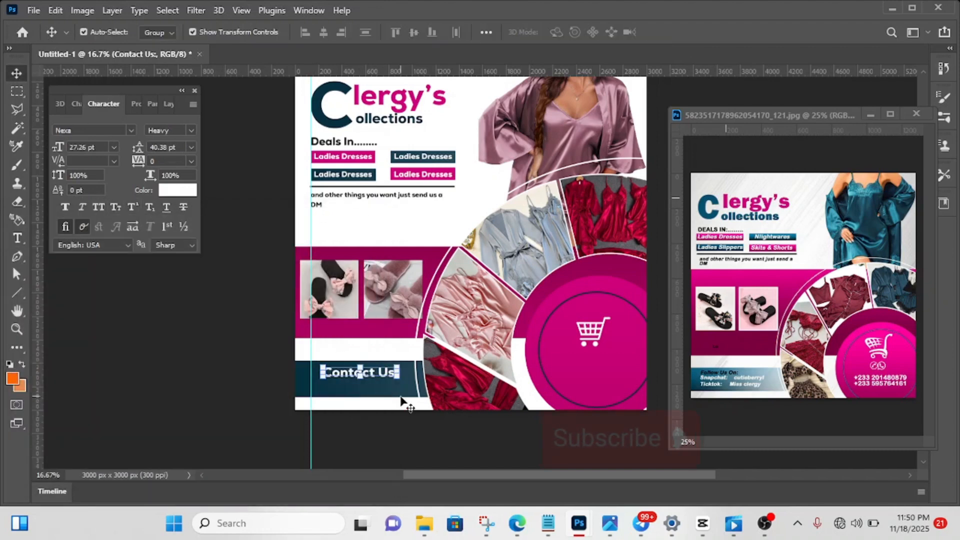
left_click_drag(403, 372, 356, 376)
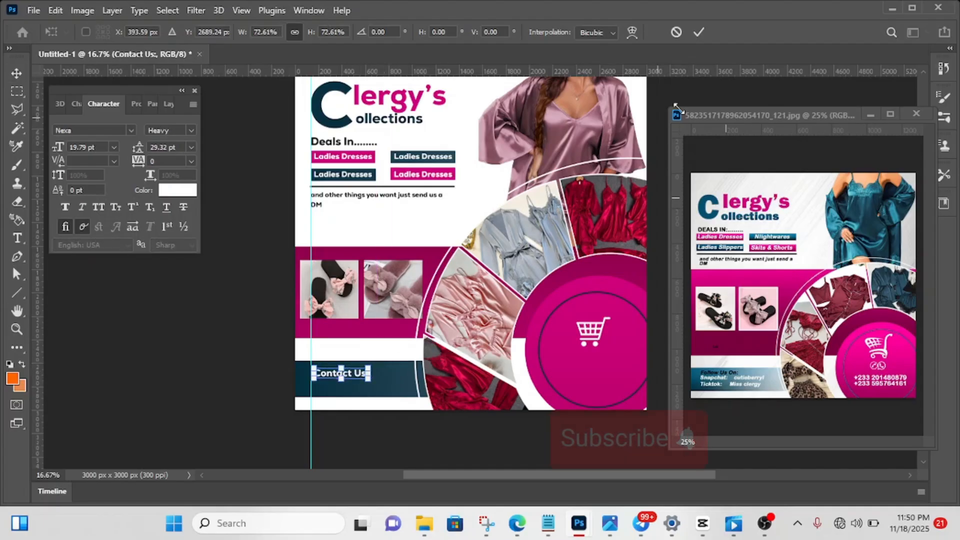
left_click(699, 32)
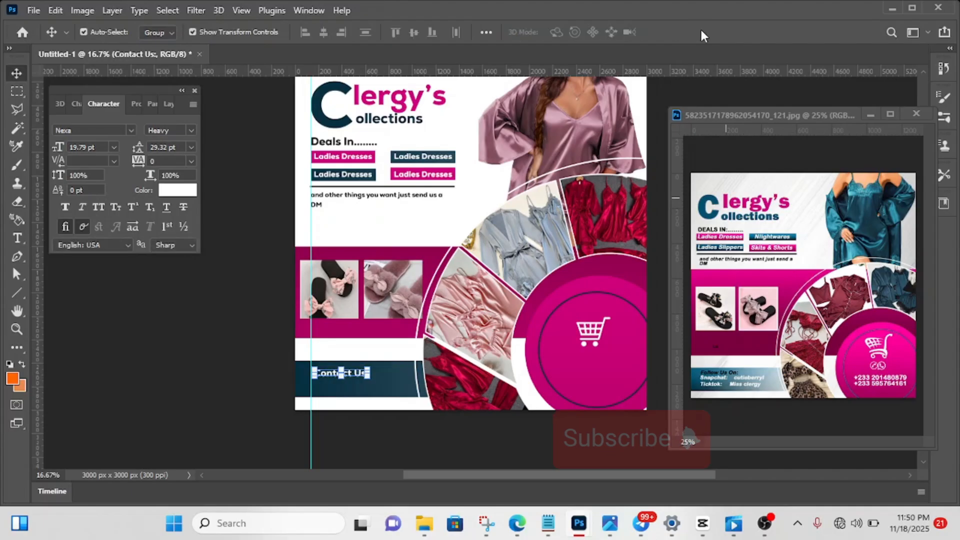
- Duplicate the "Contact Us:" text and move the copy straight down to form a second row on the teal bar
key("ctrl+j")
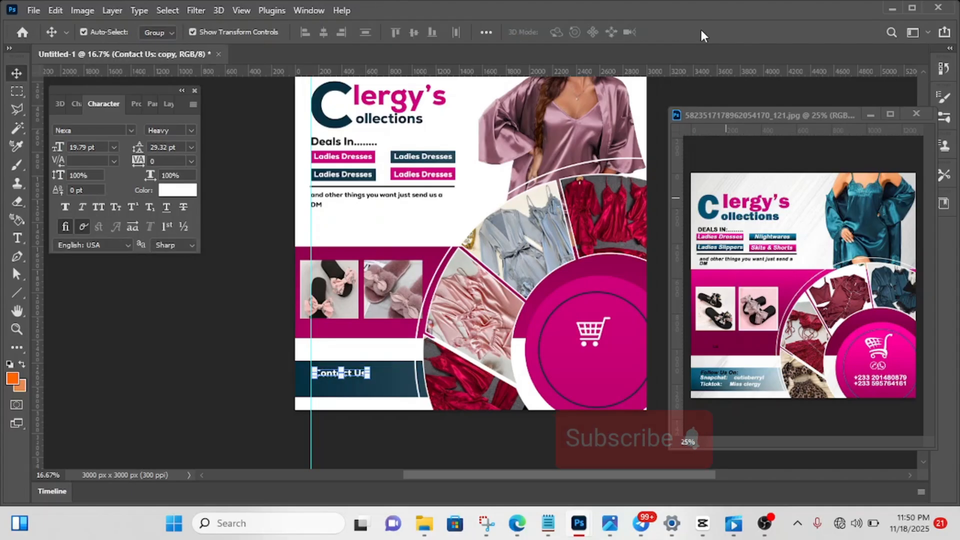
key("shift+Down")
key("shift+Down")
key("shift+Down")
key("shift+Down")
key("shift+Down")
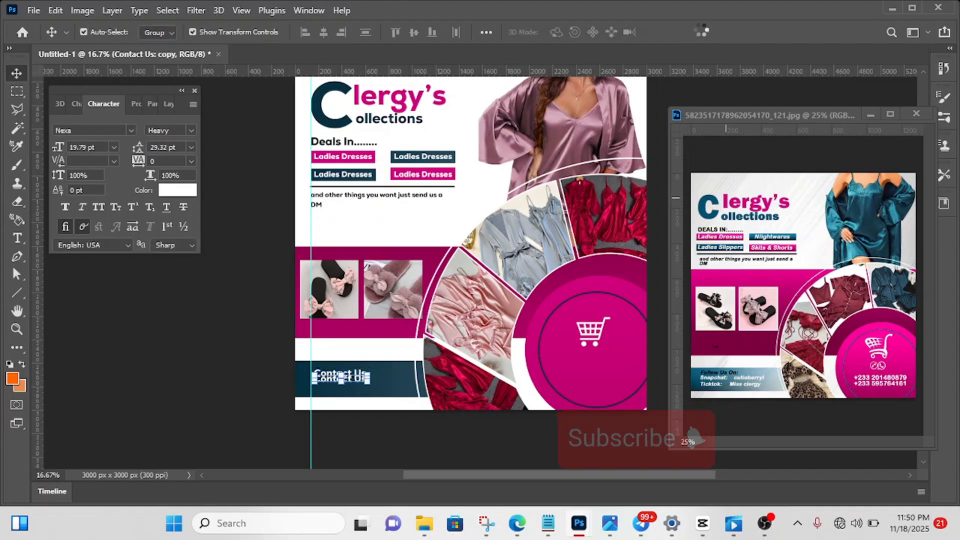
key("shift+Down")
key("shift+Down")
key("shift+Down")
key("shift+Down")
key("shift+Down")
key("shift+Down")
key("shift+Down")
key("shift+Down")
key("shift+Down")
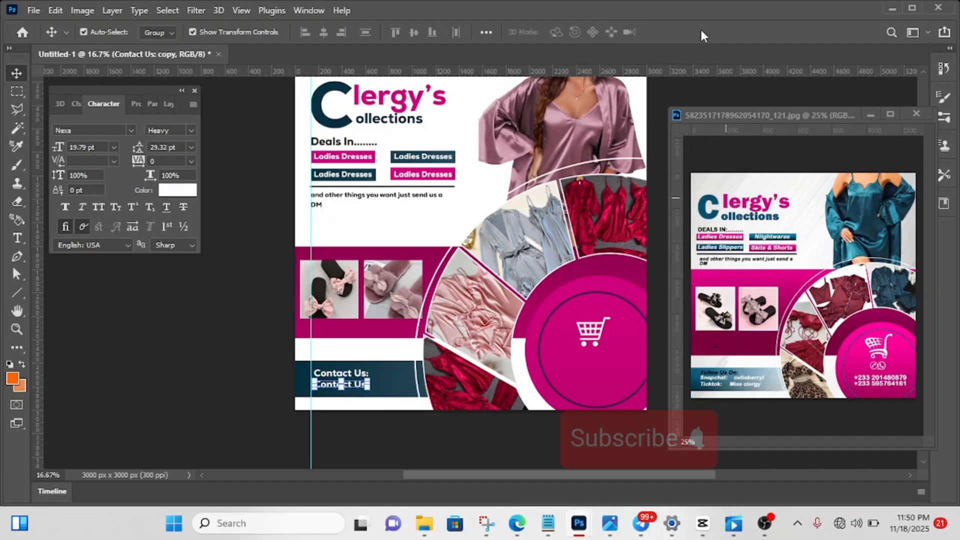
- Replace the duplicated "Contact Us:" text in the second row of the teal bar with the contact phone number
key("t")
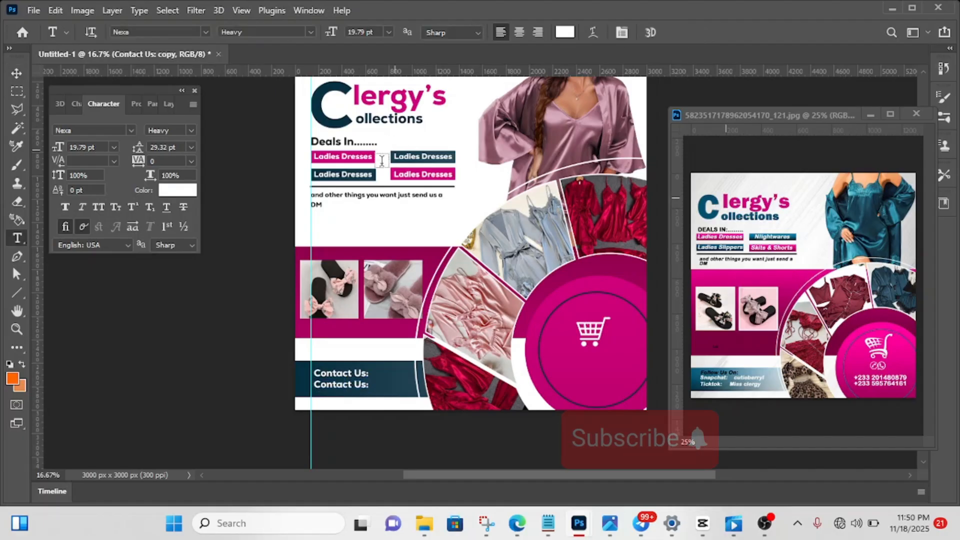
left_click(337, 388)
key("ctrl+a")
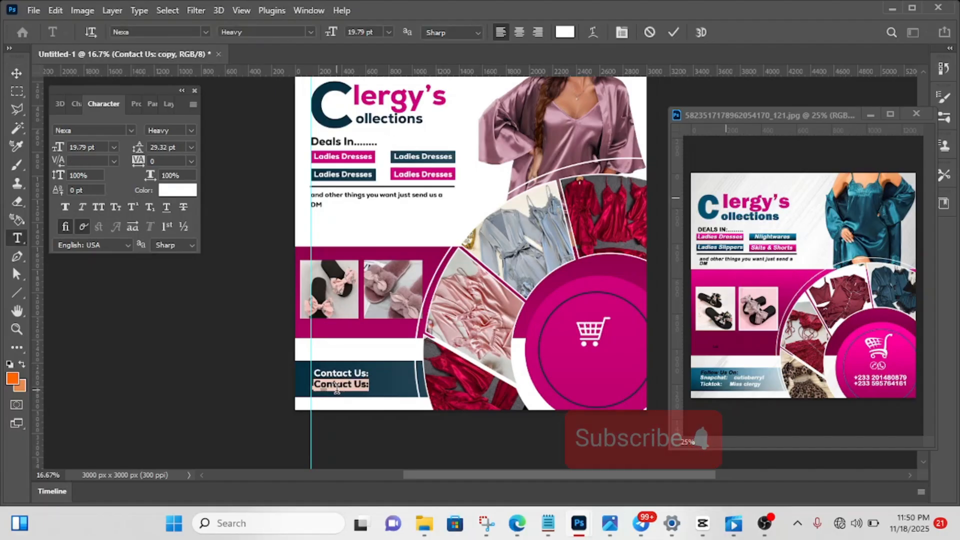
key("BackSpace")
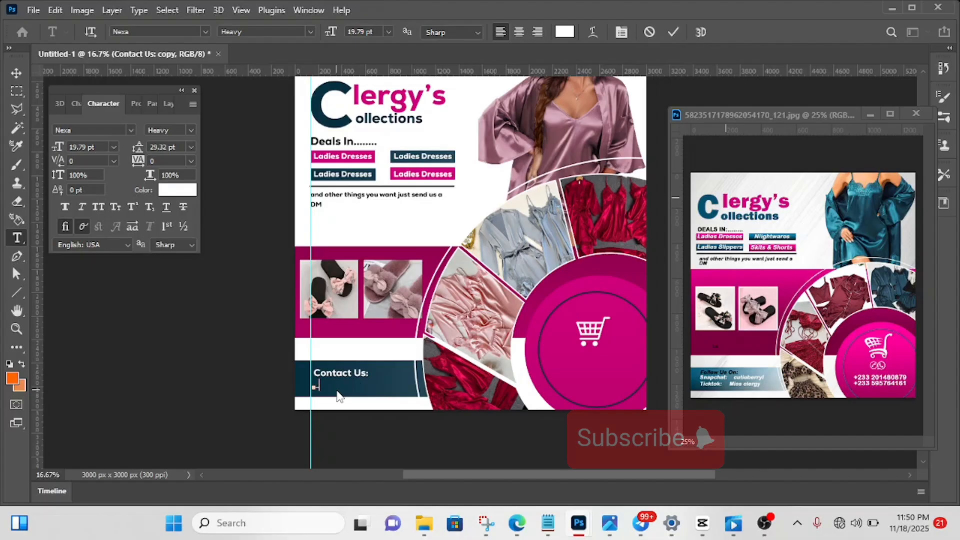
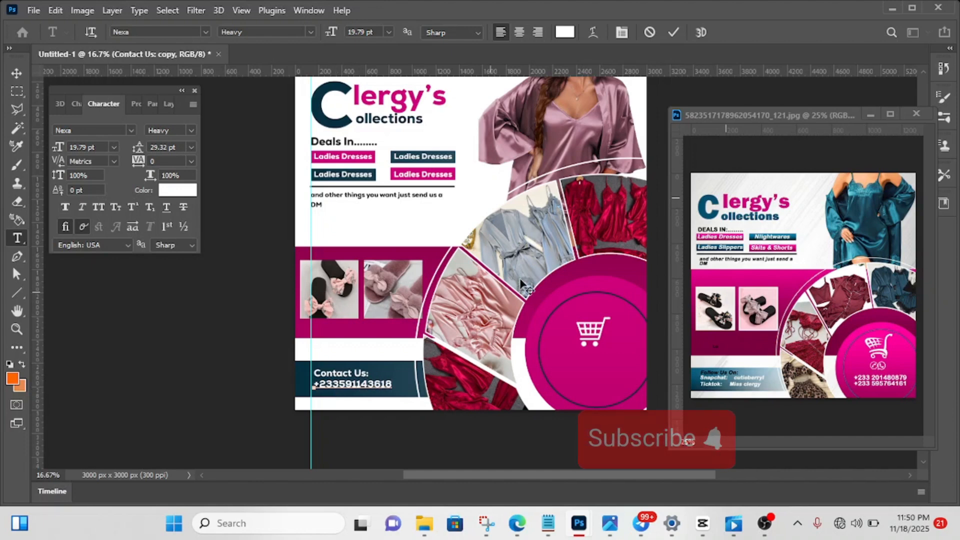
left_click(673, 33)
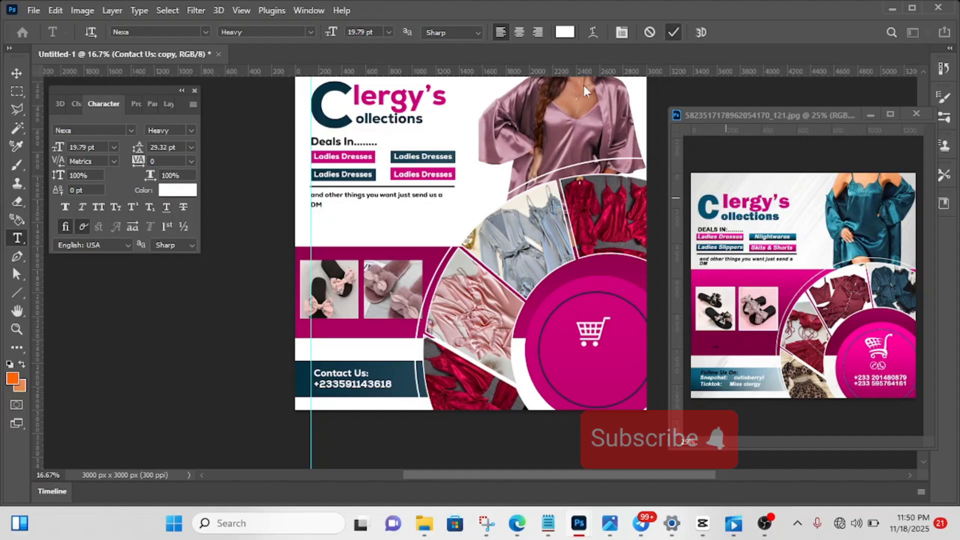
left_click(15, 74)
left_click(235, 278)
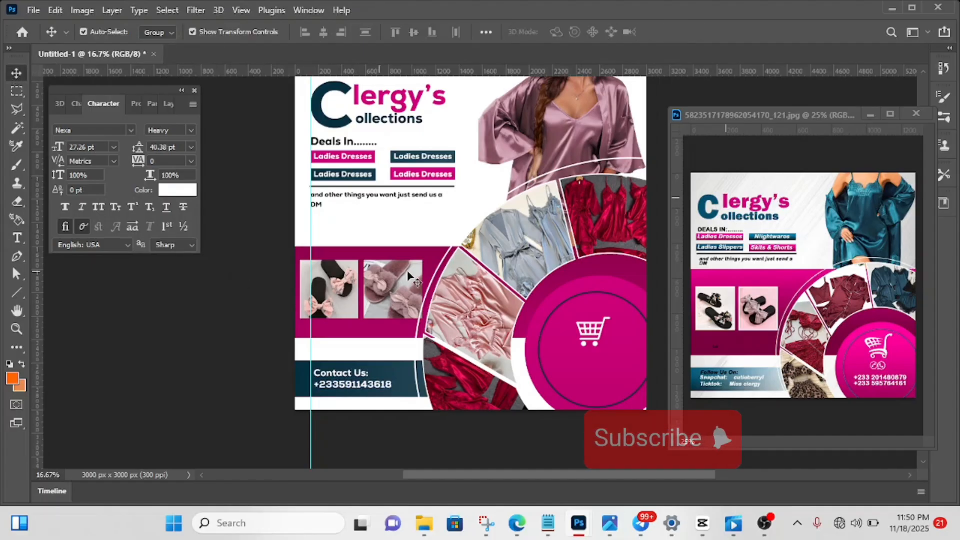
- Enlarge the white shopping cart icon to 34.75% and shift it slightly lower inside the pink circle
scroll(409, 277, "up", 1)
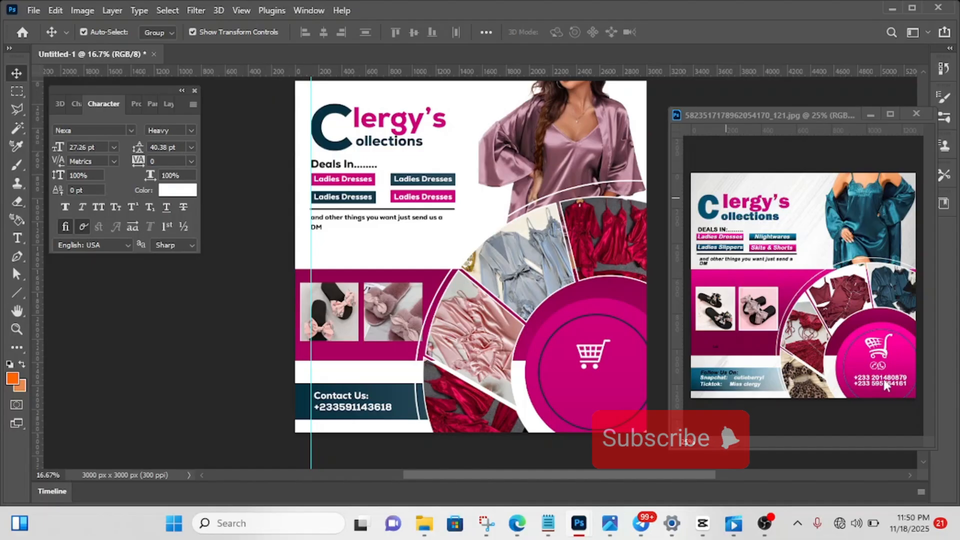
left_click(589, 368)
mouse_move(589, 367)
left_mouse_down()
mouse_move(592, 386)
mouse_move(648, 360)
mouse_move(593, 371)
left_mouse_up()
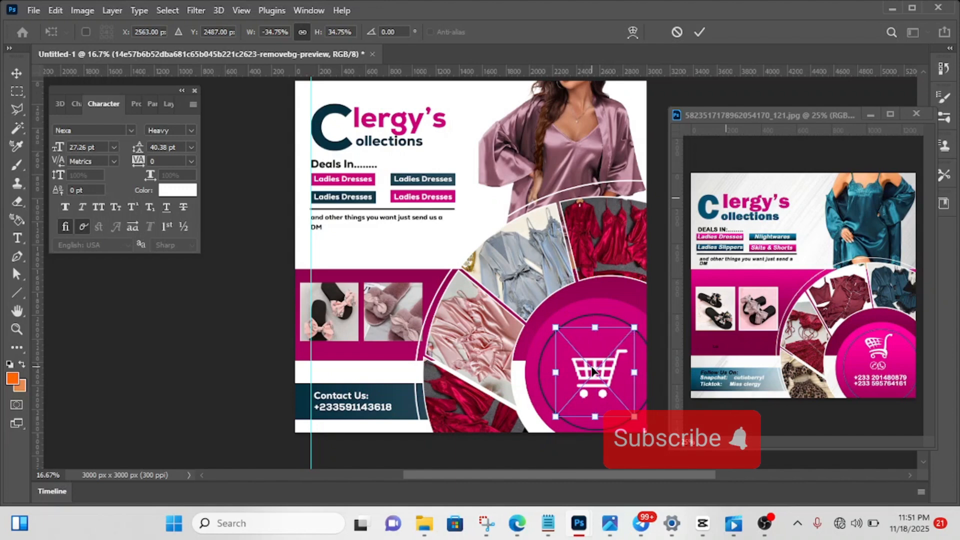
left_click(699, 32)
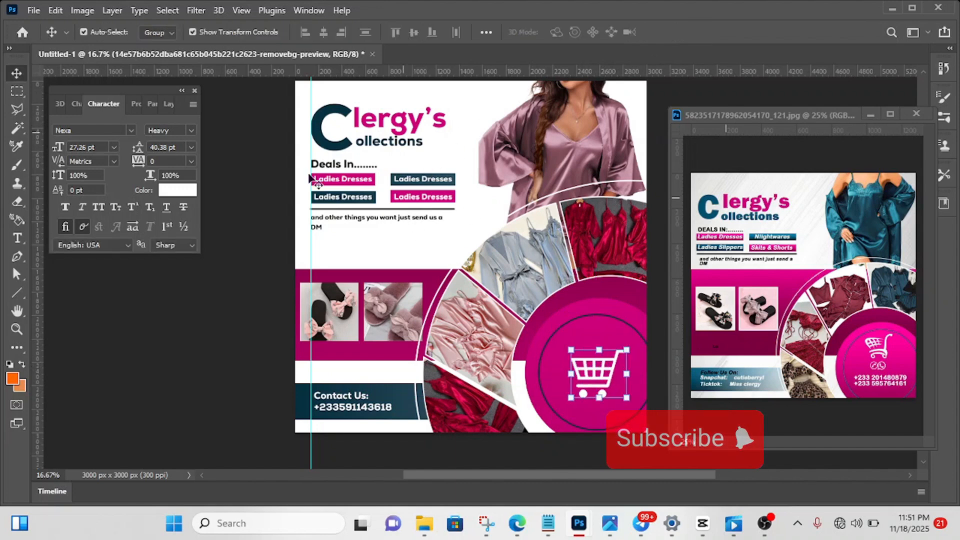
- Place the light grey streaked texture image 9a3a4dba26def32fdadc2479ec9e3379 from the Downloads folder into the flyer
mouse_move(411, 535)
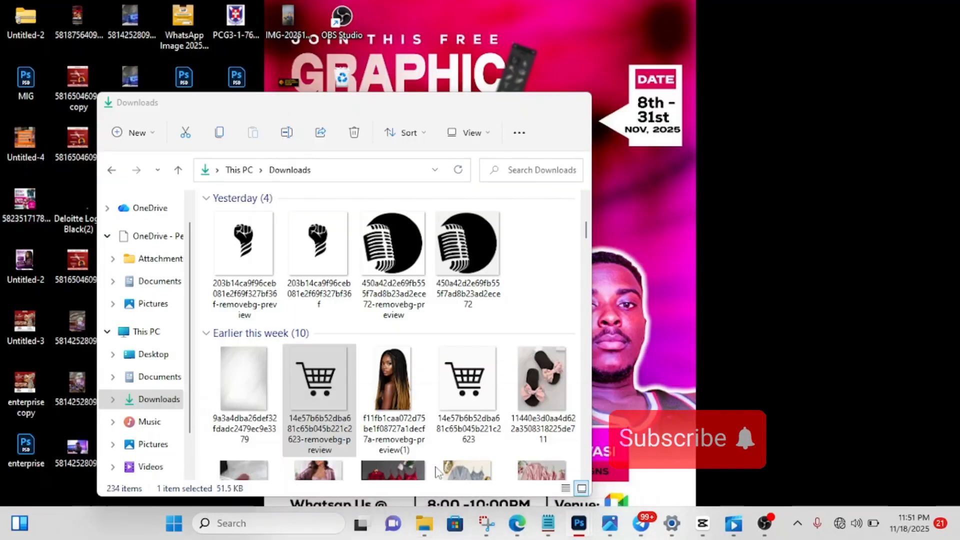
left_click(424, 455)
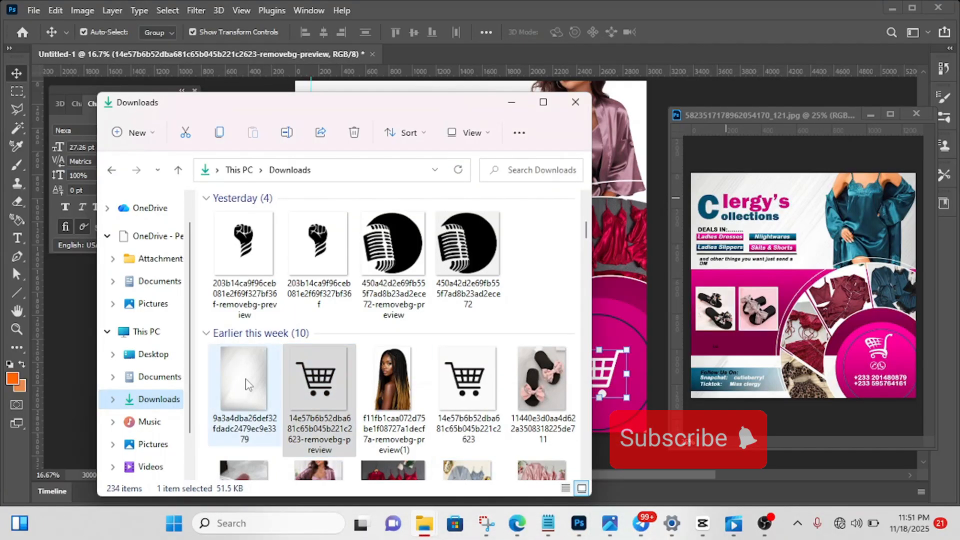
left_click_drag(247, 383, 648, 233)
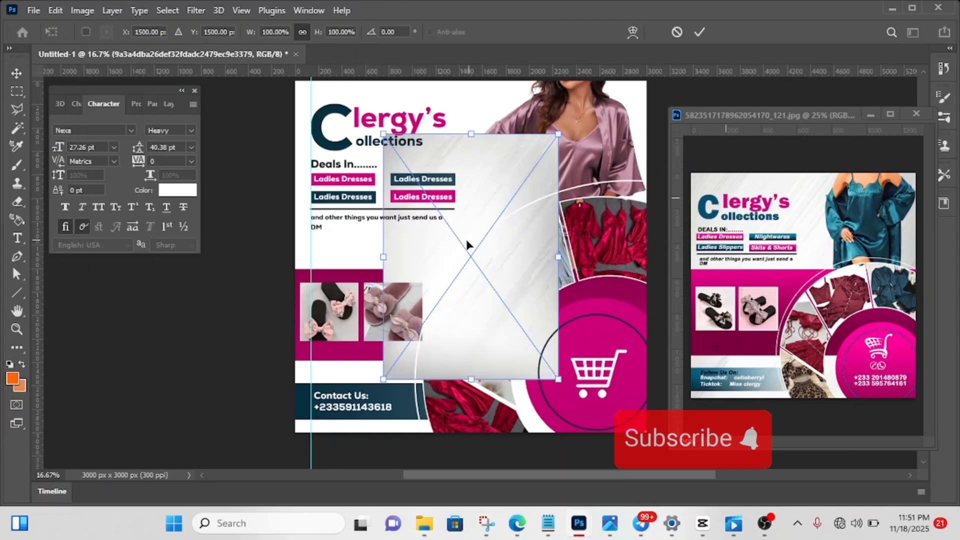
left_click(701, 33)
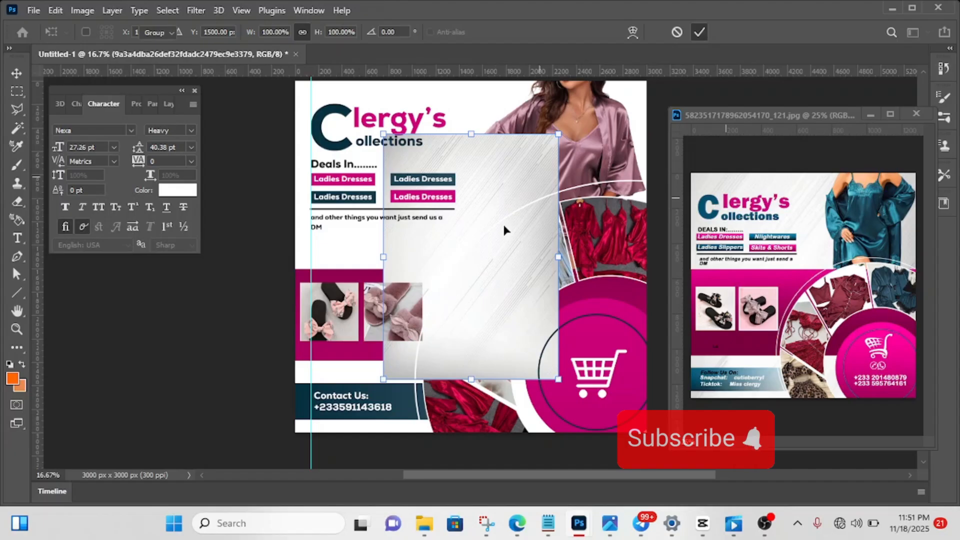
- Scale the grey texture image proportionally to 204% so it covers the whole canvas
left_click_drag(469, 133, 465, 74)
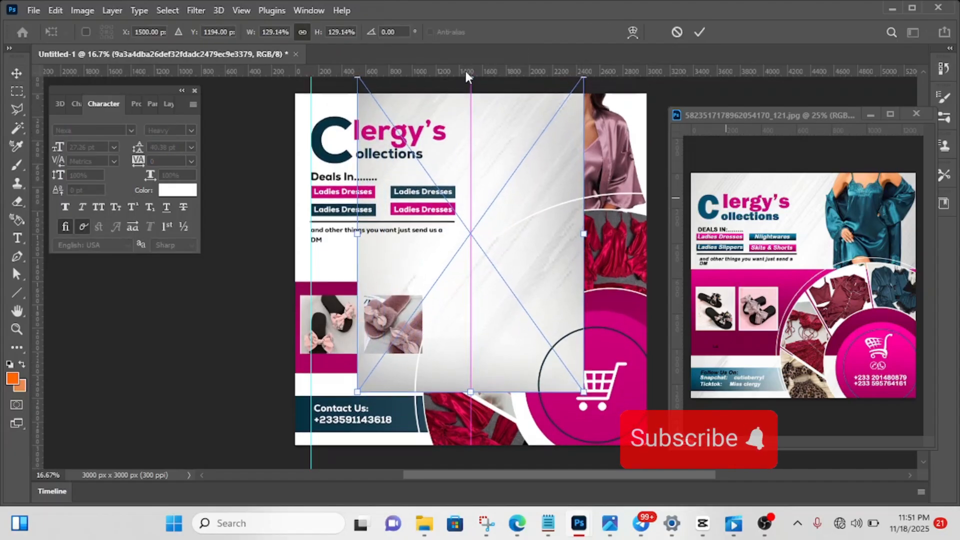
left_click_drag(355, 242, 284, 259)
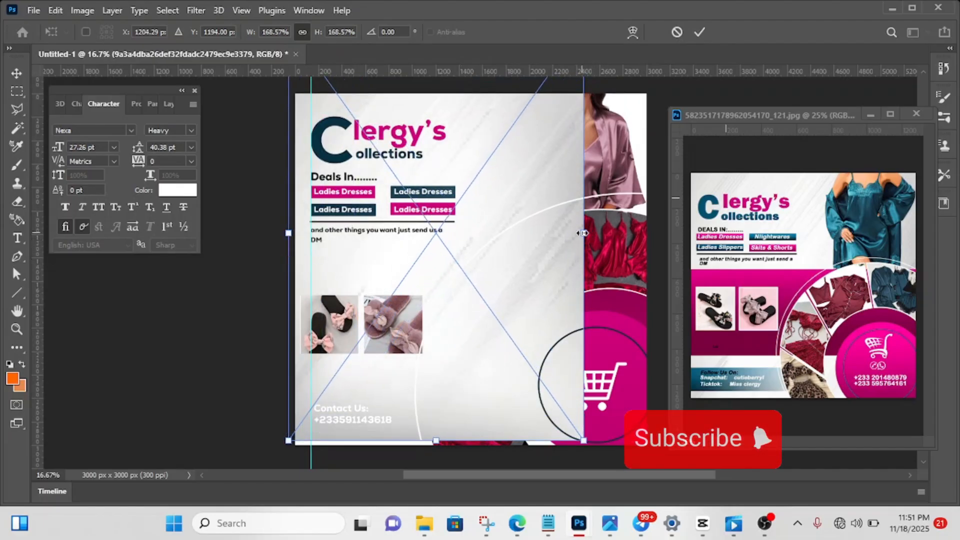
left_click_drag(582, 233, 644, 230)
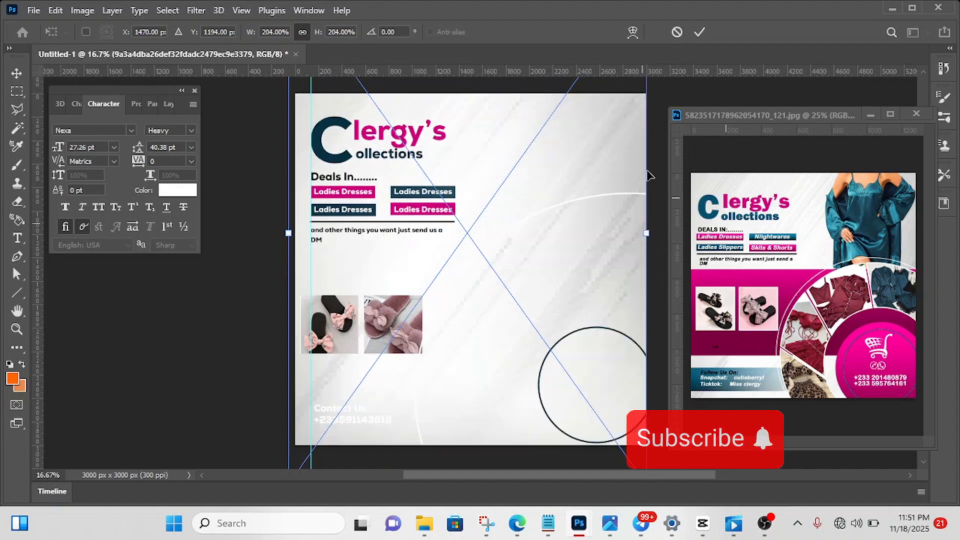
left_click(699, 32)
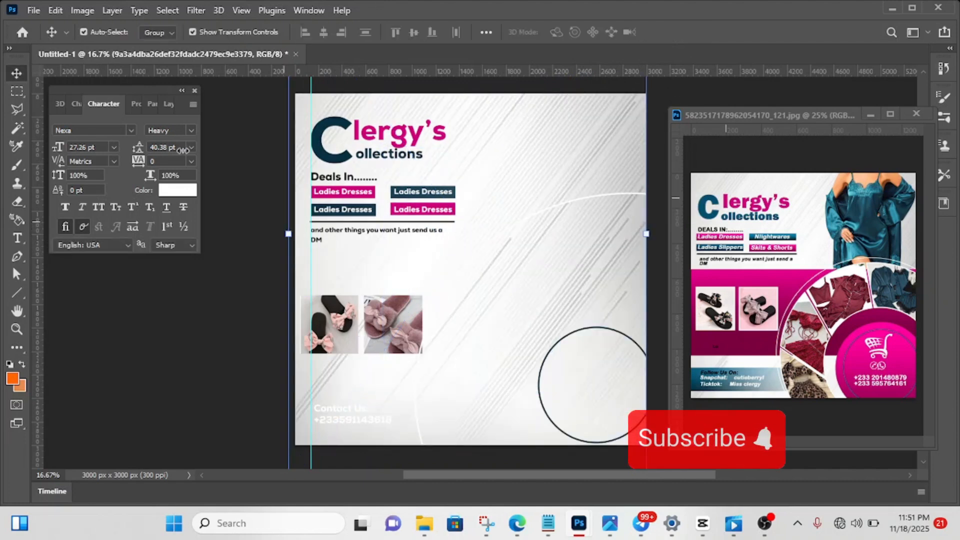
- Move the grey texture layer down the layer stack to sit directly above Layer 0, behind the model photo
left_click(167, 104)
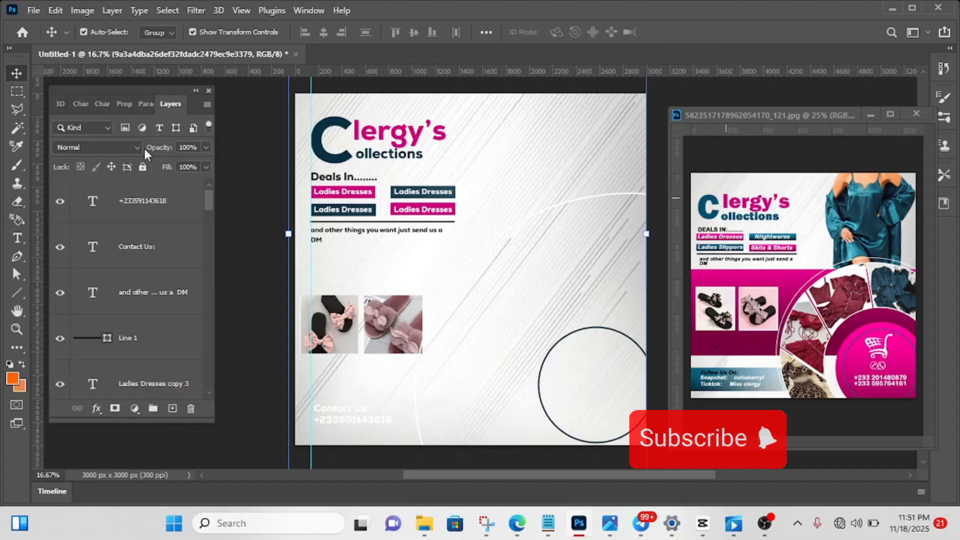
scroll(135, 278, "down", 5)
scroll(135, 277, "down", 6)
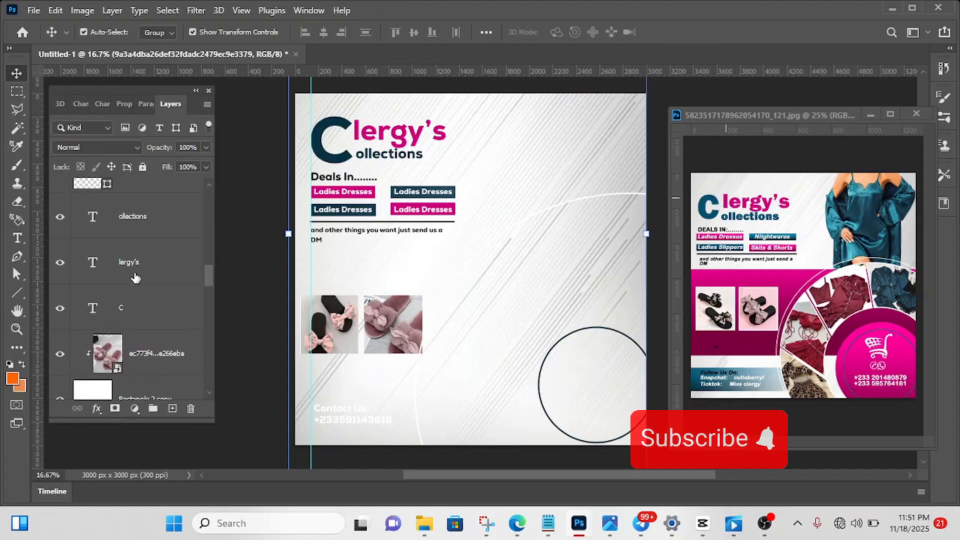
scroll(135, 278, "down", 3)
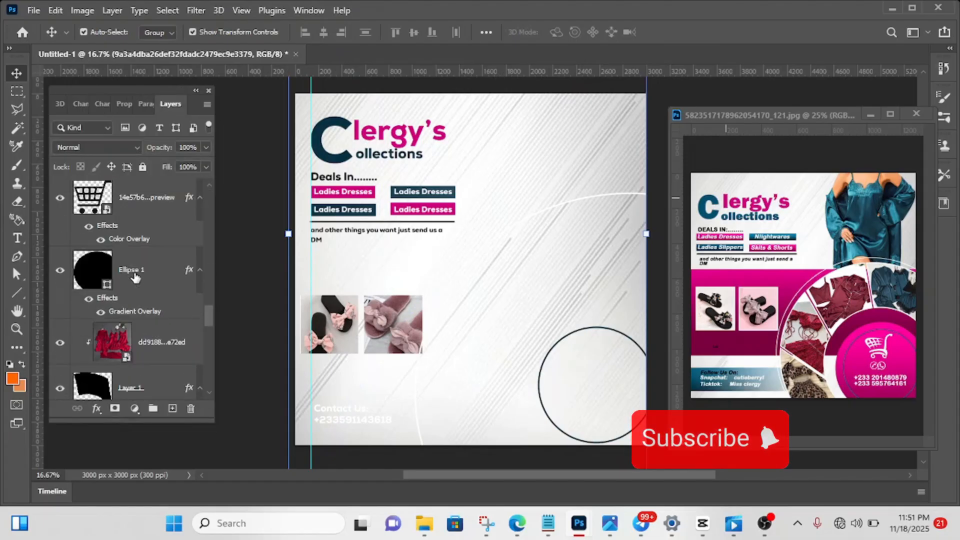
scroll(135, 278, "up", 2)
left_click_drag(149, 253, 130, 350)
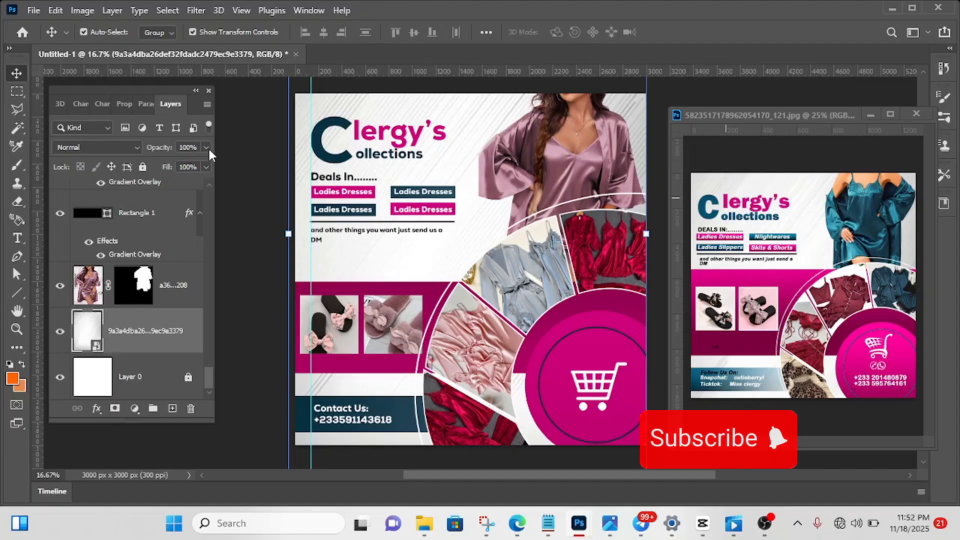
- Reduce the grey texture layer's fill to 50% and deselect it
left_click(206, 167)
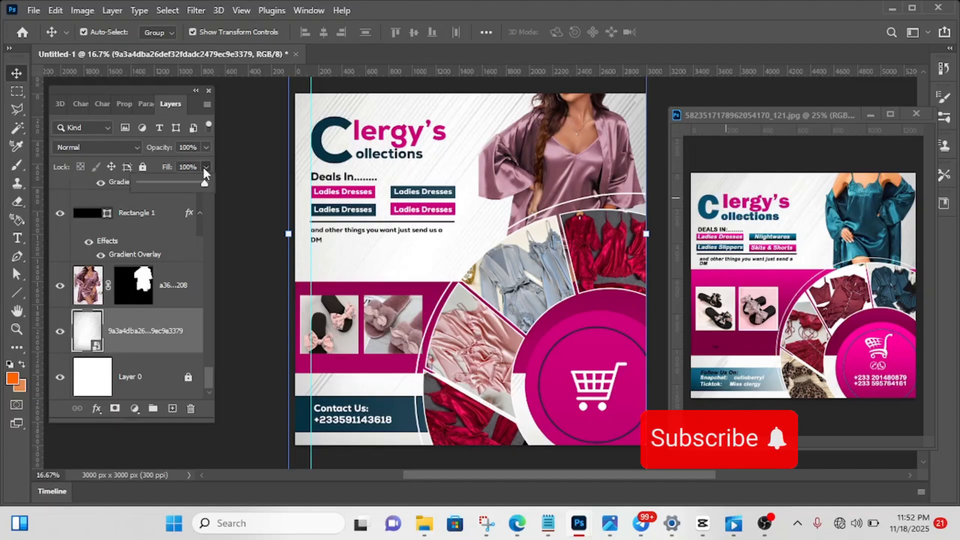
left_click(172, 182)
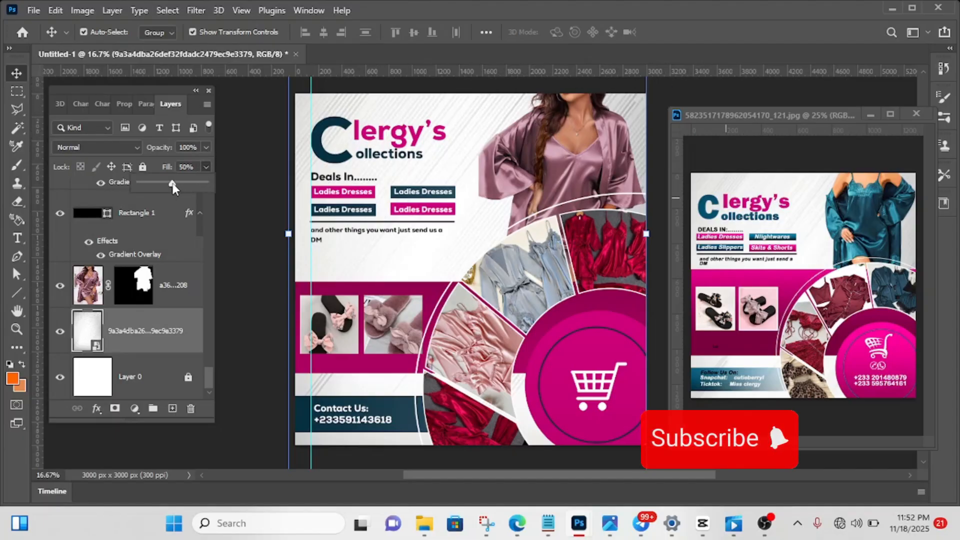
left_click(268, 135)
left_click(275, 137)
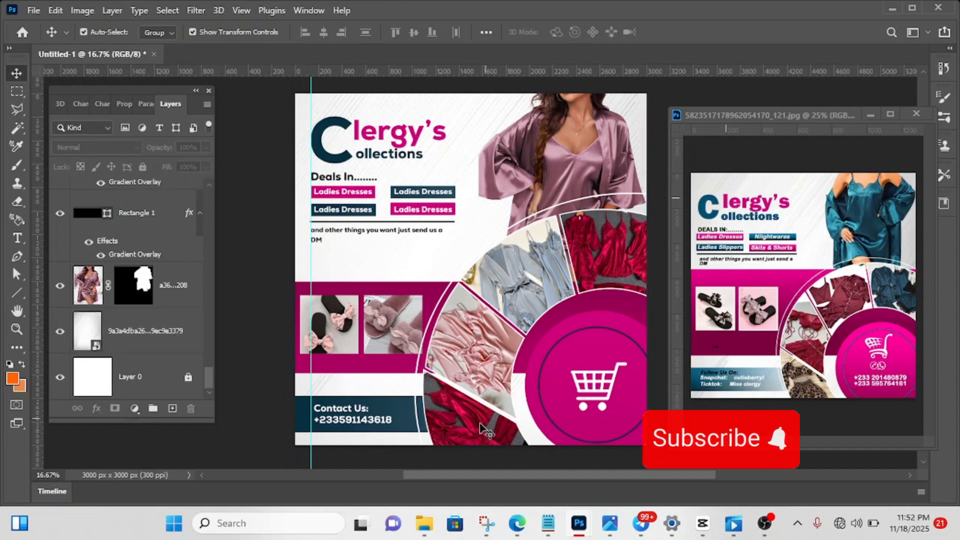
left_click_drag(458, 471, 480, 471)
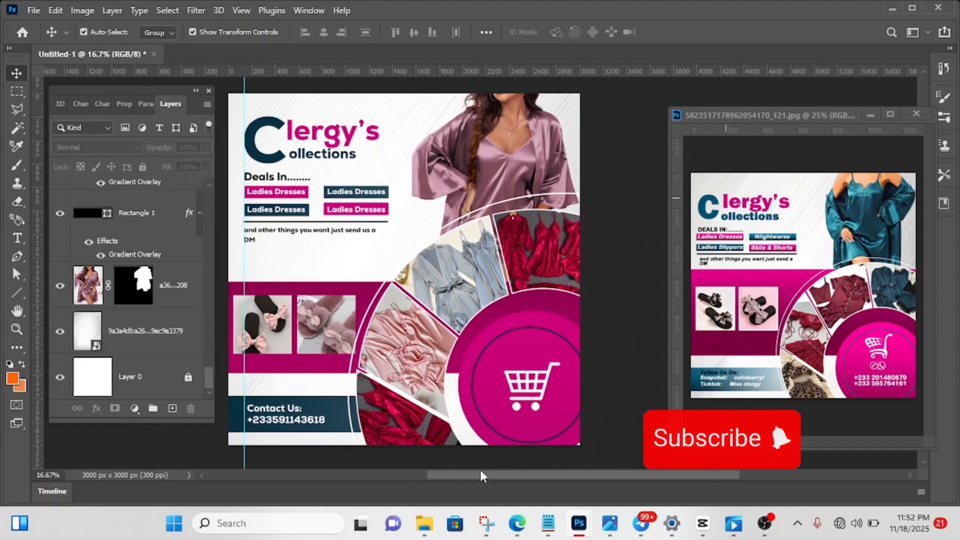